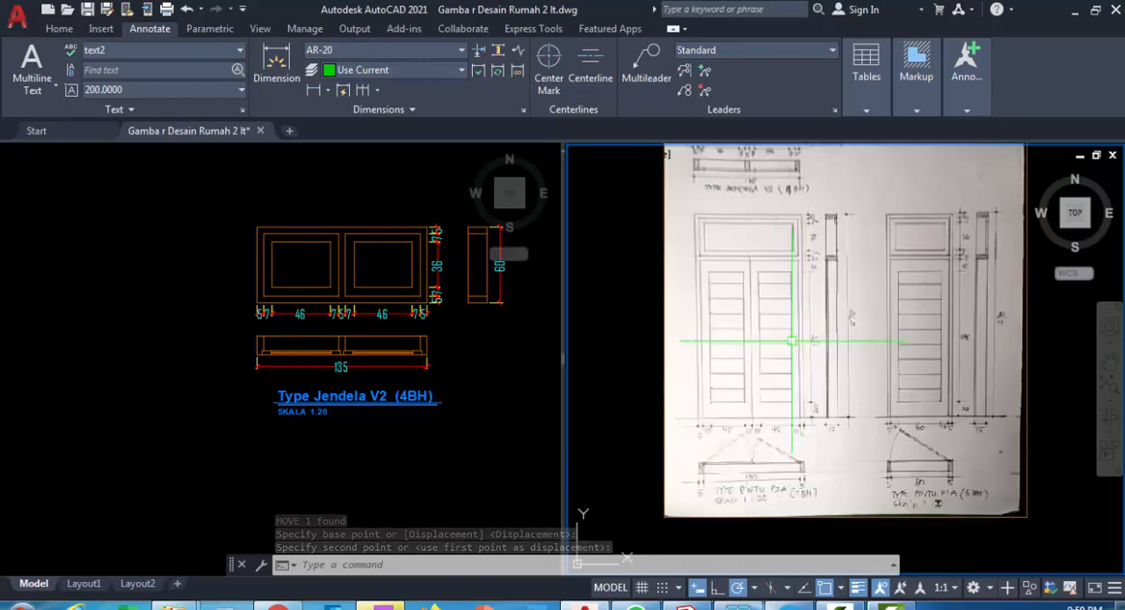
# Check the double-door sketch and make AR-KUSEN the current layer in the drawing viewport
pyautogui.scroll(2, 764, 336)
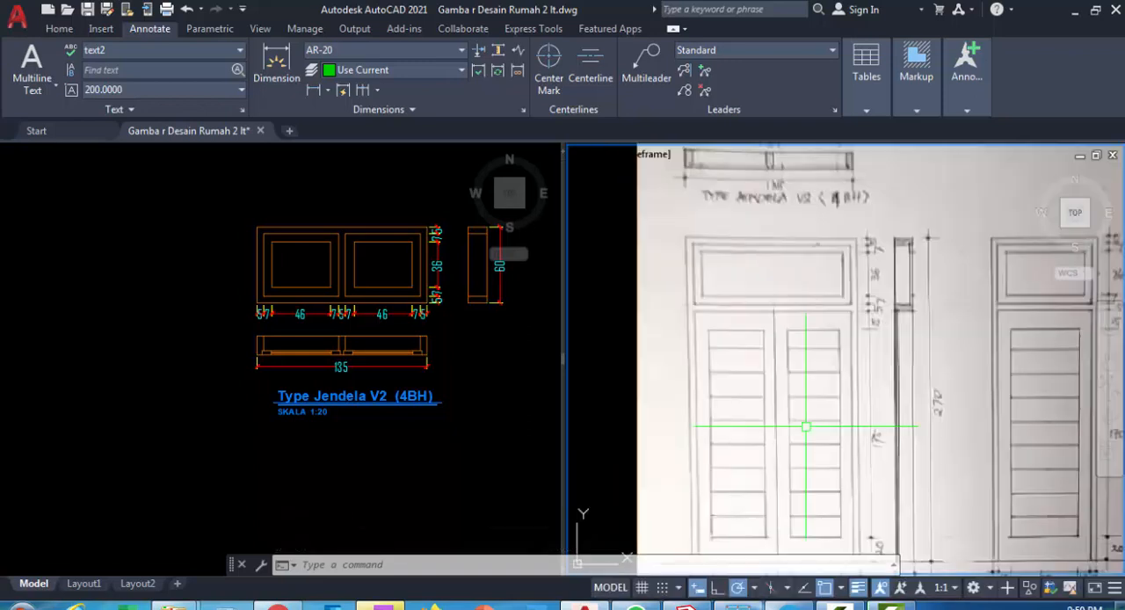
pyautogui.moveTo(785, 357); pyautogui.dragTo(779, 327, button='middle')
pyautogui.scroll(2, 745, 499)
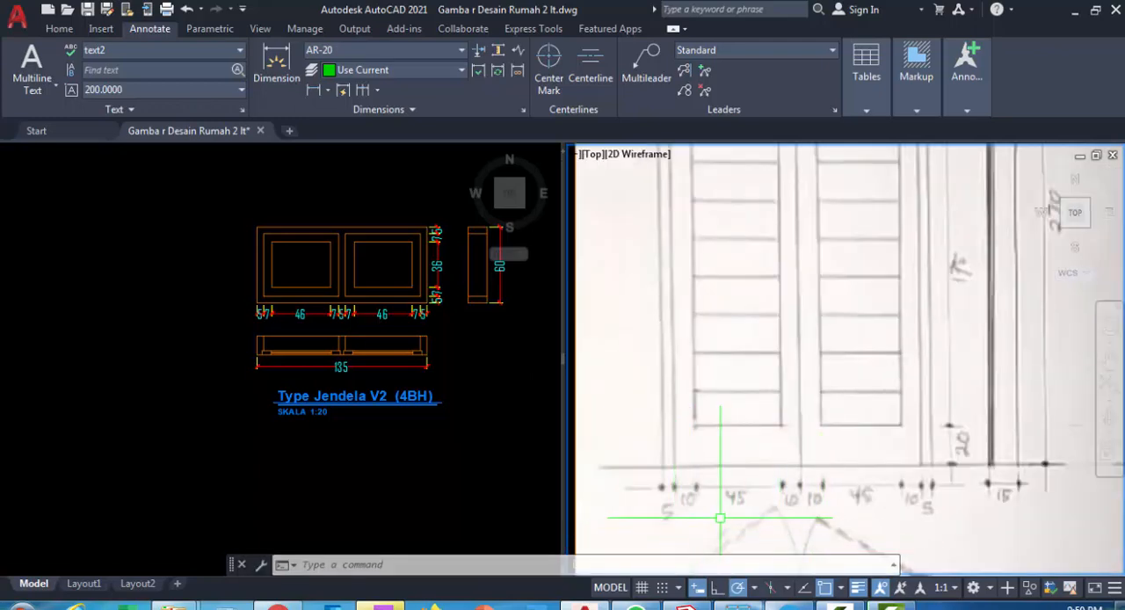
pyautogui.scroll(-2, 719, 519)
pyautogui.click(495, 411)
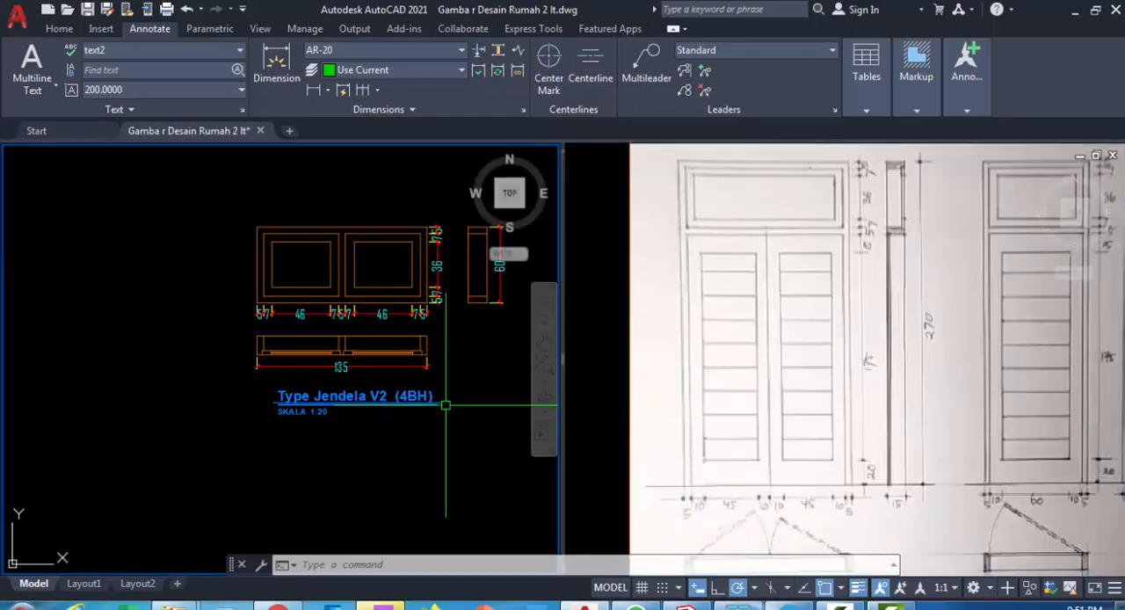
pyautogui.moveTo(431, 354); pyautogui.dragTo(213, 369, button='middle')
pyautogui.scroll(-2, 304, 373)
pyautogui.click(58, 29)
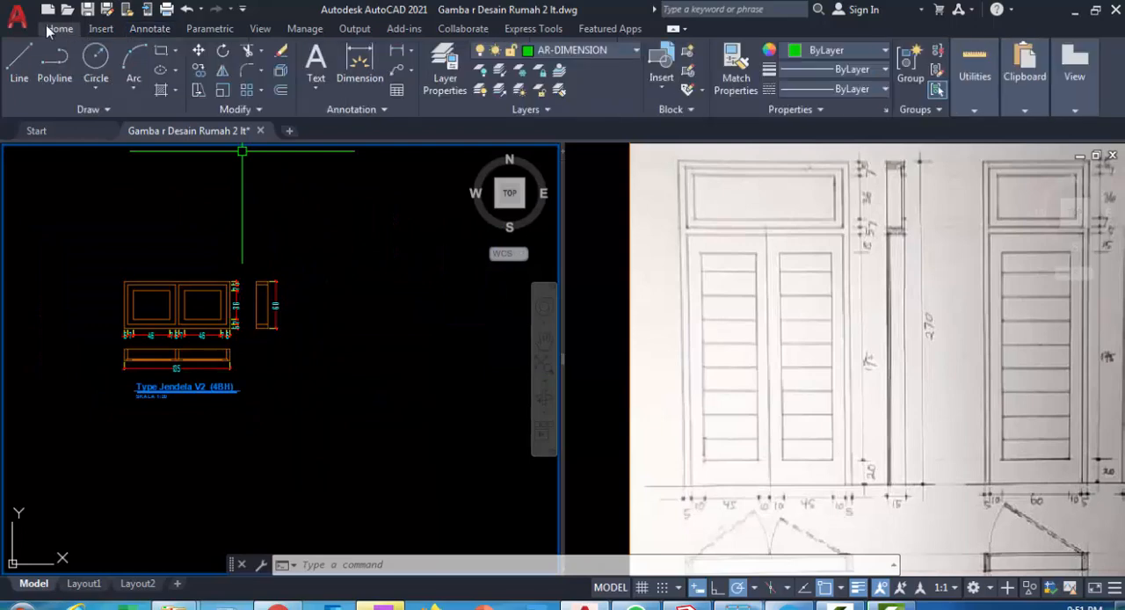
pyautogui.click(617, 50)
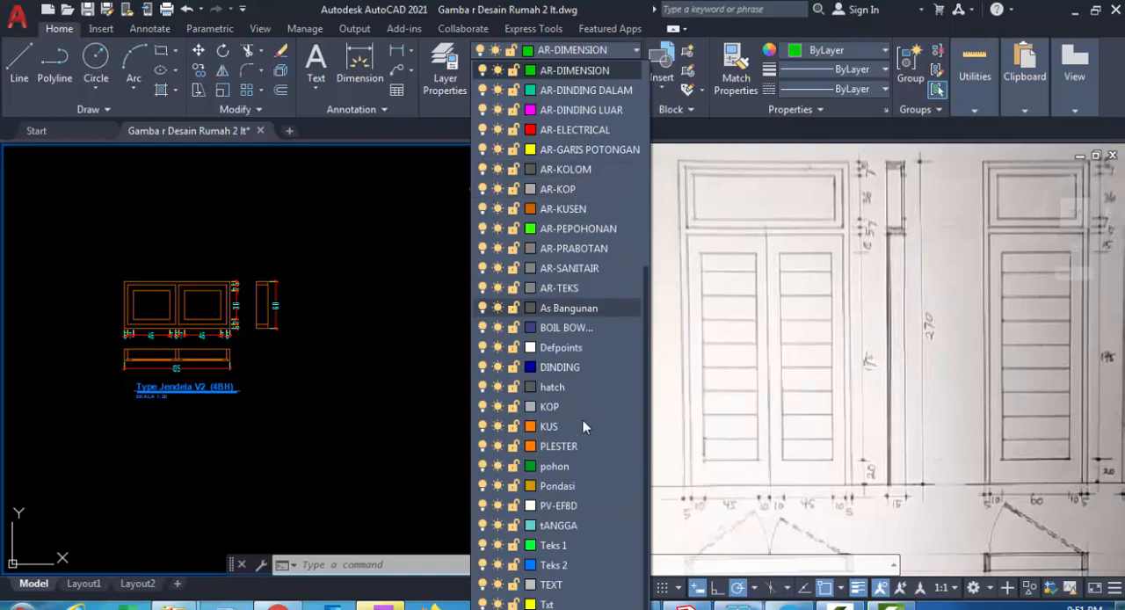
pyautogui.click(549, 216)
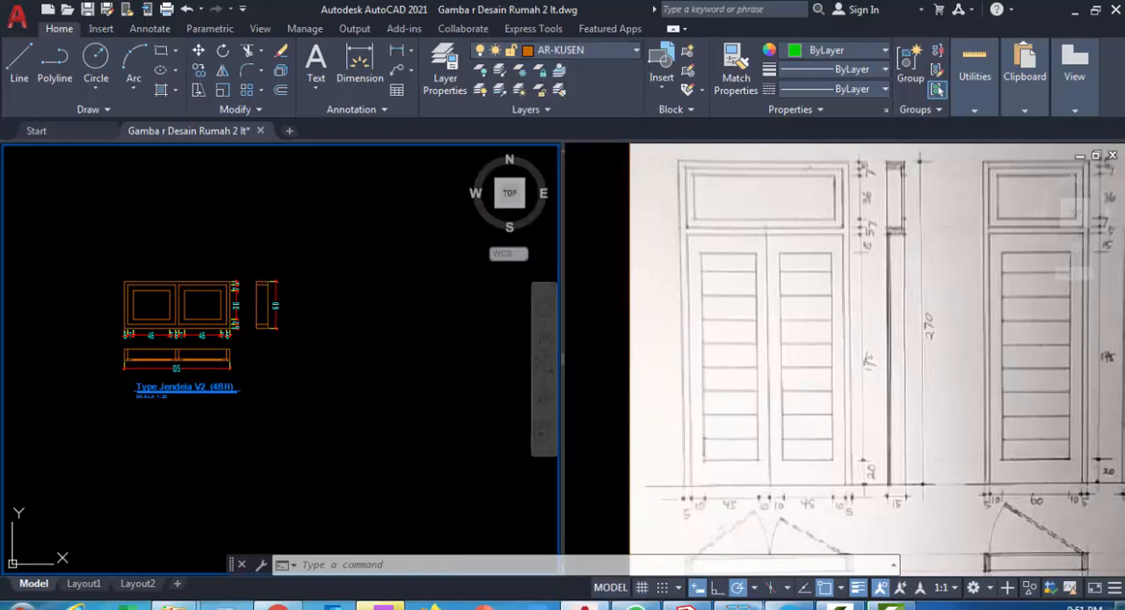
pyautogui.click(344, 349)
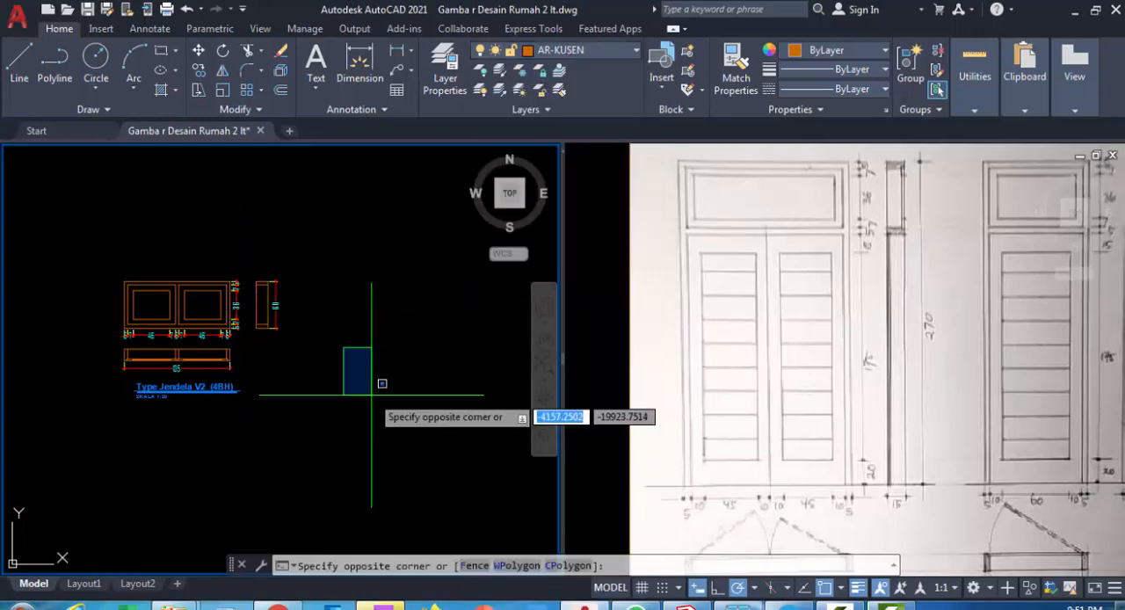
pyautogui.click(362, 391)
pyautogui.scroll(2, 351, 387)
pyautogui.moveTo(326, 372)
pyautogui.mouseDown(button='middle')
pyautogui.moveTo(372, 359)
pyautogui.moveTo(377, 346)
pyautogui.mouseUp(button='middle')
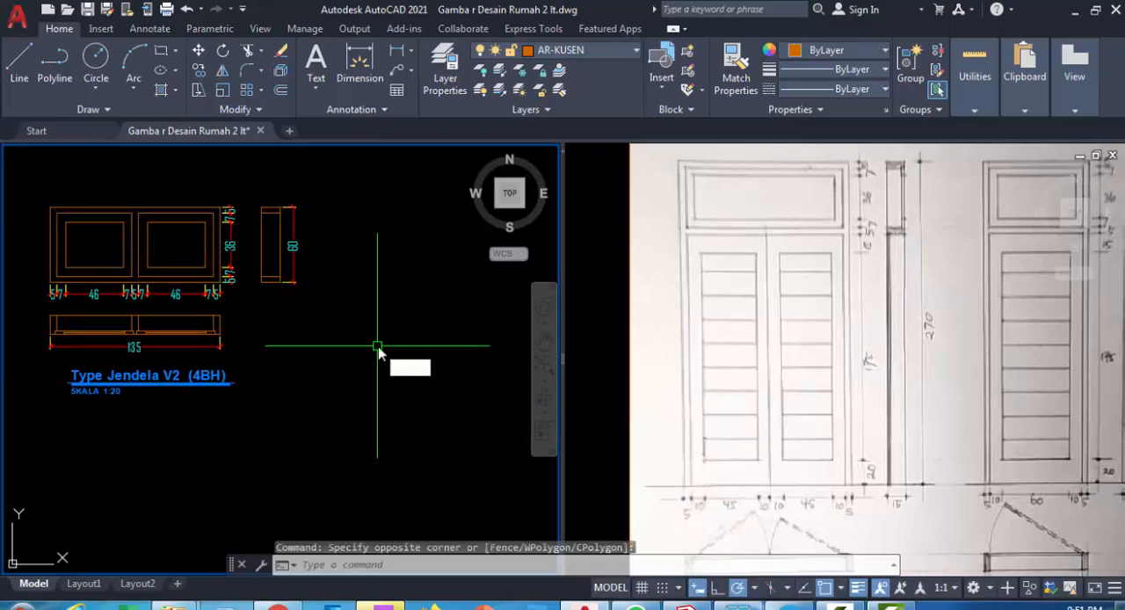
pyautogui.write('xl')
pyautogui.press('Escape')
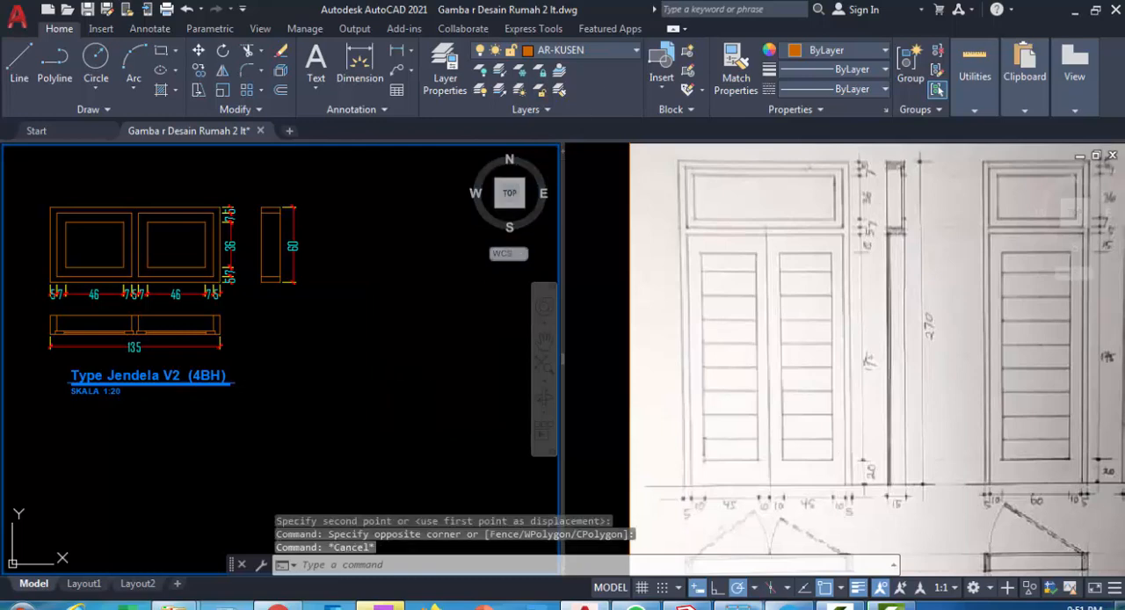
pyautogui.click(425, 416)
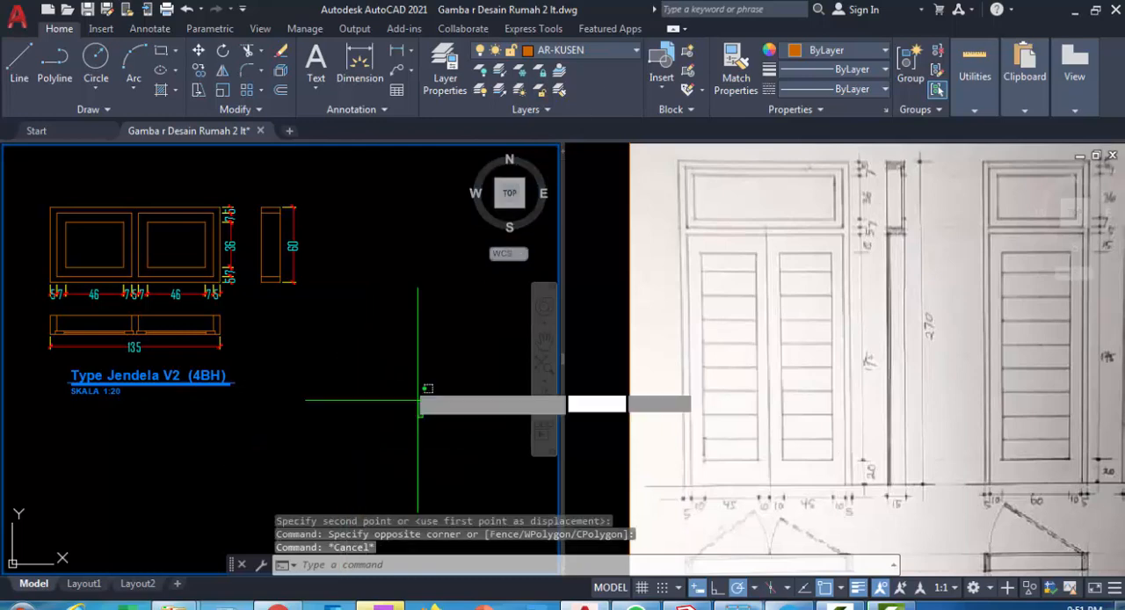
pyautogui.click(364, 337)
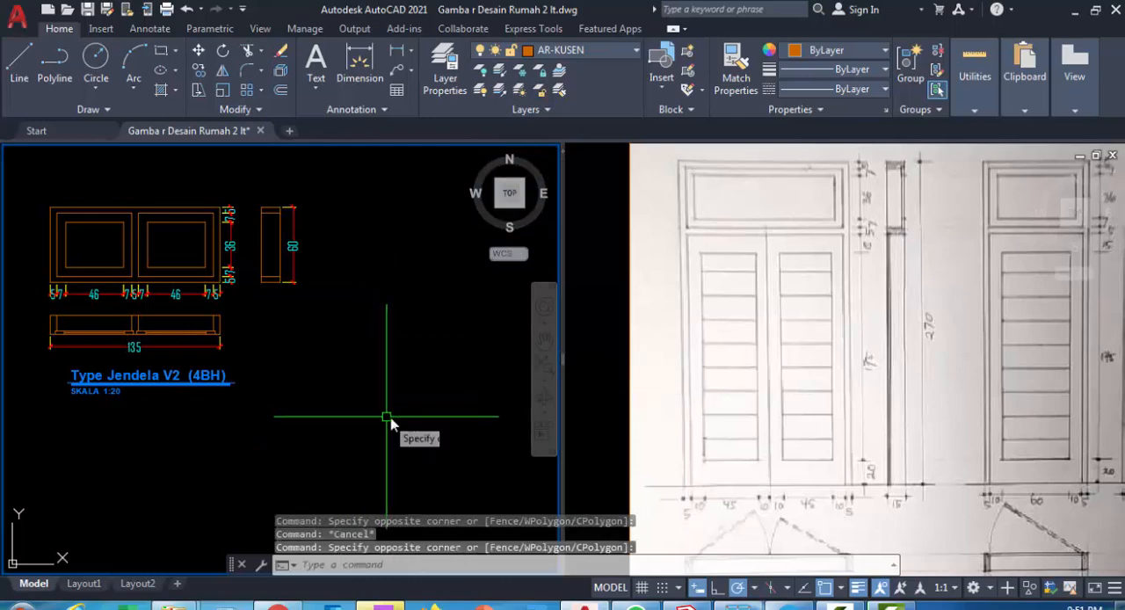
# Draw a vertical construction line in the empty space to the right of the Type Jendela V2 drawing
pyautogui.write('xl')
pyautogui.press('Return')
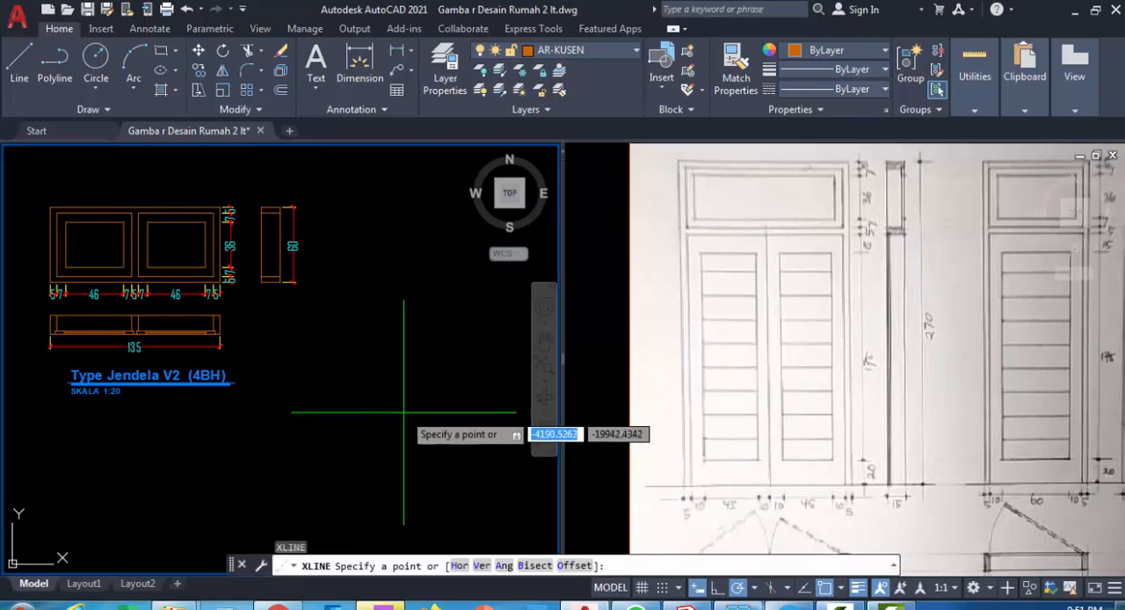
pyautogui.scroll(-2, 413, 410)
pyautogui.moveTo(394, 405); pyautogui.dragTo(226, 363, button='middle')
pyautogui.moveTo(266, 326); pyautogui.dragTo(203, 325, button='middle')
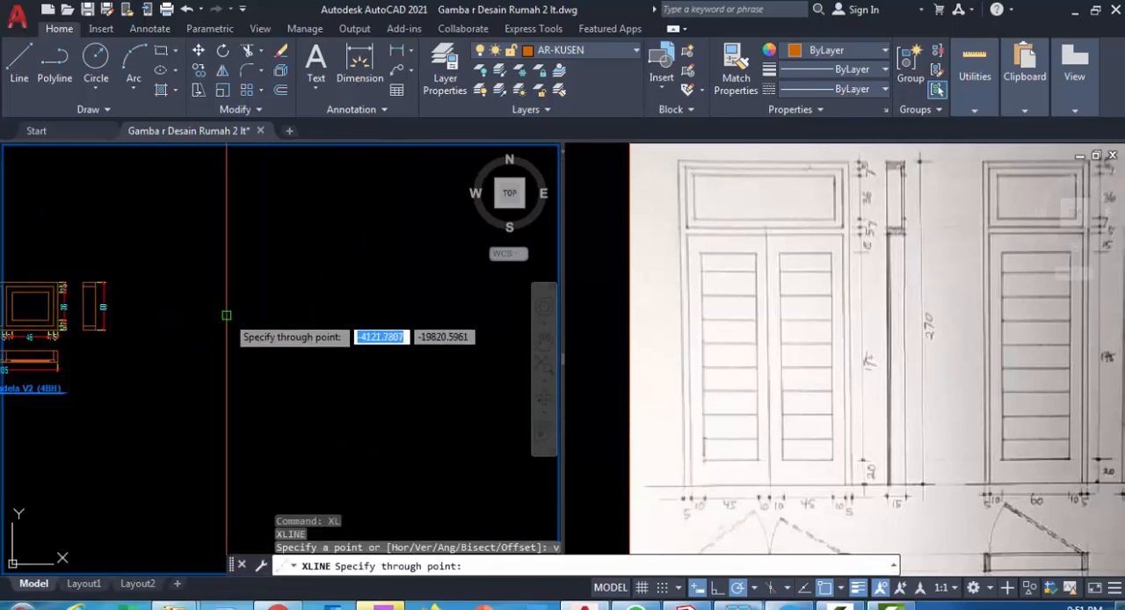
pyautogui.click(226, 315)
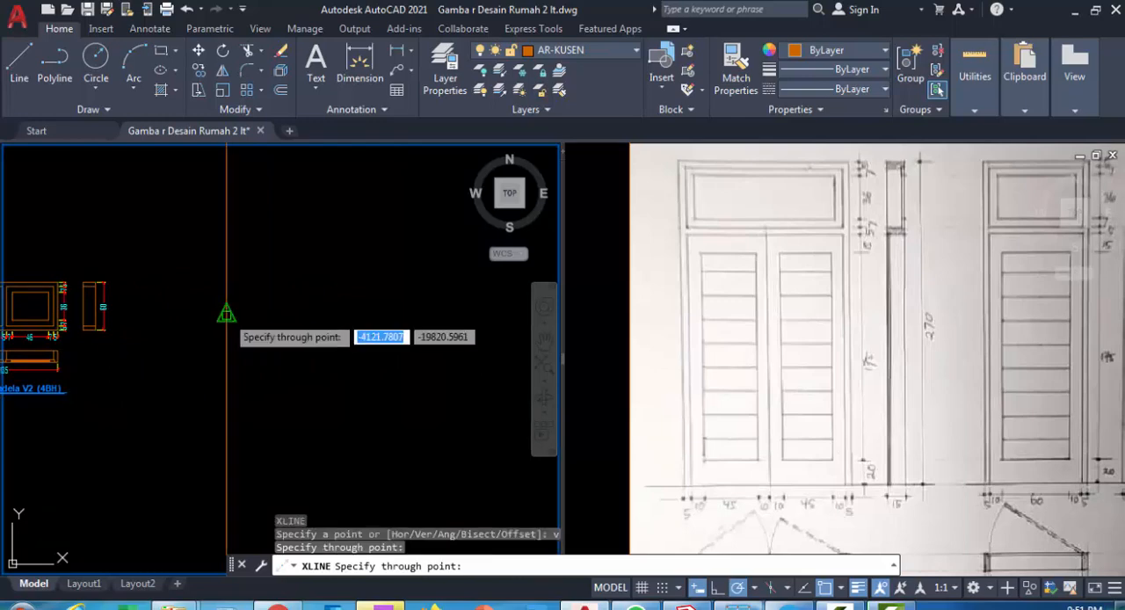
pyautogui.press('Return')
# Consult the door plan in the reference sketch and offset the vertical construction line 5 to the right
pyautogui.click(754, 413)
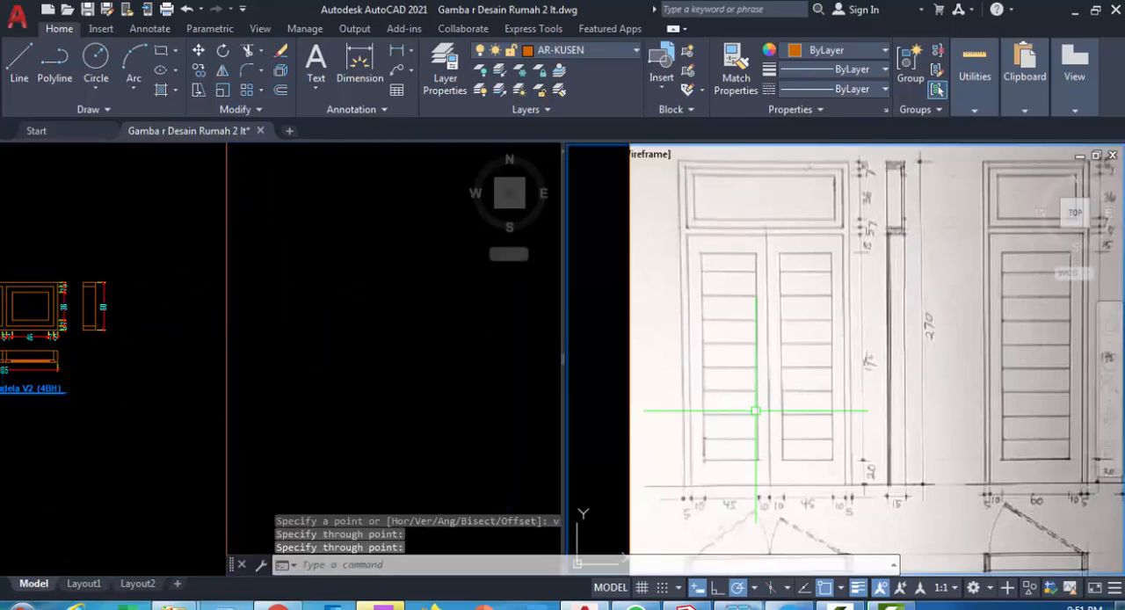
pyautogui.click(793, 395)
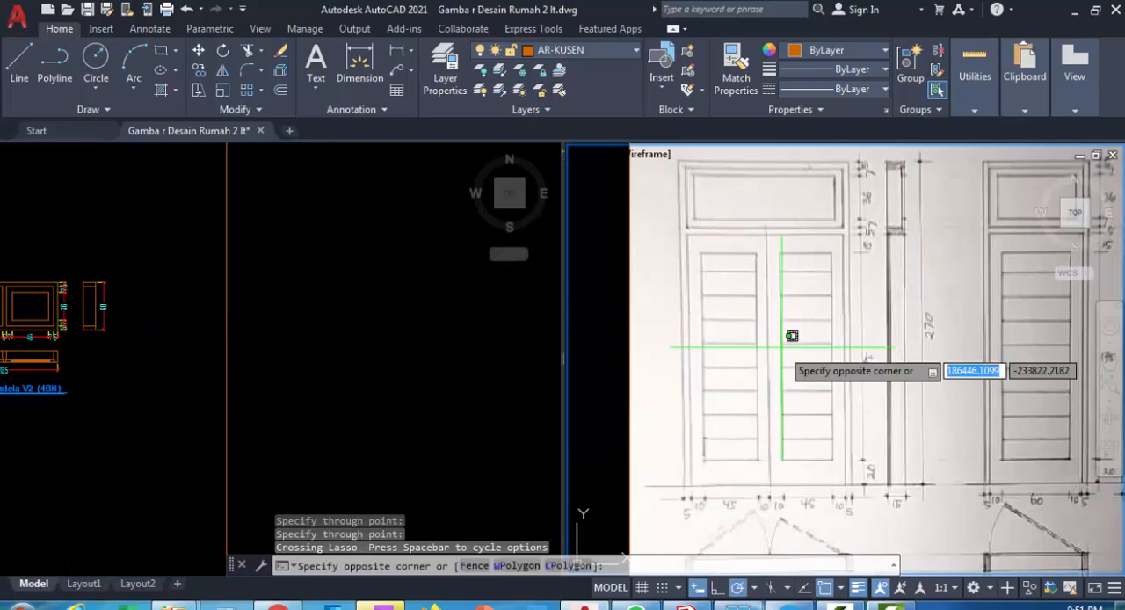
pyautogui.scroll(-4, 791, 369)
pyautogui.scroll(6, 797, 428)
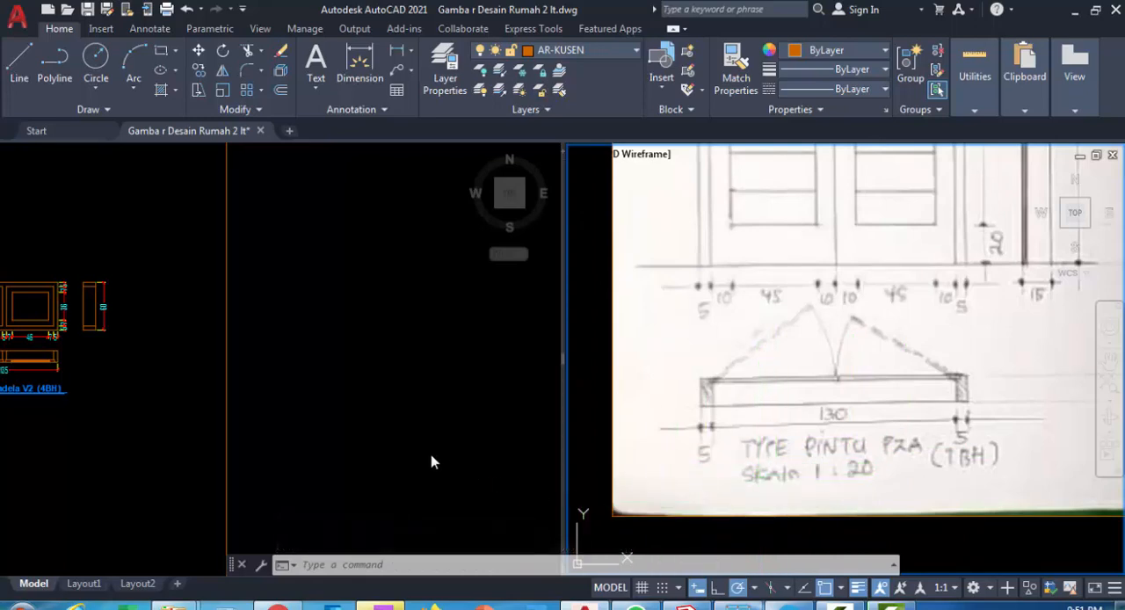
pyautogui.click(367, 424)
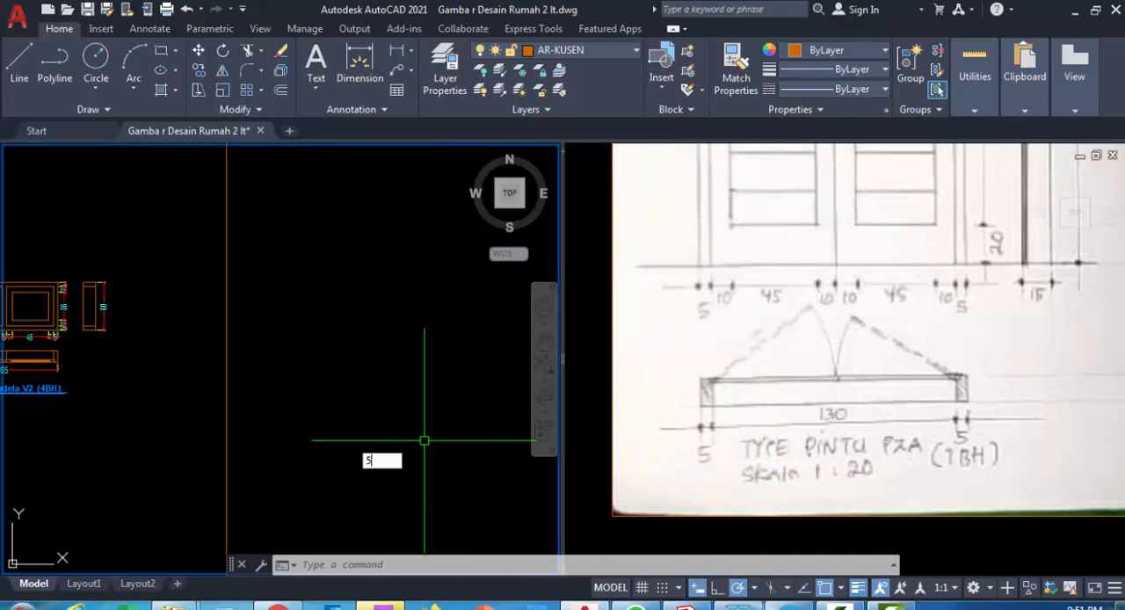
pyautogui.write('o')
pyautogui.press('Return')
pyautogui.write('5')
pyautogui.press('Return')
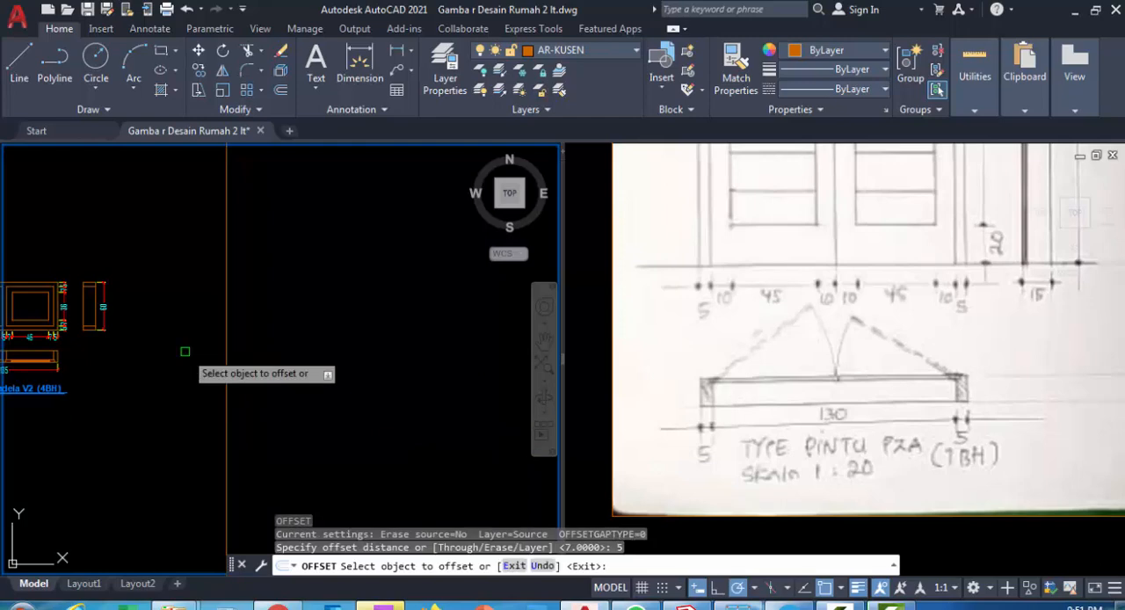
pyautogui.click(227, 326)
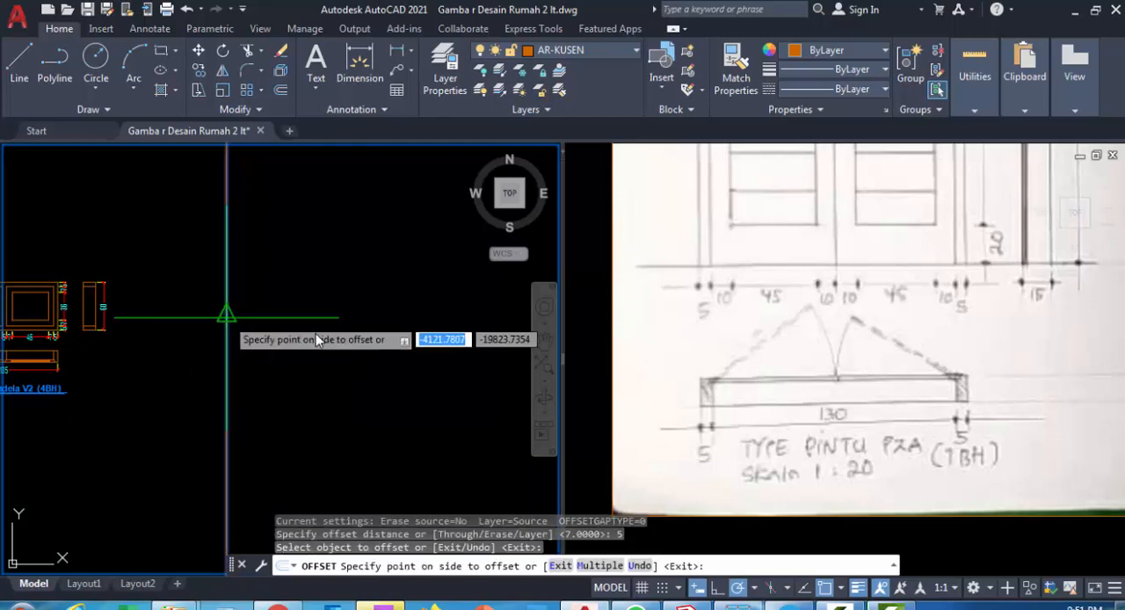
pyautogui.click(283, 363)
pyautogui.scroll(5, 219, 343)
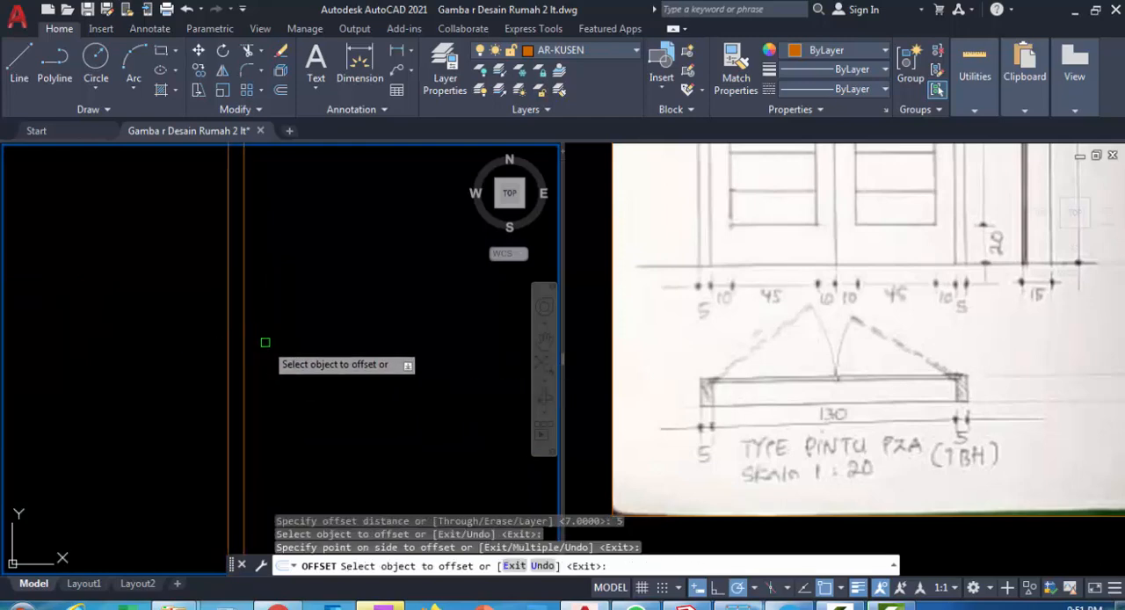
pyautogui.moveTo(265, 343); pyautogui.dragTo(197, 399, button='middle')
pyautogui.press('Escape')
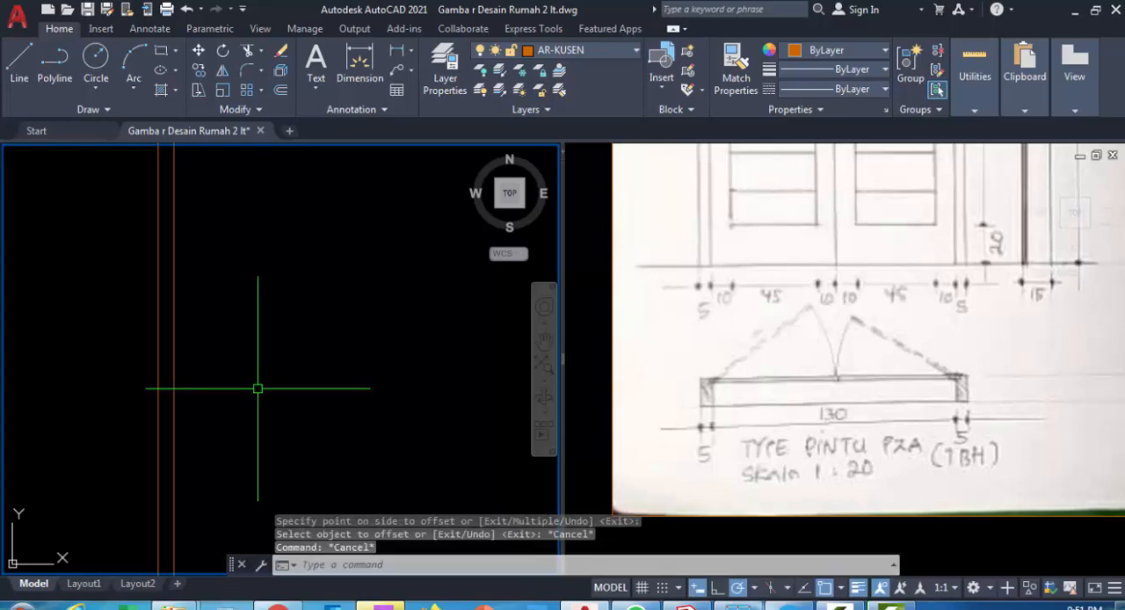
# Draw a horizontal construction line crossing the two vertical lines as the lower edge of the door plan
pyautogui.write('xl')
pyautogui.press('Return')
pyautogui.write('h')
pyautogui.press('Return')
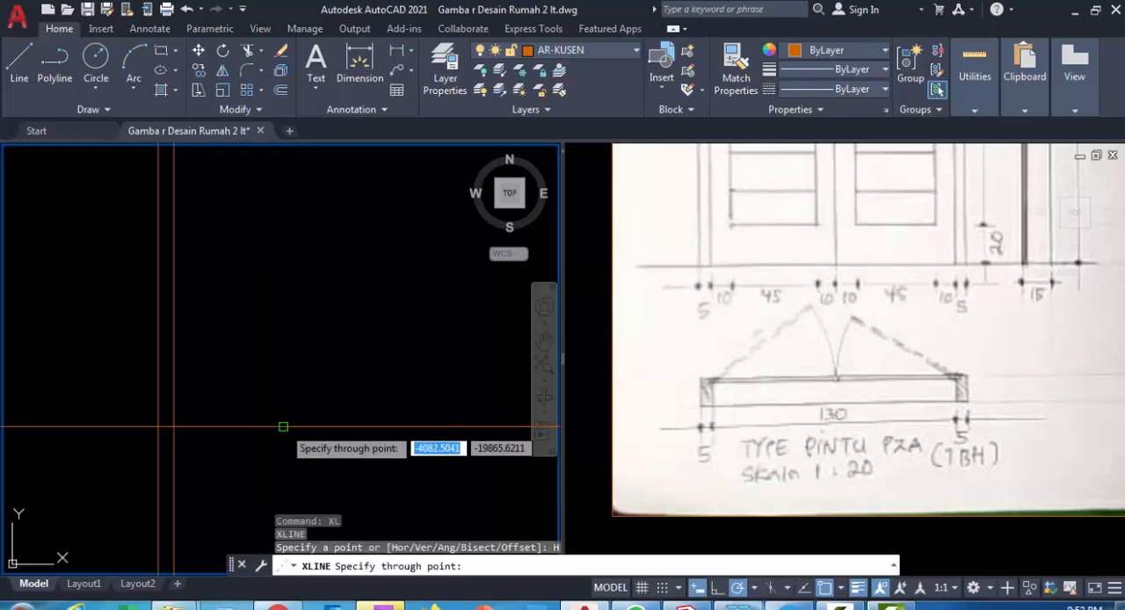
pyautogui.click(291, 426)
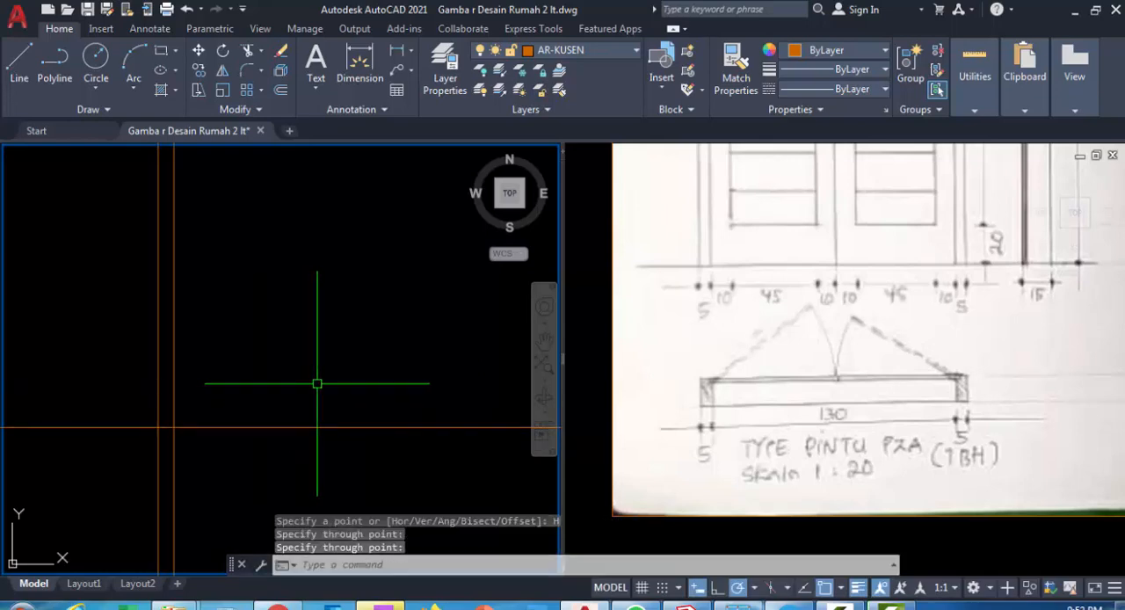
# Offset the horizontal construction line 15 upward for the frame depth
pyautogui.write('o')
pyautogui.press('Return')
pyautogui.write('15')
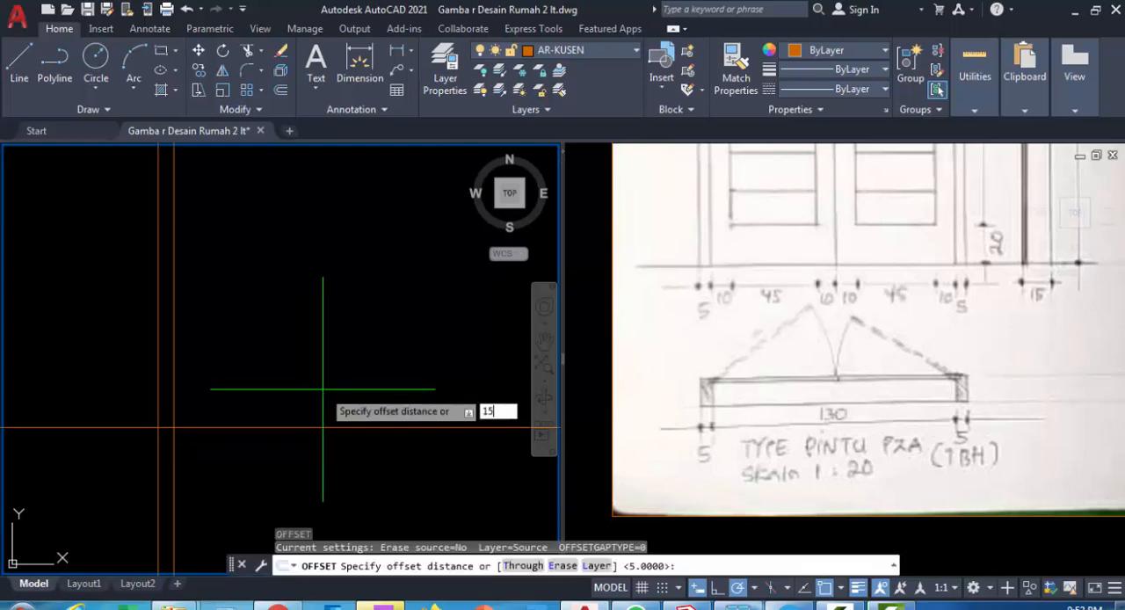
pyautogui.press('Return')
pyautogui.click(308, 428)
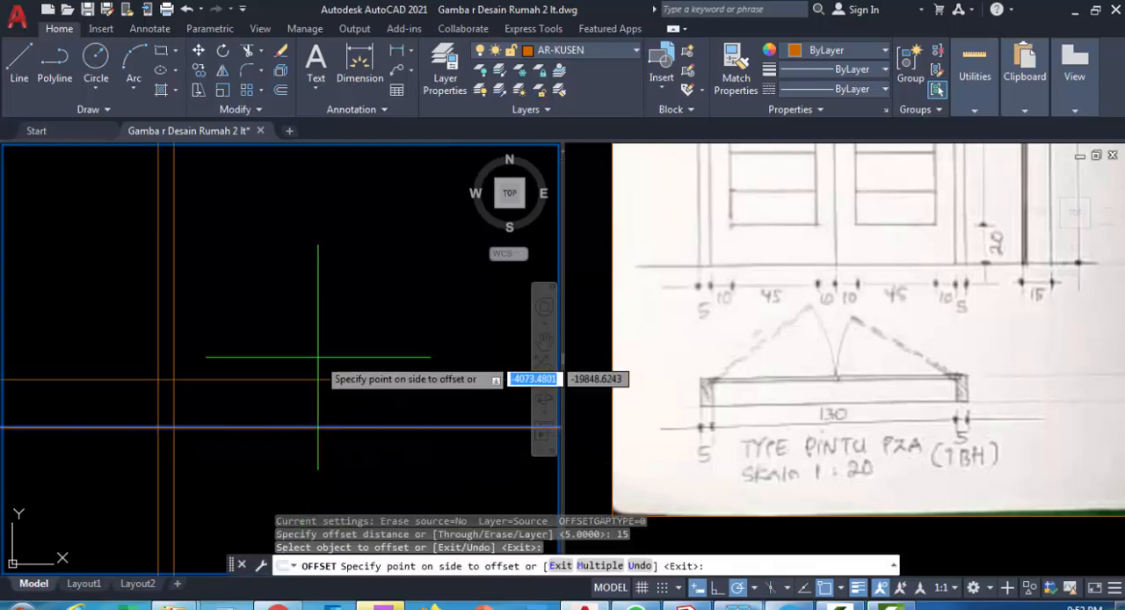
pyautogui.click(321, 356)
pyautogui.press('Escape')
pyautogui.write('o')
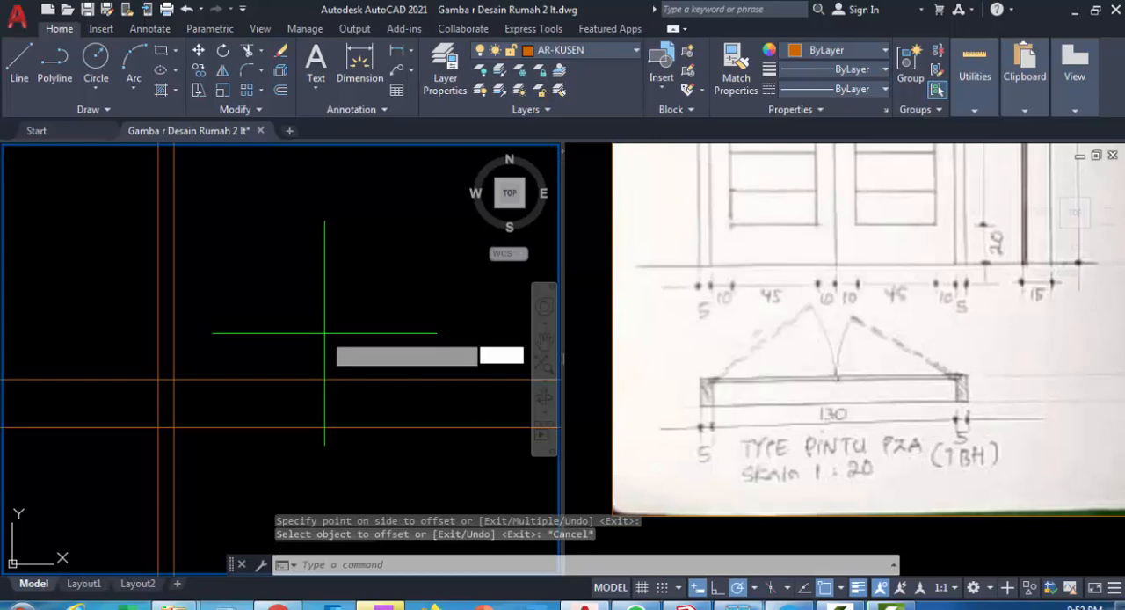
pyautogui.press('Return')
pyautogui.write('140')
pyautogui.press('Return')
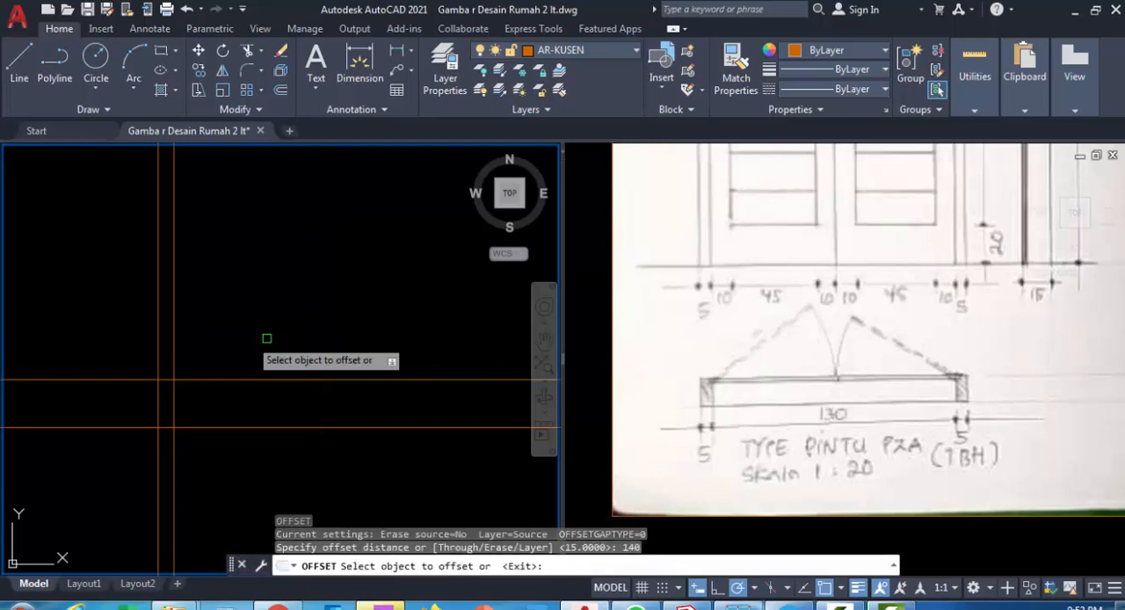
pyautogui.press('Escape')
# Offset the inner vertical construction line 130 to the right for the door opening width
pyautogui.write('o')
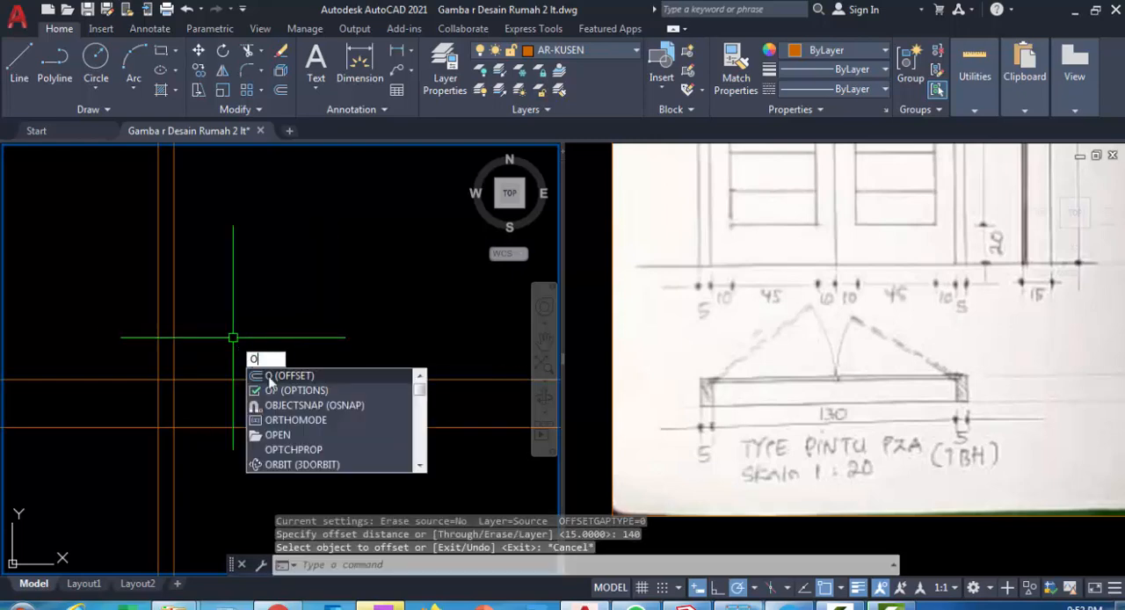
pyautogui.press('Return')
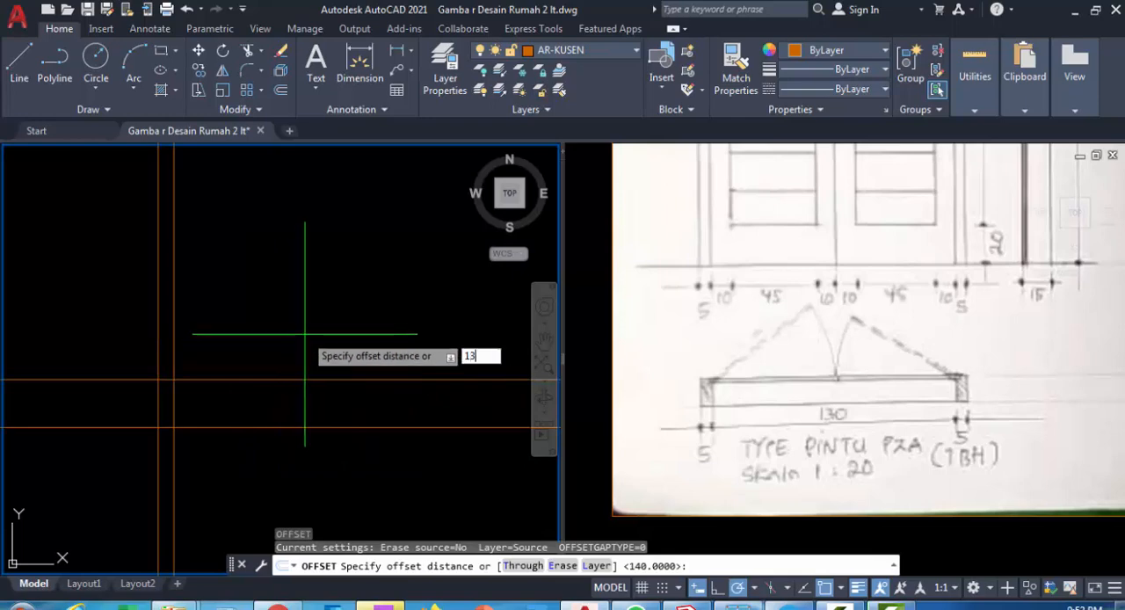
pyautogui.write('130')
pyautogui.press('Return')
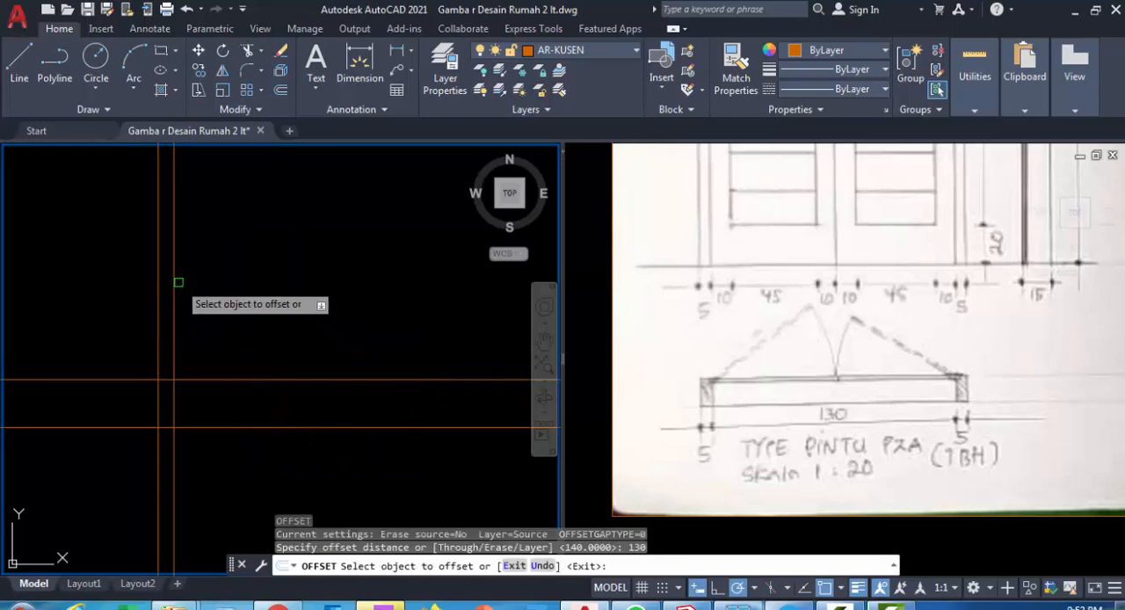
pyautogui.click(173, 277)
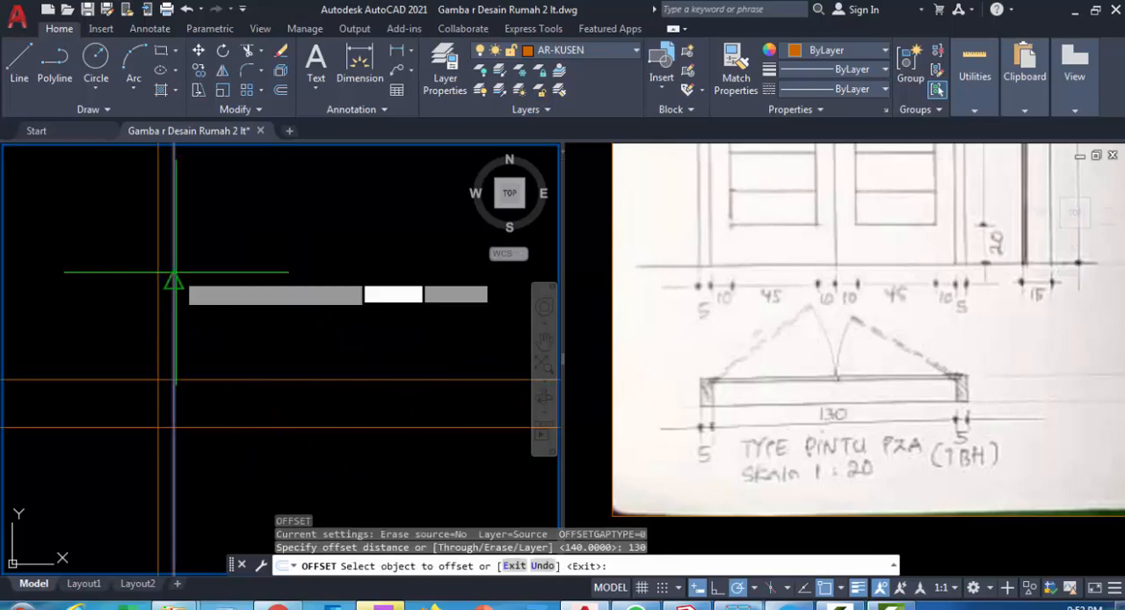
pyautogui.click(301, 264)
pyautogui.scroll(-2, 325, 321)
pyautogui.scroll(2, 333, 338)
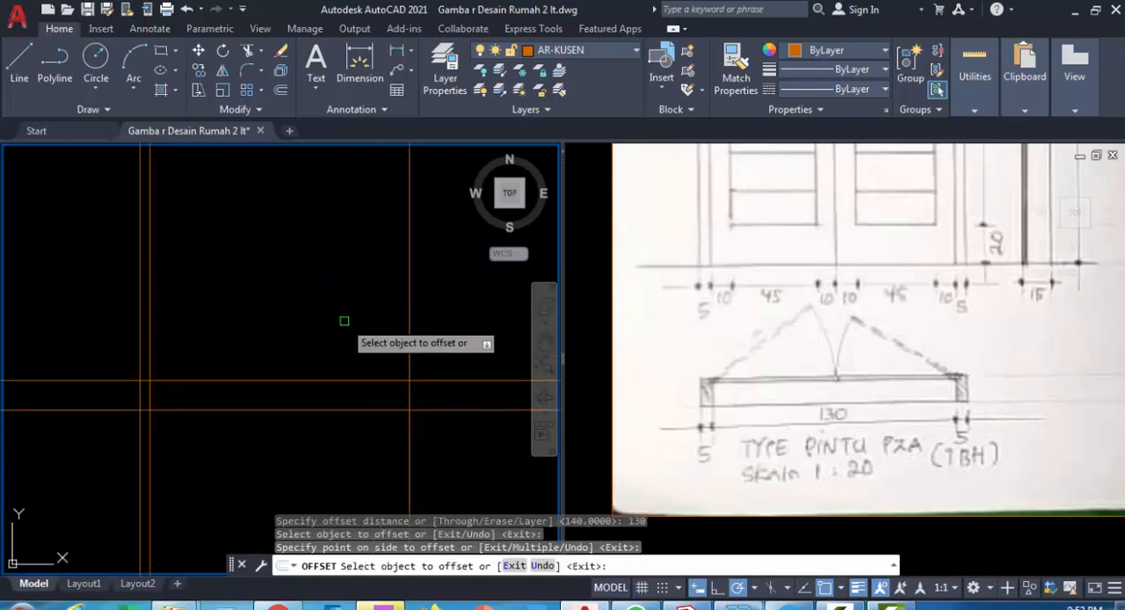
pyautogui.press('Escape')
pyautogui.press('Escape')
pyautogui.press('Escape')
# Offset the rightmost vertical construction line 5 to the right for the second door jamb
pyautogui.press('Return')
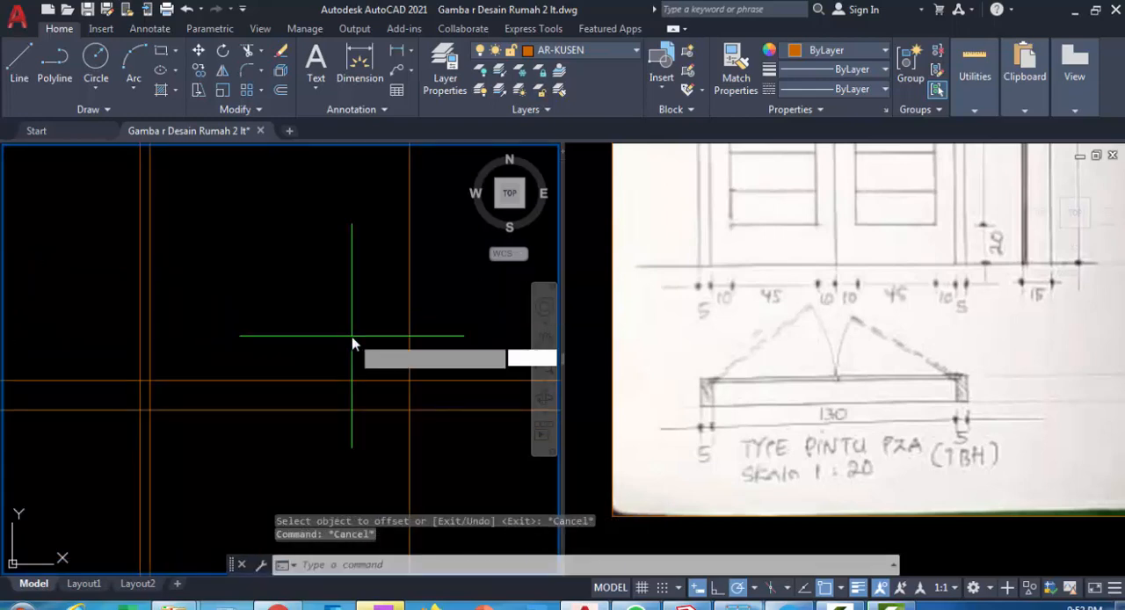
pyautogui.write('5')
pyautogui.press('Return')
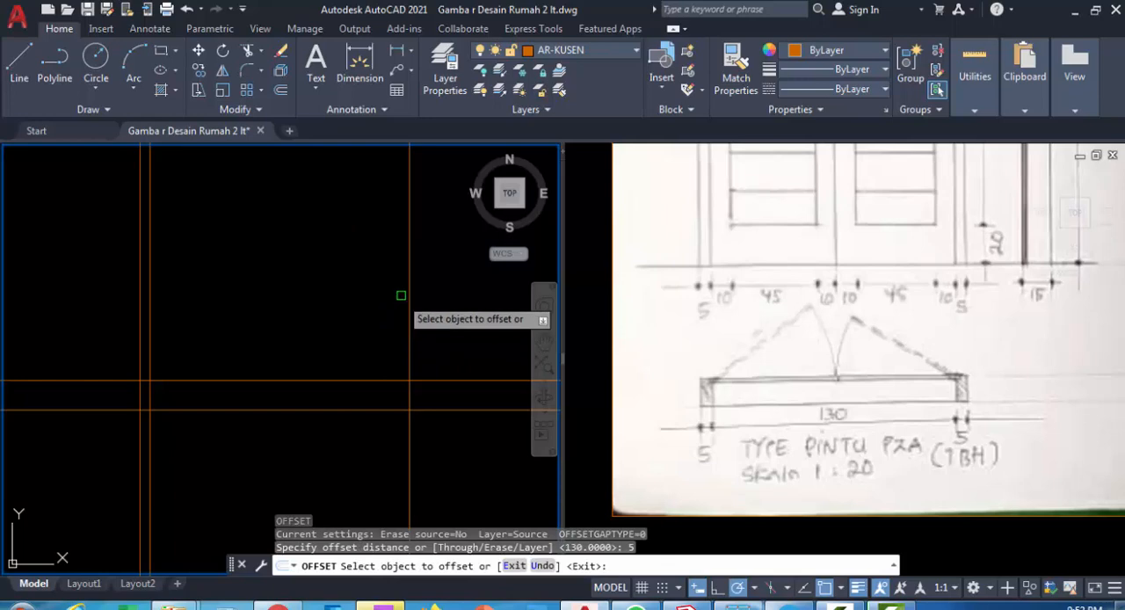
pyautogui.click(410, 278)
pyautogui.click(464, 299)
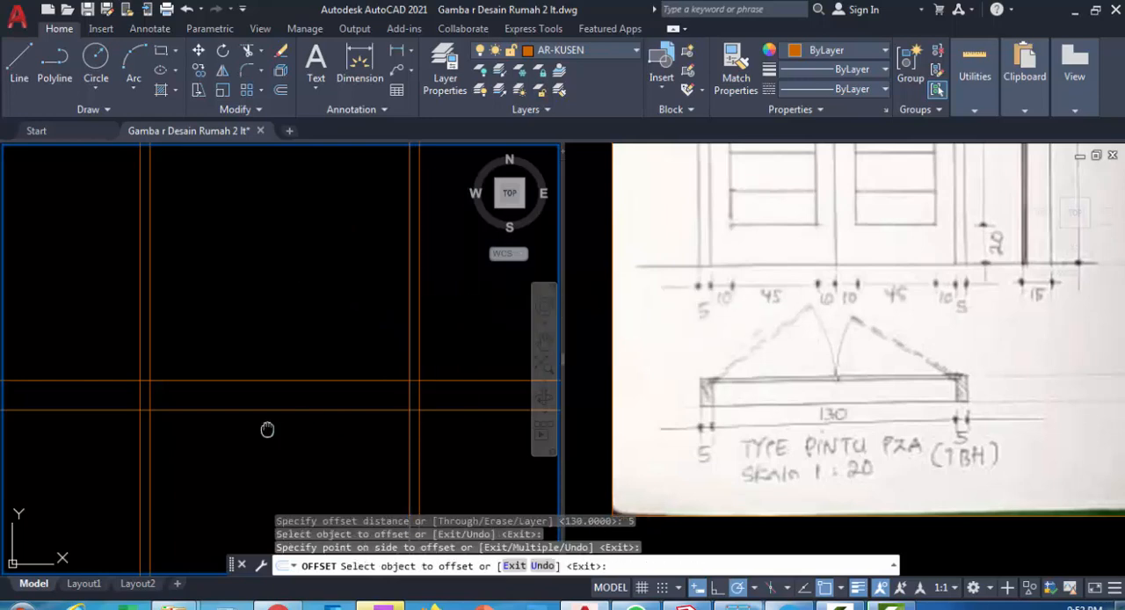
pyautogui.scroll(2, 323, 439)
pyautogui.press('Escape')
# Using all six construction lines as cutting edges, trim the verticals above the frame and the horizontals beyond its right side
pyautogui.write('t')
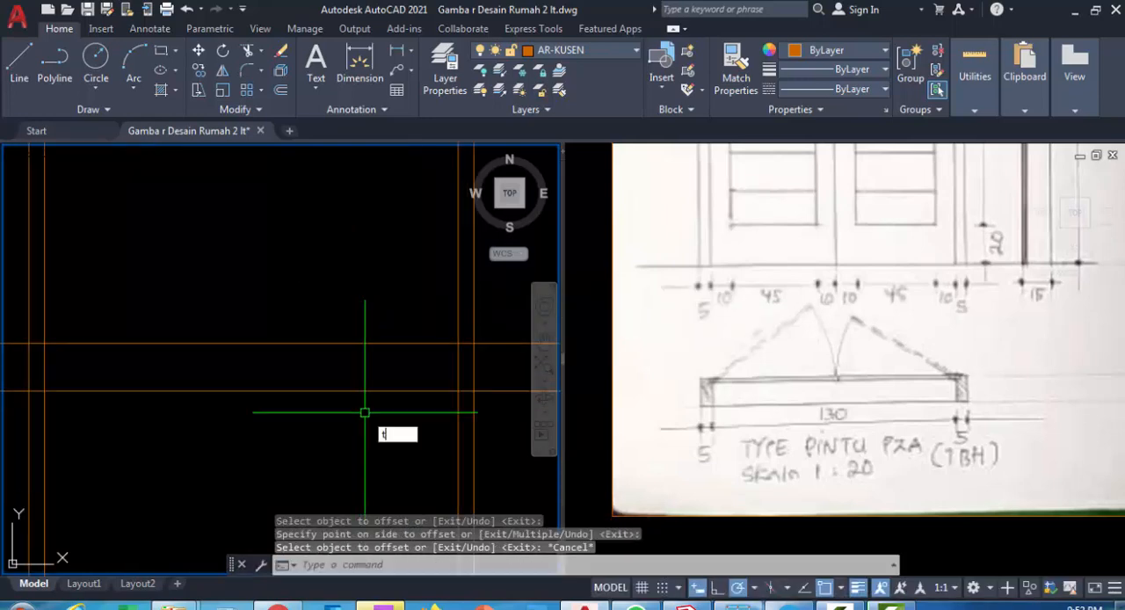
pyautogui.write('s or')
pyautogui.press('Return')
pyautogui.scroll(-2, 394, 428)
pyautogui.click(486, 444)
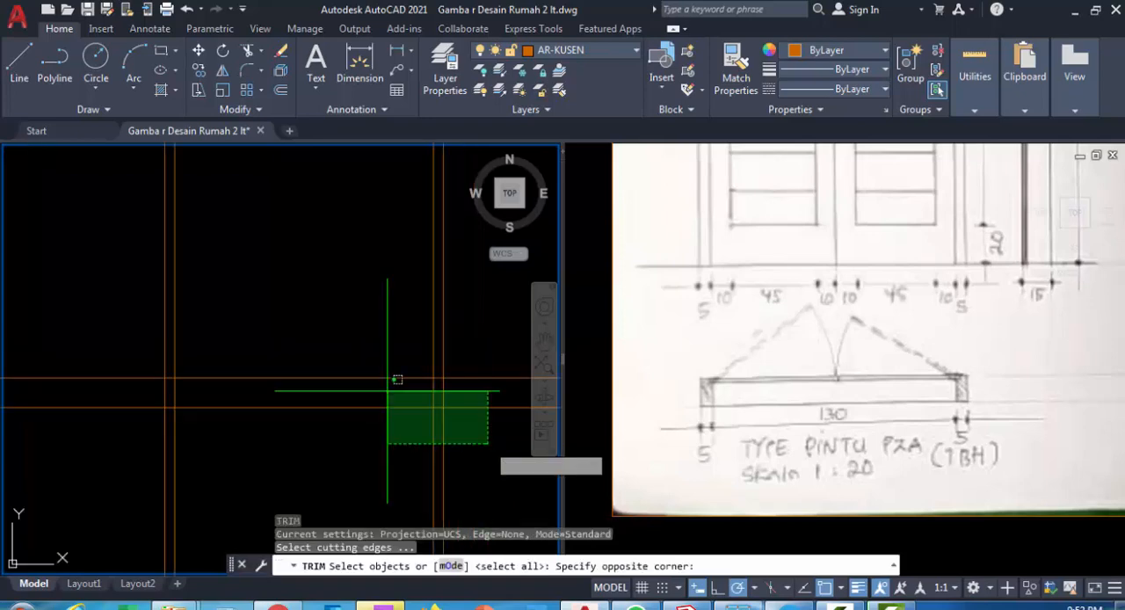
pyautogui.click(53, 295)
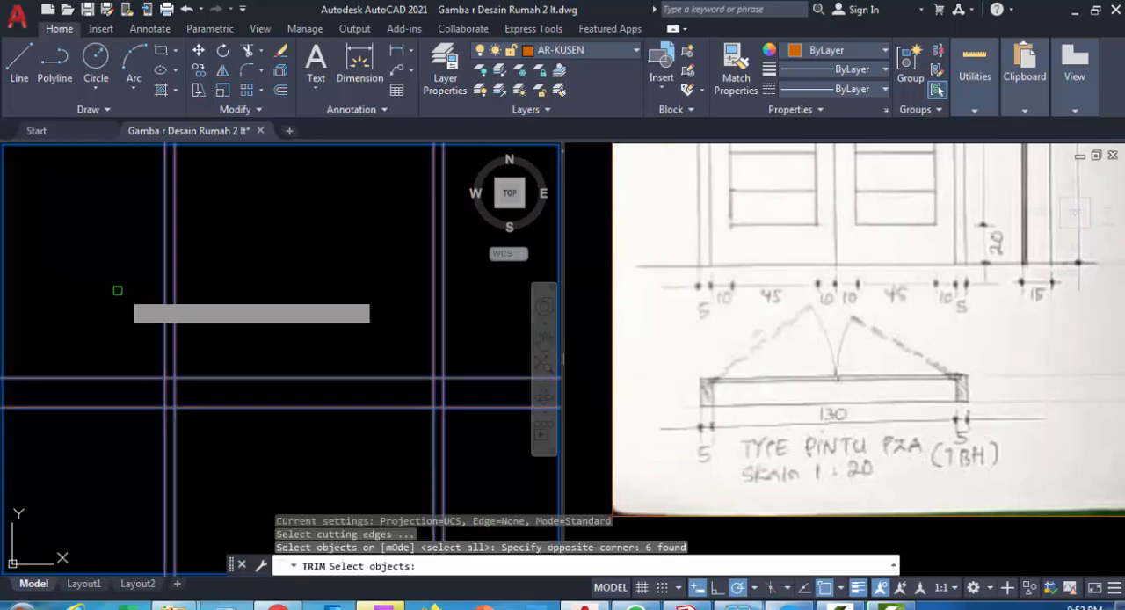
pyautogui.press('Return')
pyautogui.click(120, 290)
pyautogui.click(471, 351)
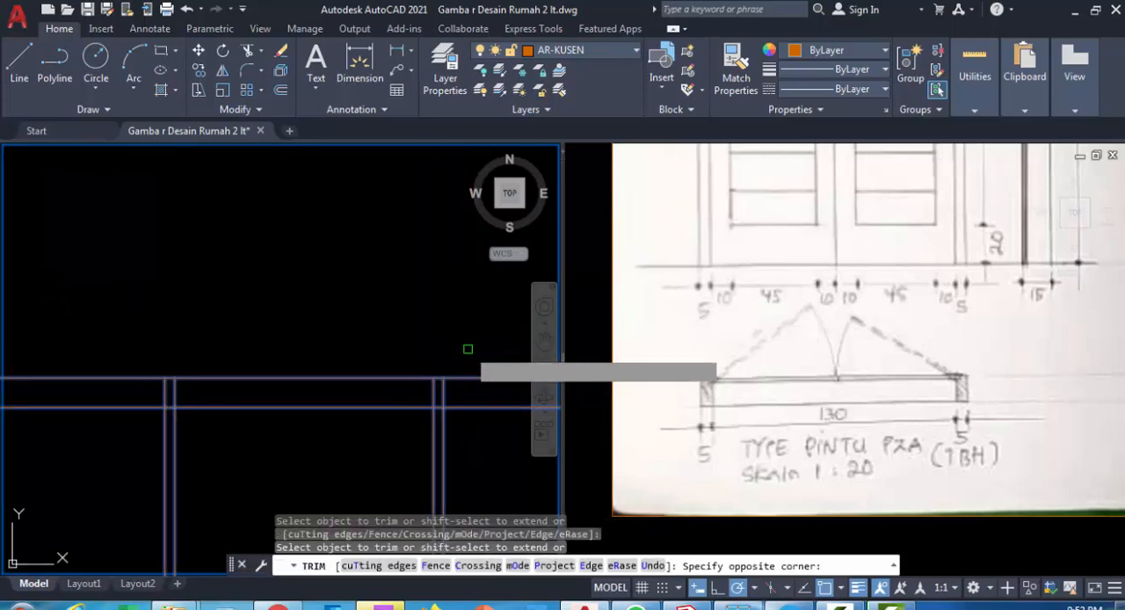
pyautogui.click(467, 450)
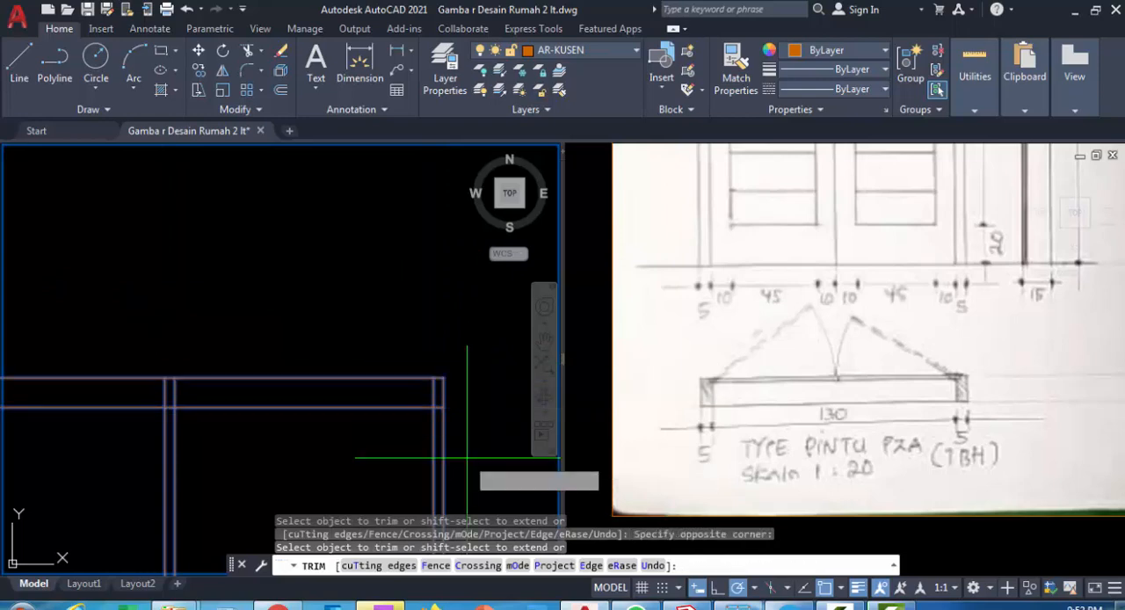
# Trim the vertical lines below the frame and the horizontal lines beyond its left side, leaving a closed frame outline
pyautogui.click(466, 457)
pyautogui.click(114, 456)
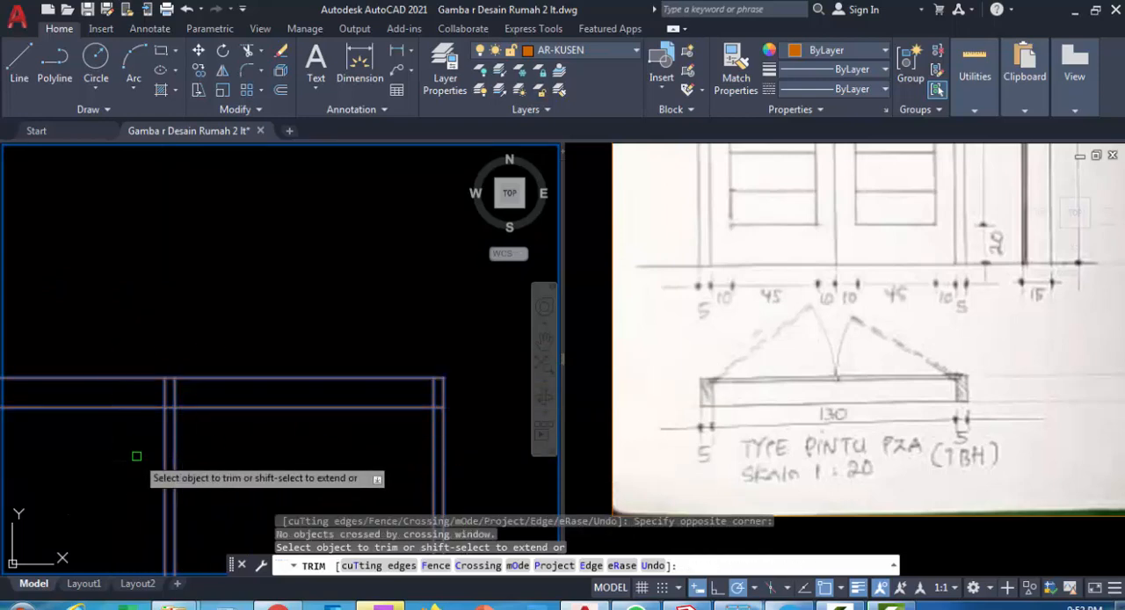
pyautogui.click(137, 455)
pyautogui.click(199, 478)
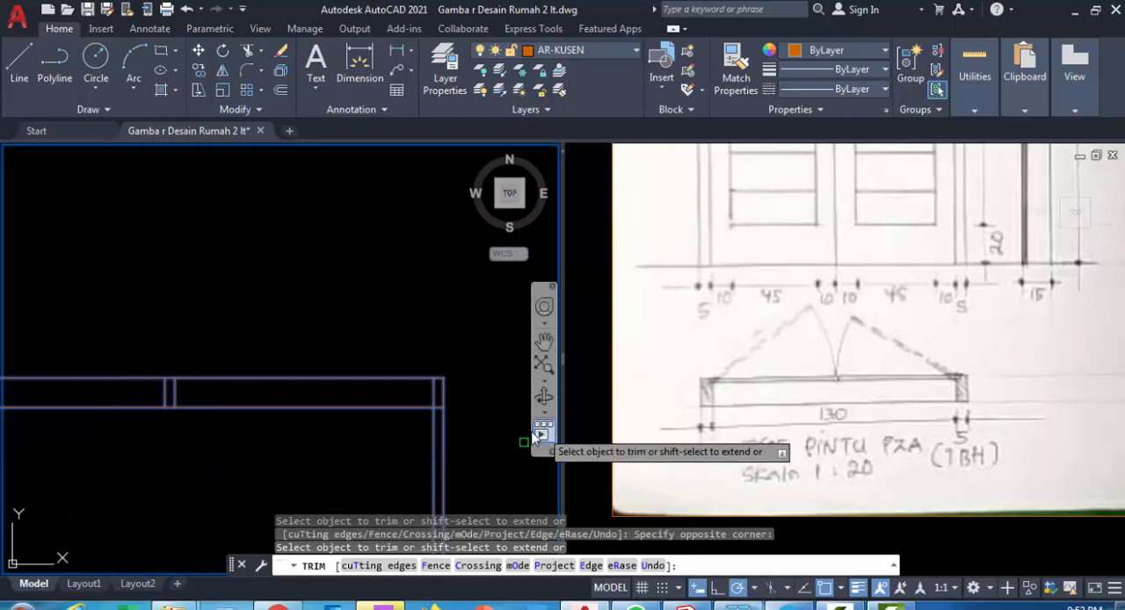
pyautogui.click(472, 443)
pyautogui.click(377, 470)
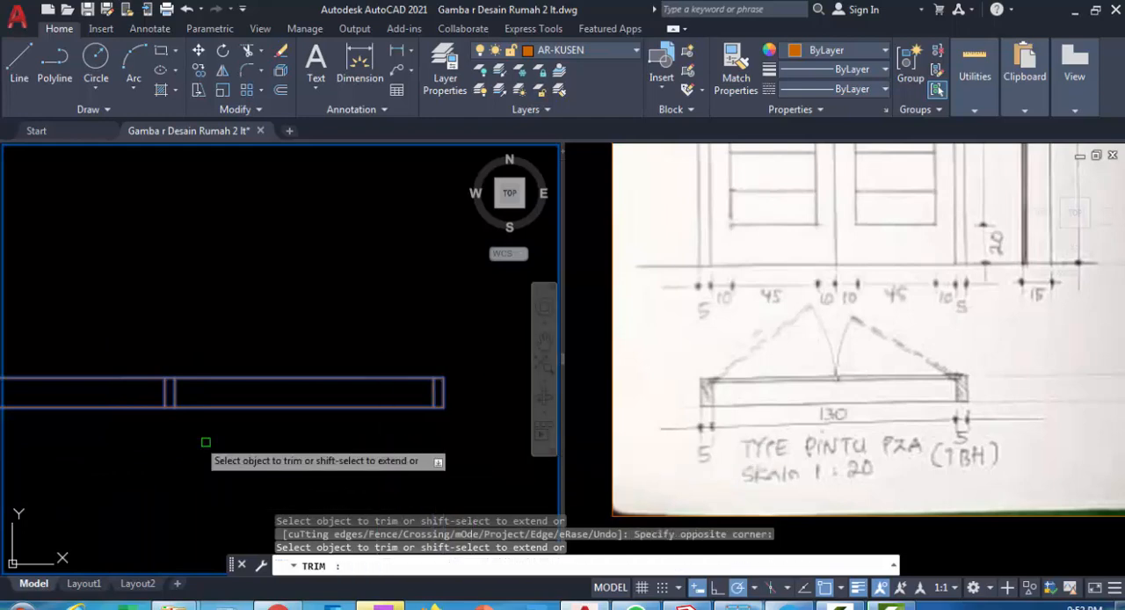
pyautogui.click(73, 413)
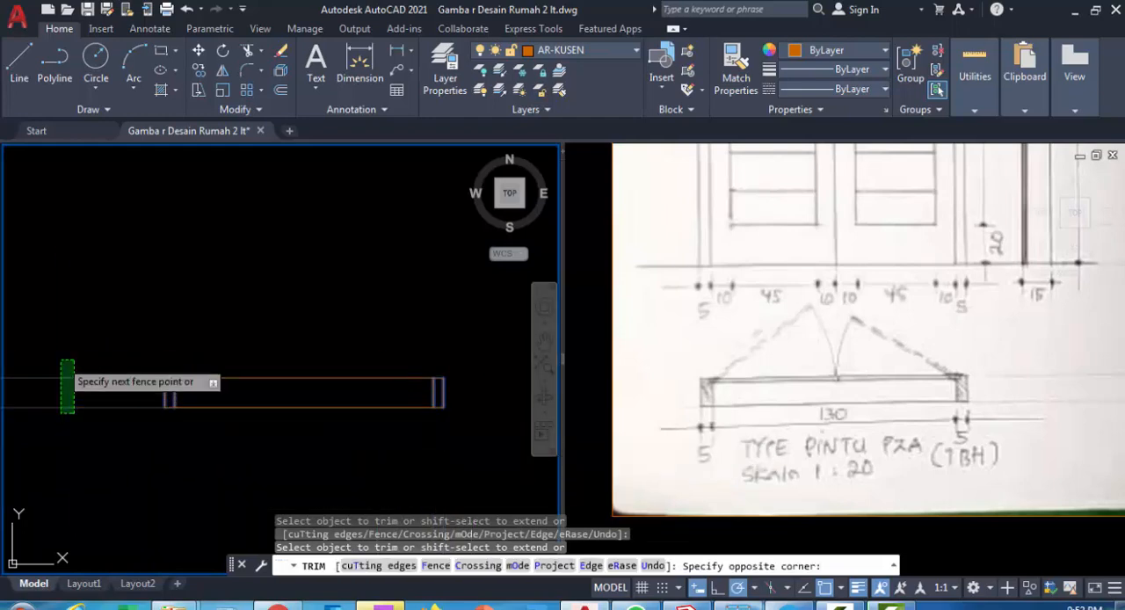
pyautogui.click(61, 359)
pyautogui.scroll(2, 367, 397)
pyautogui.moveTo(367, 397); pyautogui.dragTo(367, 365, button='middle')
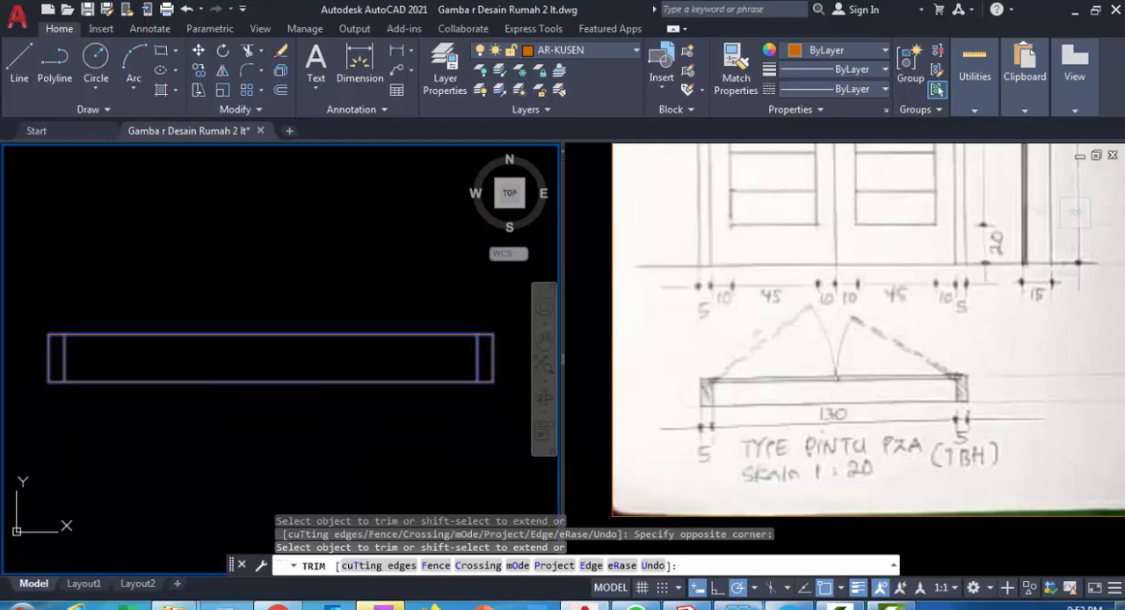
pyautogui.press('Escape')
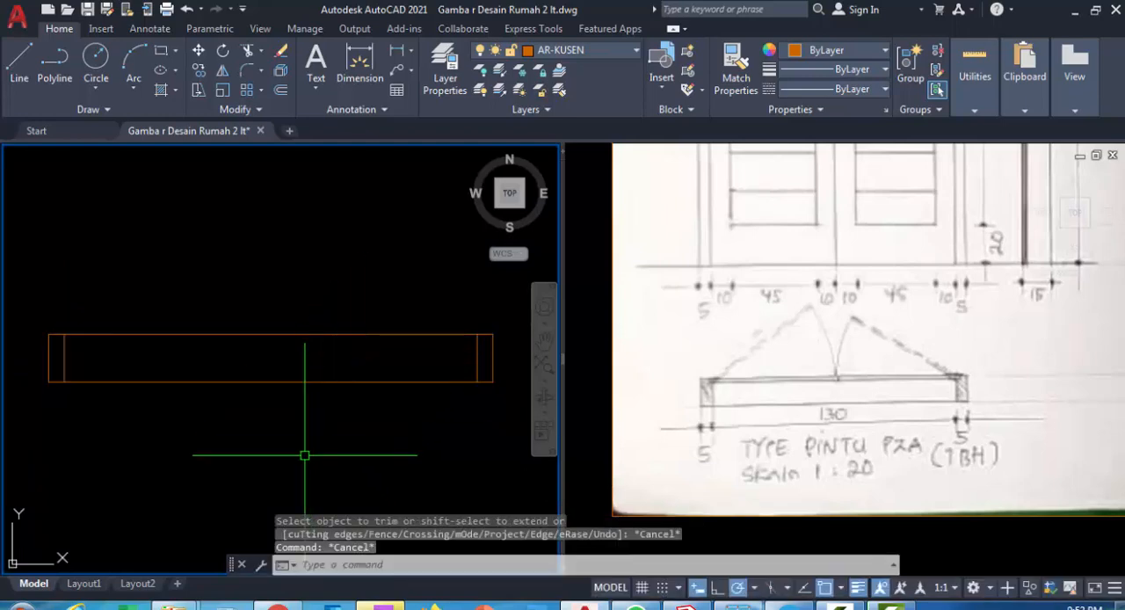
# Draw a vertical construction line through the midpoint of the frame's bottom edge
pyautogui.write('xl')
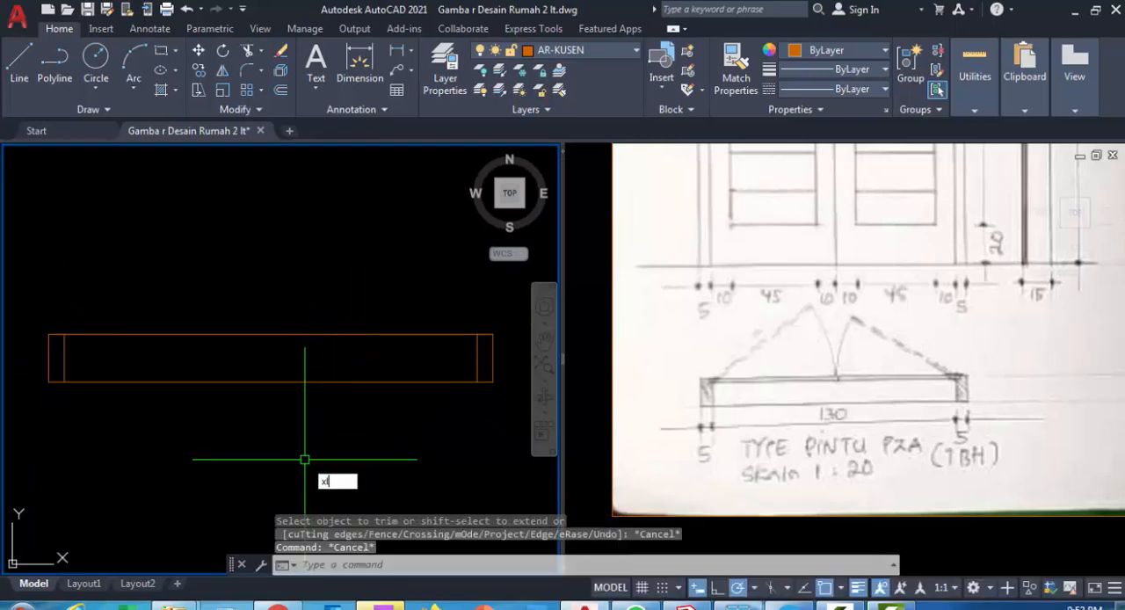
pyautogui.press('Return')
pyautogui.write('v')
pyautogui.press('Return')
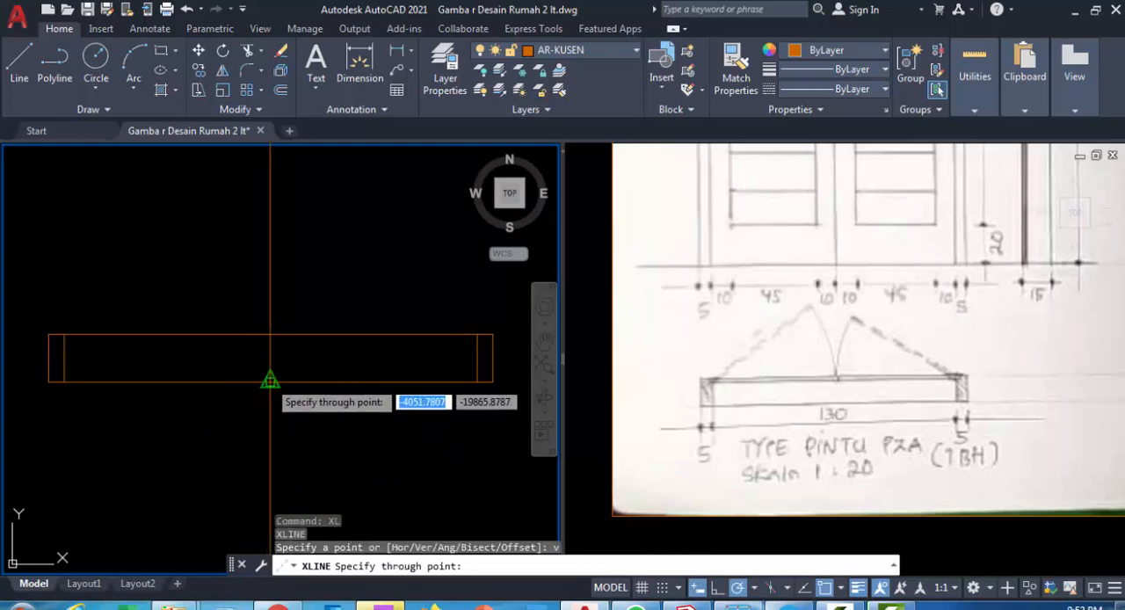
pyautogui.click(271, 381)
pyautogui.press('Return')
pyautogui.moveTo(306, 363); pyautogui.dragTo(336, 378, button='middle')
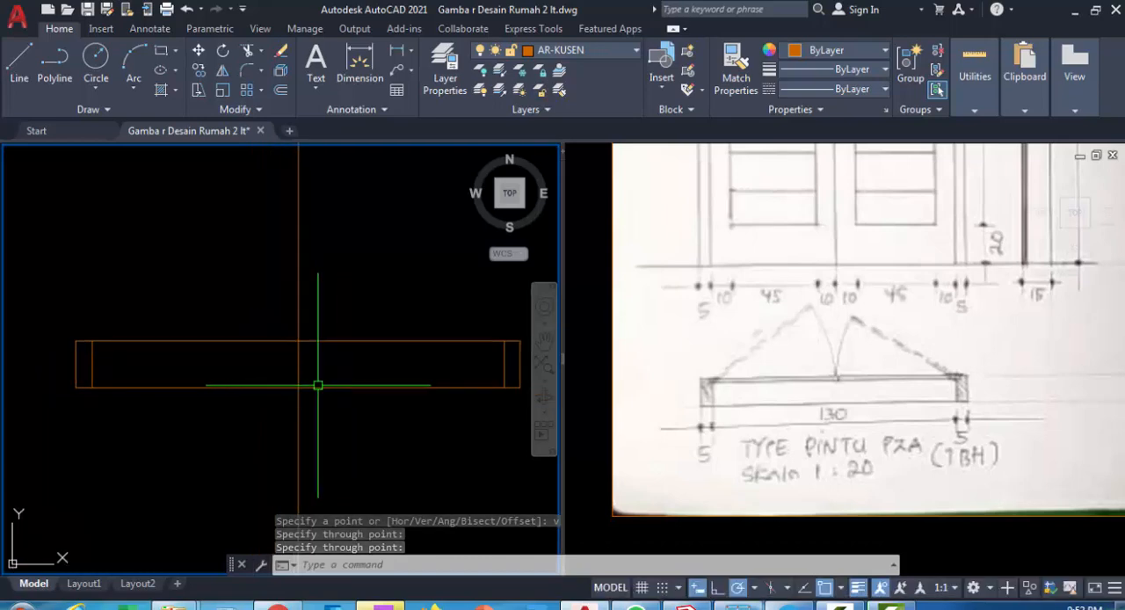
pyautogui.scroll(5, 180, 371)
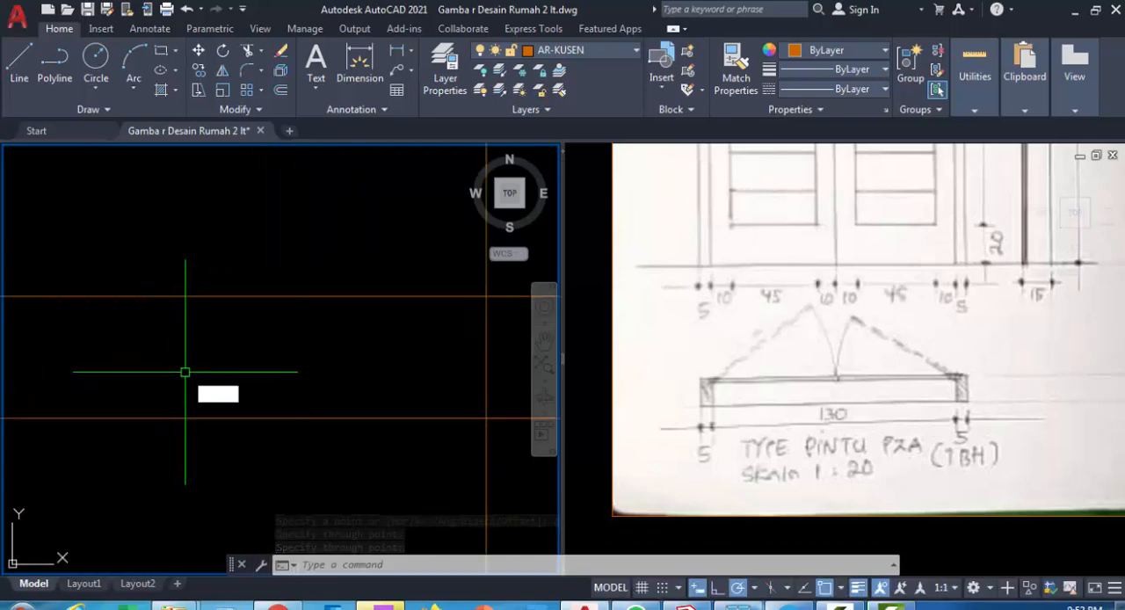
pyautogui.write('o')
pyautogui.press('Return')
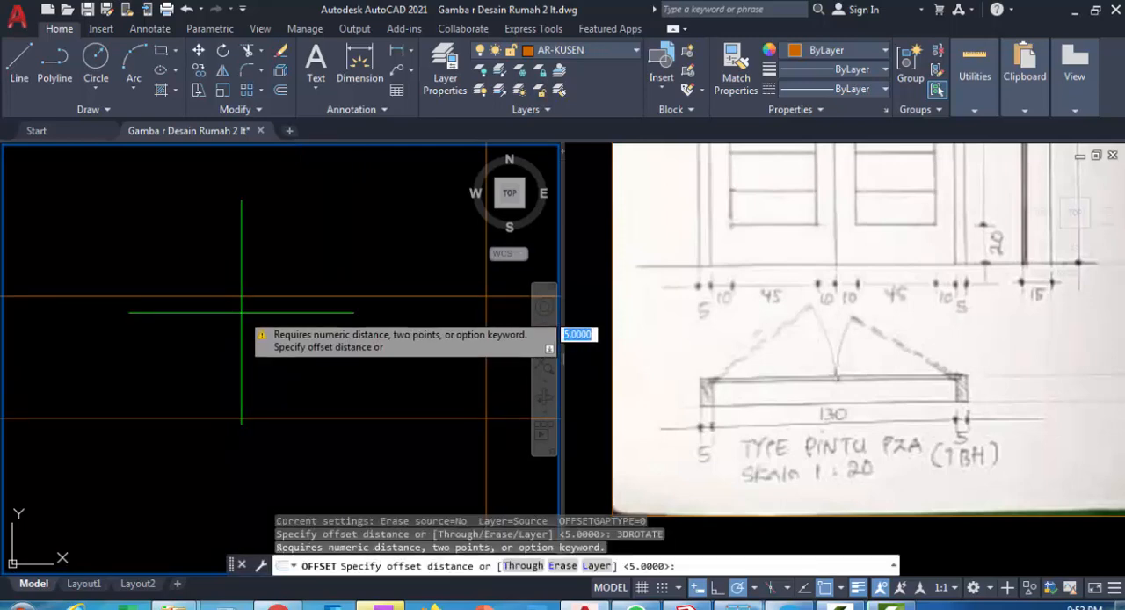
pyautogui.press('Return')
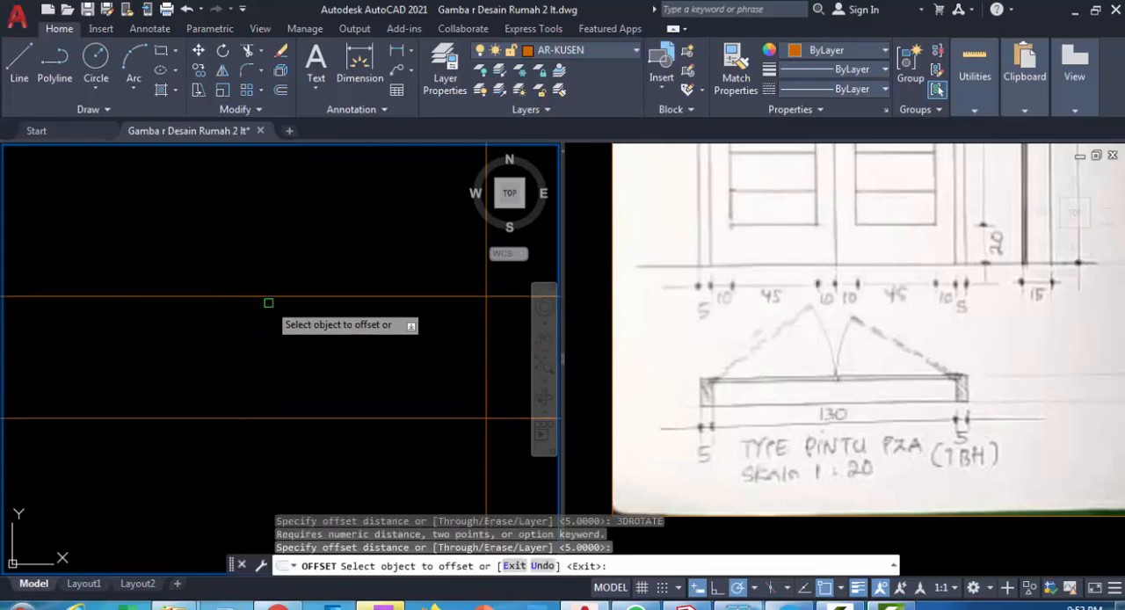
pyautogui.click(256, 297)
pyautogui.press('Escape')
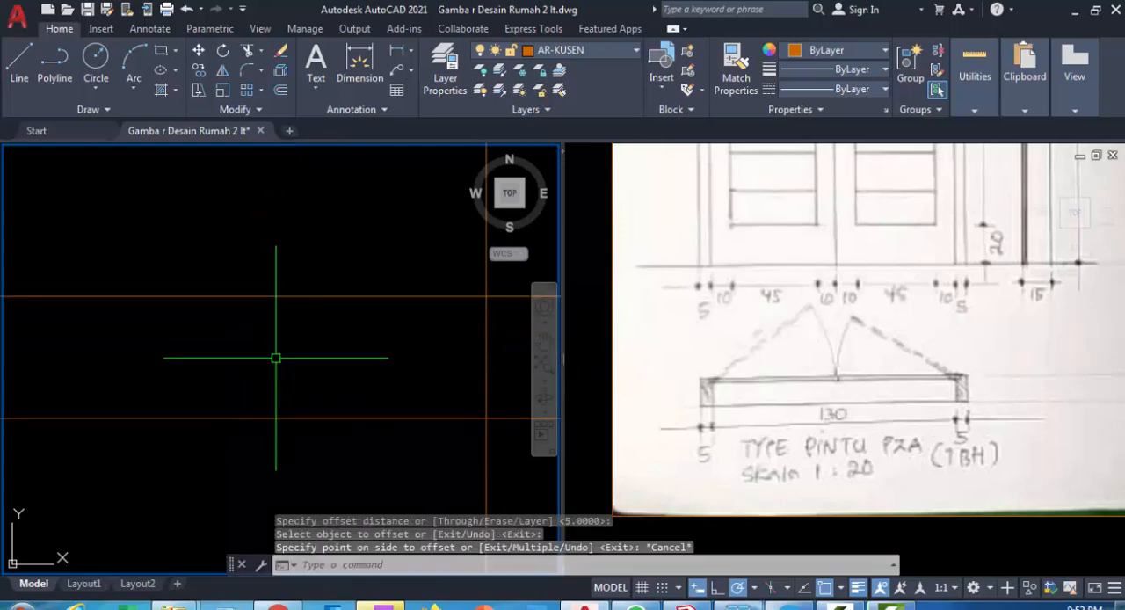
# Offset the frame's top line 3 downward for the door leaf thickness
pyautogui.write('o')
pyautogui.press('Return')
pyautogui.write('3')
pyautogui.press('Return')
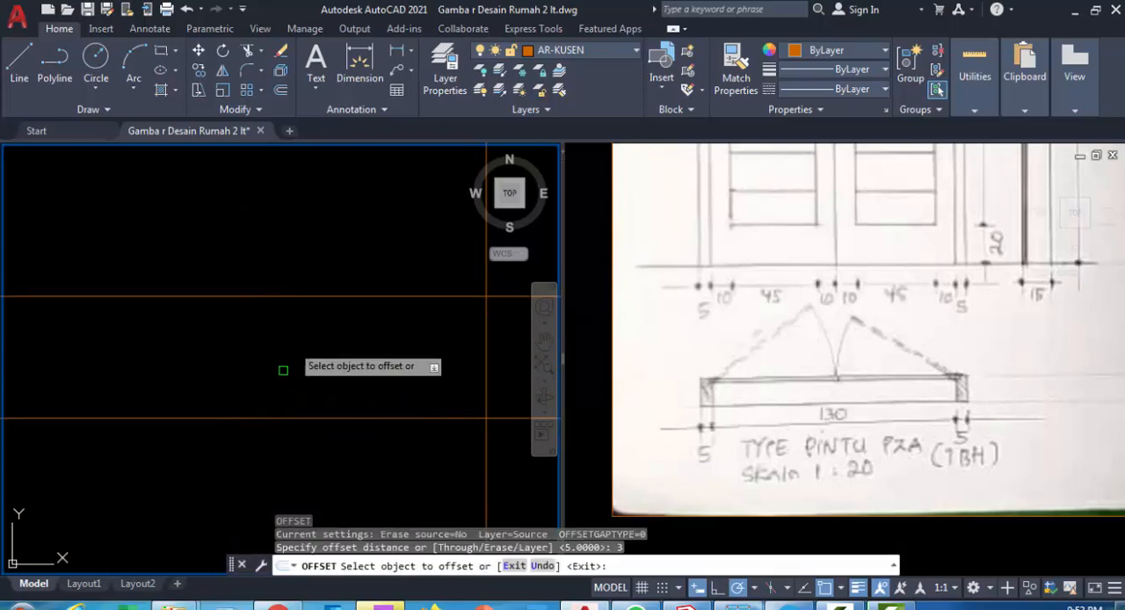
pyautogui.click(340, 297)
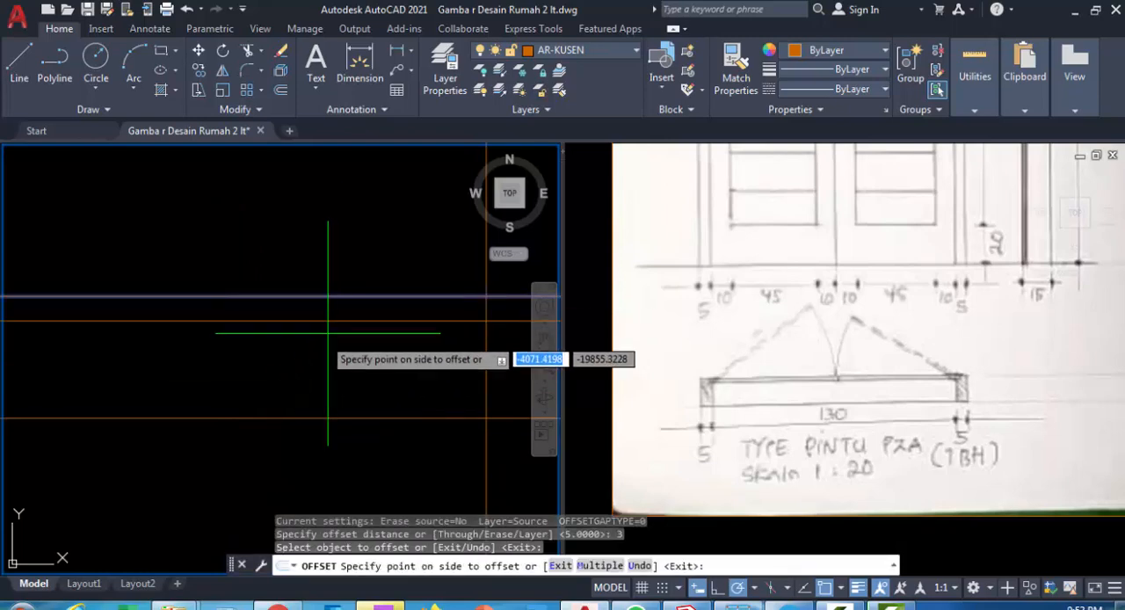
pyautogui.click(328, 337)
pyautogui.scroll(-1, 354, 376)
pyautogui.scroll(3, 205, 351)
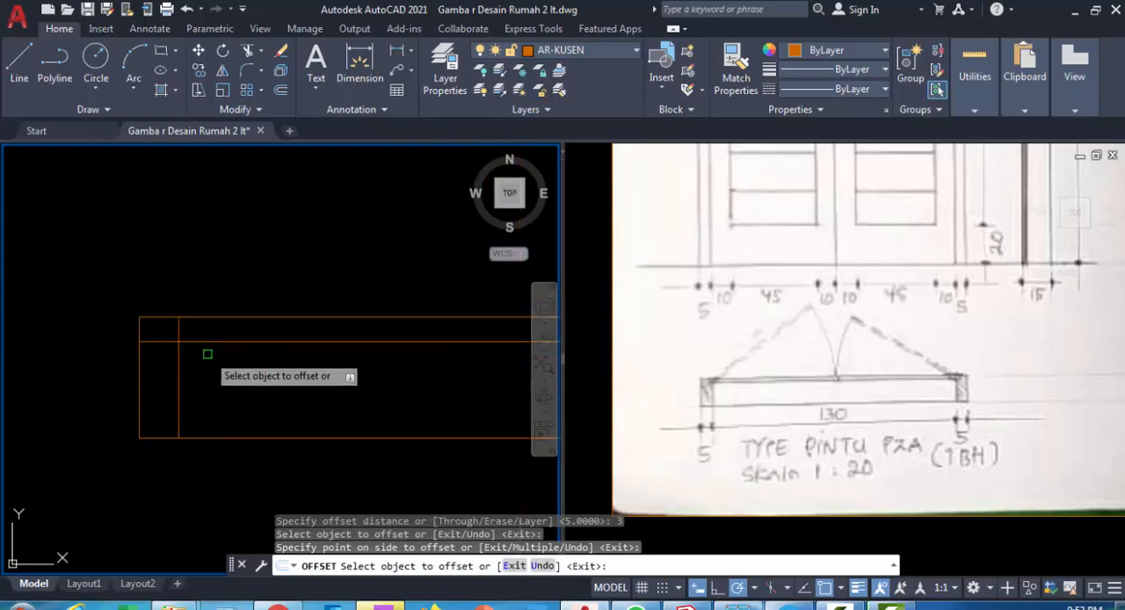
pyautogui.press('Escape')
# Offset the left jamb's inner line 1 to the left for the rebate
pyautogui.write('o')
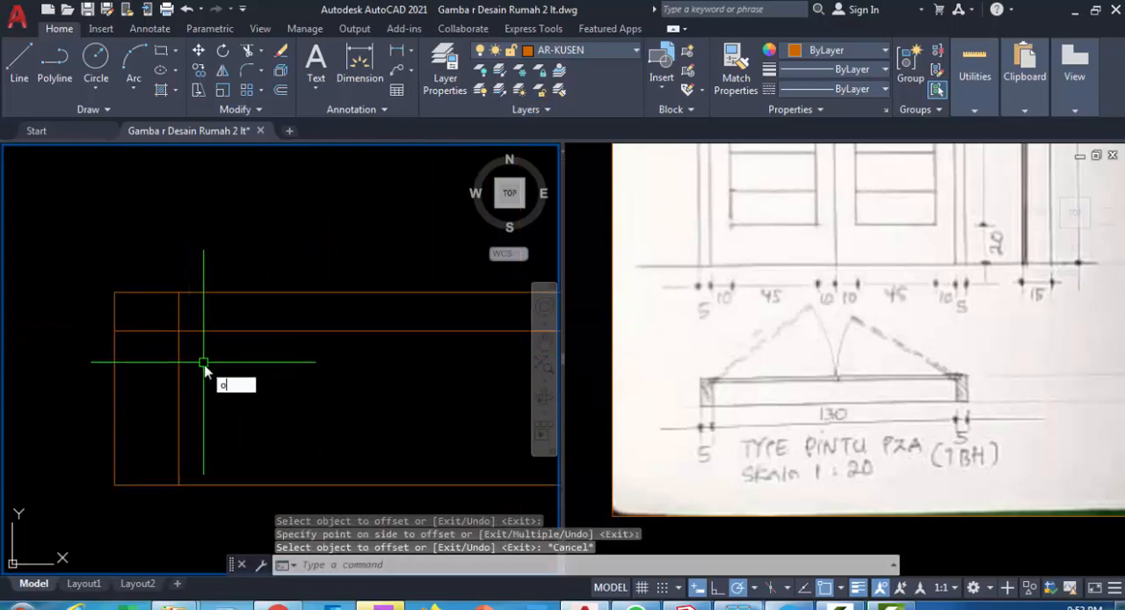
pyautogui.press('Return')
pyautogui.write('1')
pyautogui.press('Return')
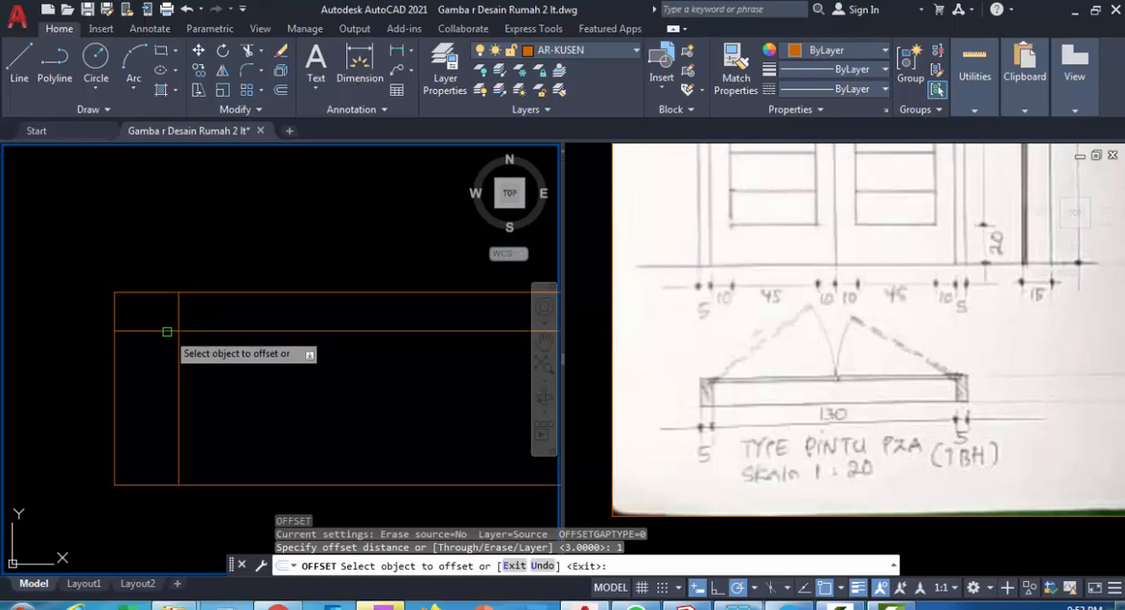
pyautogui.scroll(2, 165, 332)
pyautogui.click(189, 269)
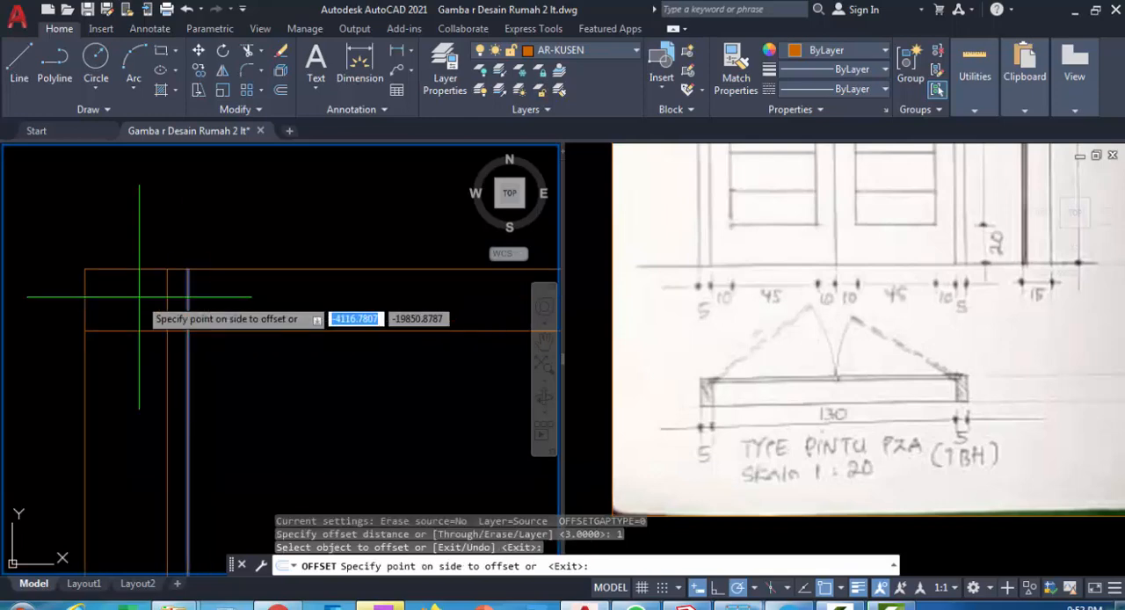
pyautogui.click(139, 297)
# Offset the right jamb's inner line 1 to the right for the matching rebate
pyautogui.scroll(-3, 141, 354)
pyautogui.moveTo(238, 377); pyautogui.dragTo(27, 378, button='middle')
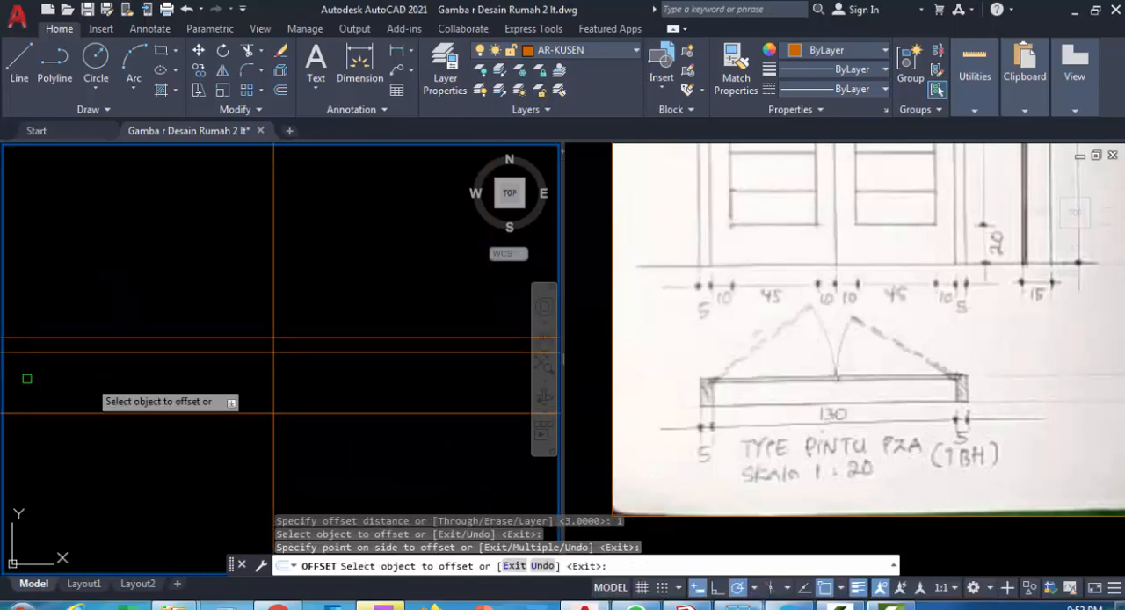
pyautogui.moveTo(303, 372); pyautogui.dragTo(127, 371, button='middle')
pyautogui.scroll(2, 412, 344)
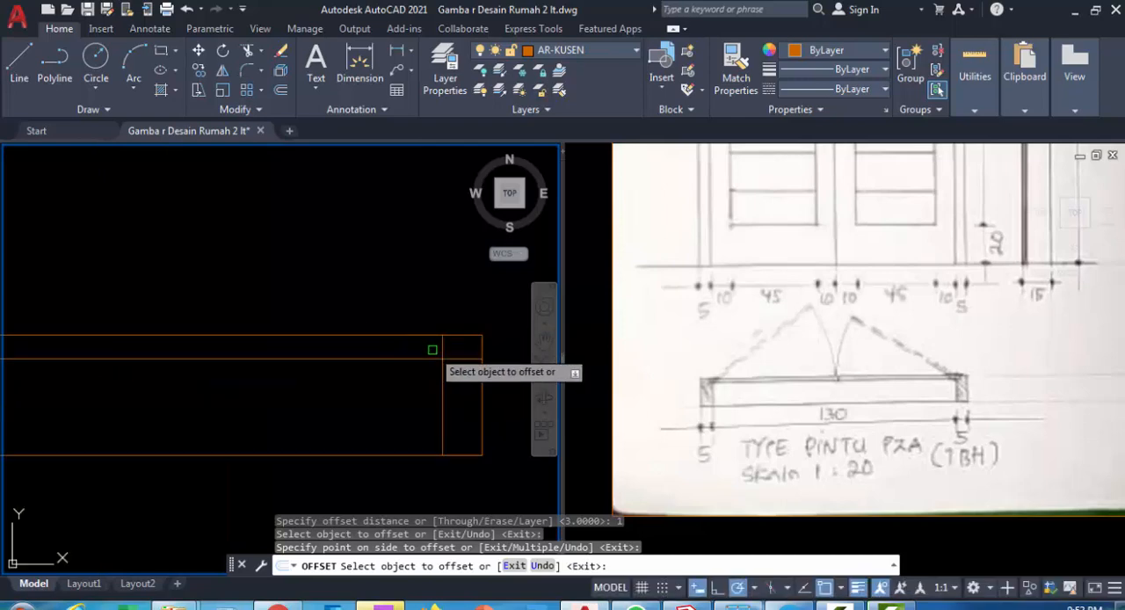
pyautogui.click(441, 335)
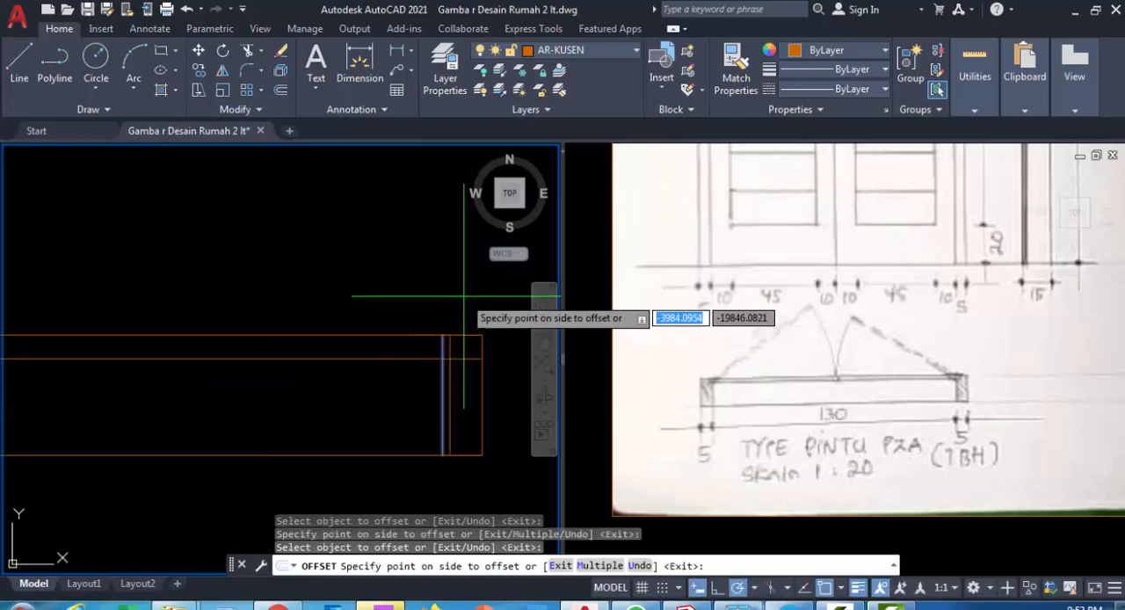
pyautogui.click(455, 332)
pyautogui.press('Escape')
pyautogui.press('Escape')
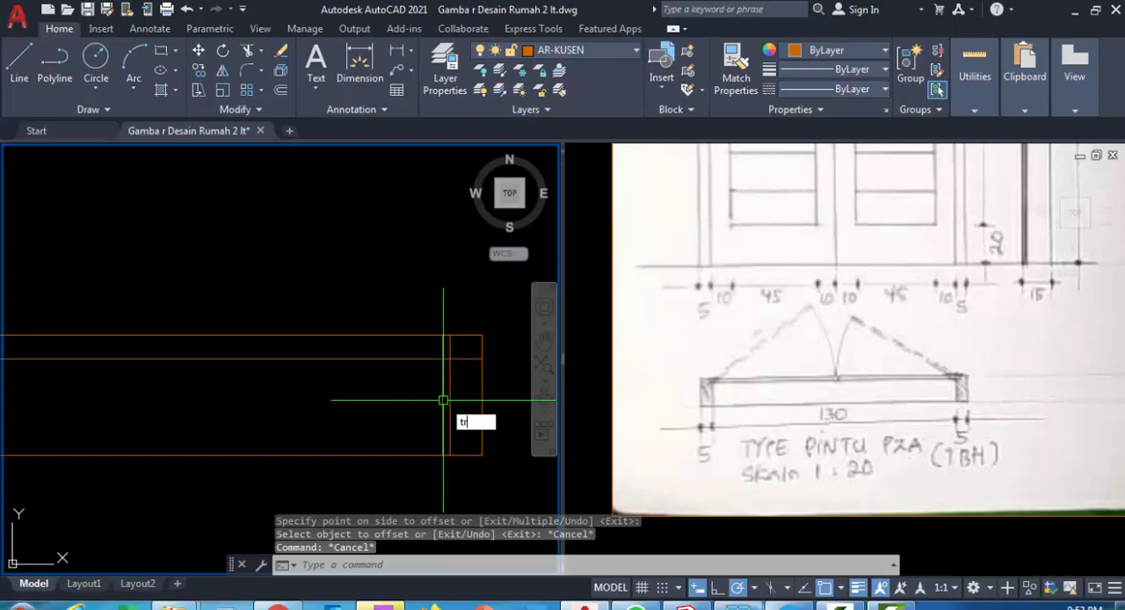
# Trim the surplus line segments at the right jamb to form its stepped rebate
pyautogui.write('tr')
pyautogui.press('Return')
pyautogui.scroll(3, 444, 350)
pyautogui.press('Return')
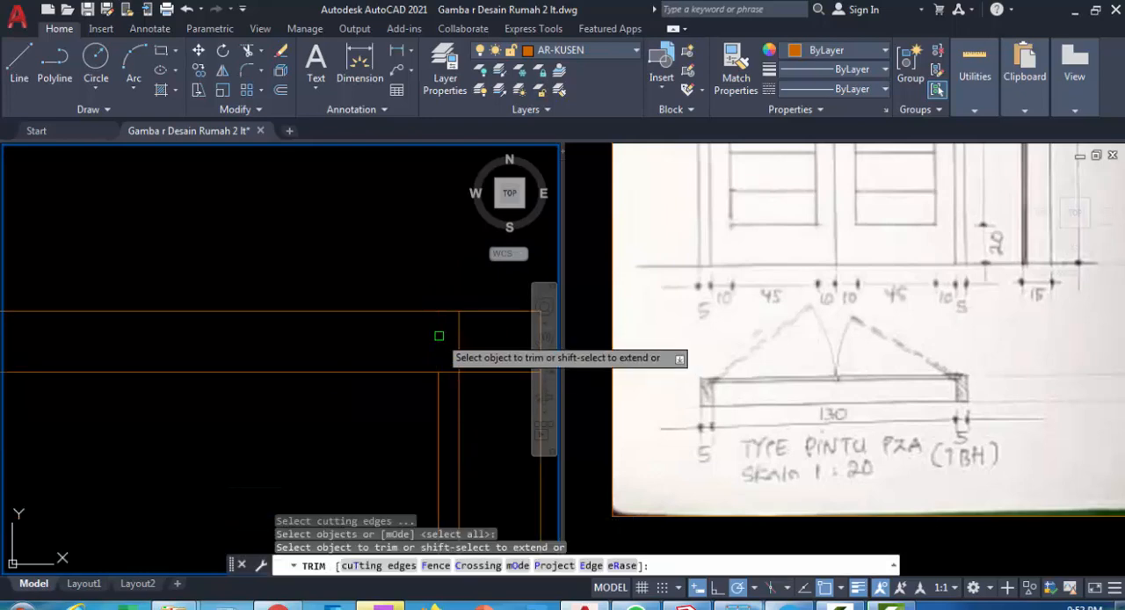
pyautogui.click(493, 371)
pyautogui.scroll(-3, 493, 417)
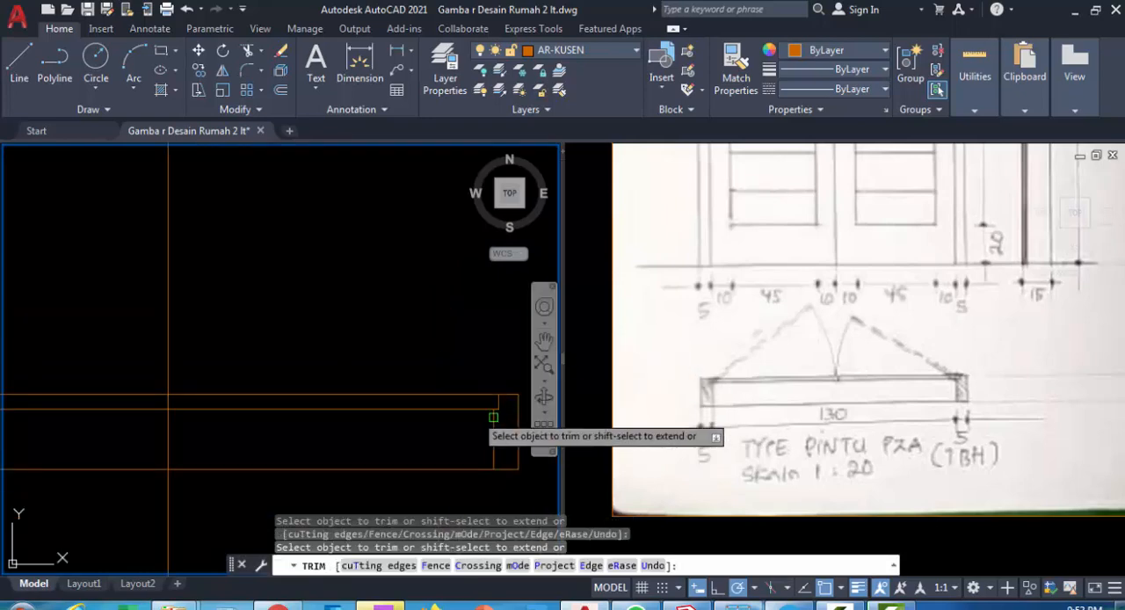
# Trim the surplus line segments at the left jamb to form the same stepped rebate
pyautogui.scroll(-4, 457, 405)
pyautogui.moveTo(307, 401); pyautogui.dragTo(334, 403, button='middle')
pyautogui.scroll(4, 297, 404)
pyautogui.scroll(4, 154, 391)
pyautogui.moveTo(108, 371); pyautogui.dragTo(122, 367, button='middle')
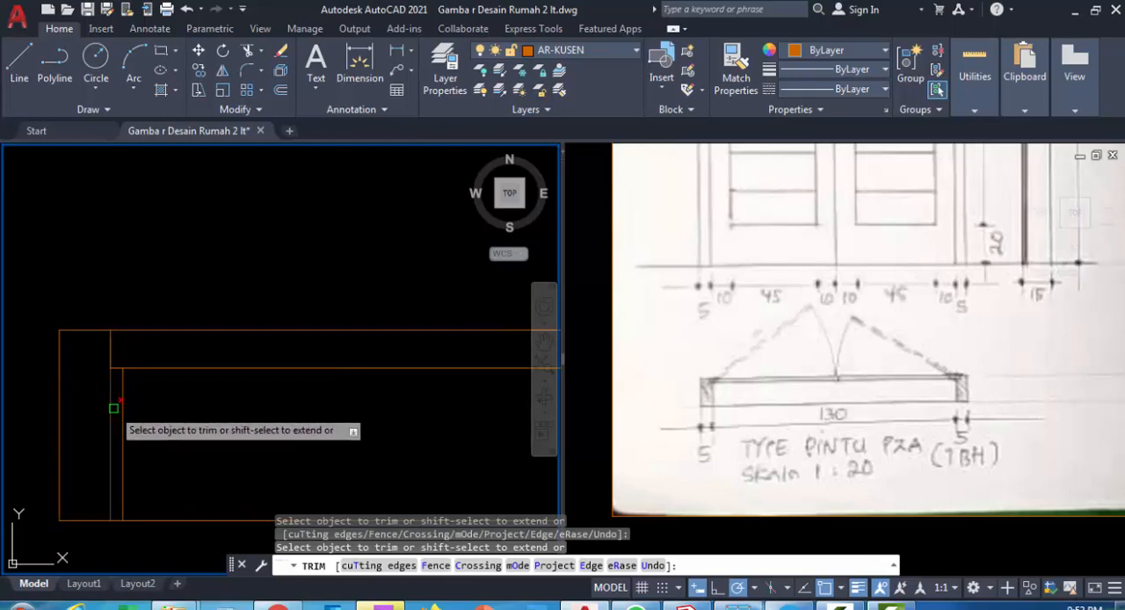
pyautogui.scroll(-4, 112, 375)
pyautogui.moveTo(186, 344); pyautogui.dragTo(173, 329, button='middle')
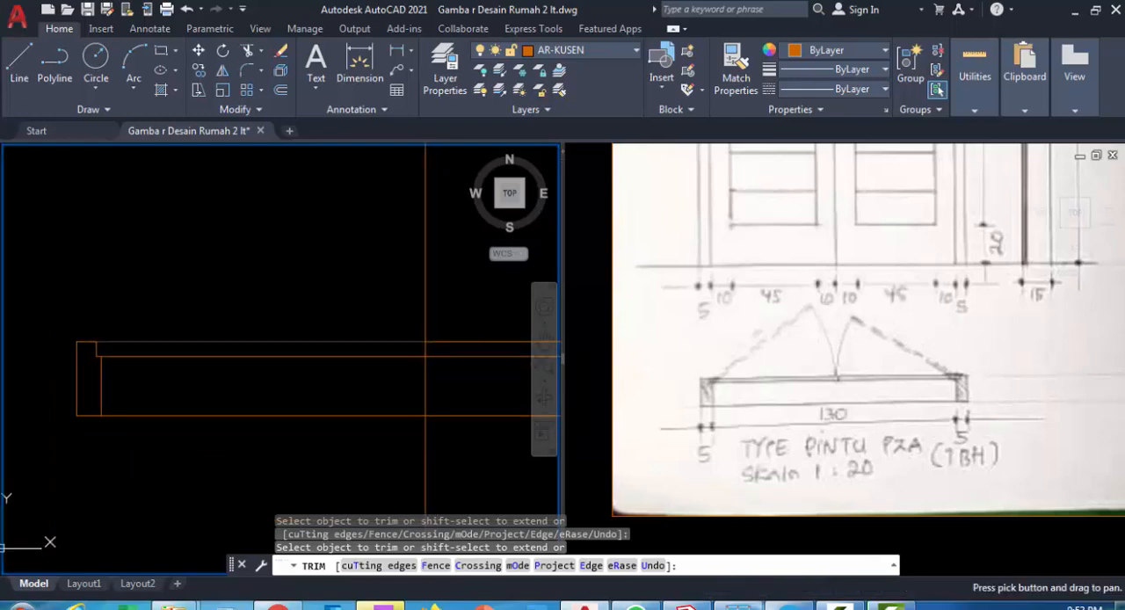
# Trim the vertical centre line above and below the door-leaf strip, keeping only the short piece between its two horizontal lines
pyautogui.press('Escape')
pyautogui.press('Escape')
pyautogui.moveTo(478, 463); pyautogui.dragTo(416, 431, button='middle')
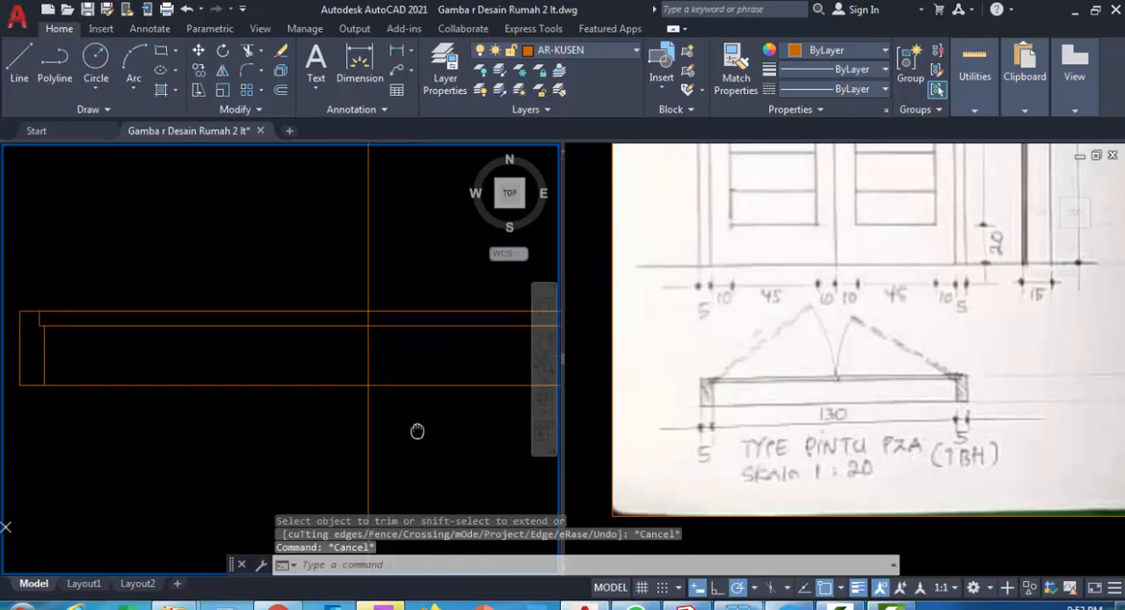
pyautogui.press('Return')
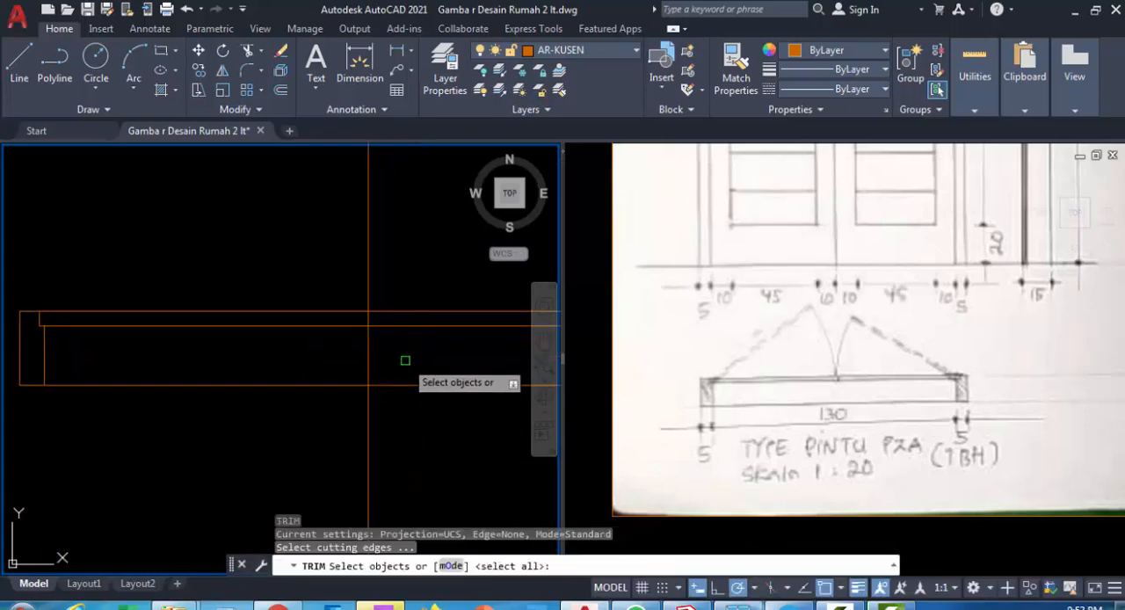
pyautogui.click(442, 400)
pyautogui.click(319, 280)
pyautogui.press('Return')
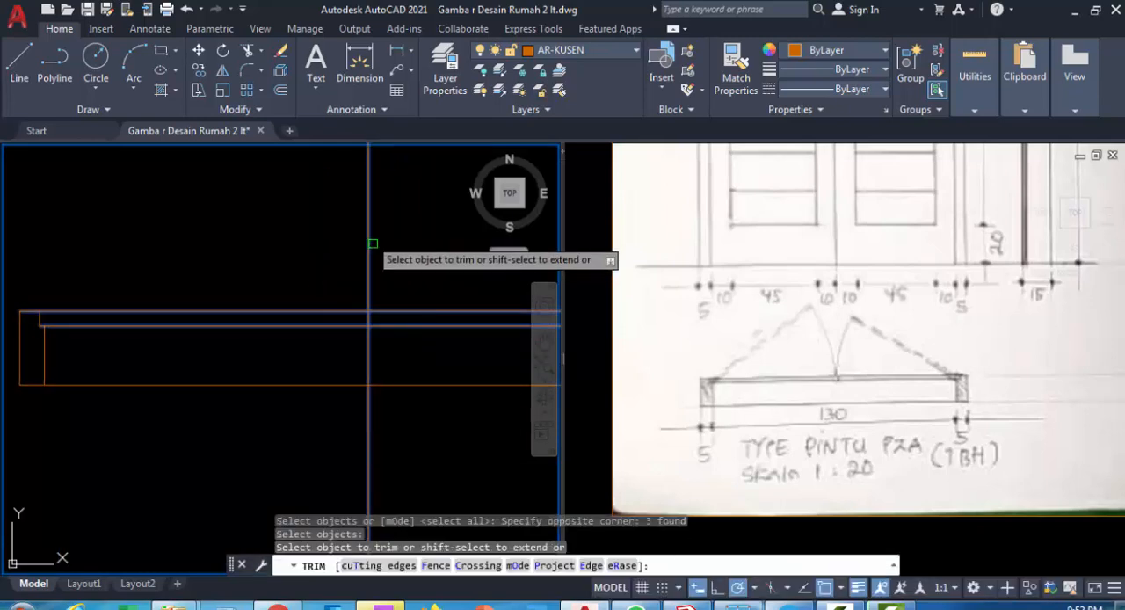
pyautogui.click(364, 231)
pyautogui.click(363, 231)
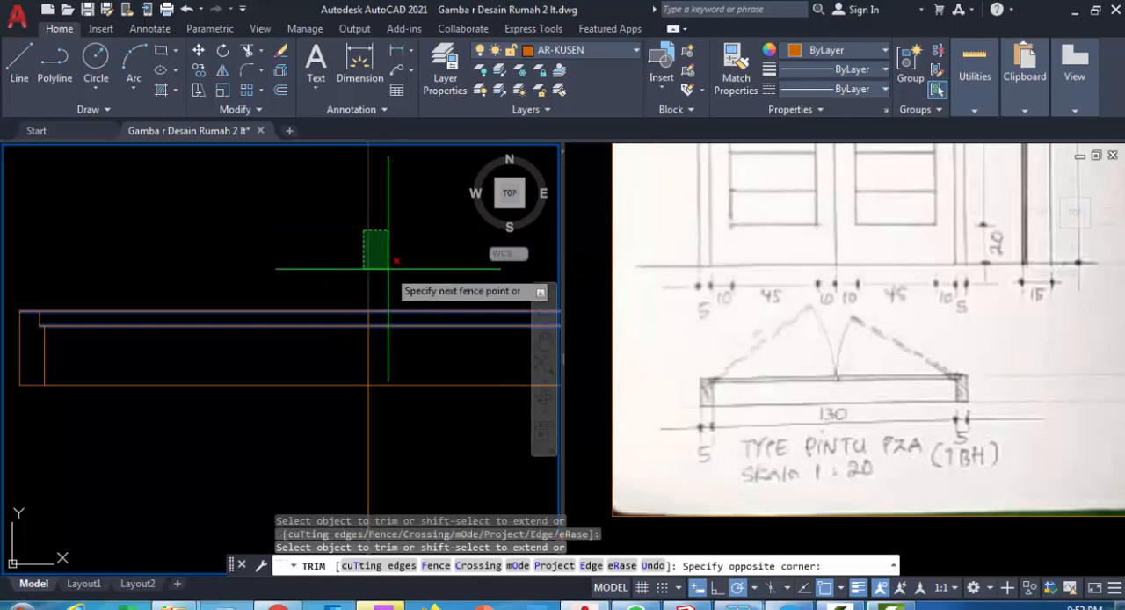
pyautogui.click(386, 269)
pyautogui.click(391, 464)
pyautogui.click(310, 433)
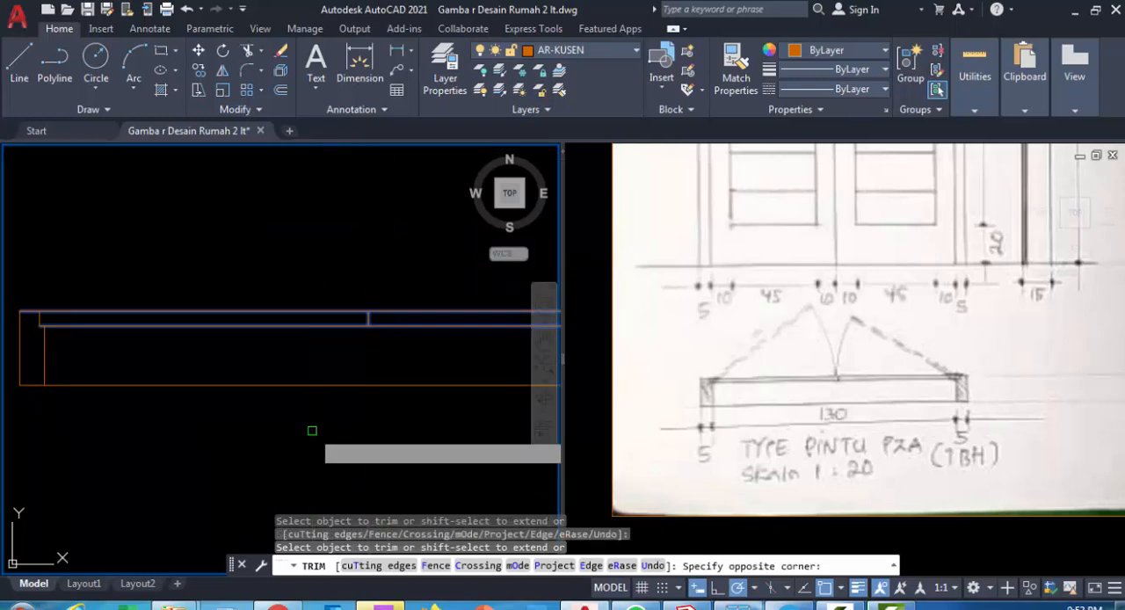
pyautogui.press('Escape')
pyautogui.moveTo(360, 365)
pyautogui.mouseDown(button='middle')
pyautogui.moveTo(392, 376)
pyautogui.moveTo(402, 405)
pyautogui.mouseUp(button='middle')
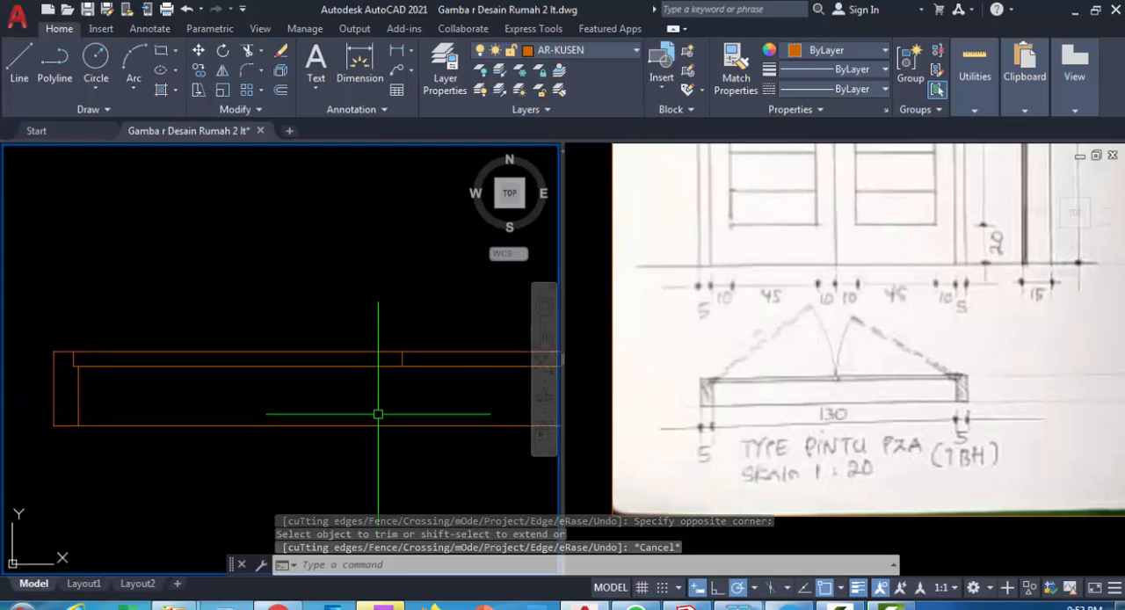
# Draw a rectangle for the left door leaf from the left jamb's rebate corner to the centre line
pyautogui.write('r')
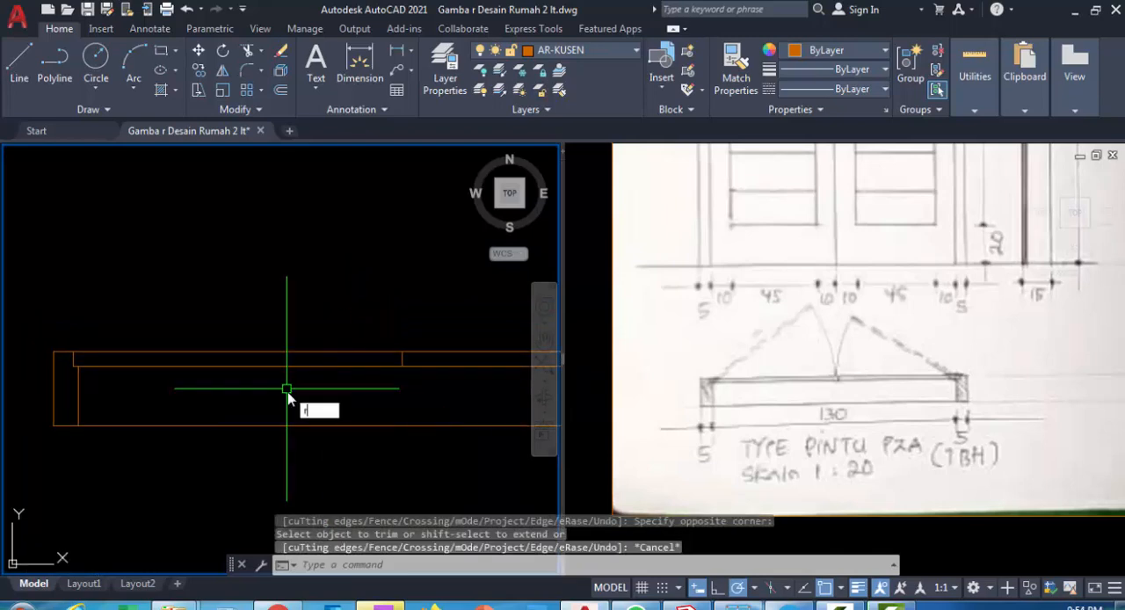
pyautogui.write('ec')
pyautogui.press('Return')
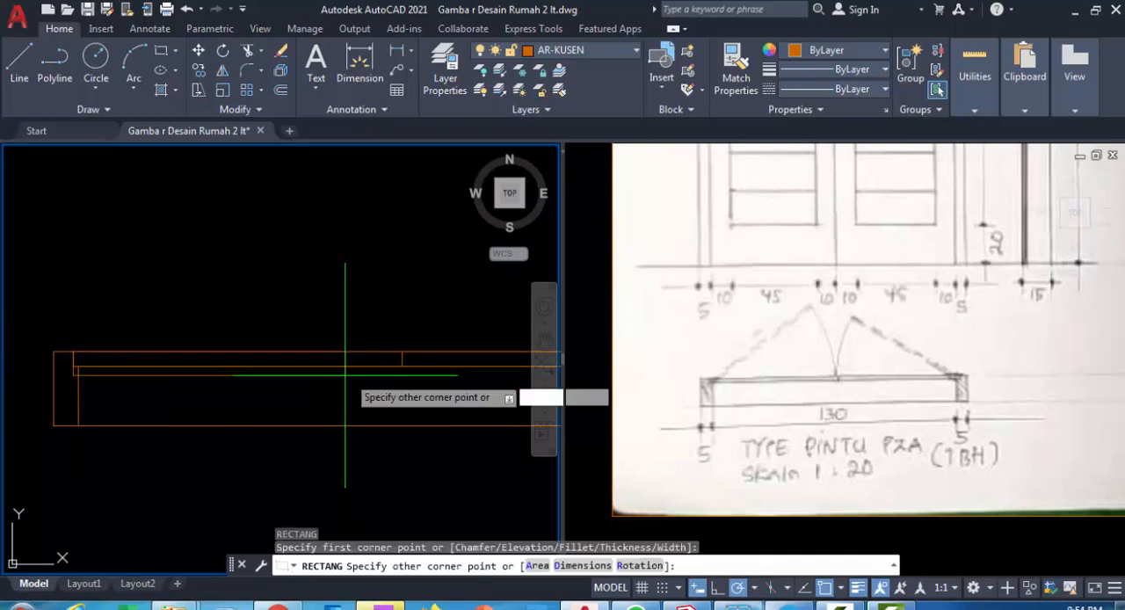
pyautogui.click(401, 367)
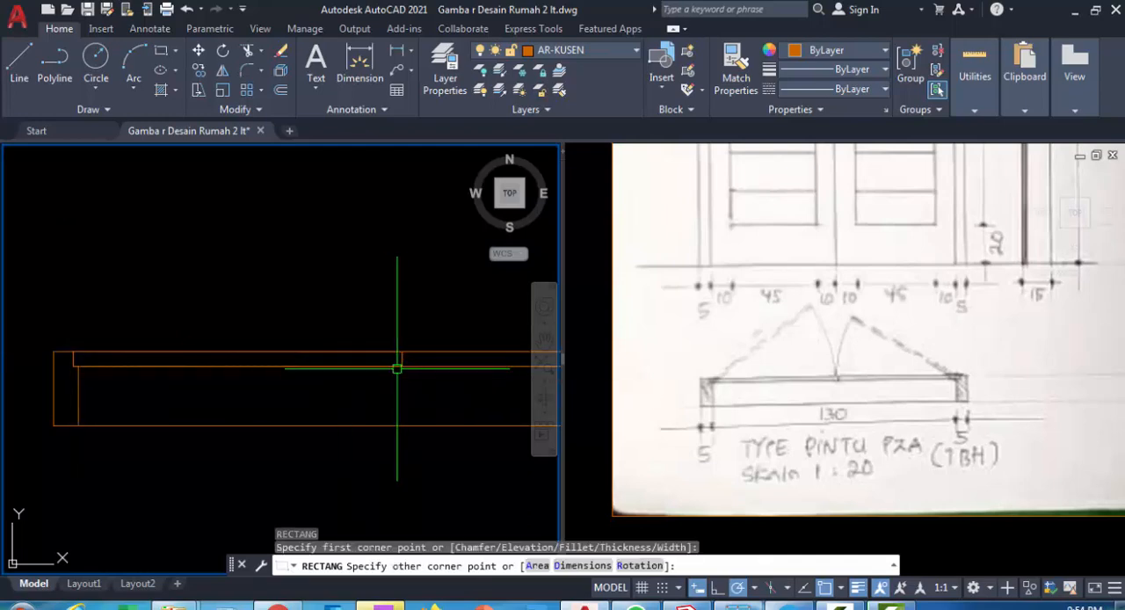
# Rotate the left door leaf rectangle 35 degrees about its lower corner at the left jamb
pyautogui.click(298, 351)
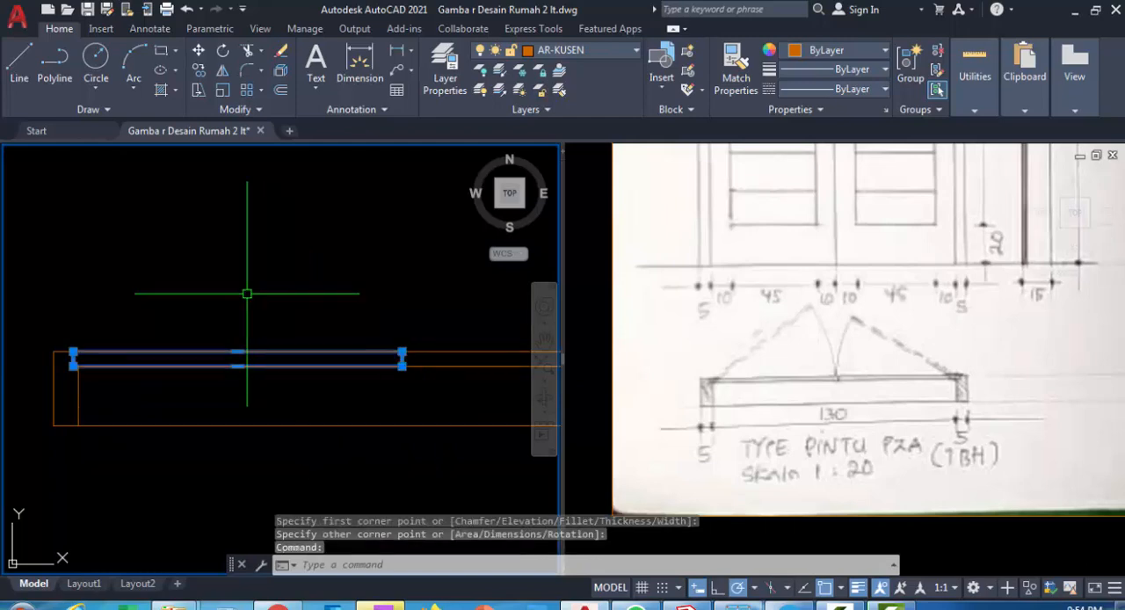
pyautogui.write('ro')
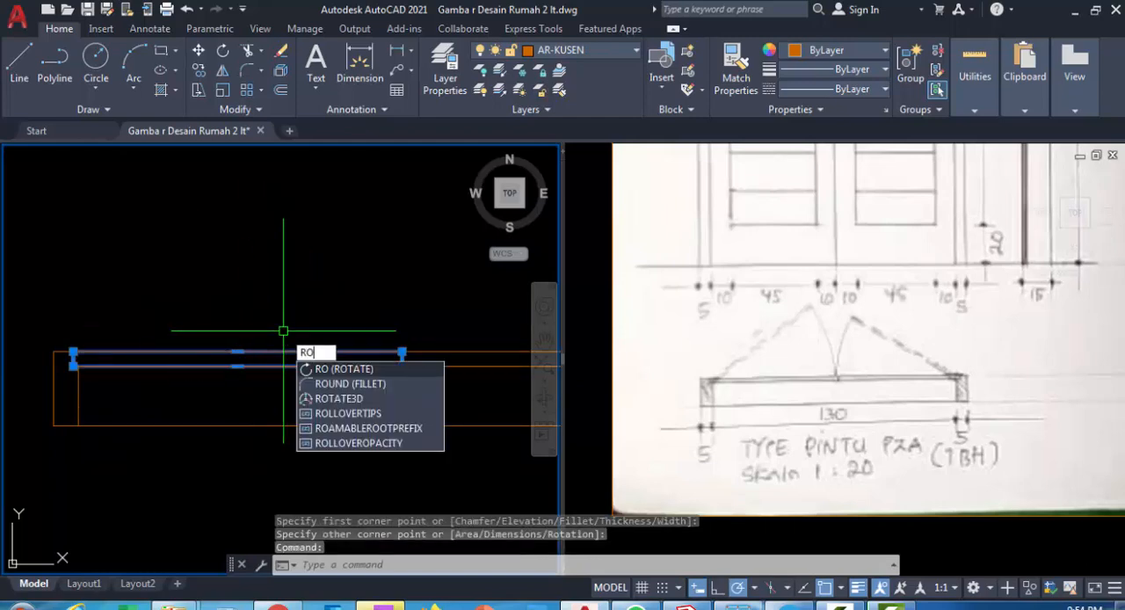
pyautogui.press('Return')
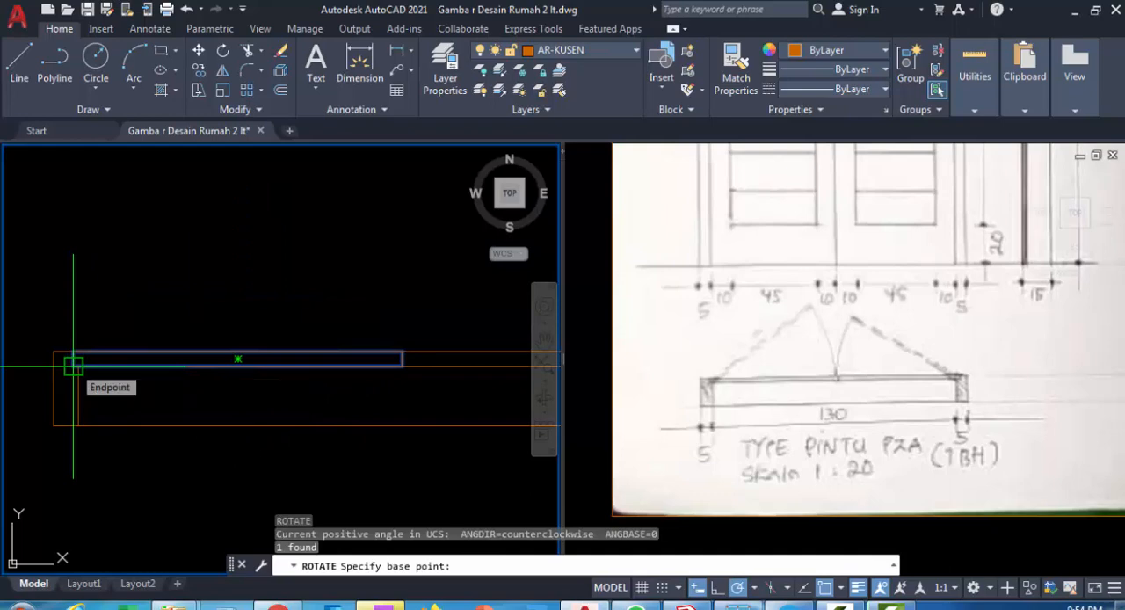
pyautogui.click(72, 365)
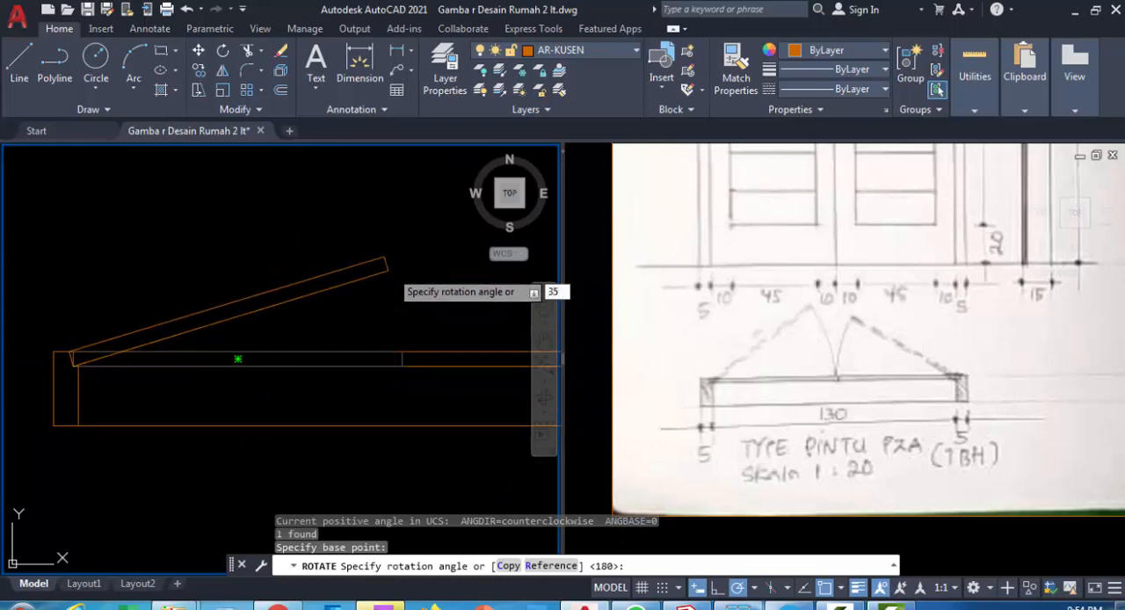
pyautogui.press('Return')
pyautogui.scroll(-2, 386, 268)
pyautogui.moveTo(384, 268); pyautogui.dragTo(355, 332, button='middle')
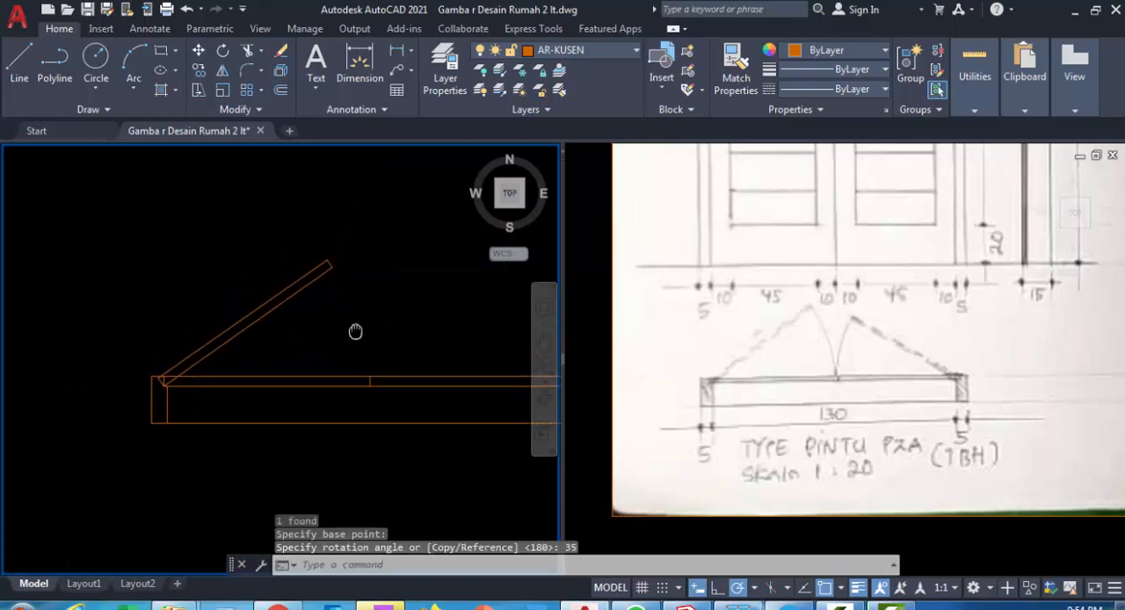
# Trim the part of the rotated leaf's hinge end that overlaps the left jamb
pyautogui.scroll(4, 158, 400)
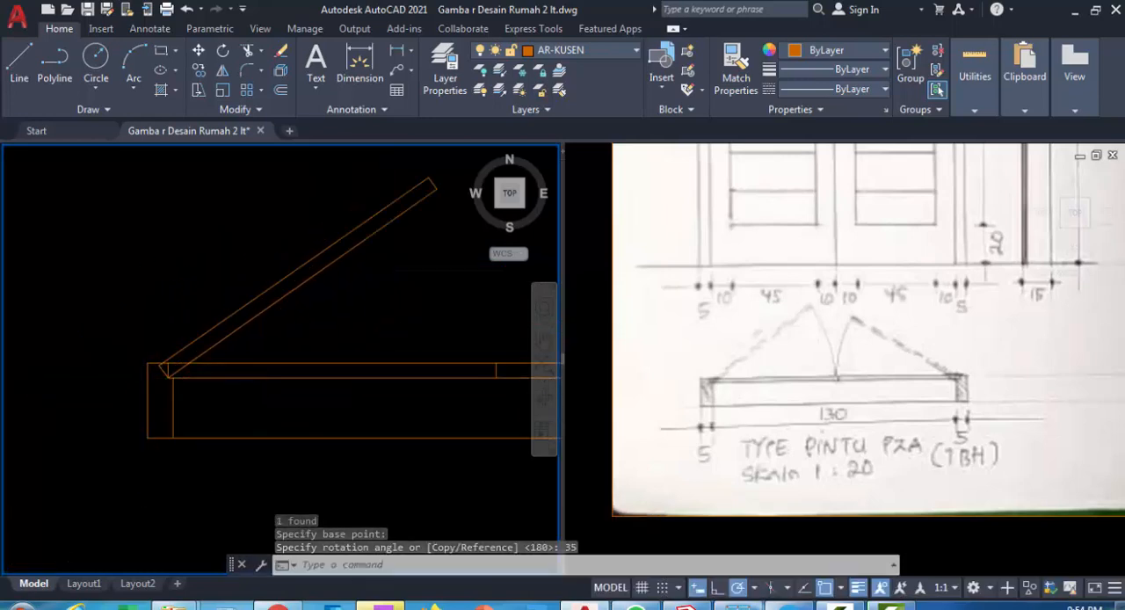
pyautogui.press('Escape')
pyautogui.write('tr')
pyautogui.press('Return')
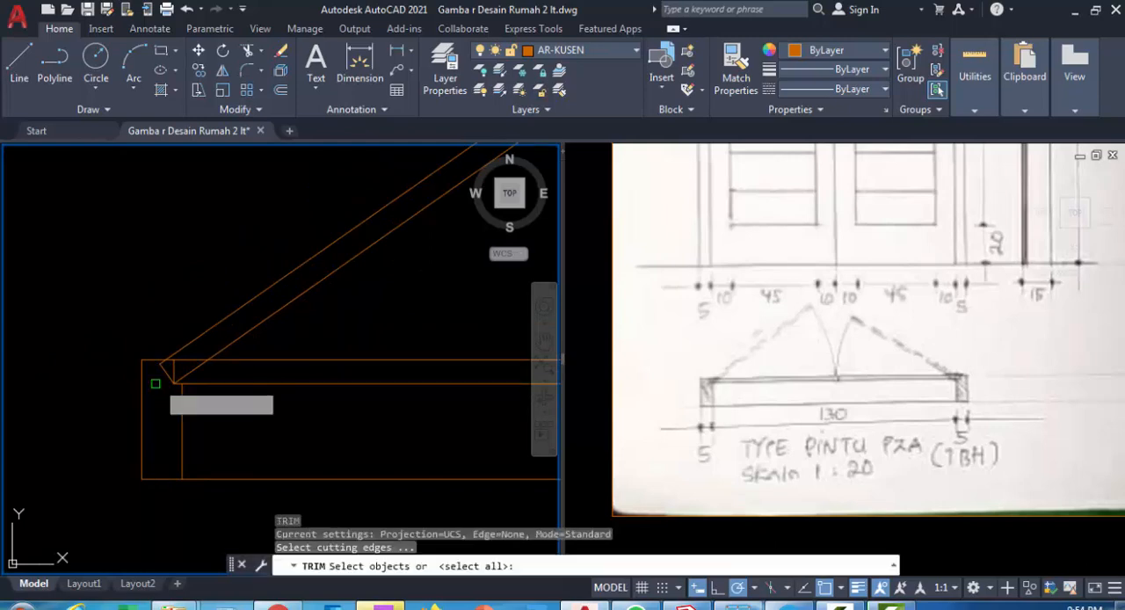
pyautogui.press('Return')
pyautogui.scroll(2, 160, 370)
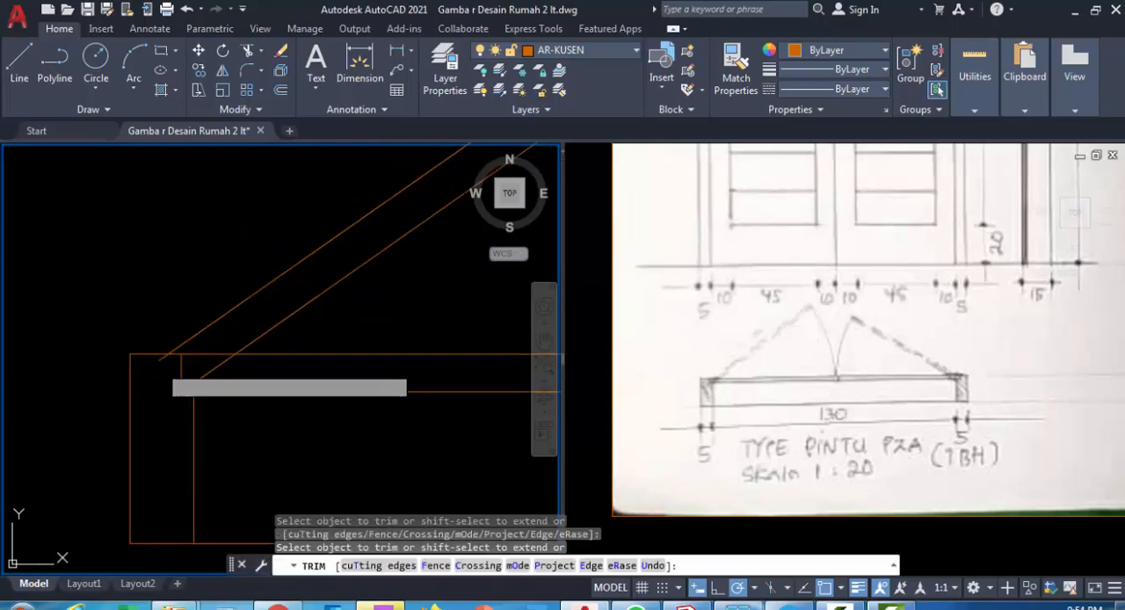
pyautogui.click(159, 365)
pyautogui.click(153, 360)
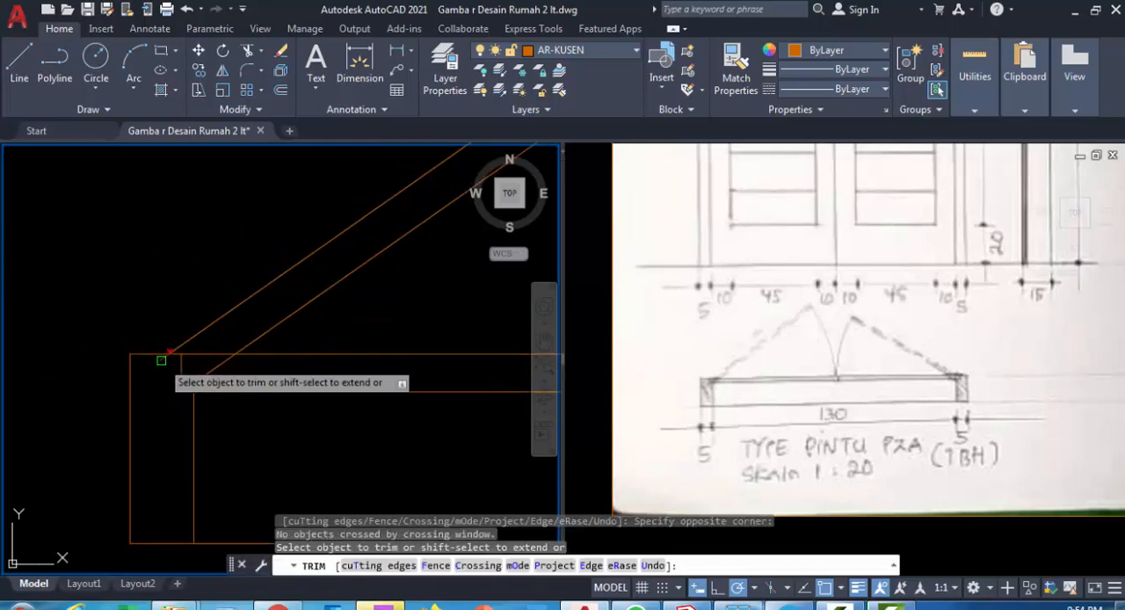
pyautogui.scroll(-4, 161, 360)
pyautogui.moveTo(174, 372)
pyautogui.mouseDown(button='middle')
pyautogui.moveTo(194, 384)
pyautogui.moveTo(147, 402)
pyautogui.mouseUp(button='middle')
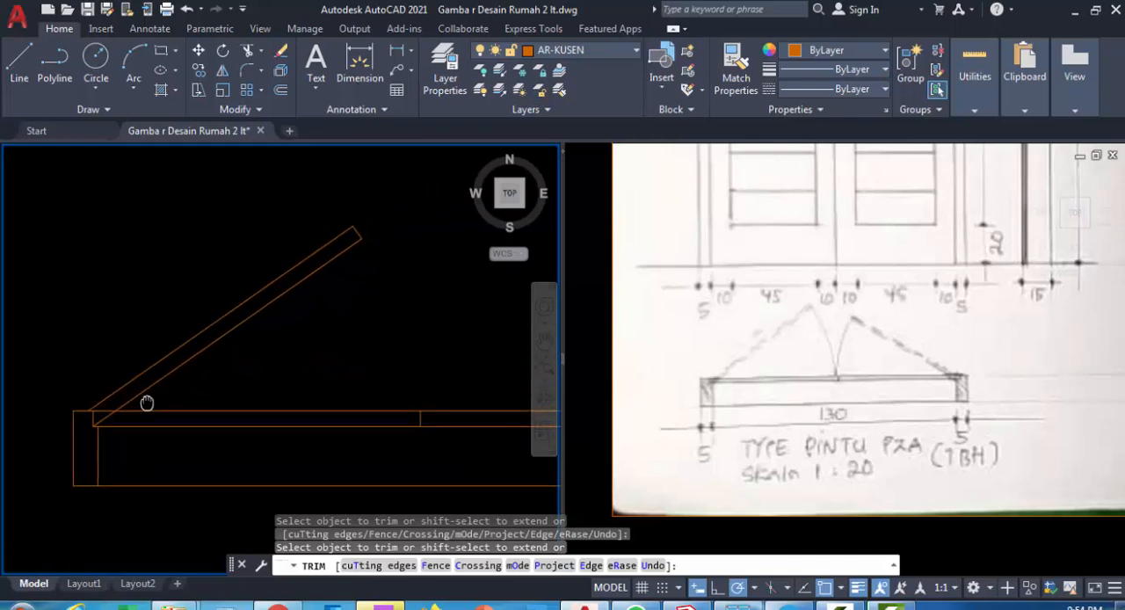
pyautogui.press('Escape')
# Move the rotated door leaf to the As Bangunan layer so it is drawn with that layer's dashed linetype
pyautogui.scroll(-2, 258, 328)
pyautogui.click(314, 335)
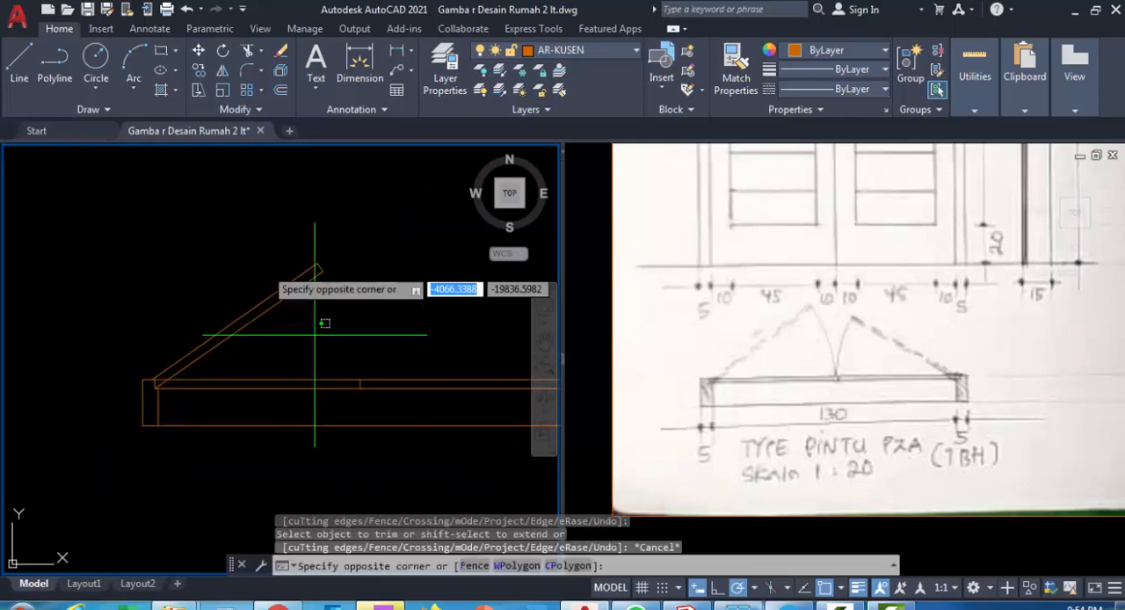
pyautogui.click(252, 256)
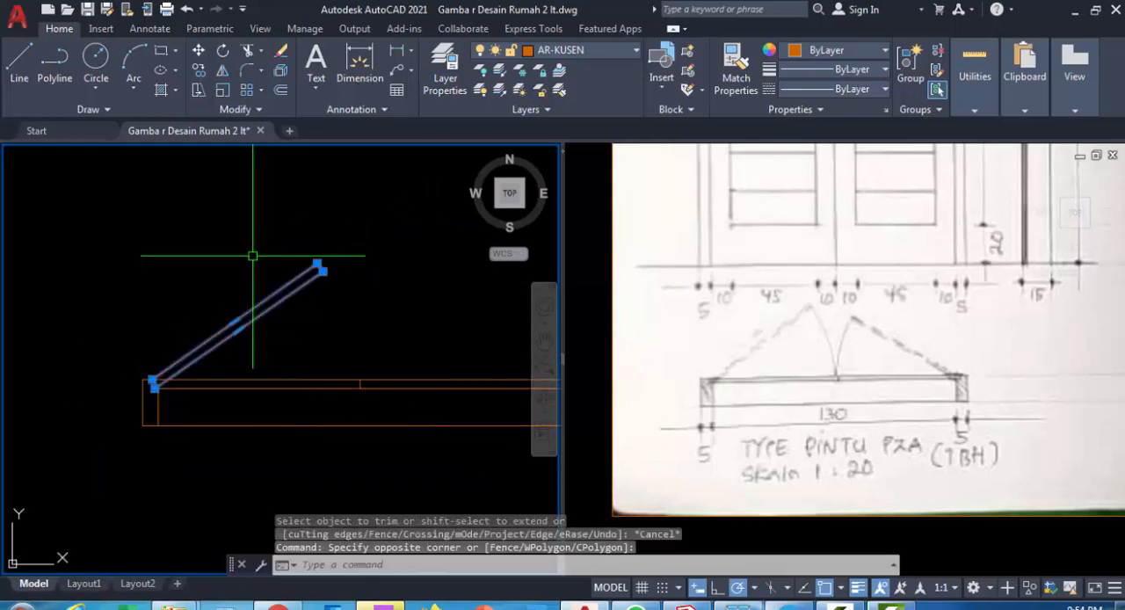
pyautogui.click(600, 49)
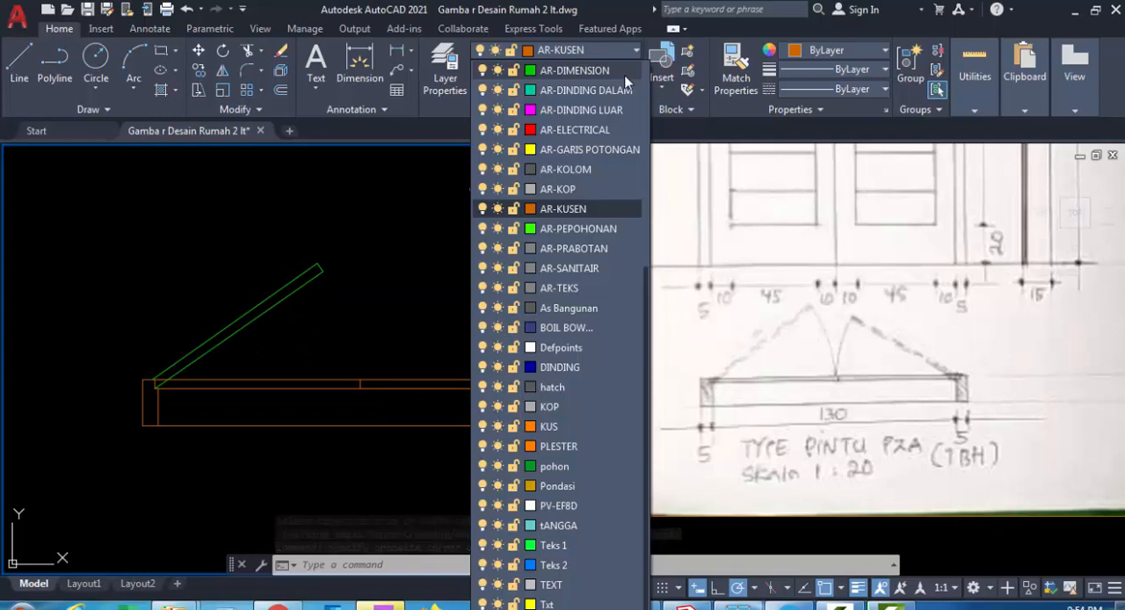
pyautogui.click(588, 308)
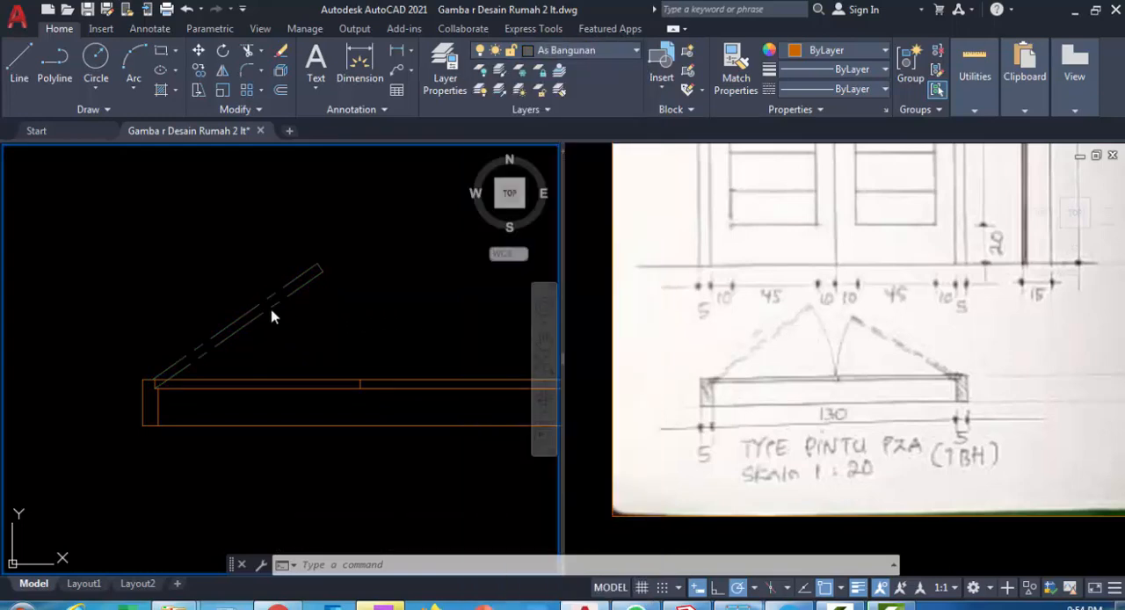
pyautogui.moveTo(374, 332); pyautogui.dragTo(349, 324, button='middle')
pyautogui.click(364, 331)
pyautogui.press('Escape')
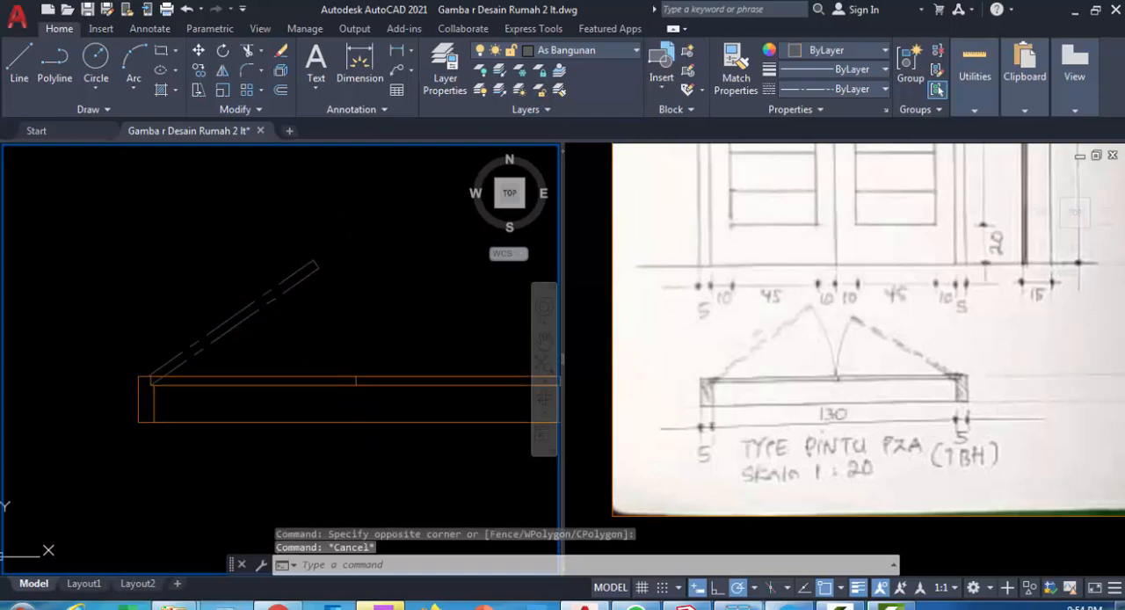
# Draw a 3-point swing arc through the open leaf's two tip corners down to the top of the centre line
pyautogui.click(134, 88)
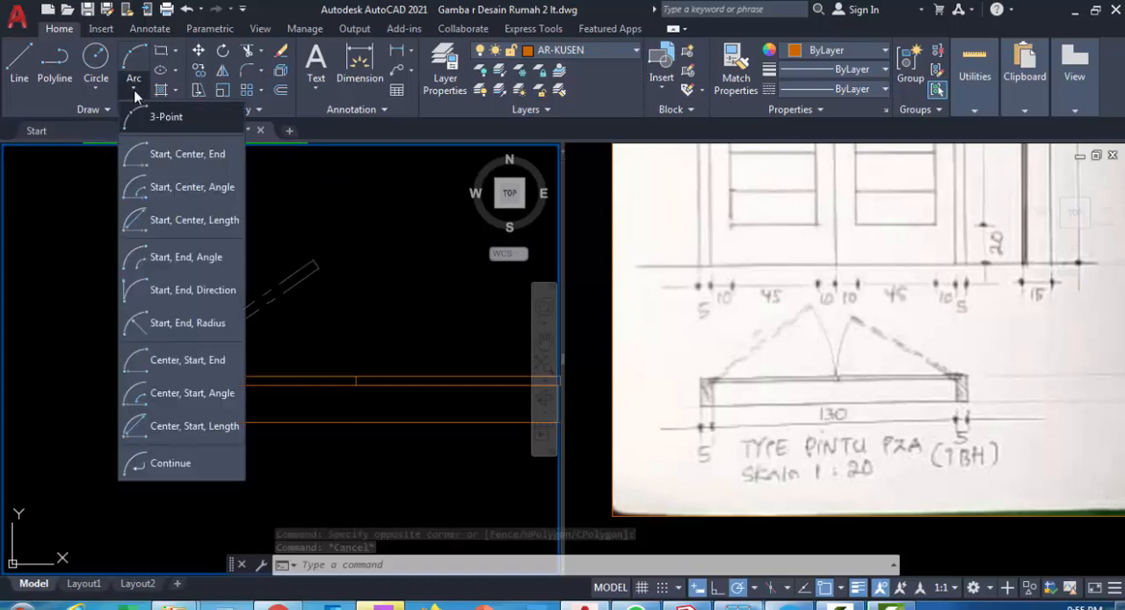
pyautogui.click(295, 282)
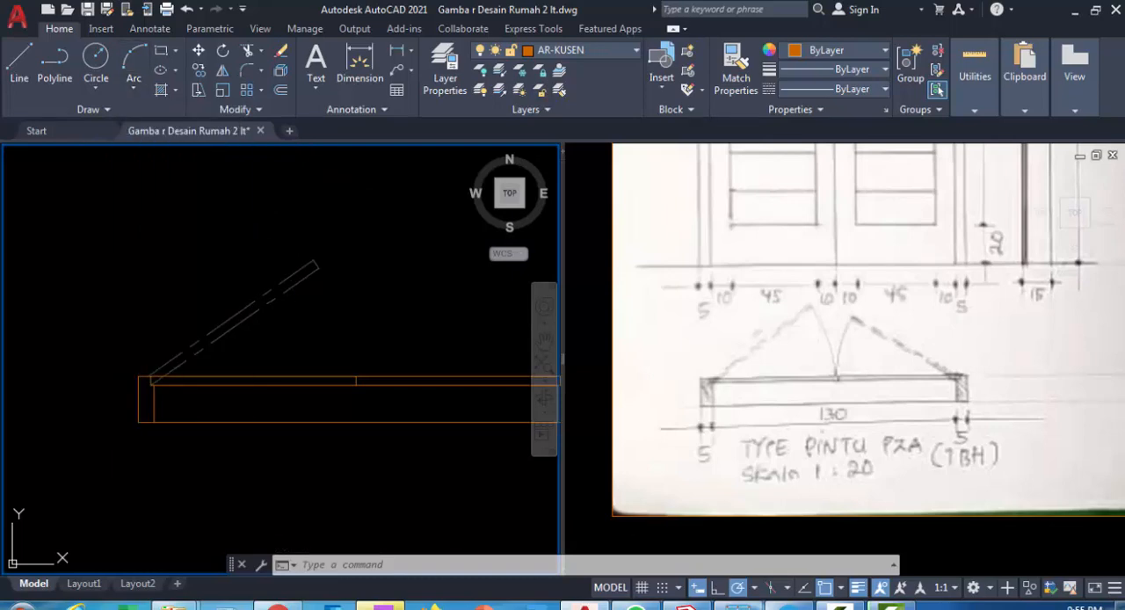
pyautogui.scroll(4, 311, 257)
pyautogui.click(317, 257)
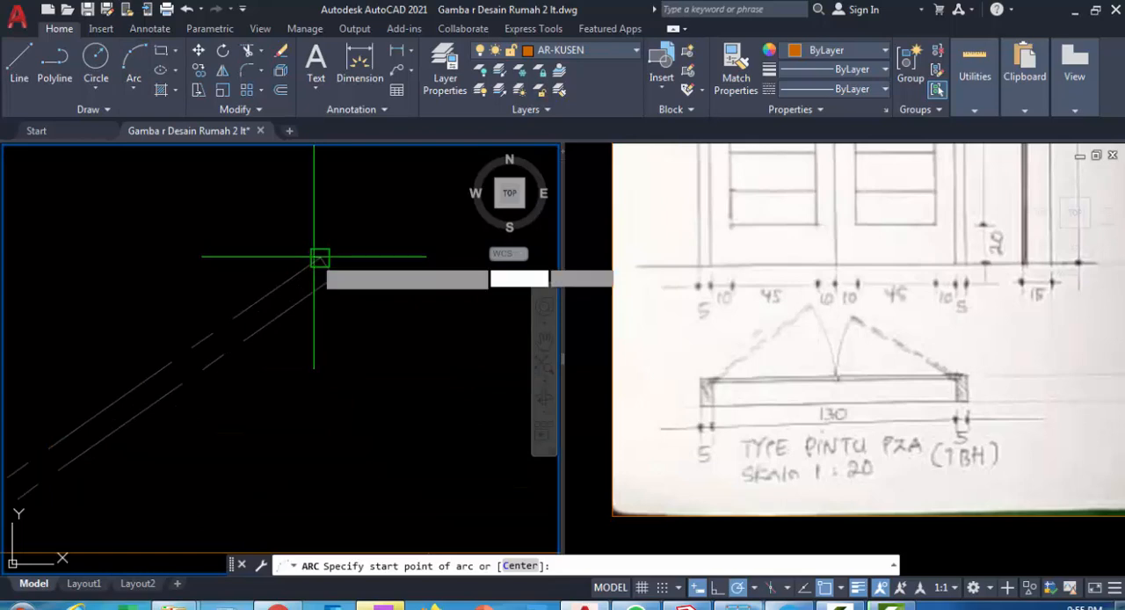
pyautogui.click(334, 279)
pyautogui.scroll(-3, 389, 361)
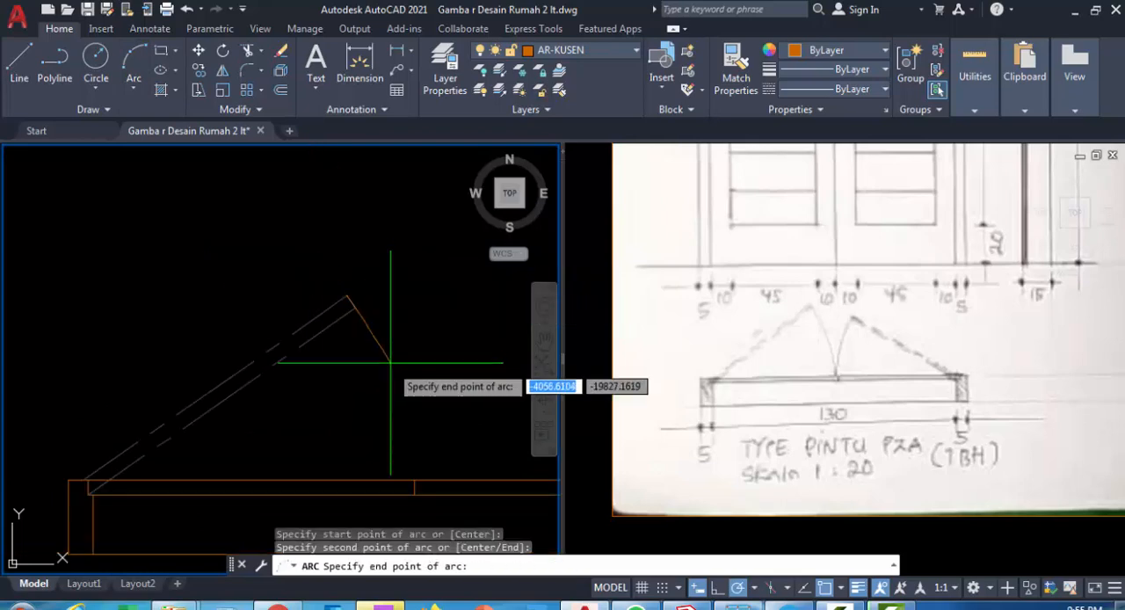
pyautogui.moveTo(389, 361); pyautogui.dragTo(353, 269, button='middle')
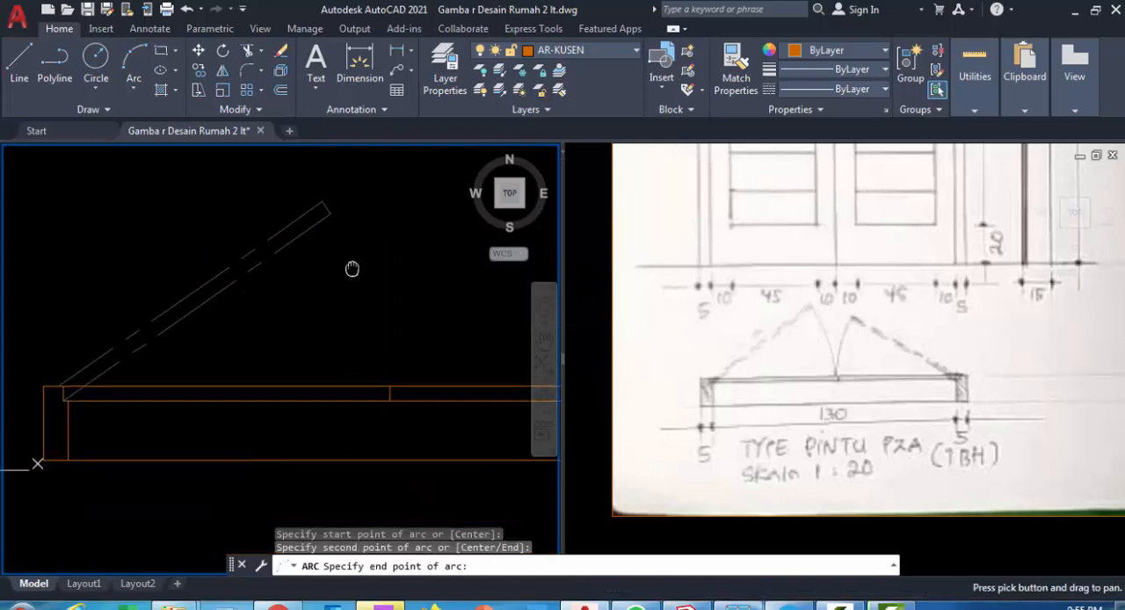
pyautogui.click(390, 400)
pyautogui.press('Escape')
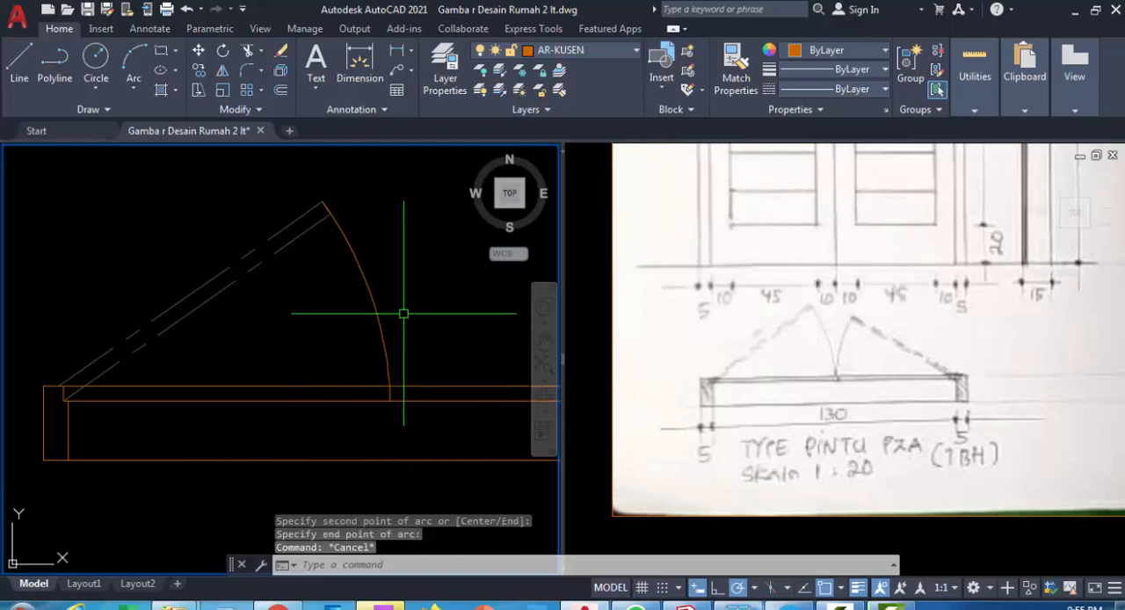
# Match the swing arc's properties to those of the dashed open door leaf
pyautogui.write('ma')
pyautogui.press('Return')
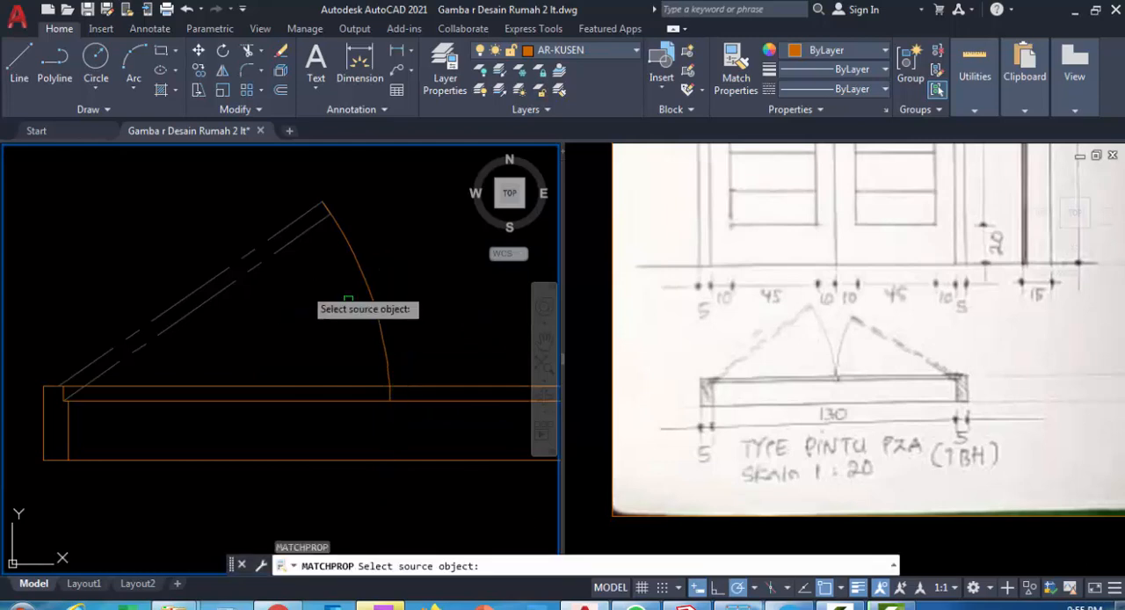
pyautogui.click(295, 236)
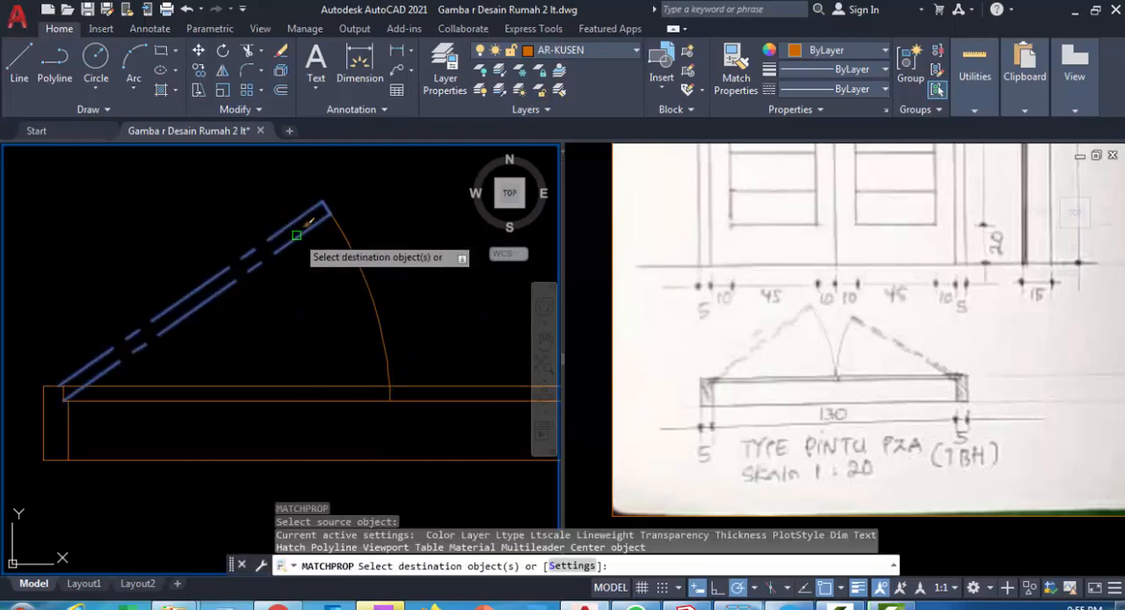
pyautogui.scroll(-1, 383, 314)
pyautogui.press('Escape')
# Apply the open leaf's properties to the swing arc and mirror both about the door's vertical centre line, keeping the originals
pyautogui.click(400, 309)
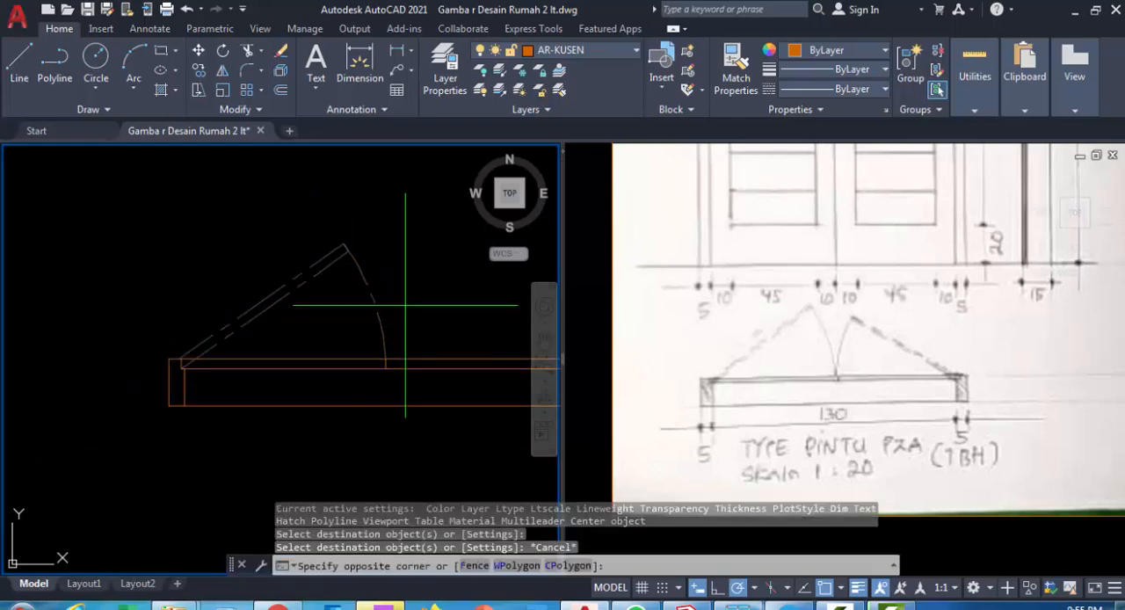
pyautogui.click(280, 239)
pyautogui.moveTo(329, 258); pyautogui.dragTo(290, 317, button='middle')
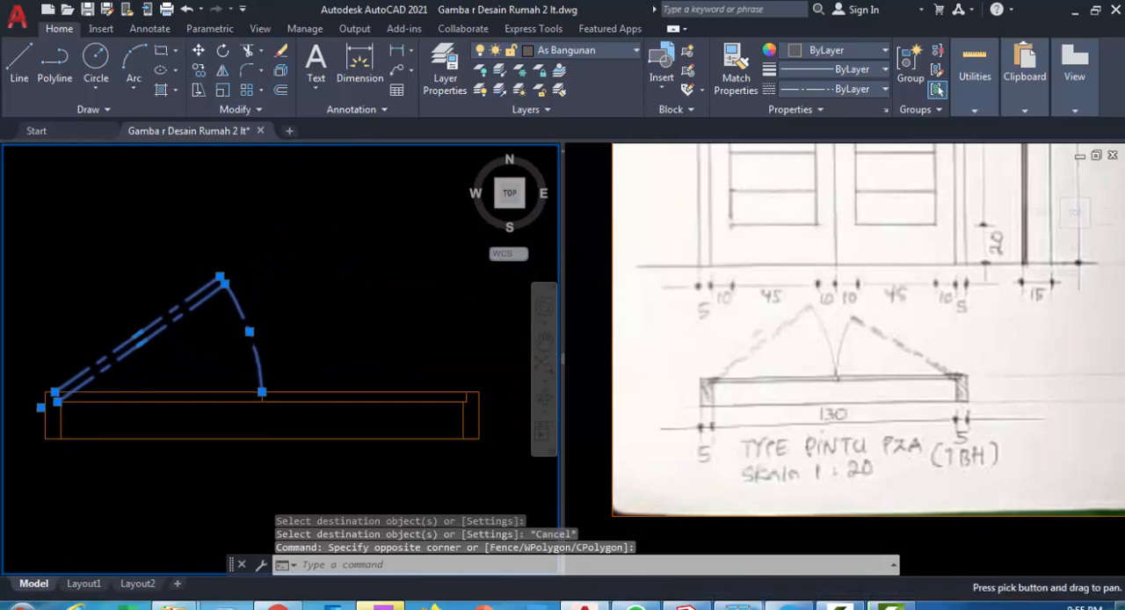
pyautogui.write('mi')
pyautogui.press('Return')
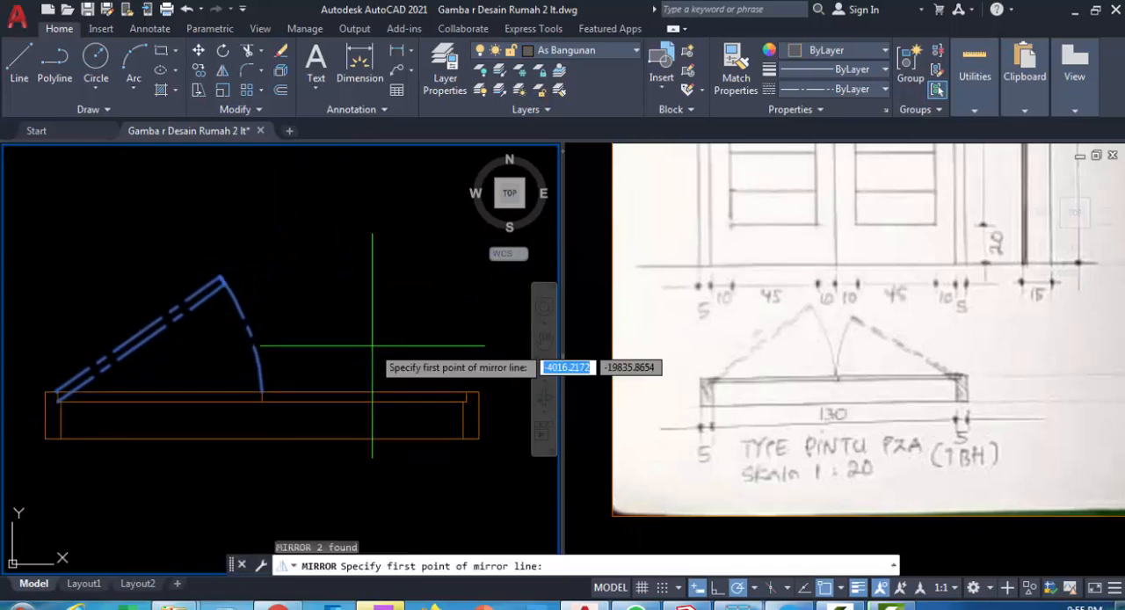
pyautogui.click(262, 399)
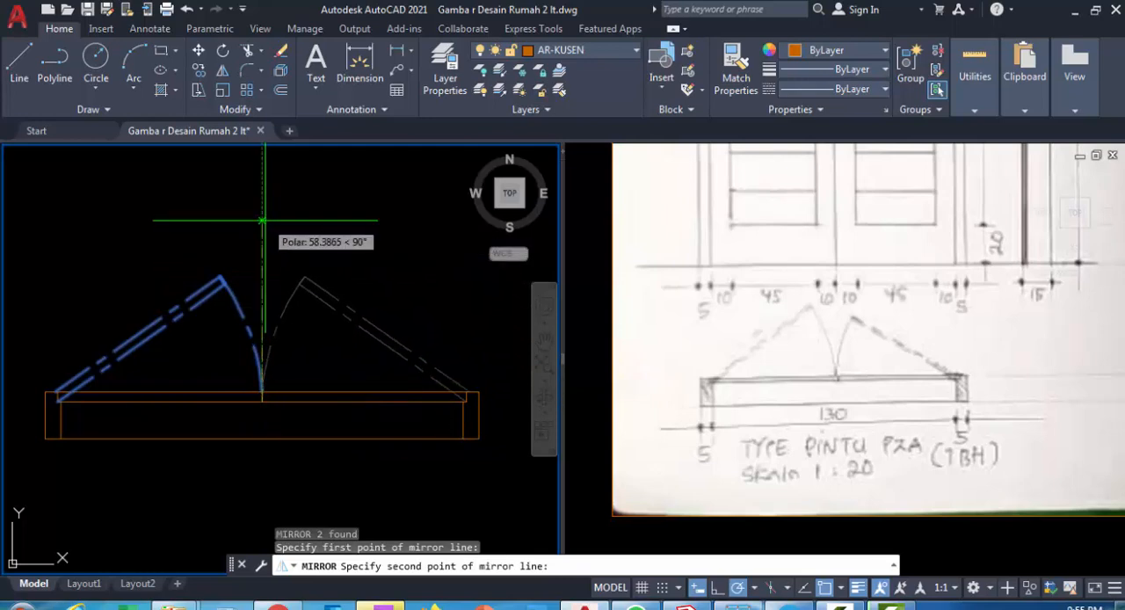
pyautogui.click(265, 221)
pyautogui.click(299, 281)
# Place a horizontal construction line a short distance above the open leaves of the door plan
pyautogui.scroll(-4, 286, 264)
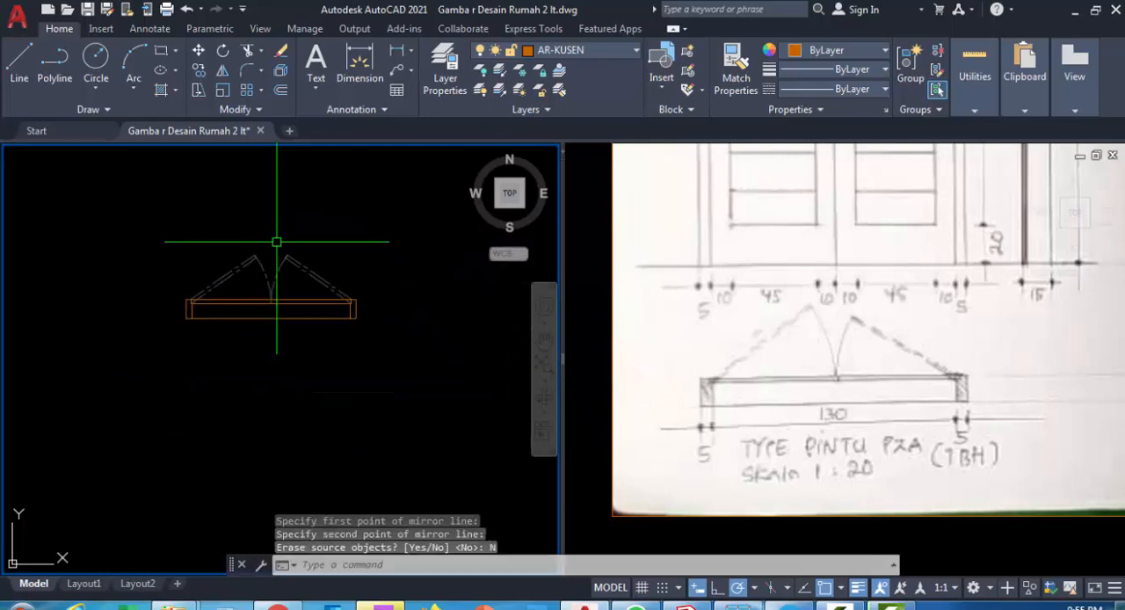
pyautogui.scroll(2, 294, 312)
pyautogui.moveTo(320, 300); pyautogui.dragTo(167, 379, button='middle')
pyautogui.scroll(-2, 325, 264)
pyautogui.scroll(2, 161, 444)
pyautogui.moveTo(251, 418); pyautogui.dragTo(341, 415, button='middle')
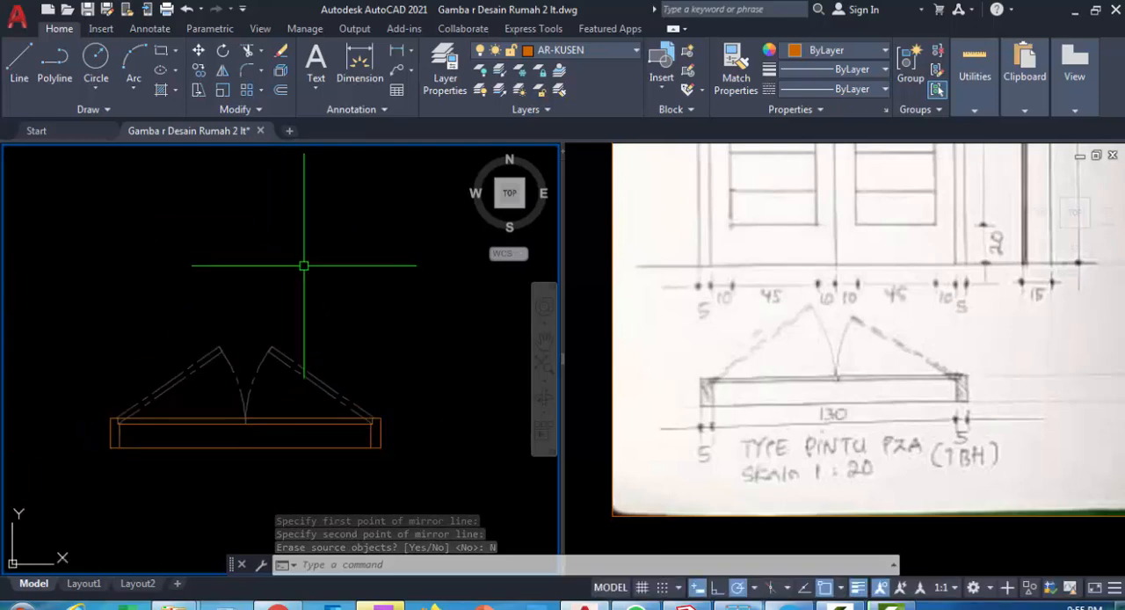
pyautogui.moveTo(275, 260); pyautogui.dragTo(296, 306, button='middle')
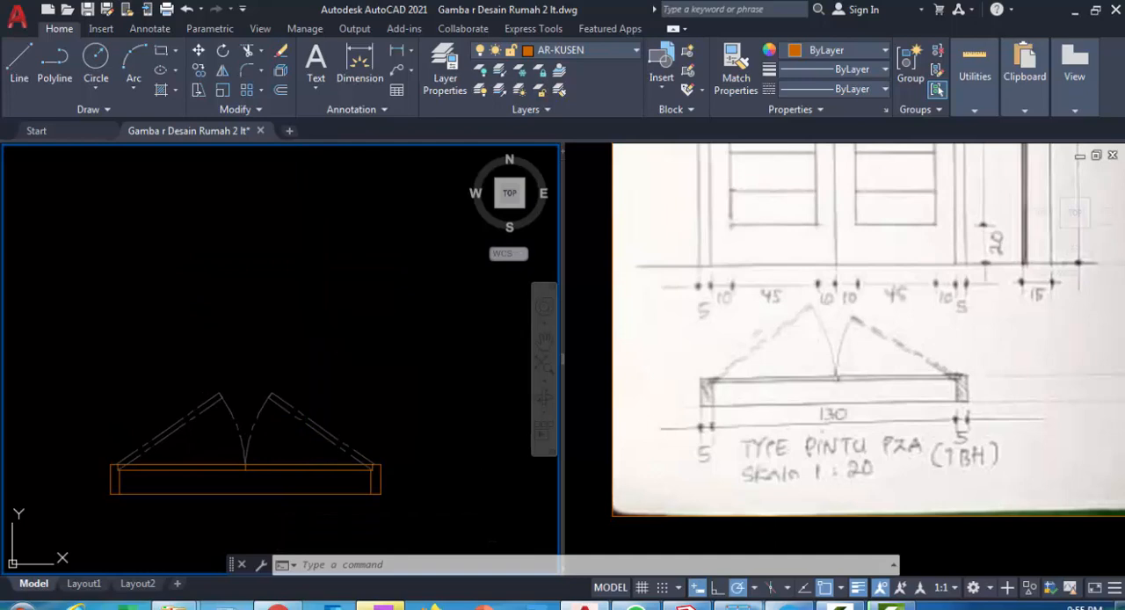
pyautogui.write('xl')
pyautogui.press('Return')
pyautogui.write('h')
pyautogui.press('Return')
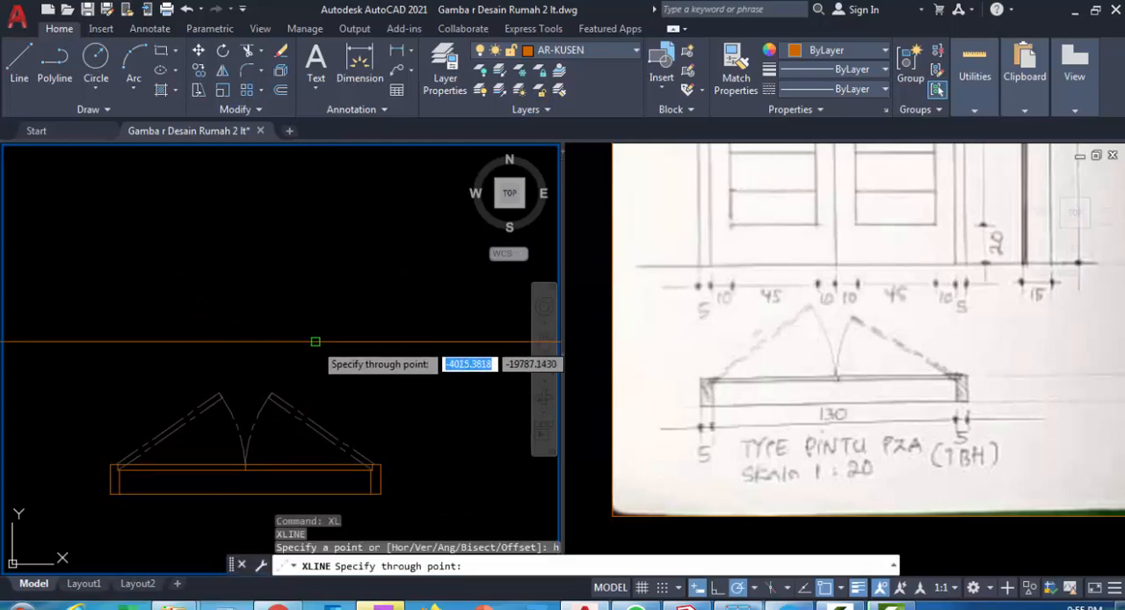
pyautogui.click(327, 331)
pyautogui.press('Escape')
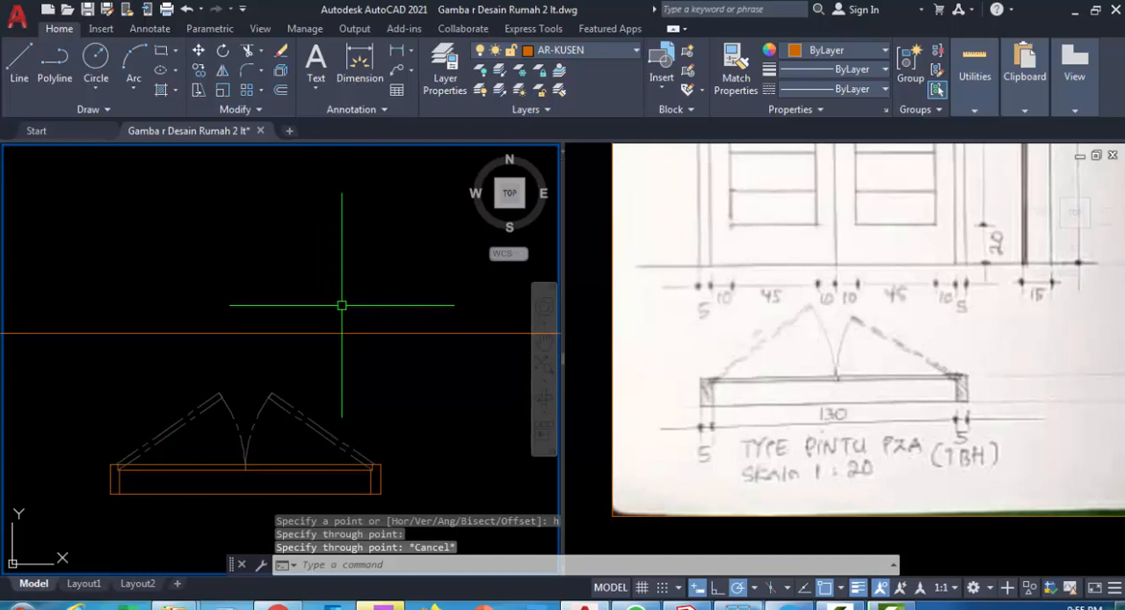
# Draw vertical construction lines through the outer and inner edges of both door jambs
pyautogui.write('xl')
pyautogui.press('Return')
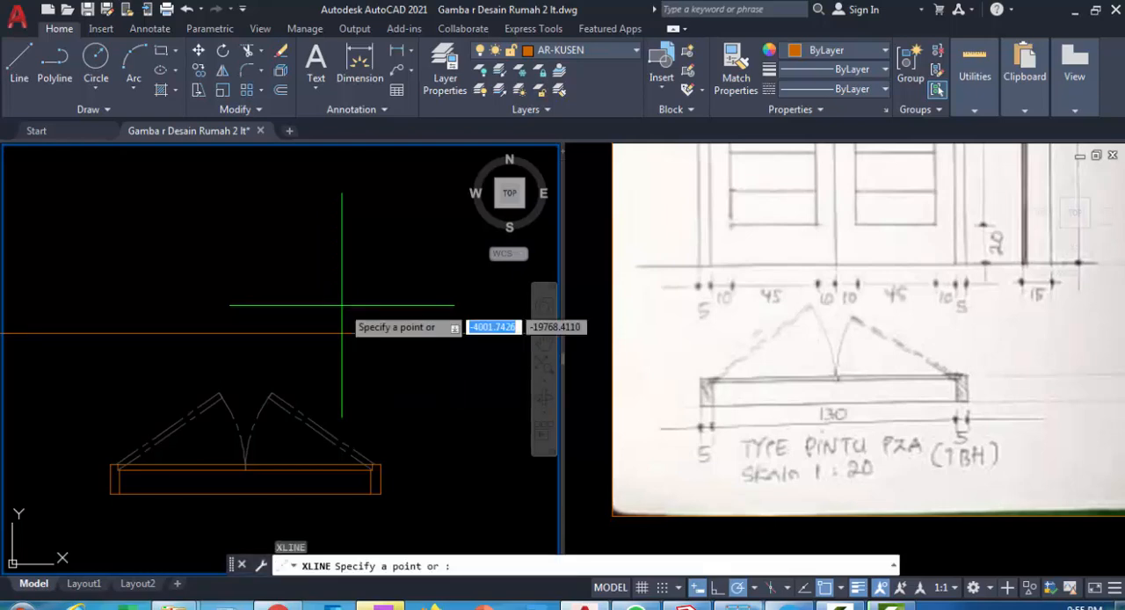
pyautogui.write('v')
pyautogui.press('Return')
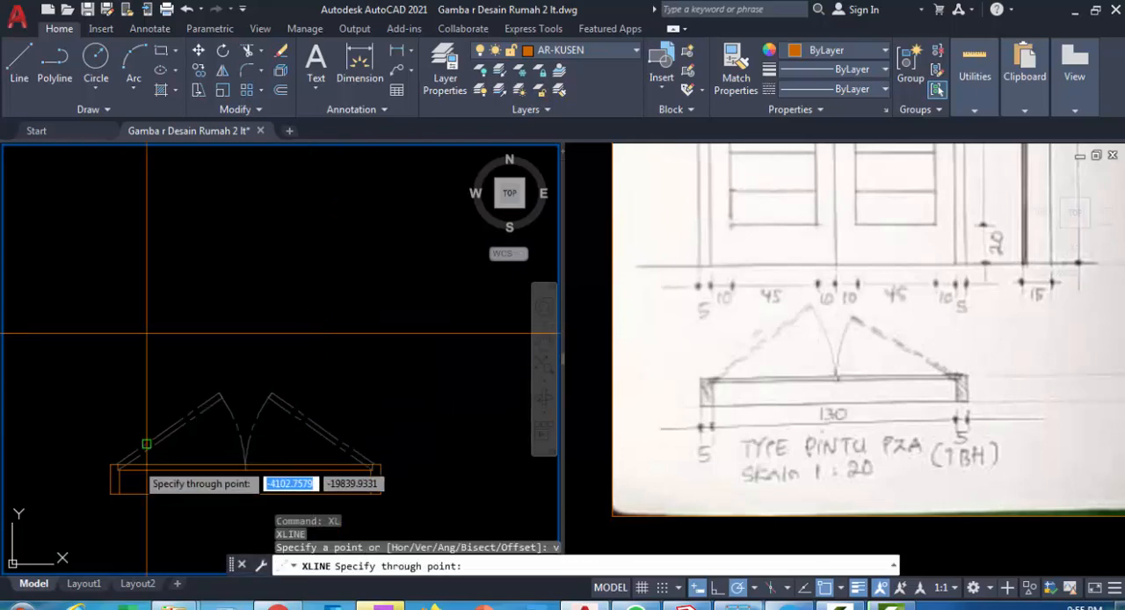
pyautogui.scroll(4, 132, 512)
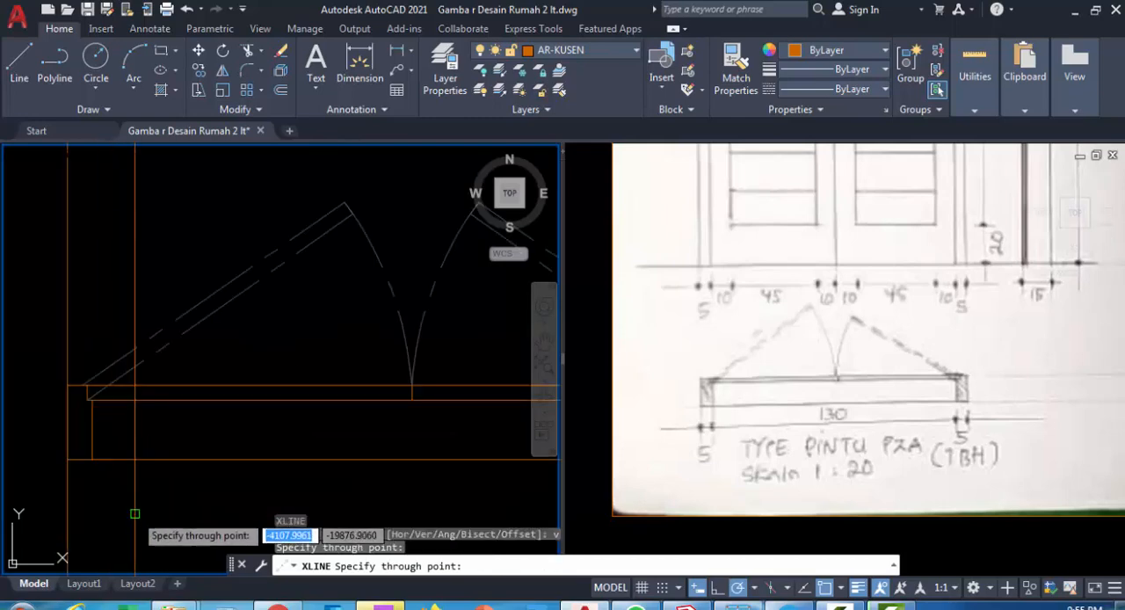
pyautogui.scroll(-5, 90, 462)
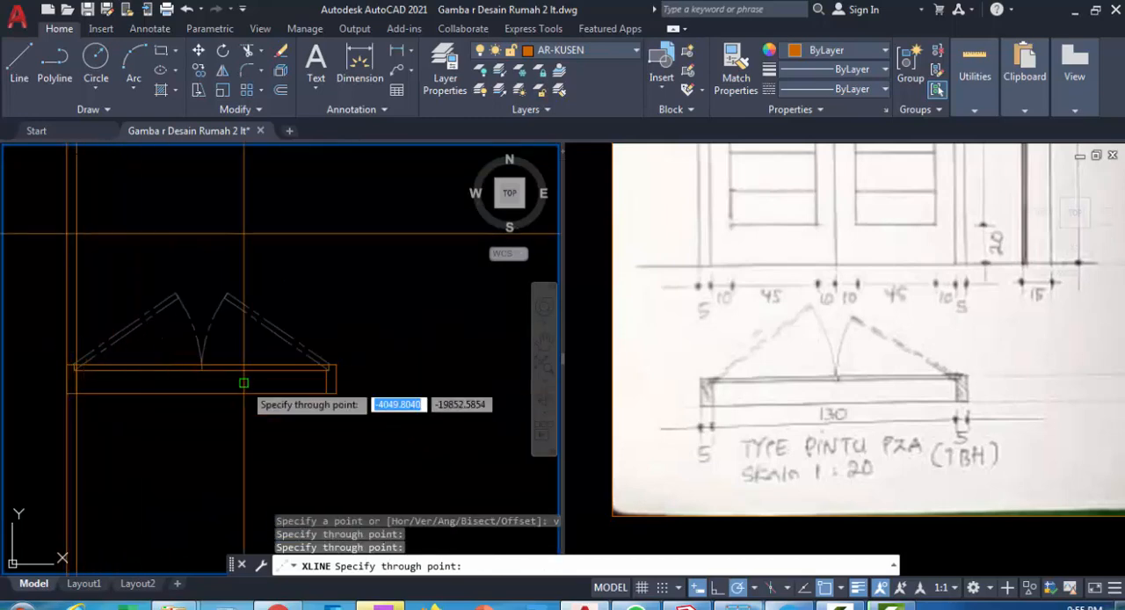
pyautogui.scroll(3, 323, 392)
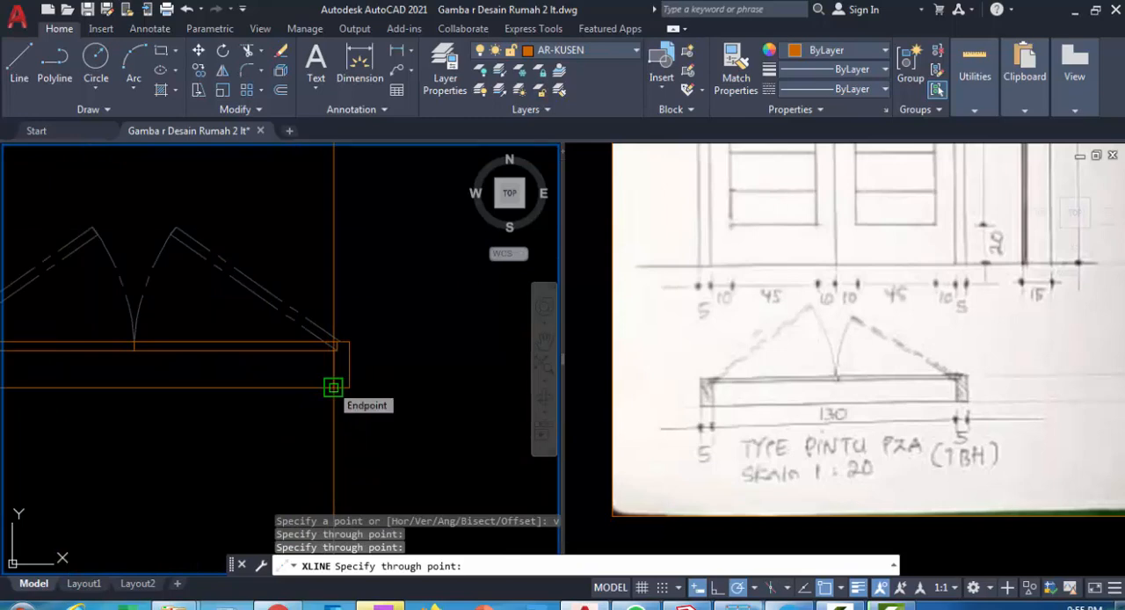
pyautogui.click(333, 387)
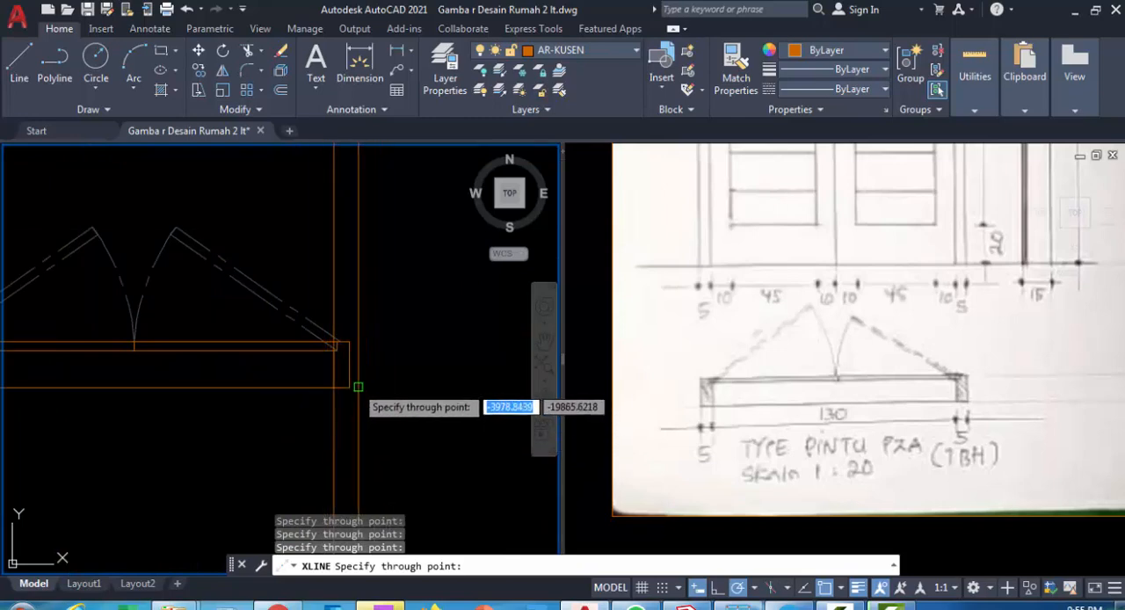
pyautogui.click(349, 385)
pyautogui.scroll(-3, 349, 384)
pyautogui.press('Escape')
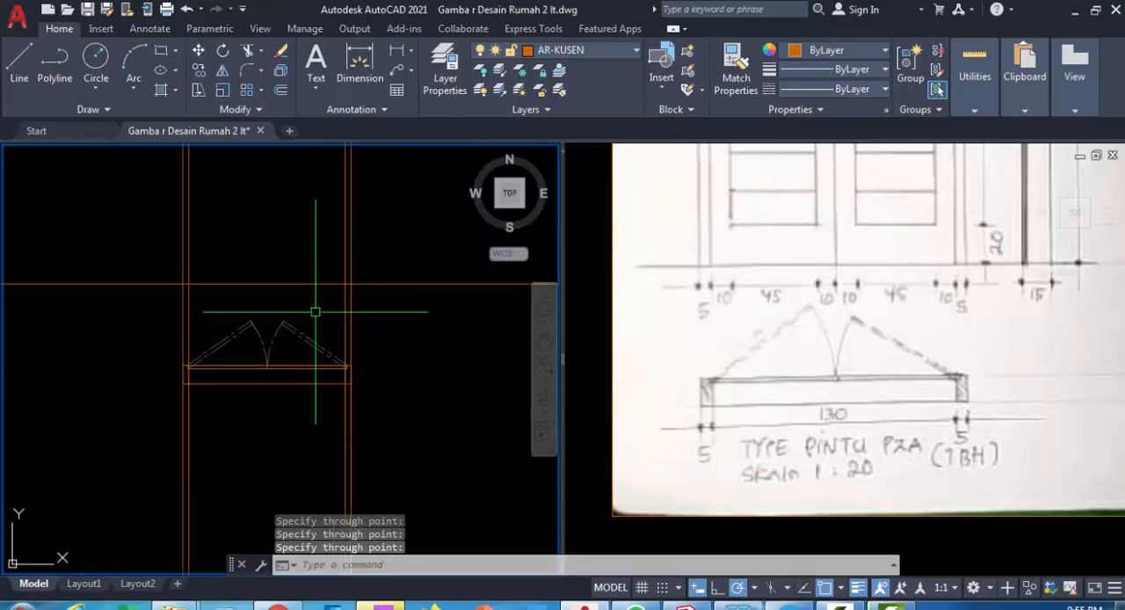
# Examine the double-door elevation in the hand sketch for its overall height
pyautogui.moveTo(293, 291)
pyautogui.mouseDown(button='middle')
pyautogui.moveTo(301, 366)
pyautogui.moveTo(316, 385)
pyautogui.mouseUp(button='middle')
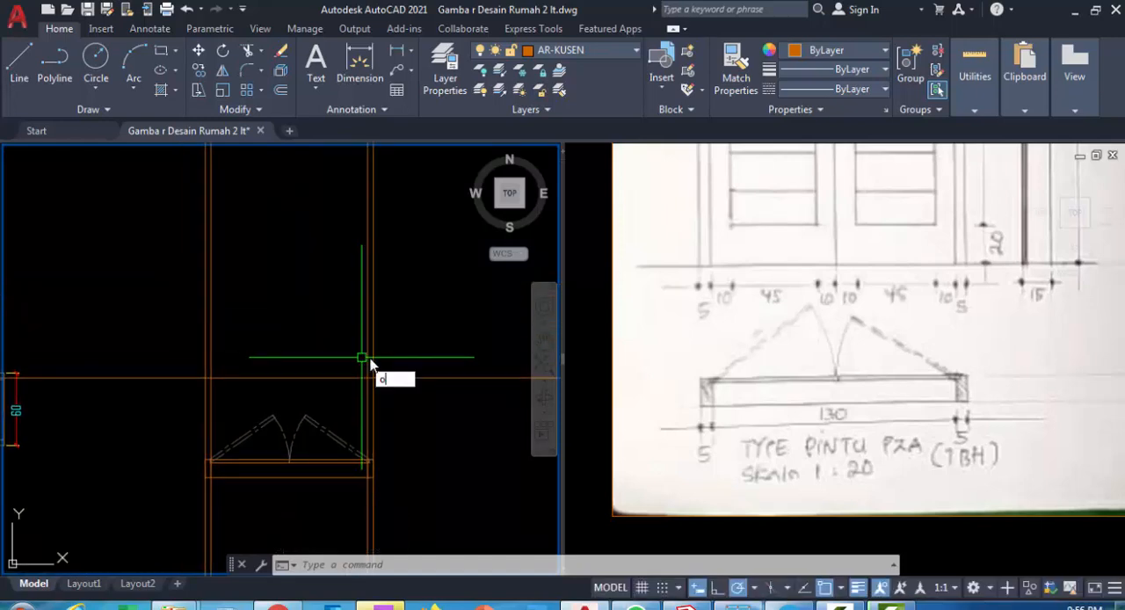
pyautogui.click(460, 336)
pyautogui.click(435, 362)
pyautogui.click(820, 309)
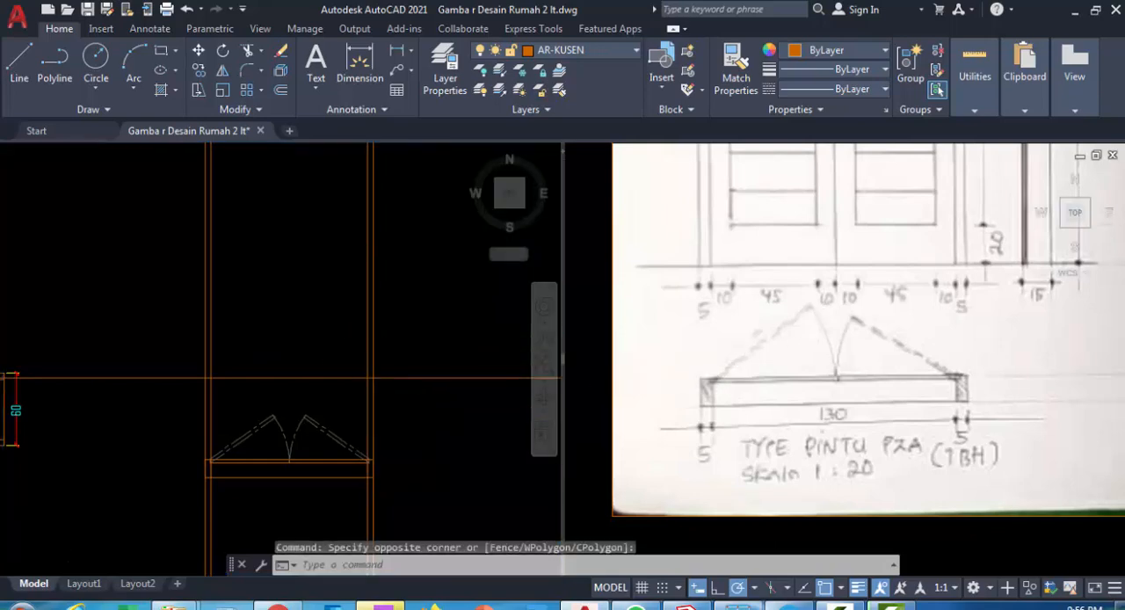
pyautogui.scroll(-6, 816, 319)
pyautogui.scroll(5, 798, 349)
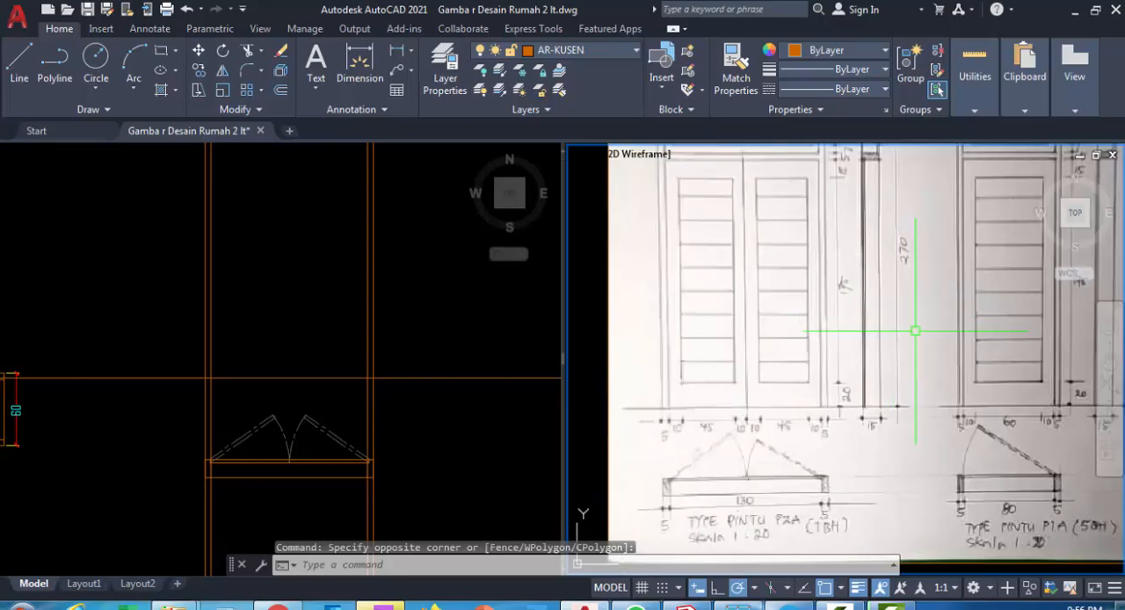
pyautogui.scroll(-2, 915, 330)
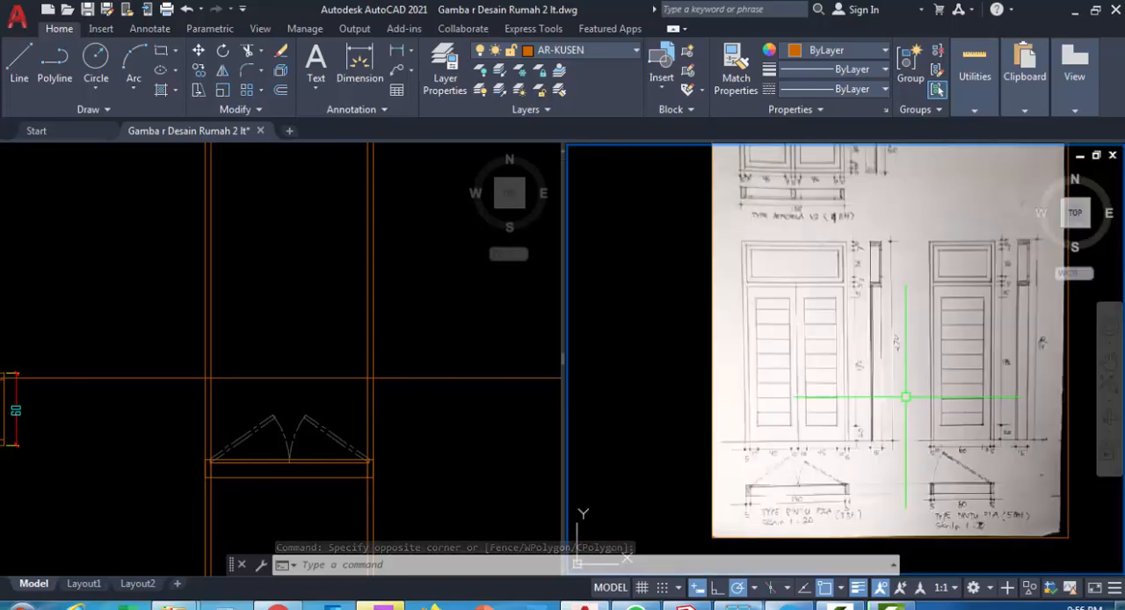
pyautogui.scroll(3, 779, 351)
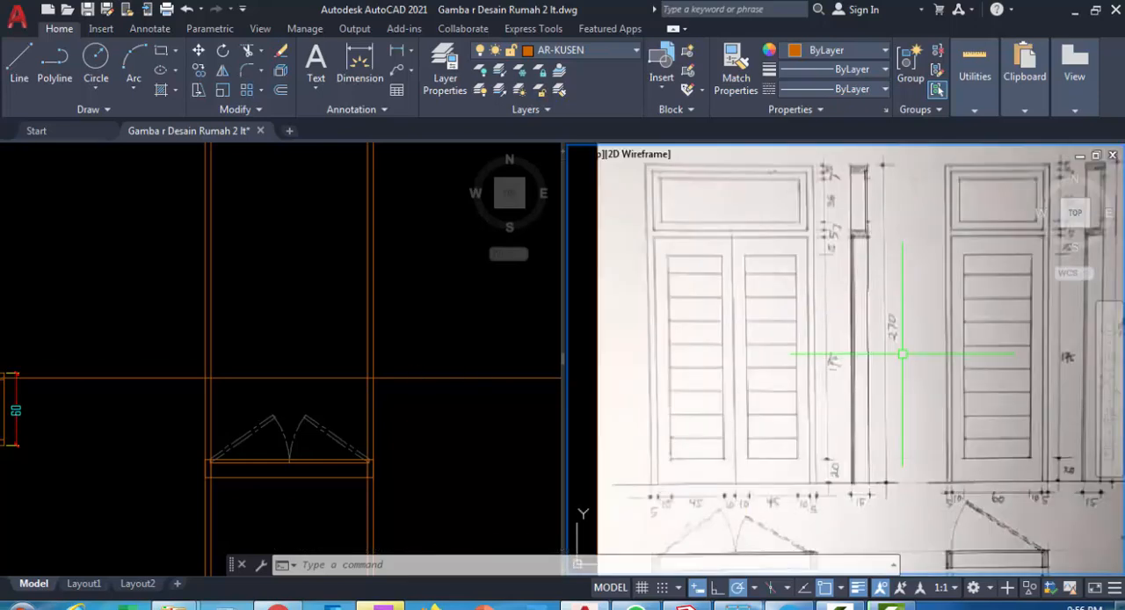
pyautogui.scroll(-3, 778, 352)
pyautogui.click(414, 351)
pyautogui.moveTo(414, 351); pyautogui.dragTo(395, 378, button='middle')
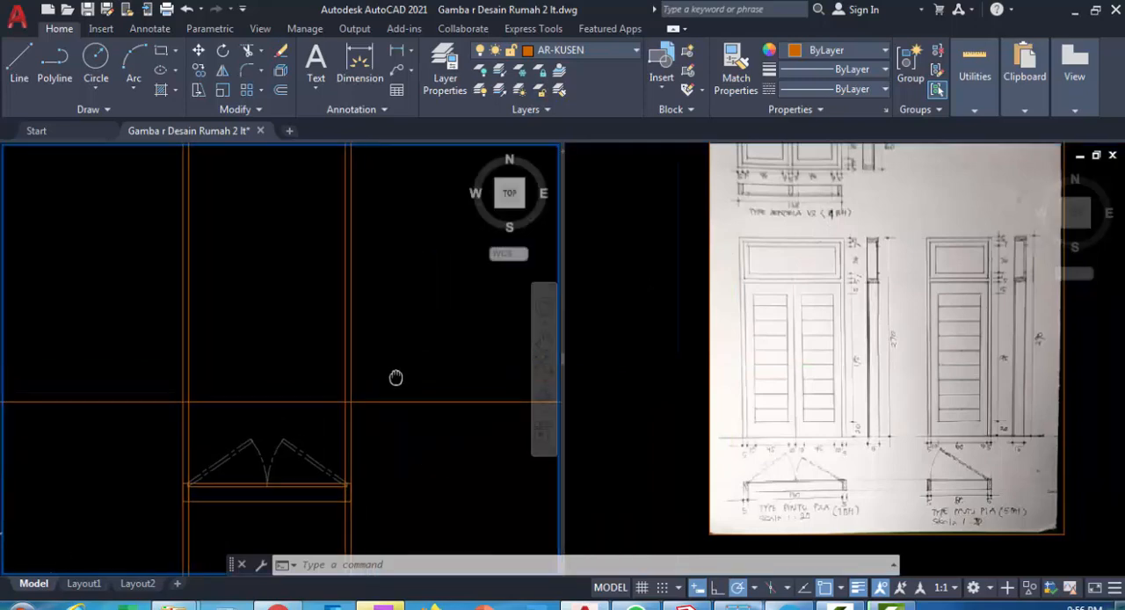
# Offset the horizontal construction line upward by 270 to mark the top of the door elevation
pyautogui.press('o')
pyautogui.press('Return')
pyautogui.write('270')
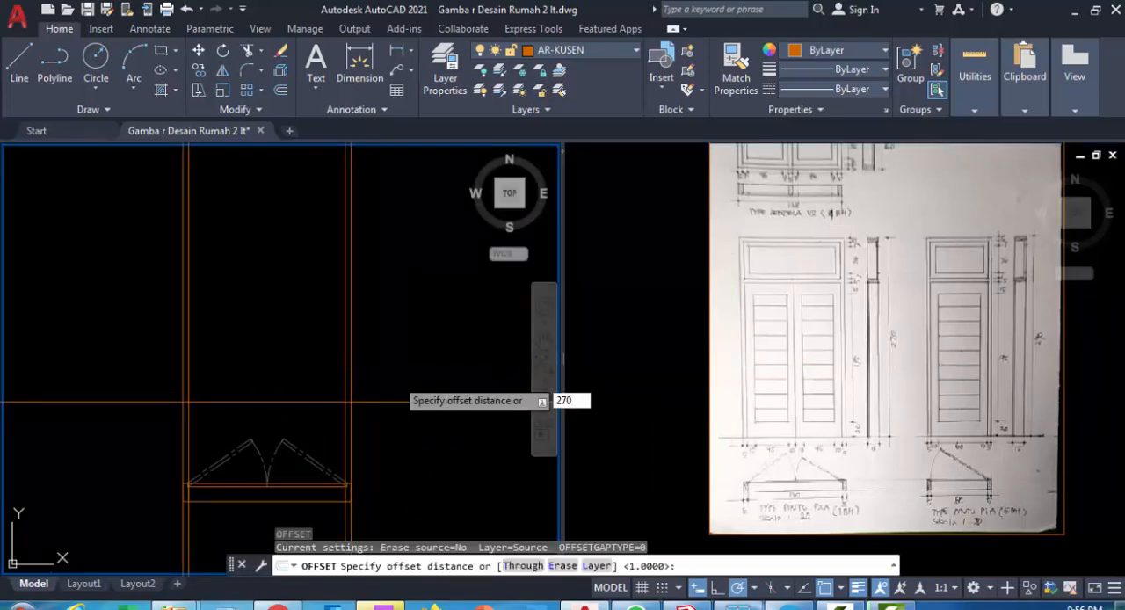
pyautogui.press('Return')
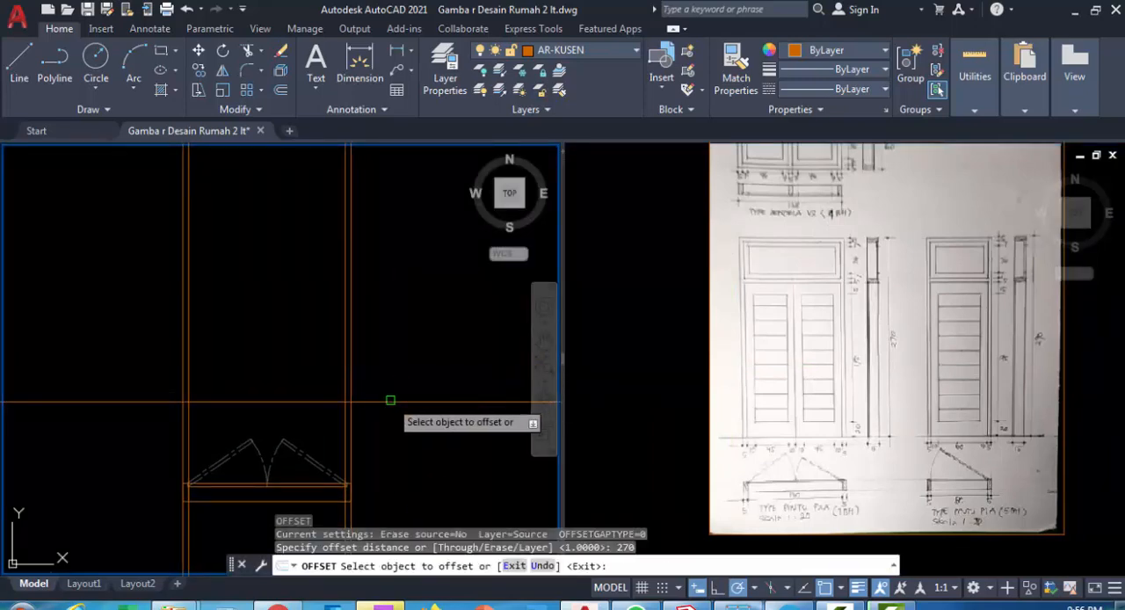
pyautogui.click(399, 402)
pyautogui.click(398, 339)
pyautogui.scroll(-5, 371, 349)
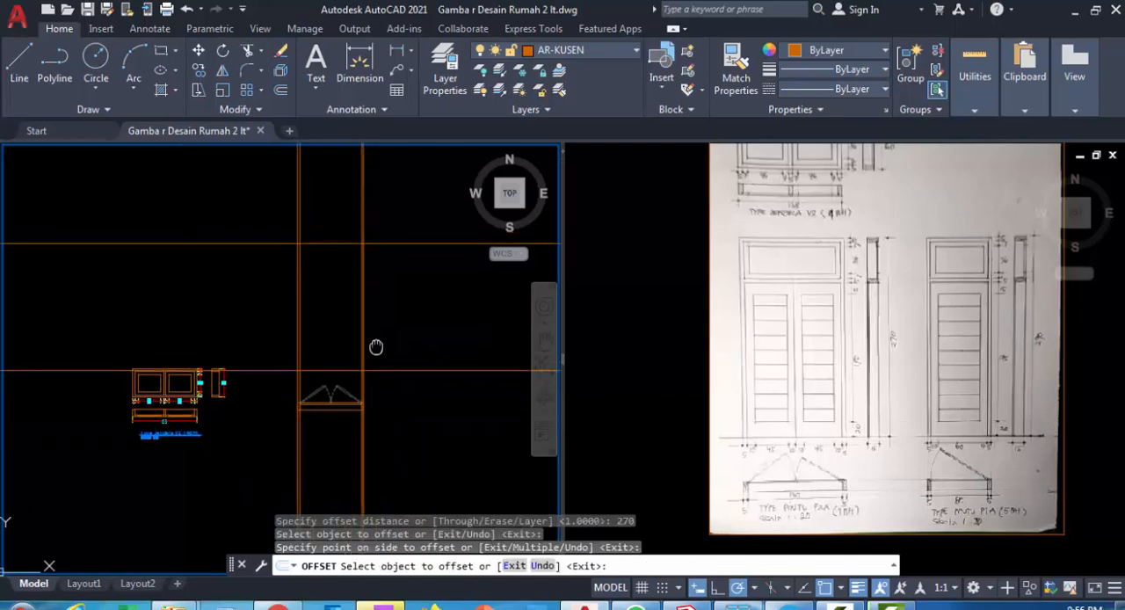
pyautogui.press('Escape')
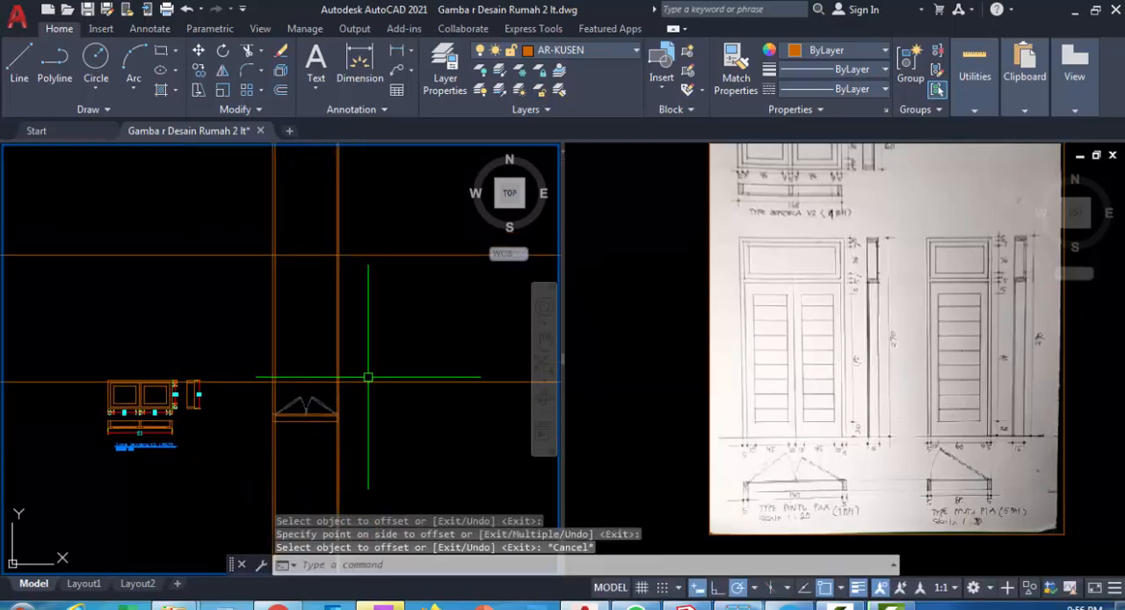
# Trim the vertical construction lines above the upper horizontal line, using all six construction lines as cutting edges
pyautogui.write('ts or')
pyautogui.press('Return')
pyautogui.scroll(2, 351, 392)
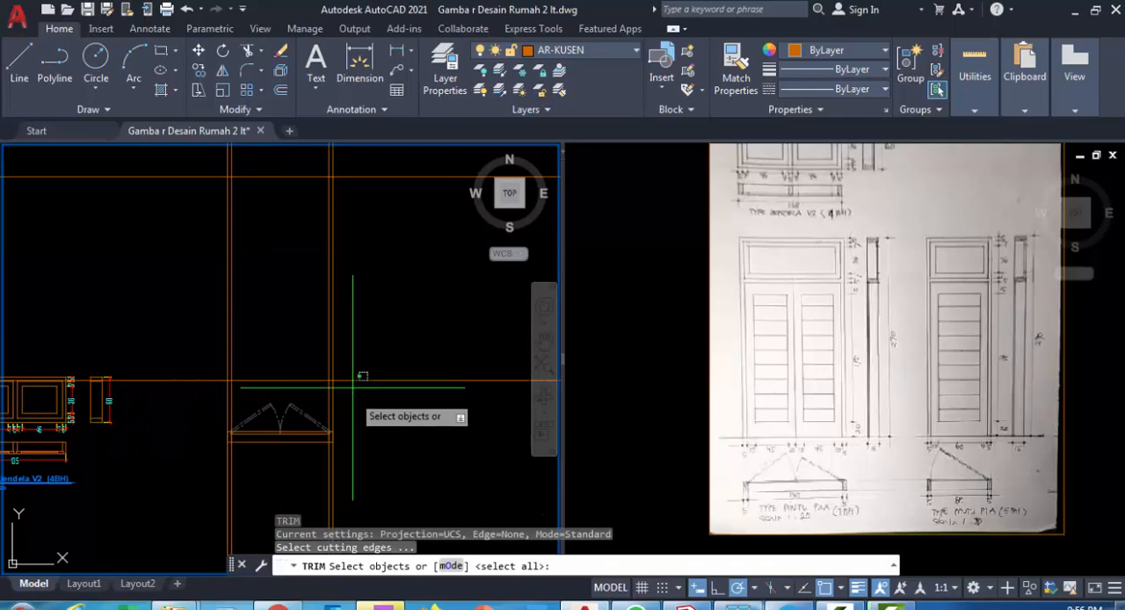
pyautogui.click(353, 392)
pyautogui.click(182, 159)
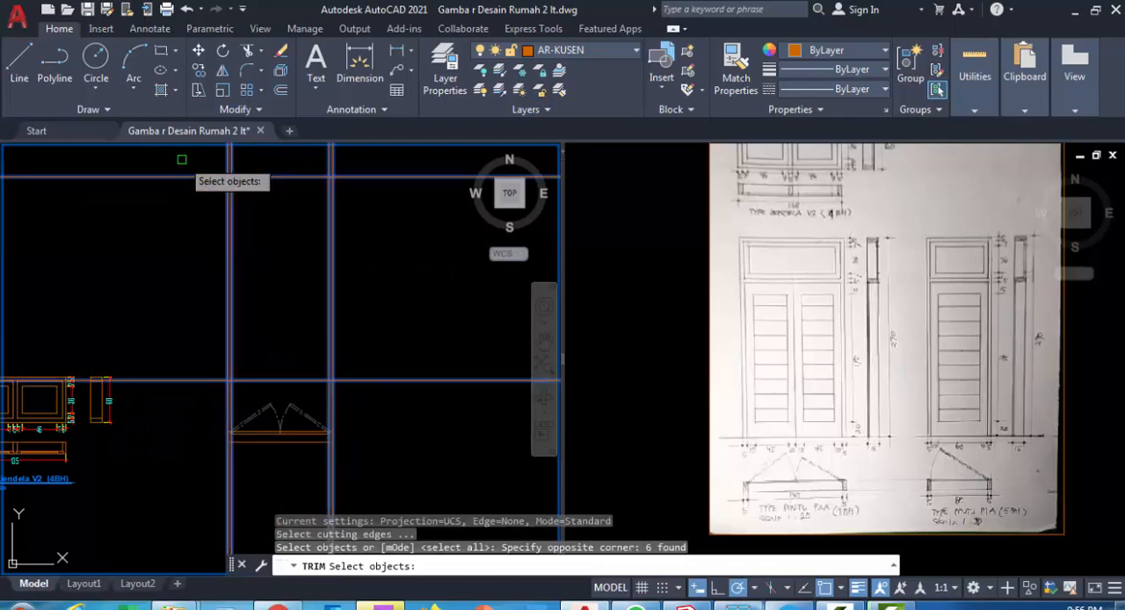
pyautogui.moveTo(276, 275); pyautogui.dragTo(299, 325, button='middle')
pyautogui.press('Return')
pyautogui.click(397, 198)
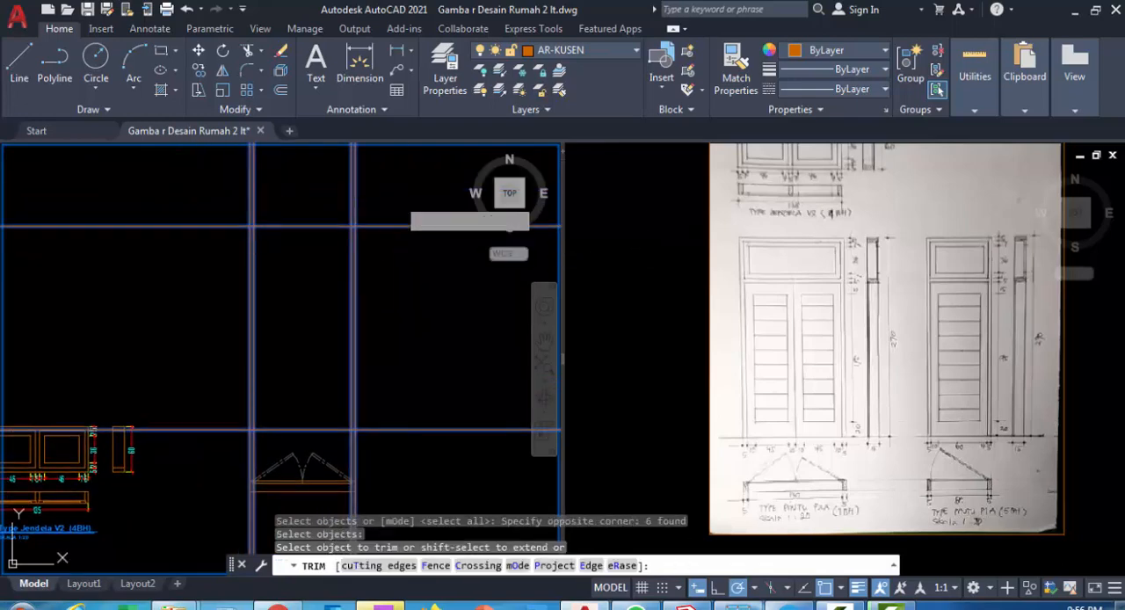
pyautogui.click(138, 195)
# Trim both horizontal construction lines beyond the outermost vertical lines on each side of the elevation
pyautogui.click(196, 215)
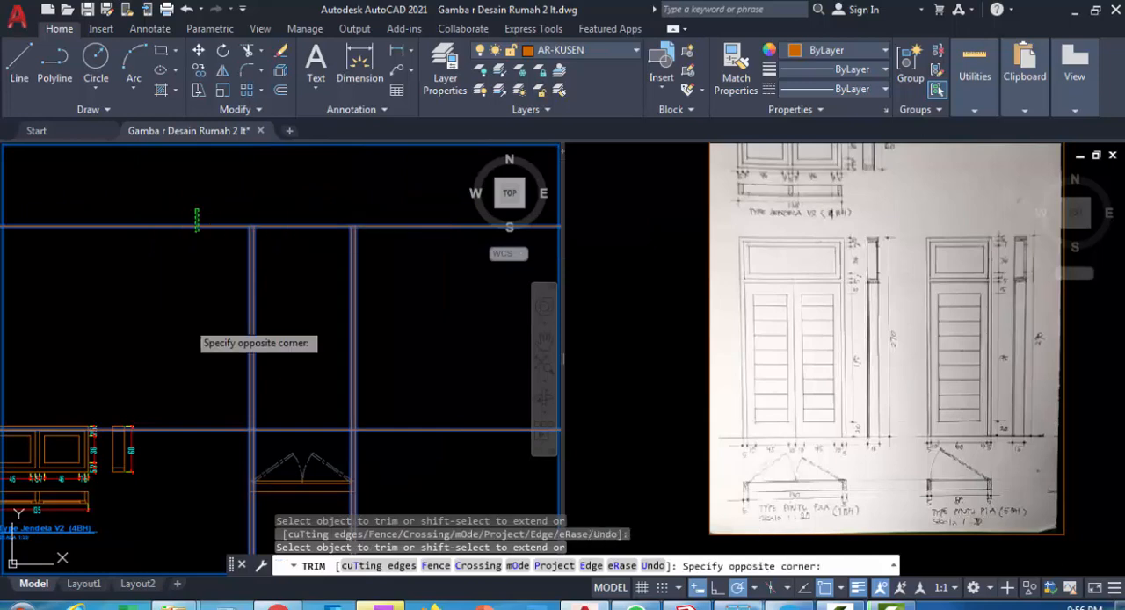
pyautogui.click(190, 437)
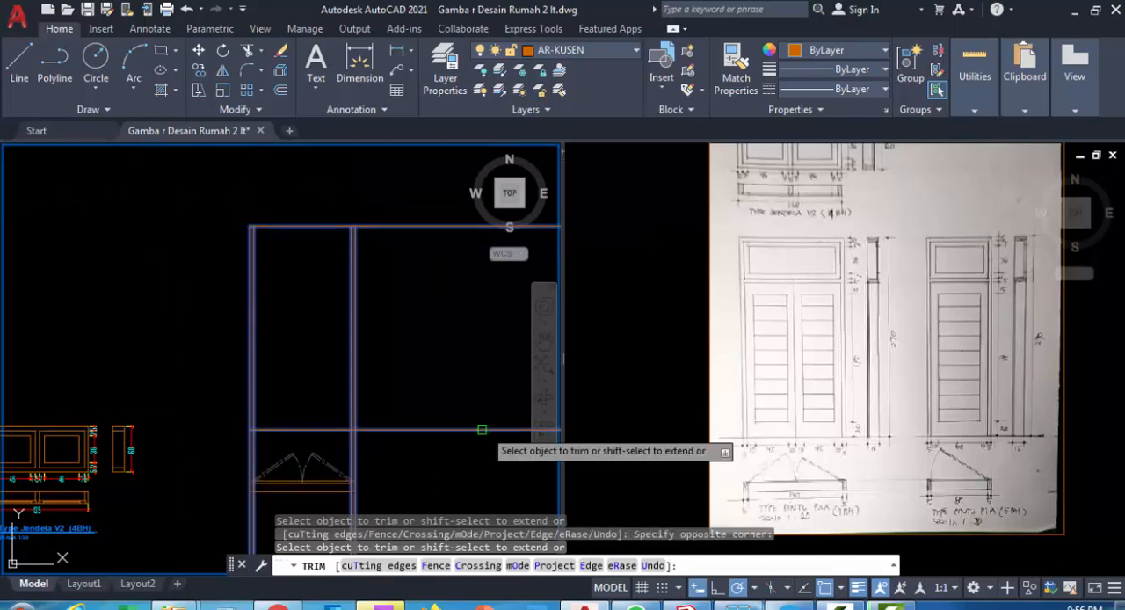
pyautogui.click(461, 470)
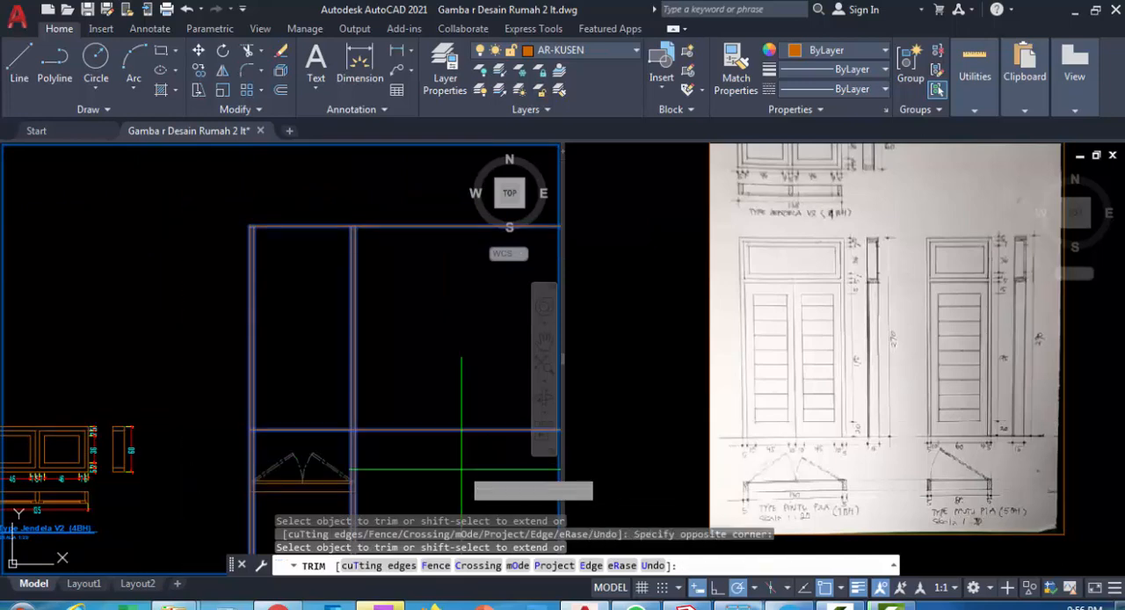
pyautogui.click(418, 231)
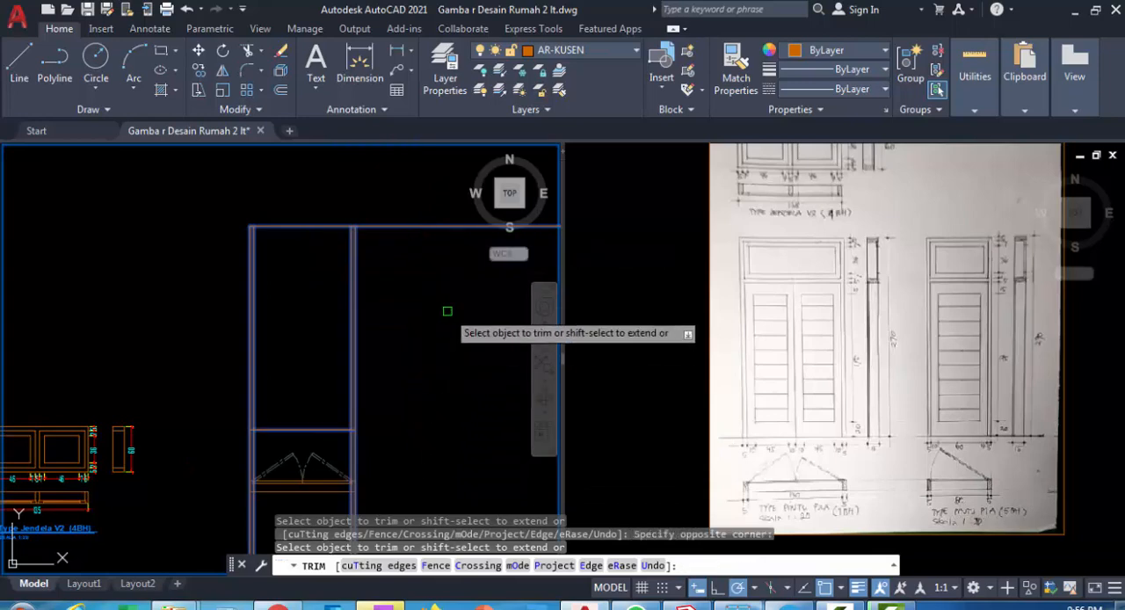
pyautogui.click(432, 247)
pyautogui.click(431, 247)
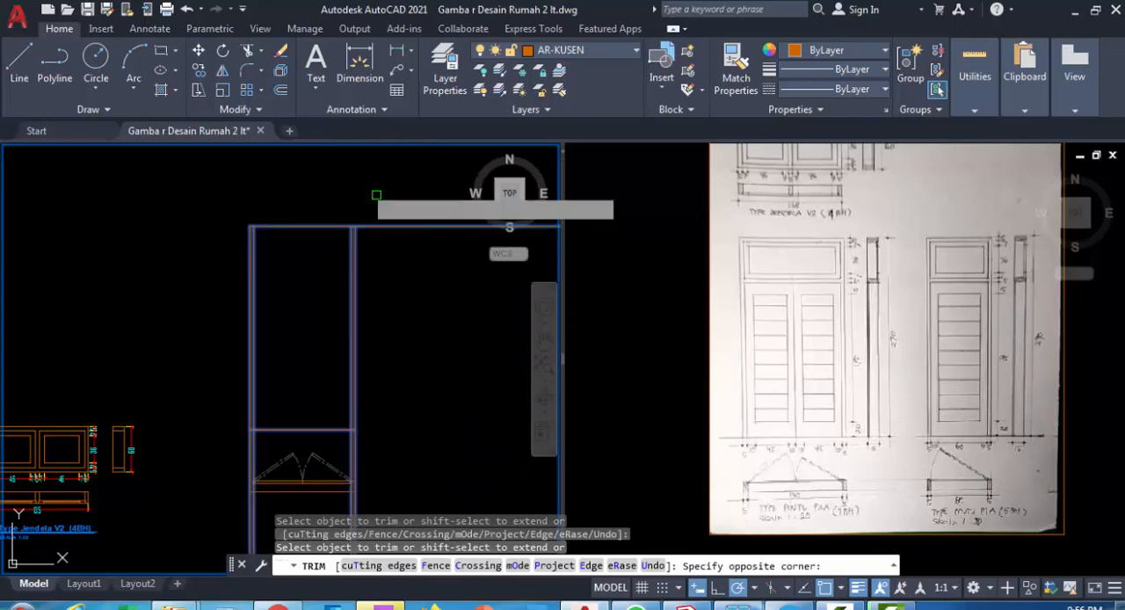
pyautogui.click(360, 180)
pyautogui.click(402, 257)
pyautogui.scroll(-2, 401, 284)
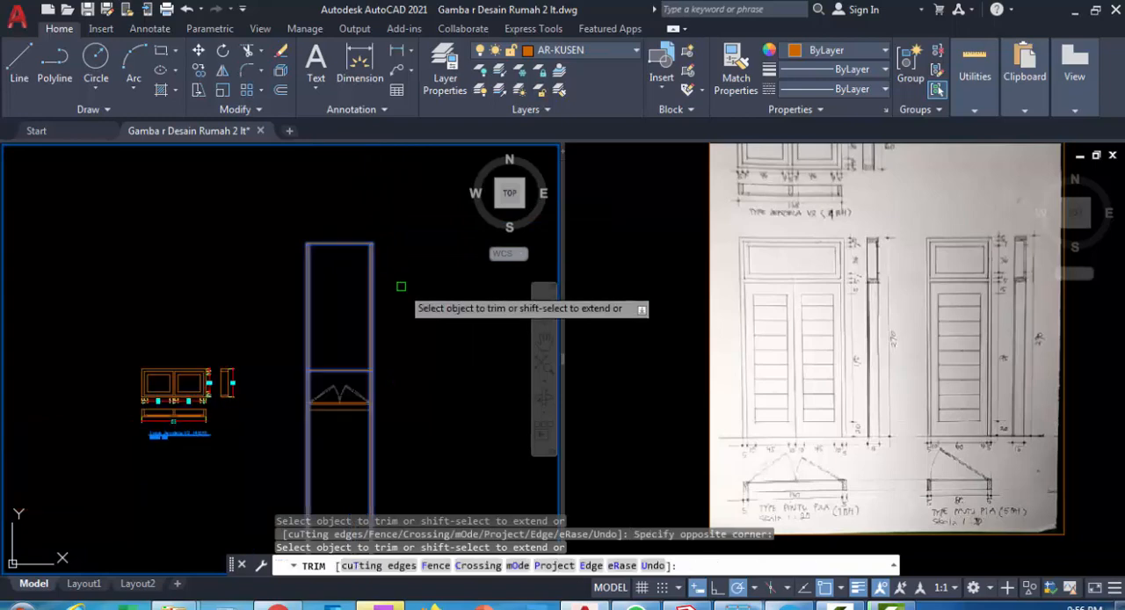
# Trim the vertical construction lines below the lower horizontal line of the door elevation
pyautogui.moveTo(414, 450)
pyautogui.mouseDown()
pyautogui.moveTo(231, 444)
pyautogui.moveTo(273, 456)
pyautogui.mouseUp()
pyautogui.scroll(2, 359, 286)
pyautogui.moveTo(354, 279); pyautogui.dragTo(326, 354, button='middle')
pyautogui.press('Escape')
pyautogui.scroll(2, 323, 302)
pyautogui.moveTo(323, 302); pyautogui.dragTo(337, 341, button='middle')
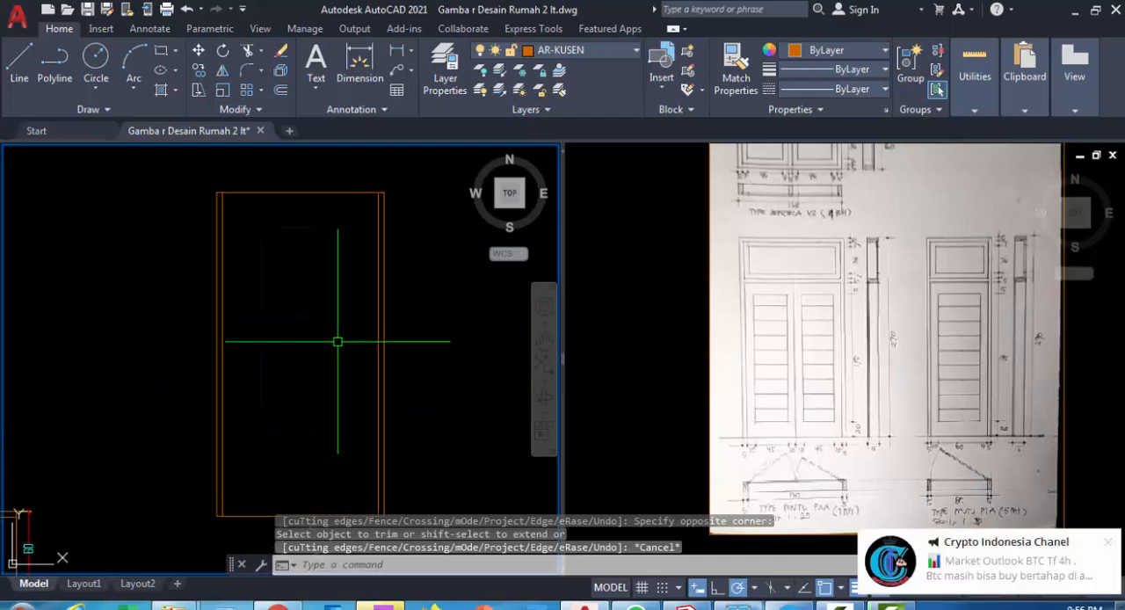
# Offset the top edge of the door elevation downward by 5 to form the frame head
pyautogui.press('Return')
pyautogui.write('5')
pyautogui.press('Return')
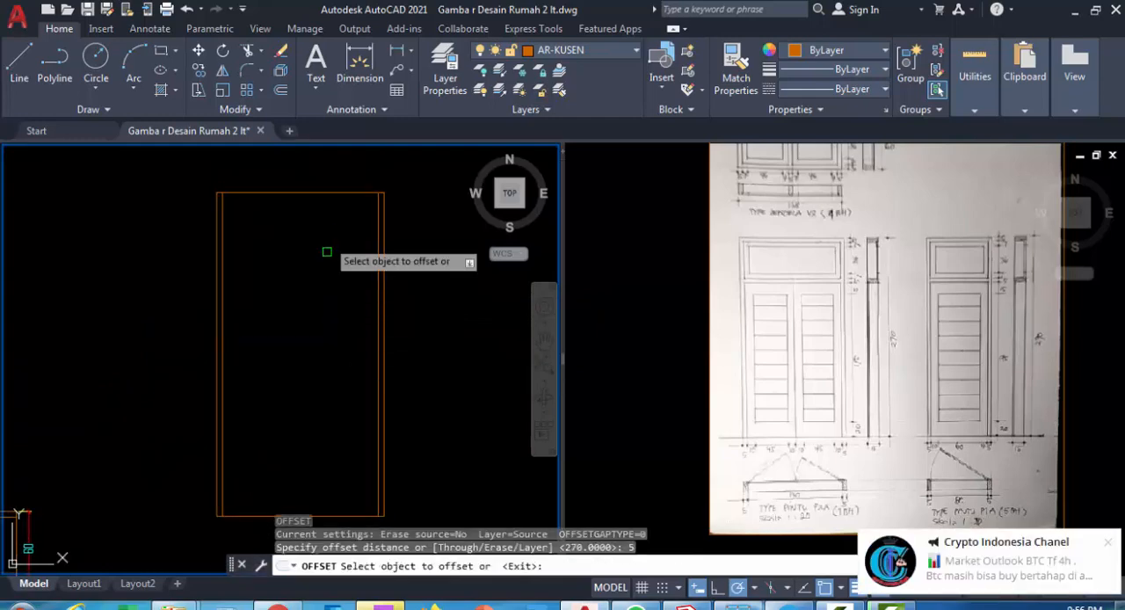
pyautogui.click(317, 194)
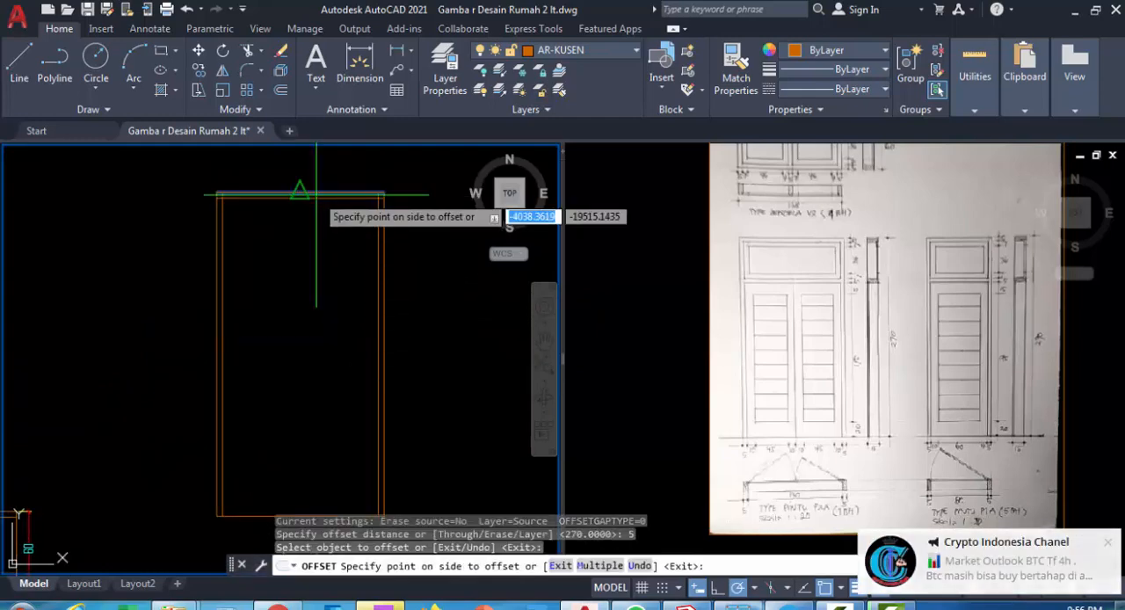
pyautogui.click(313, 283)
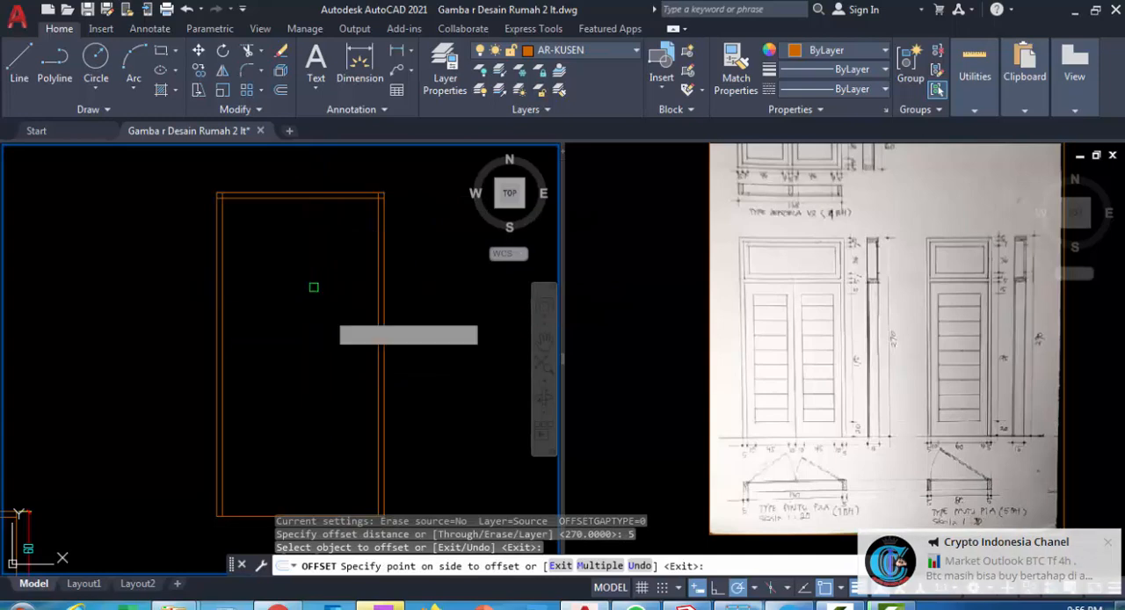
pyautogui.click(244, 515)
pyautogui.press('Escape')
pyautogui.press('Escape')
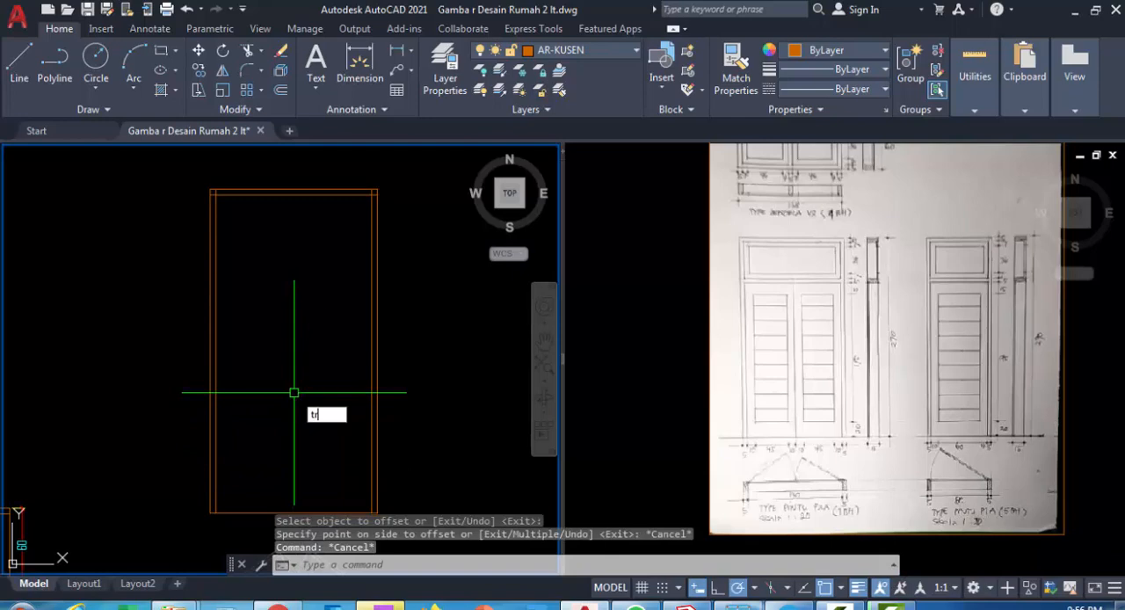
# Trim the overlapping inner frame lines at both upper corners so the head and jambs meet cleanly
pyautogui.write('tr')
pyautogui.press('Return')
pyautogui.press('Return')
pyautogui.scroll(5, 376, 176)
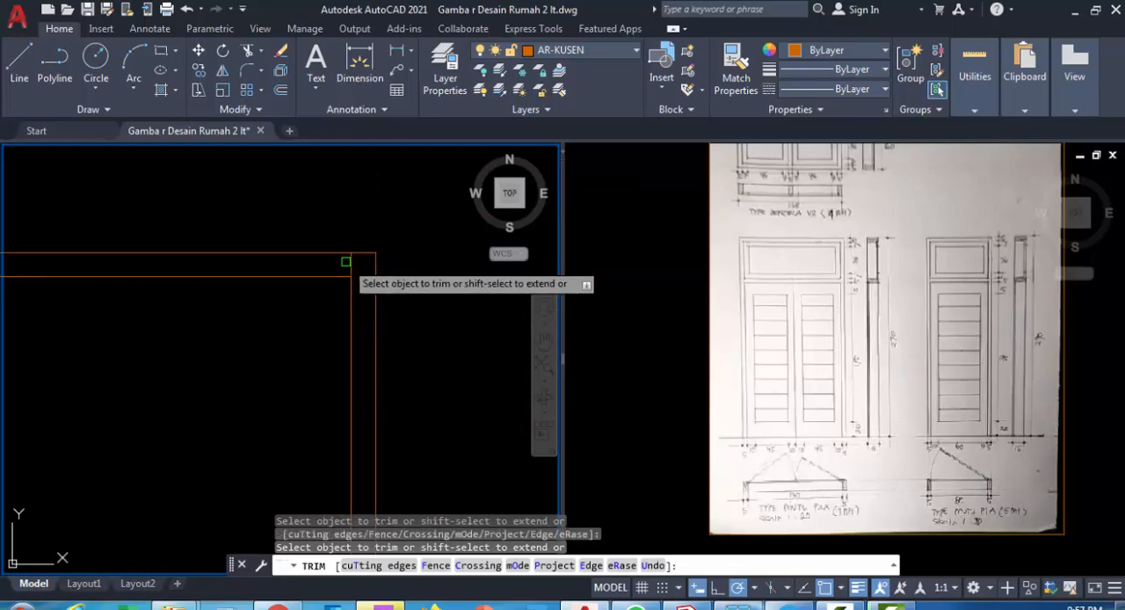
pyautogui.click(350, 264)
pyautogui.scroll(-2, 366, 279)
pyautogui.moveTo(269, 289); pyautogui.dragTo(449, 290, button='middle')
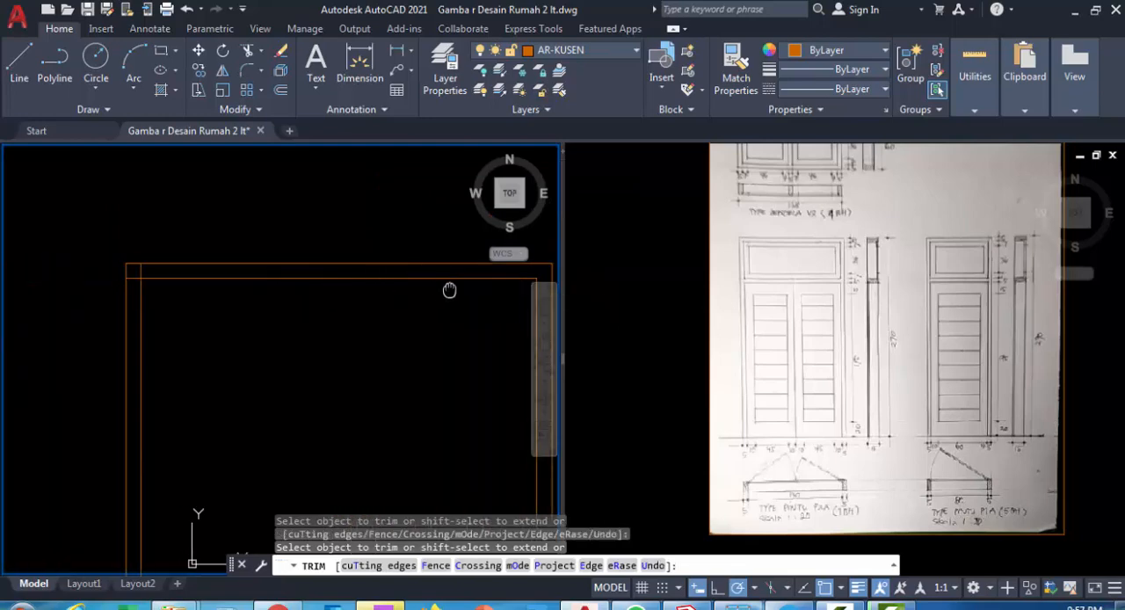
pyautogui.scroll(2, 115, 294)
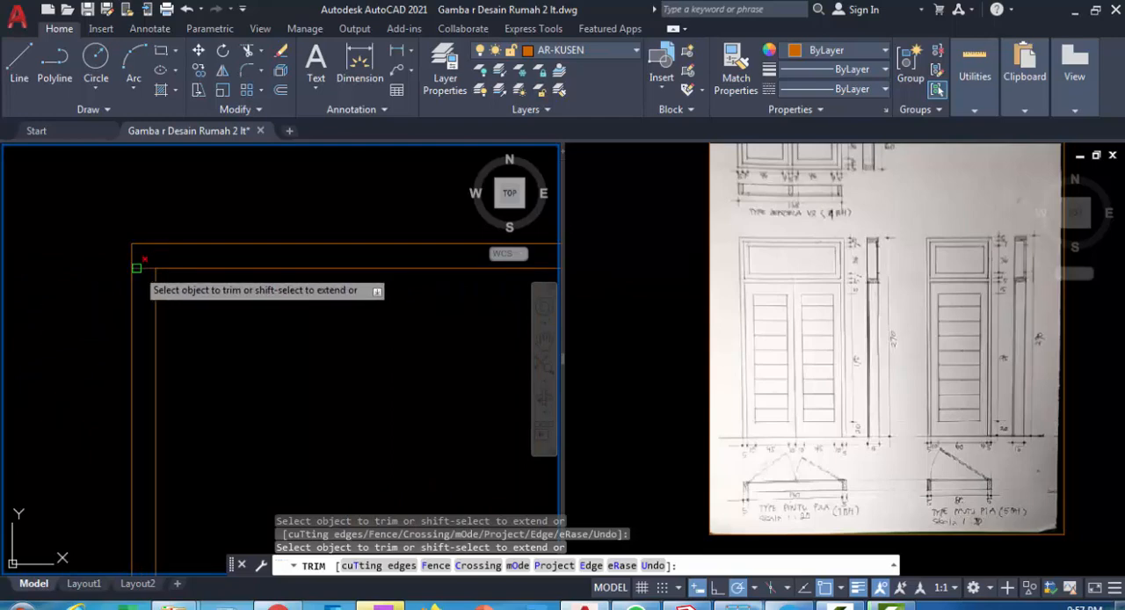
pyautogui.scroll(-4, 247, 370)
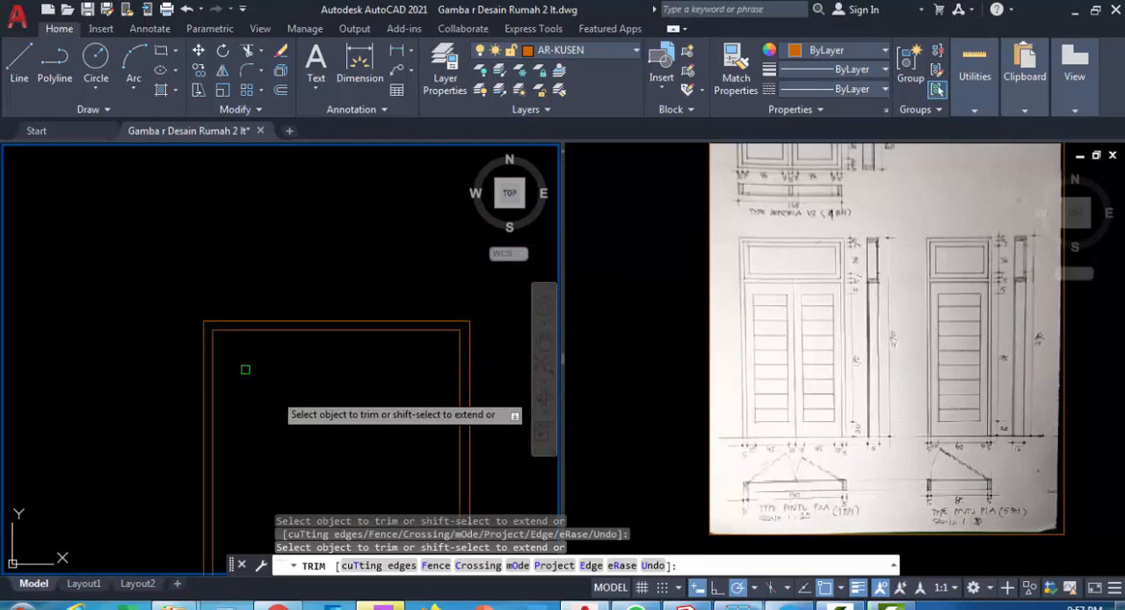
pyautogui.moveTo(283, 395); pyautogui.dragTo(253, 238, button='middle')
pyautogui.moveTo(279, 331); pyautogui.dragTo(281, 221, button='middle')
pyautogui.moveTo(280, 386); pyautogui.dragTo(286, 322, button='middle')
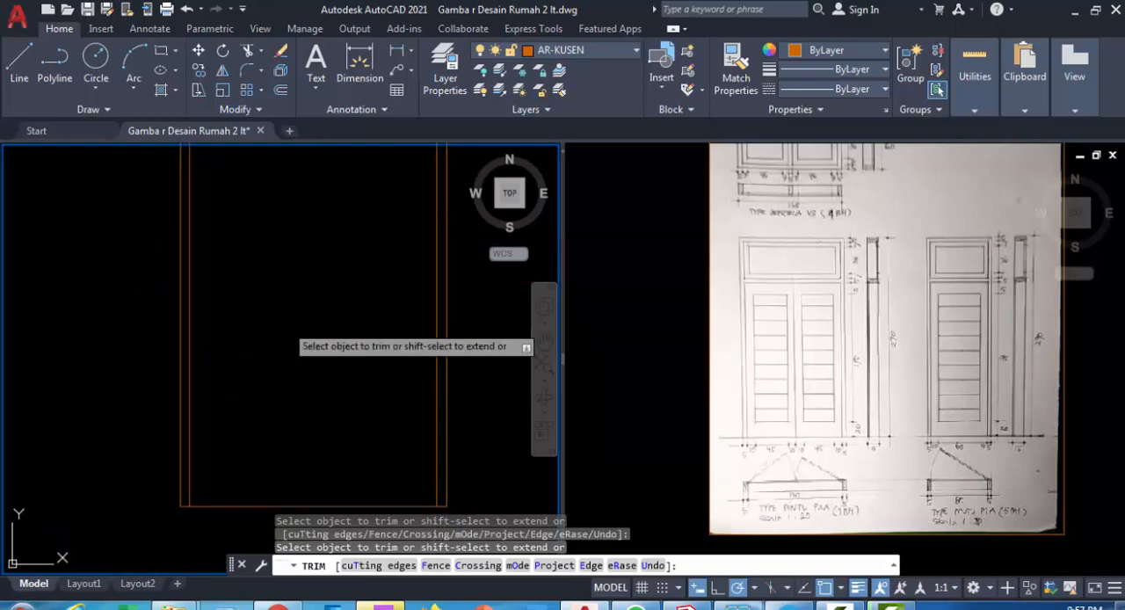
pyautogui.moveTo(293, 272); pyautogui.dragTo(291, 366, button='middle')
pyautogui.press('Escape')
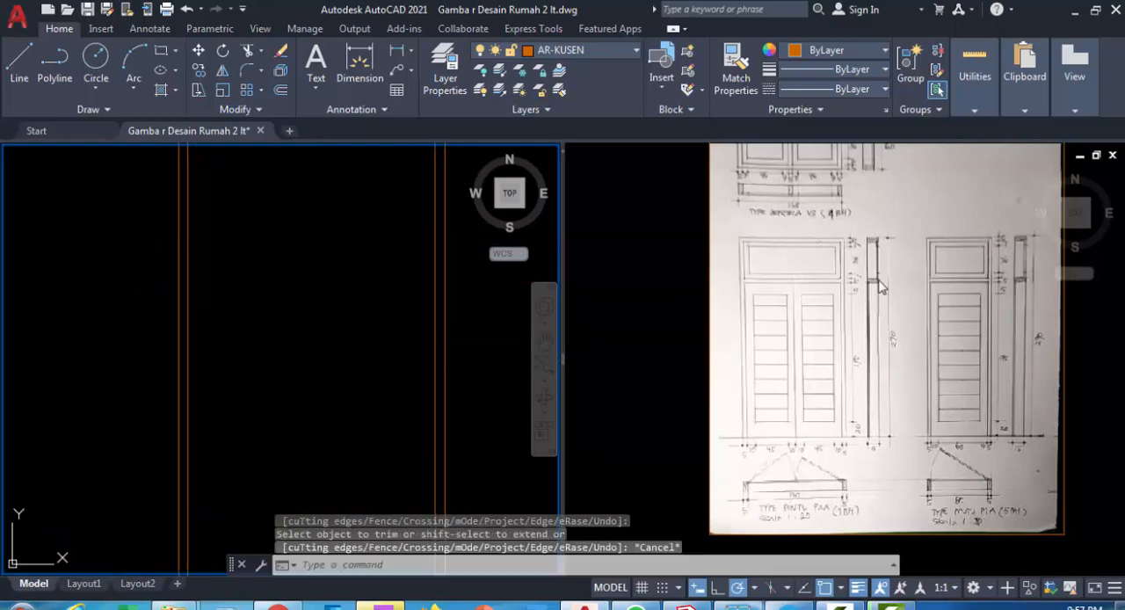
# Read the transom heights in the double-door sketch and add 5 + 7 + 36 + 7 + 5 in Calculator
pyautogui.click(905, 281)
pyautogui.scroll(5, 842, 292)
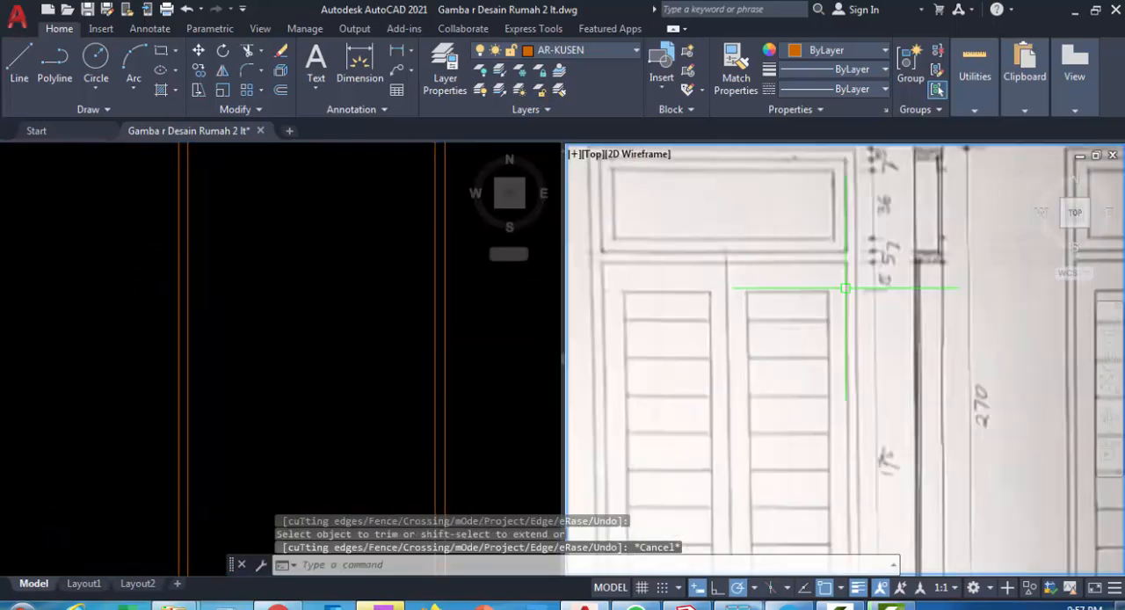
pyautogui.moveTo(837, 294)
pyautogui.mouseDown(button='middle')
pyautogui.moveTo(804, 361)
pyautogui.moveTo(861, 344)
pyautogui.mouseUp(button='middle')
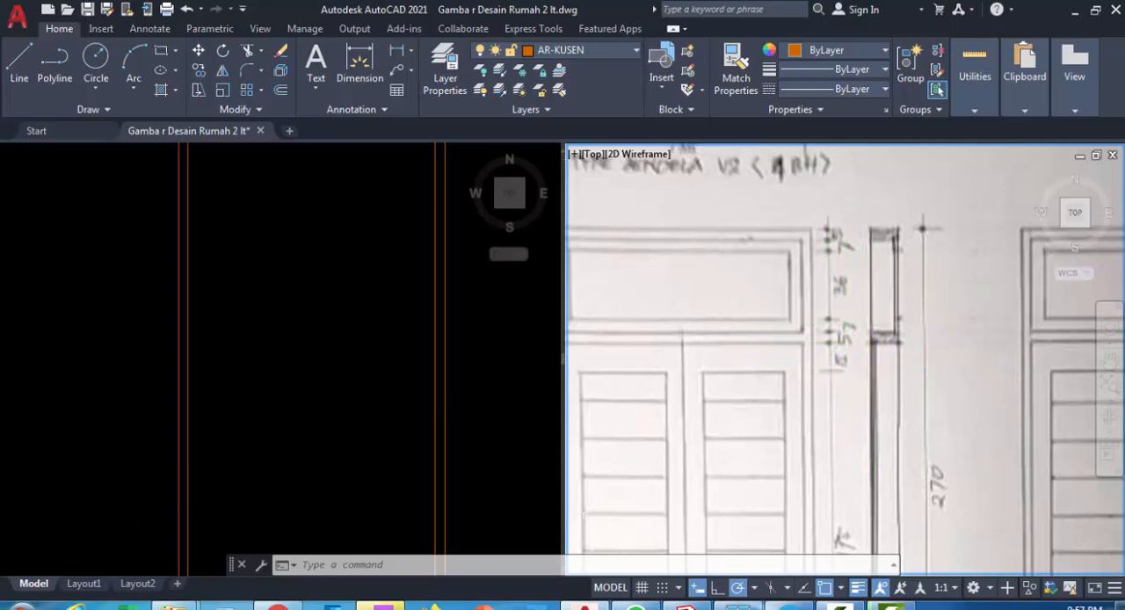
pyautogui.click(21, 605)
pyautogui.click(53, 191)
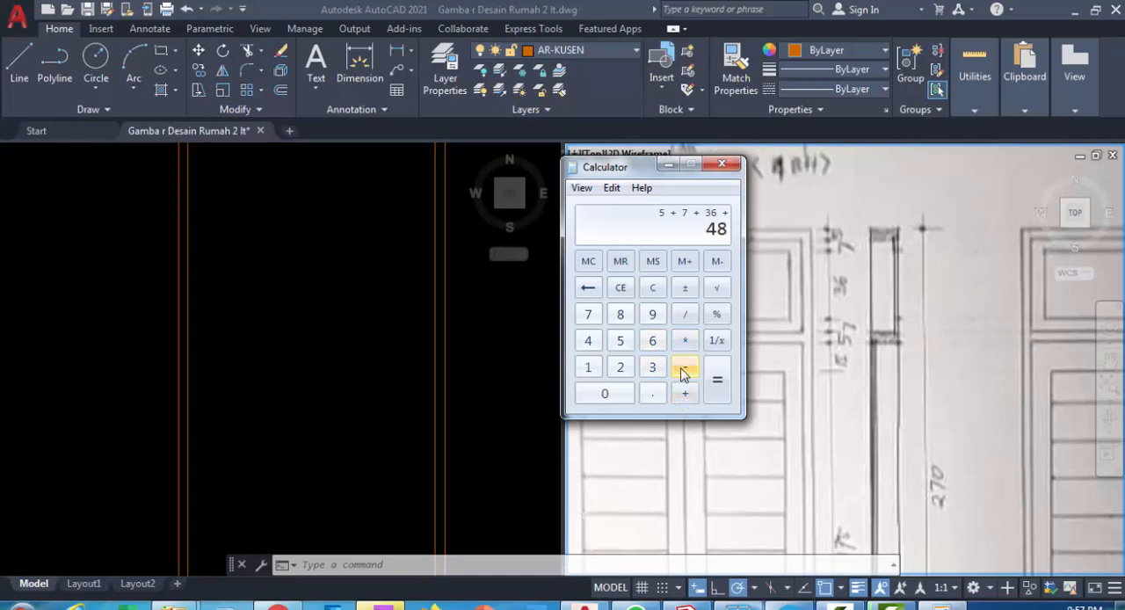
pyautogui.click(594, 322)
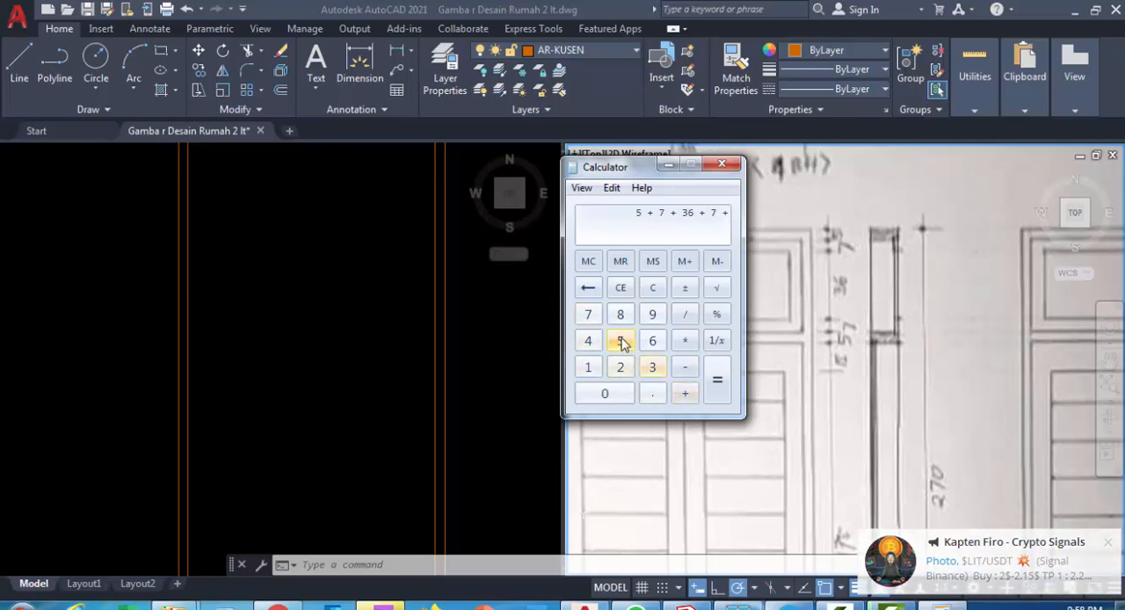
pyautogui.click(617, 338)
pyautogui.click(715, 378)
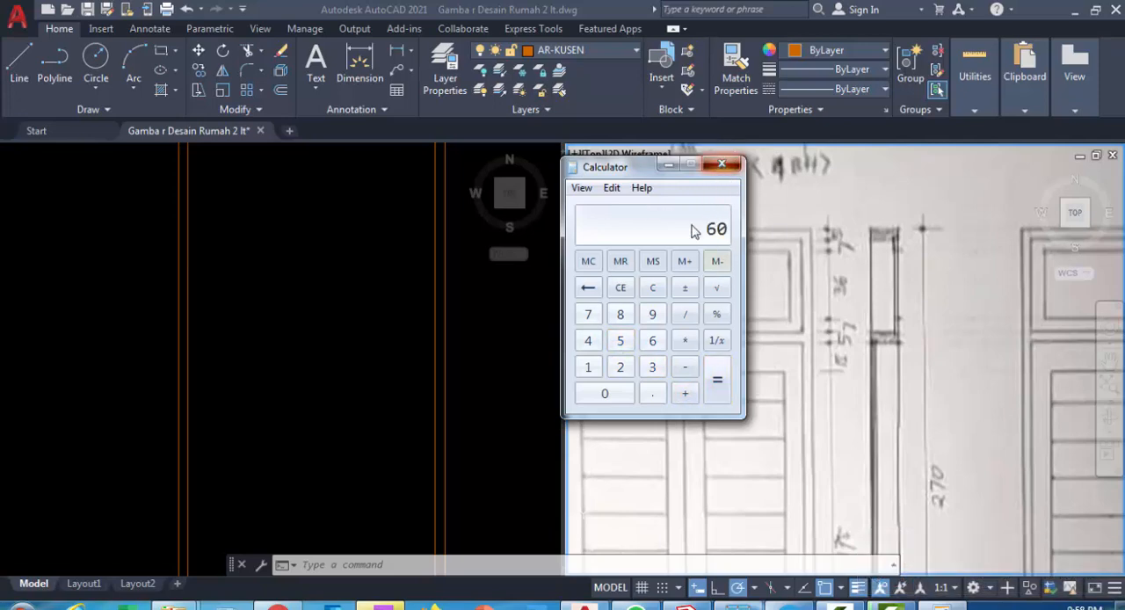
pyautogui.click(721, 166)
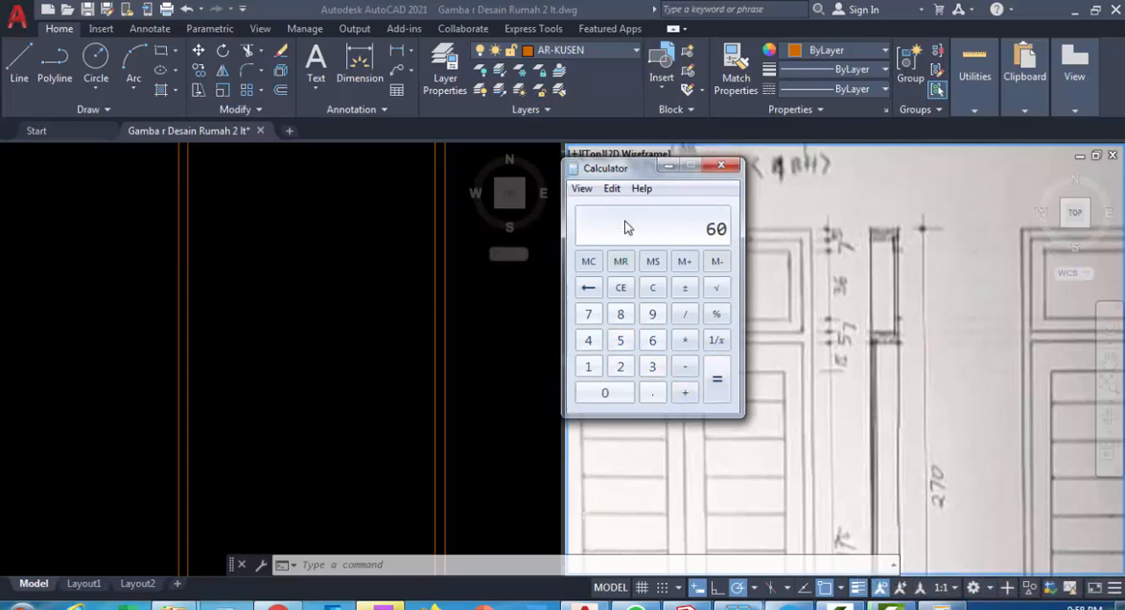
# Offset the outer top edge of the door elevation downward by 60 to mark the underside of the transom bar
pyautogui.scroll(-6, 310, 315)
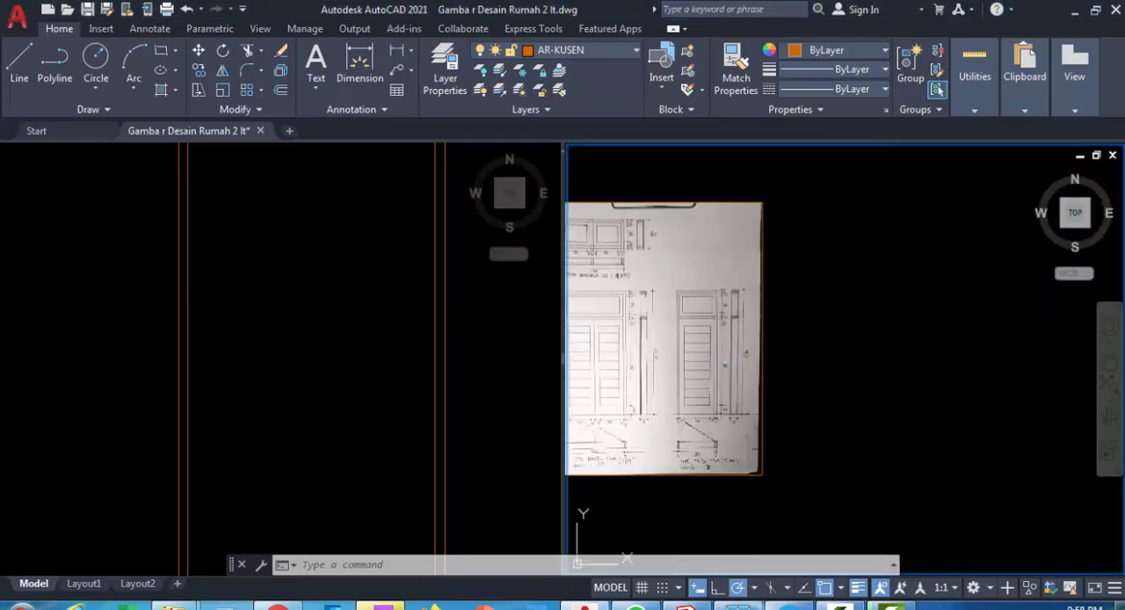
pyautogui.scroll(3, 719, 310)
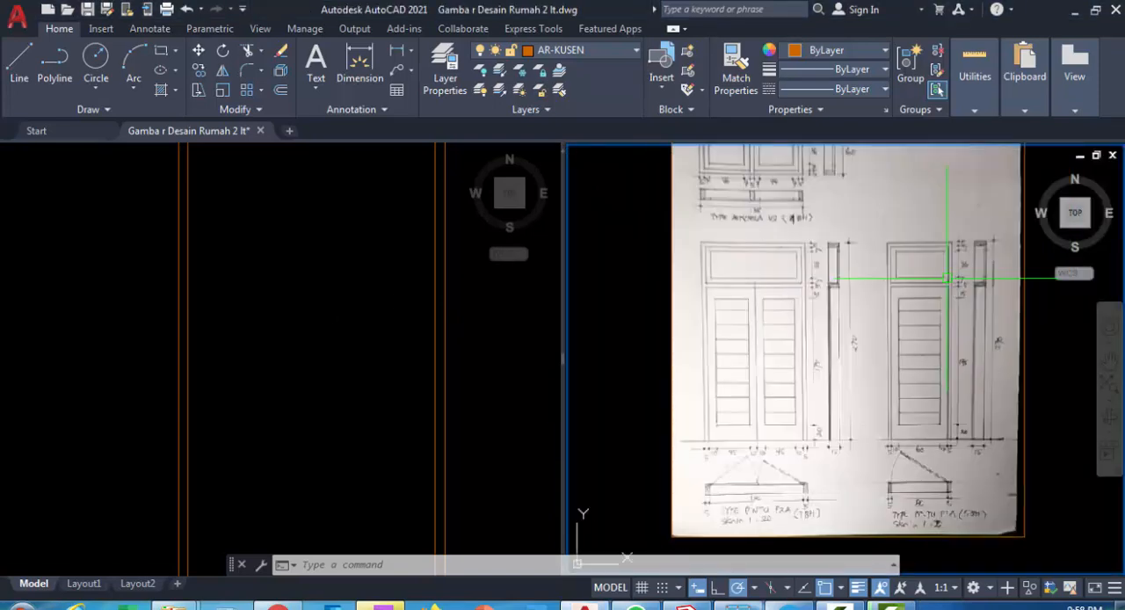
pyautogui.click(378, 304)
pyautogui.scroll(-4, 379, 304)
pyautogui.moveTo(374, 299); pyautogui.dragTo(372, 314, button='middle')
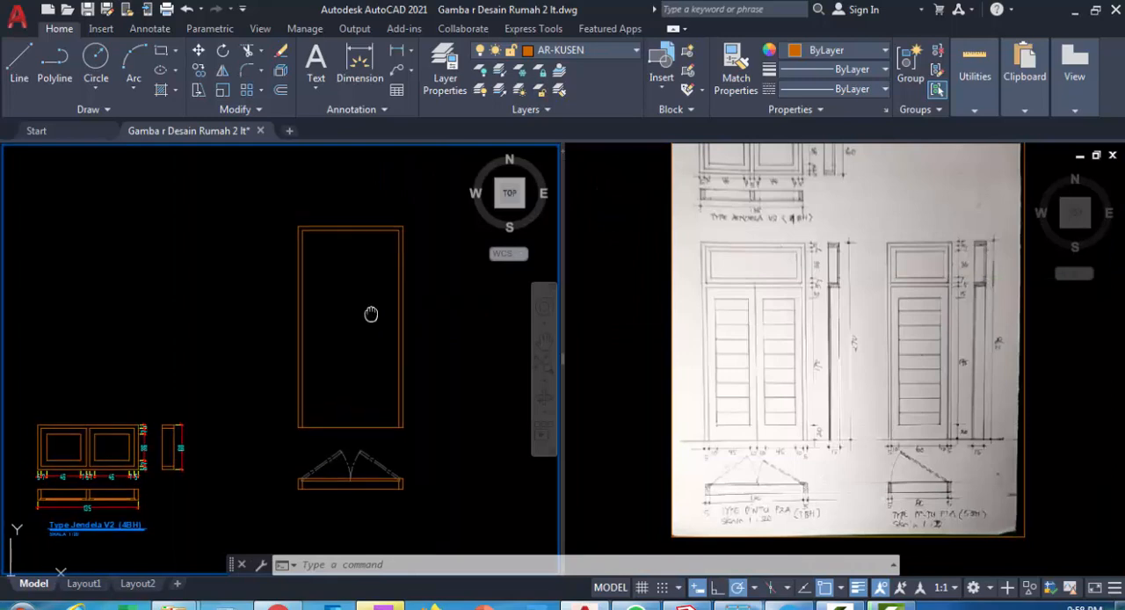
pyautogui.scroll(2, 362, 248)
pyautogui.moveTo(362, 245); pyautogui.dragTo(351, 292, button='middle')
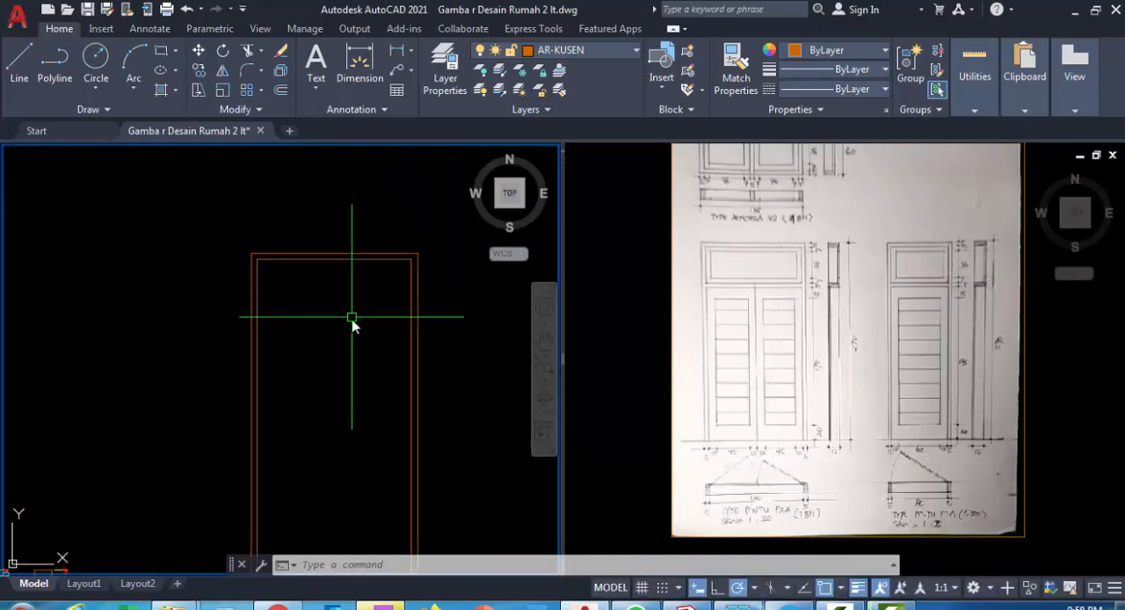
pyautogui.write('o')
pyautogui.press('Return')
pyautogui.write('60')
pyautogui.press('Return')
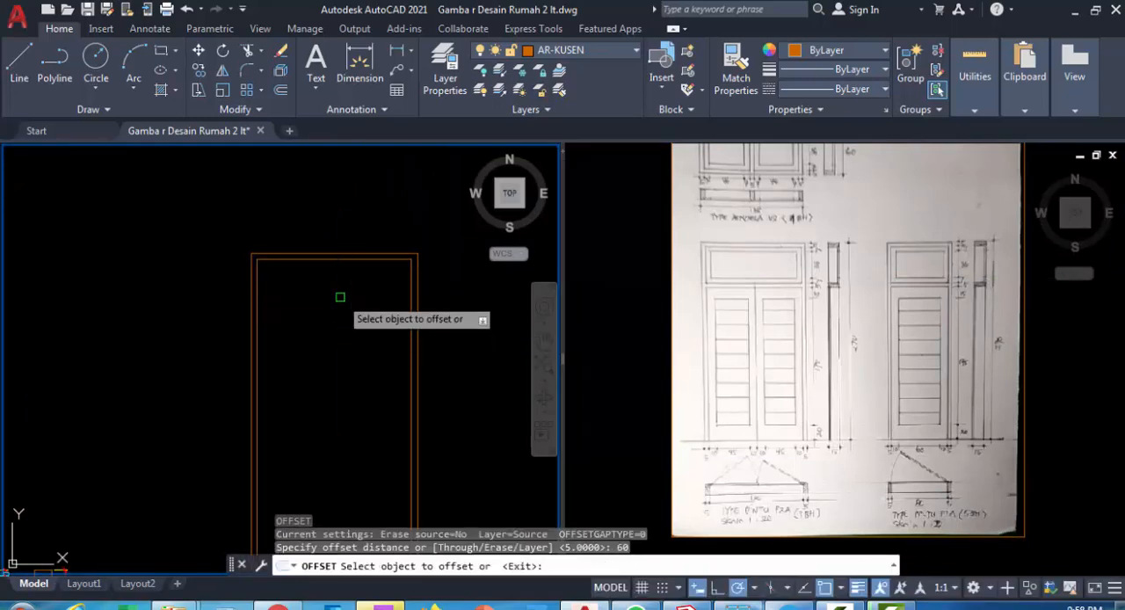
pyautogui.scroll(2, 352, 250)
pyautogui.click(353, 256)
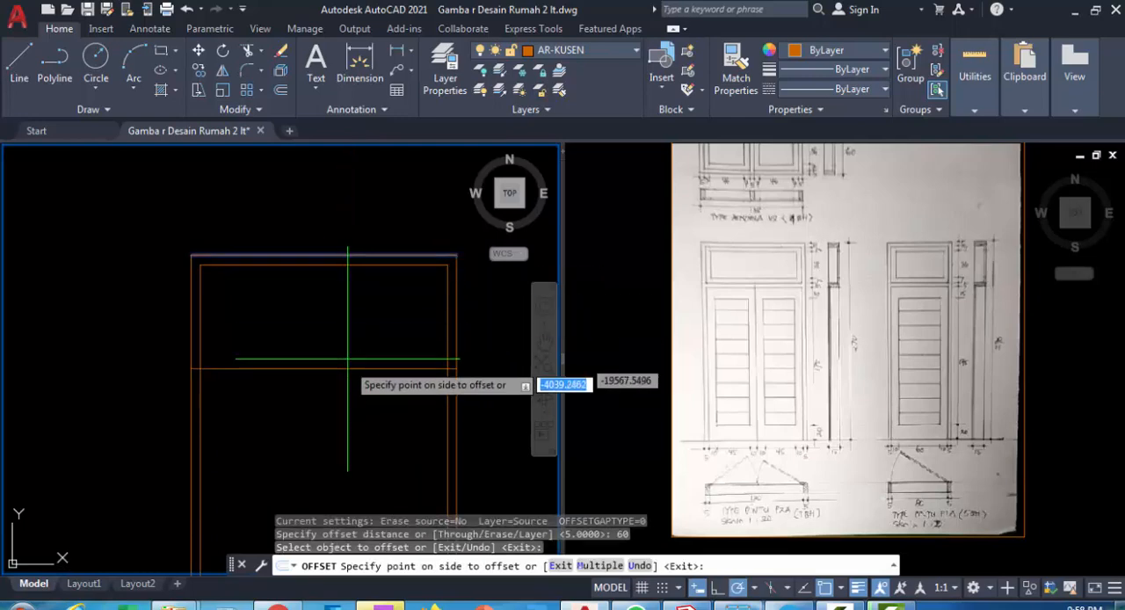
pyautogui.click(349, 401)
pyautogui.press('Escape')
# Offset the transom bar's lower line upward by 5 to form its upper edge
pyautogui.write('o')
pyautogui.press('Return')
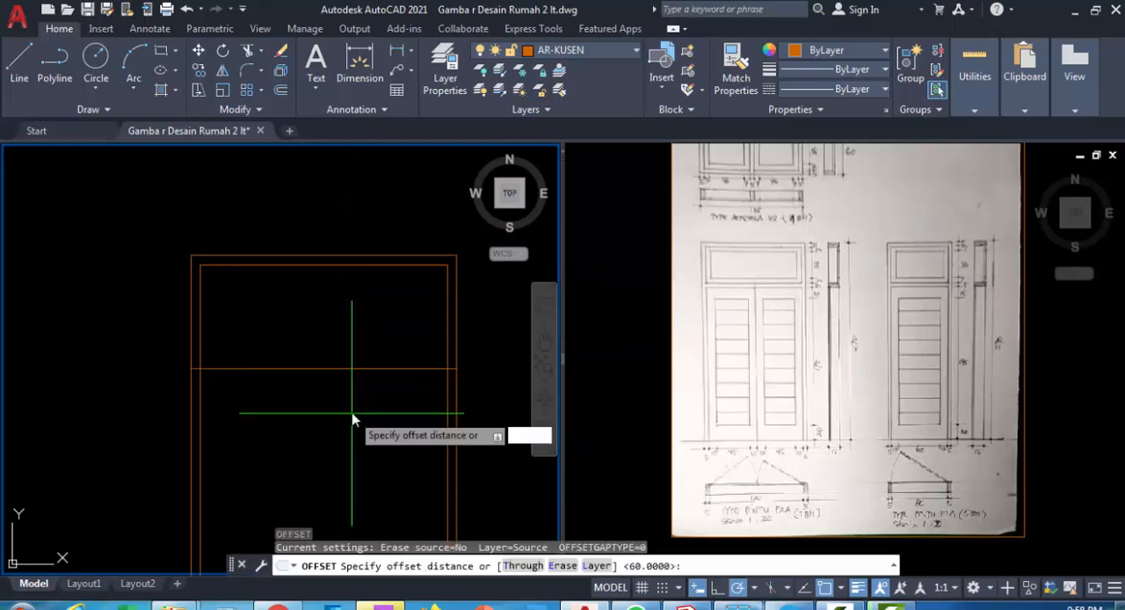
pyautogui.write('5')
pyautogui.press('Return')
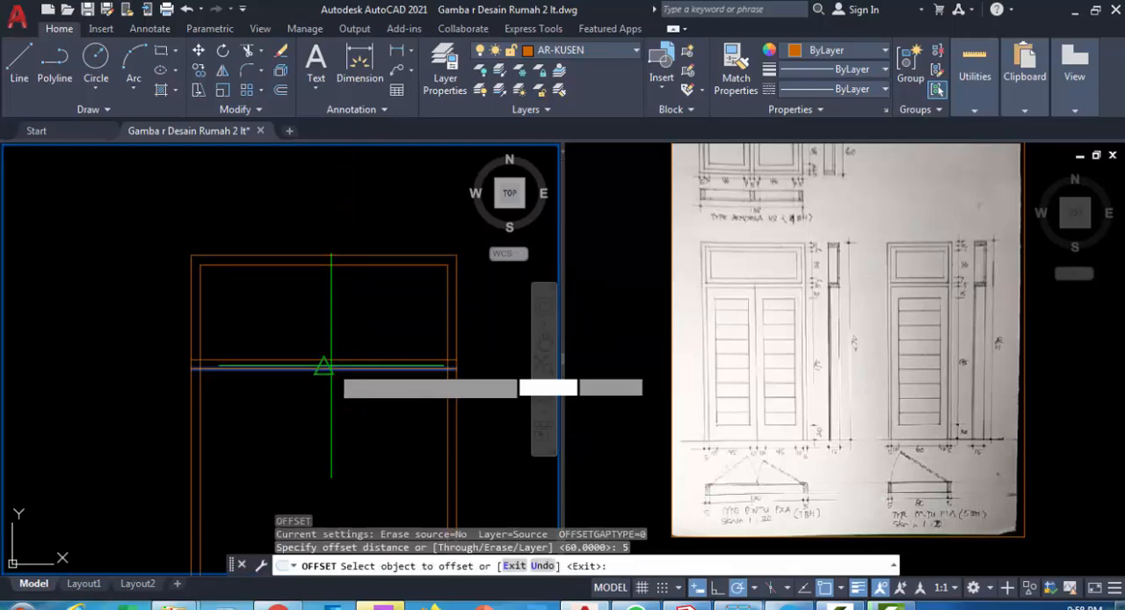
pyautogui.click(333, 368)
pyautogui.click(329, 320)
pyautogui.press('Escape')
pyautogui.press('Escape')
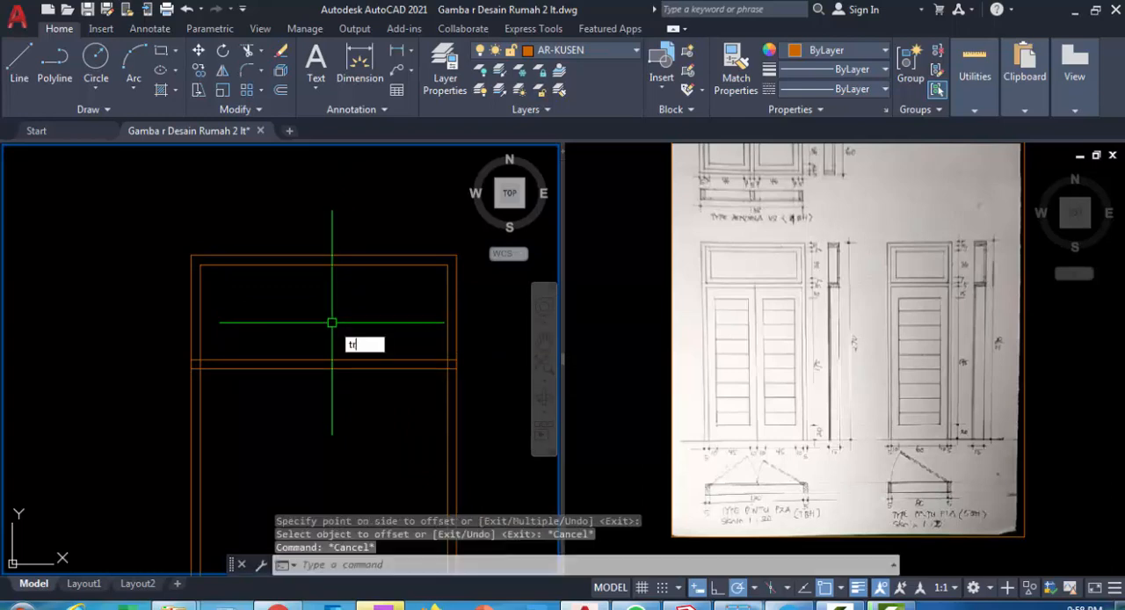
# Trim the transom bar lines beyond the inner jamb lines and the inner jamb lines between the two bar edges
pyautogui.write('tr')
pyautogui.press('Return')
pyautogui.press('Return')
pyautogui.scroll(7, 466, 382)
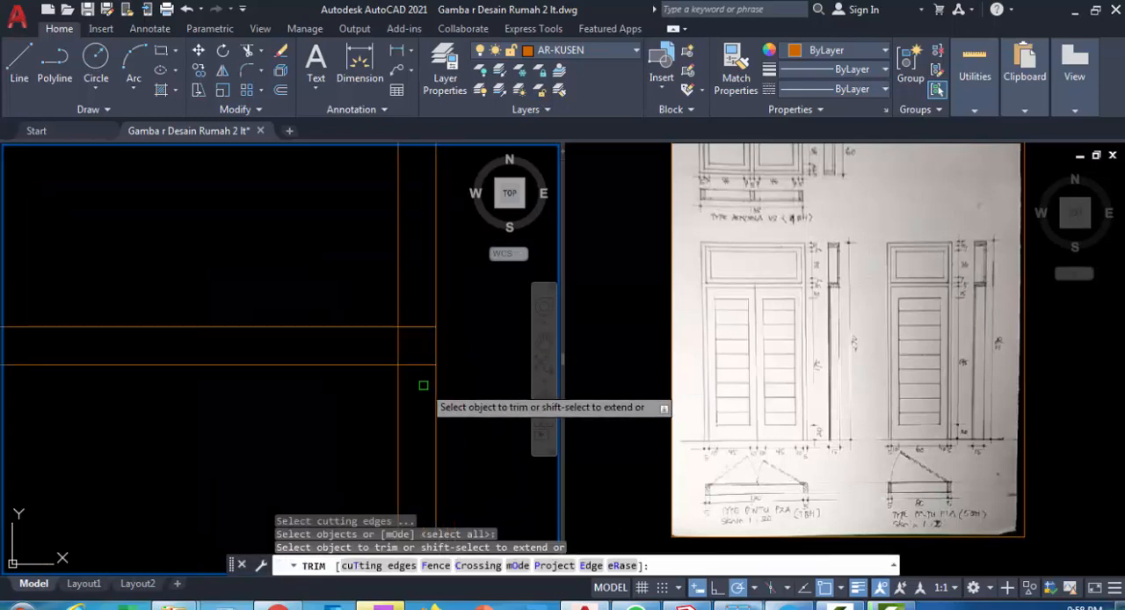
pyautogui.click(423, 385)
pyautogui.click(415, 318)
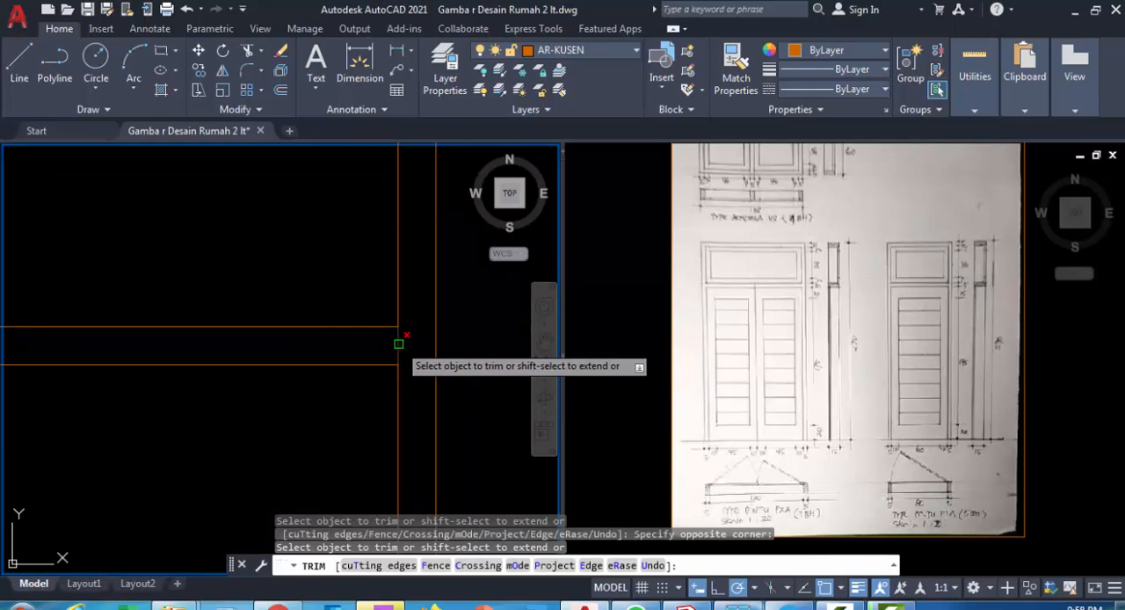
pyautogui.scroll(-4, 398, 343)
pyautogui.scroll(4, 167, 329)
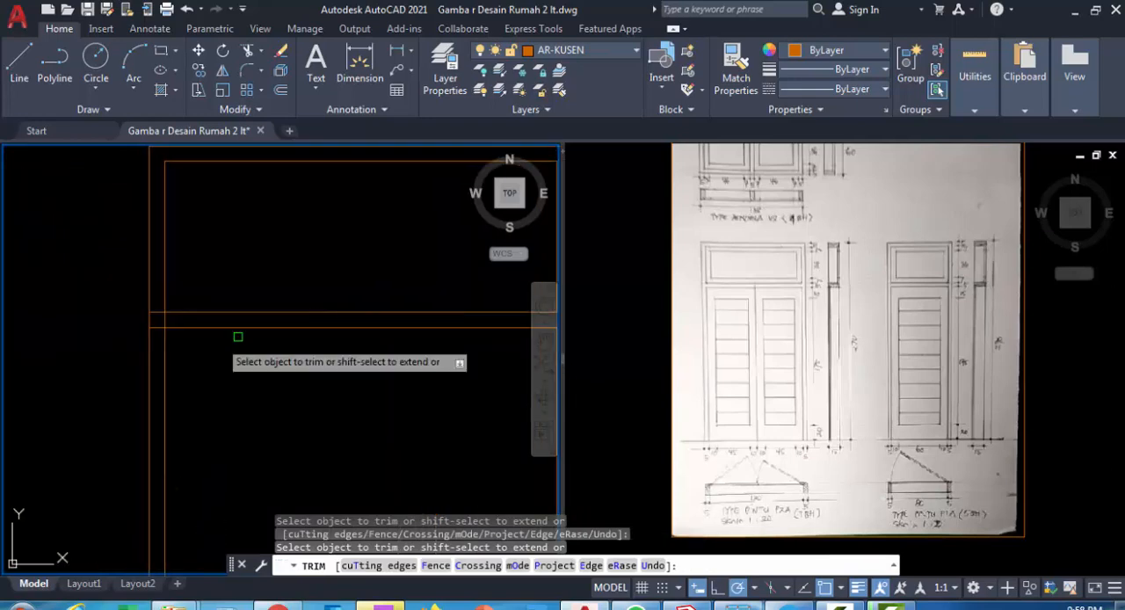
pyautogui.click(160, 310)
pyautogui.click(144, 319)
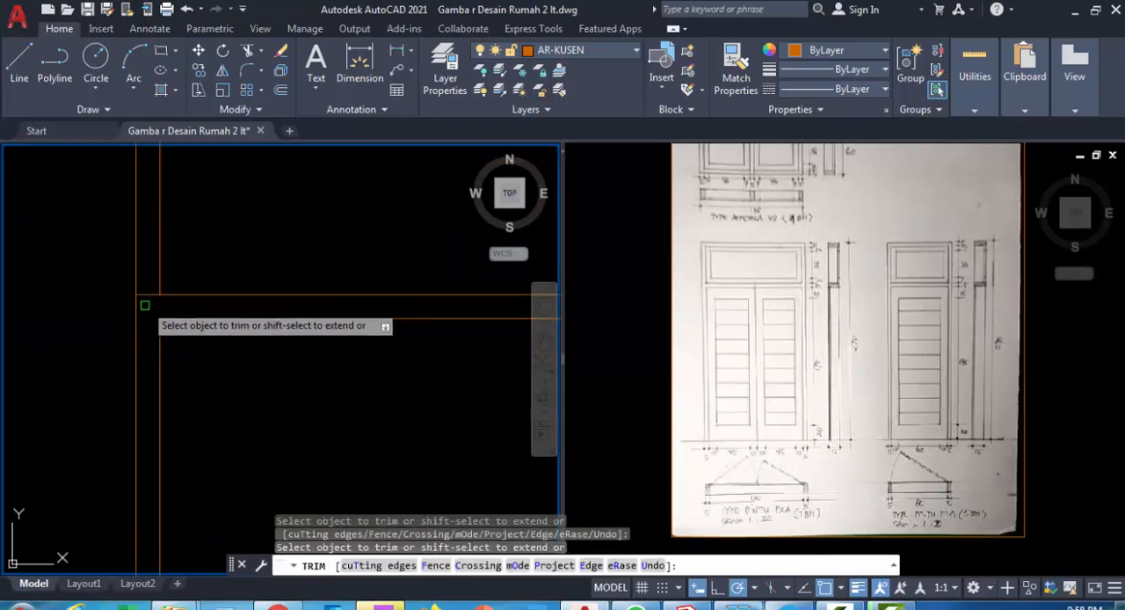
pyautogui.click(145, 294)
pyautogui.scroll(-2, 294, 365)
pyautogui.moveTo(324, 362); pyautogui.dragTo(355, 307, button='middle')
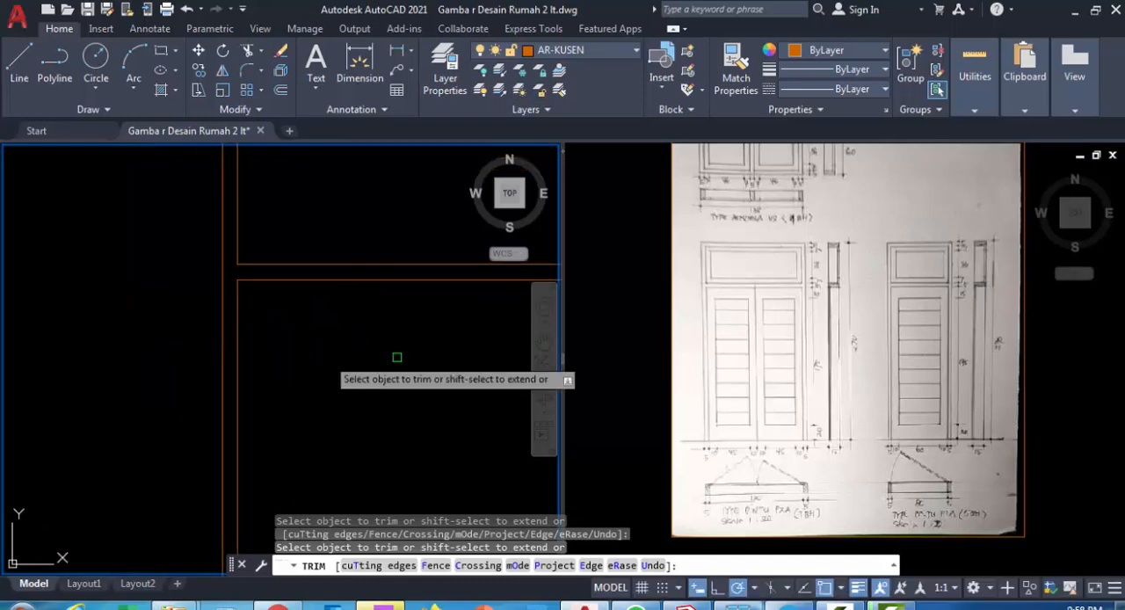
pyautogui.scroll(-2, 296, 339)
pyautogui.press('Escape')
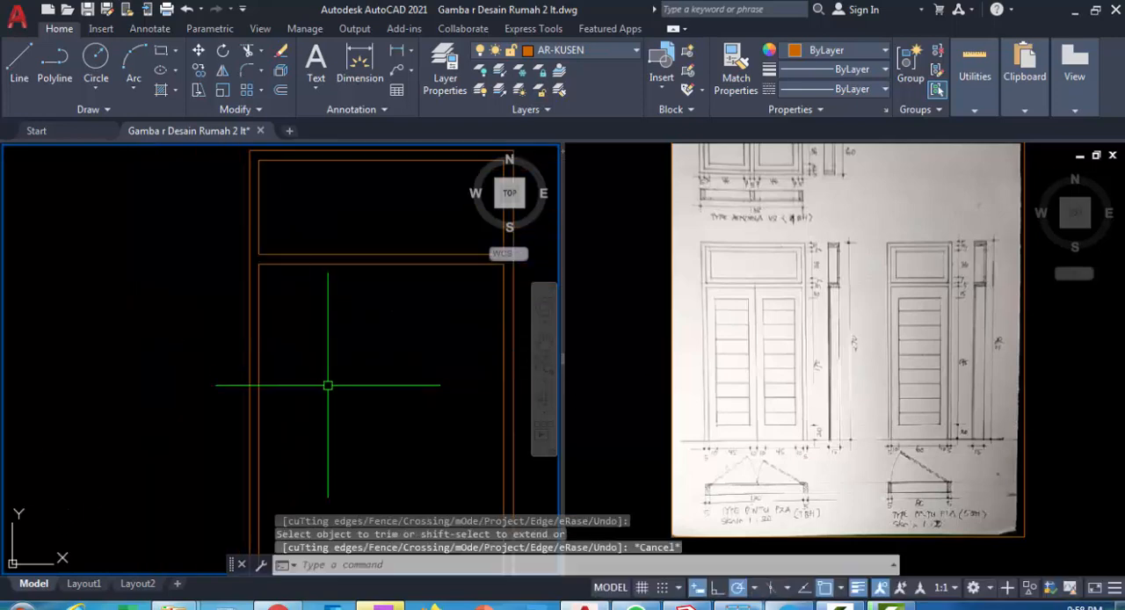
# Draw the left door leaf as a 65 by 210 rectangle from the transom bar's lower-edge midpoint to the left inner jamb's foot
pyautogui.write('rec')
pyautogui.press('Return')
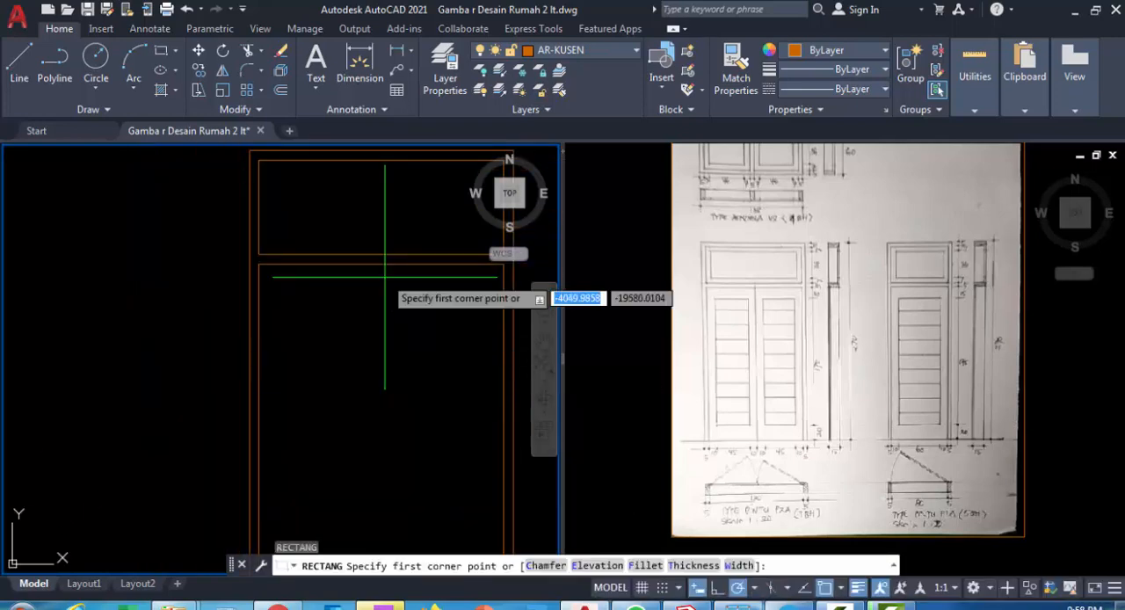
pyautogui.click(381, 263)
pyautogui.scroll(-2, 327, 370)
pyautogui.moveTo(326, 383); pyautogui.dragTo(329, 269, button='middle')
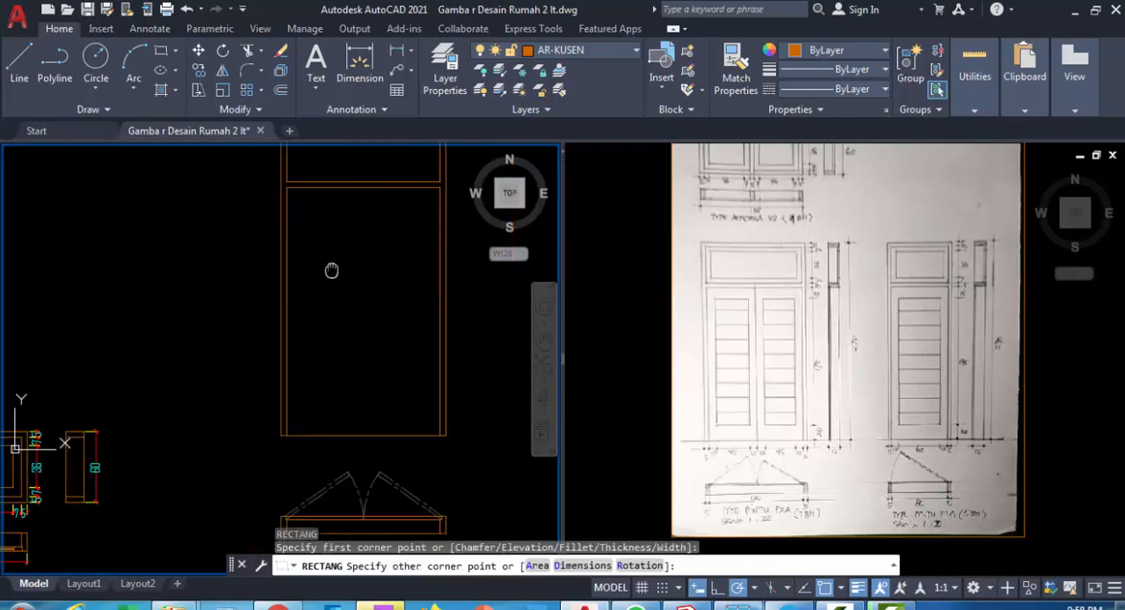
pyautogui.scroll(2, 319, 433)
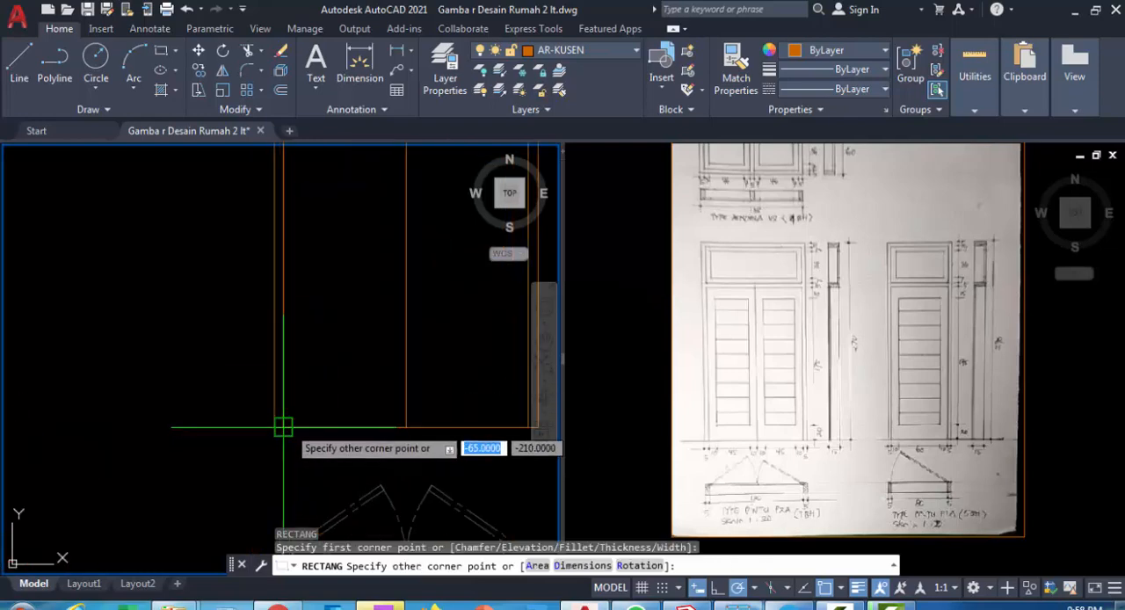
pyautogui.click(283, 427)
pyautogui.scroll(-2, 334, 422)
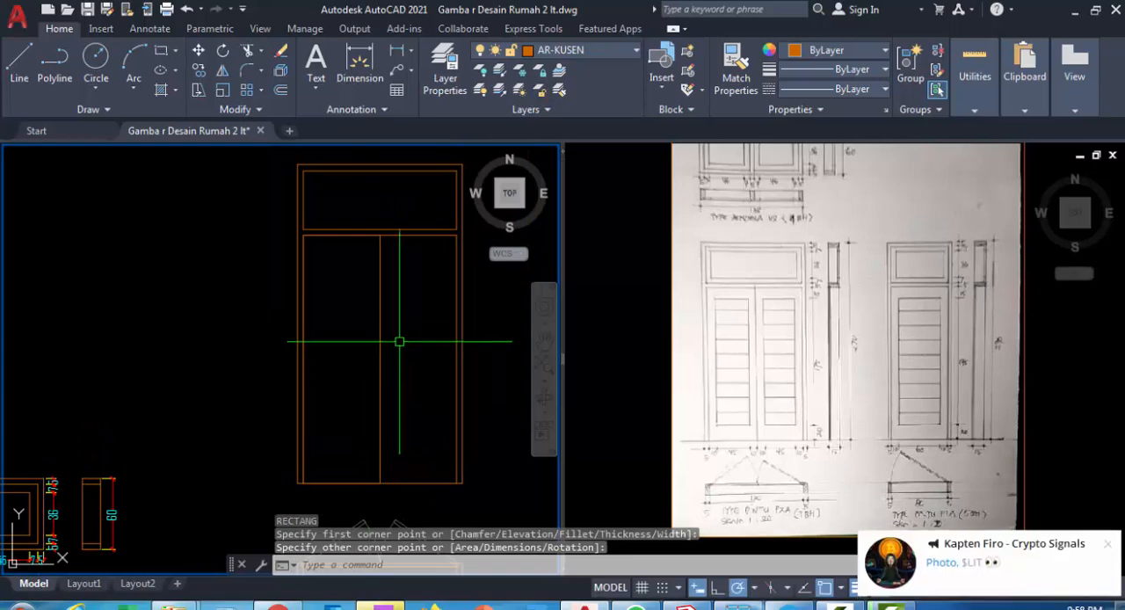
# Explode the left door leaf rectangle into separate lines
pyautogui.click(382, 298)
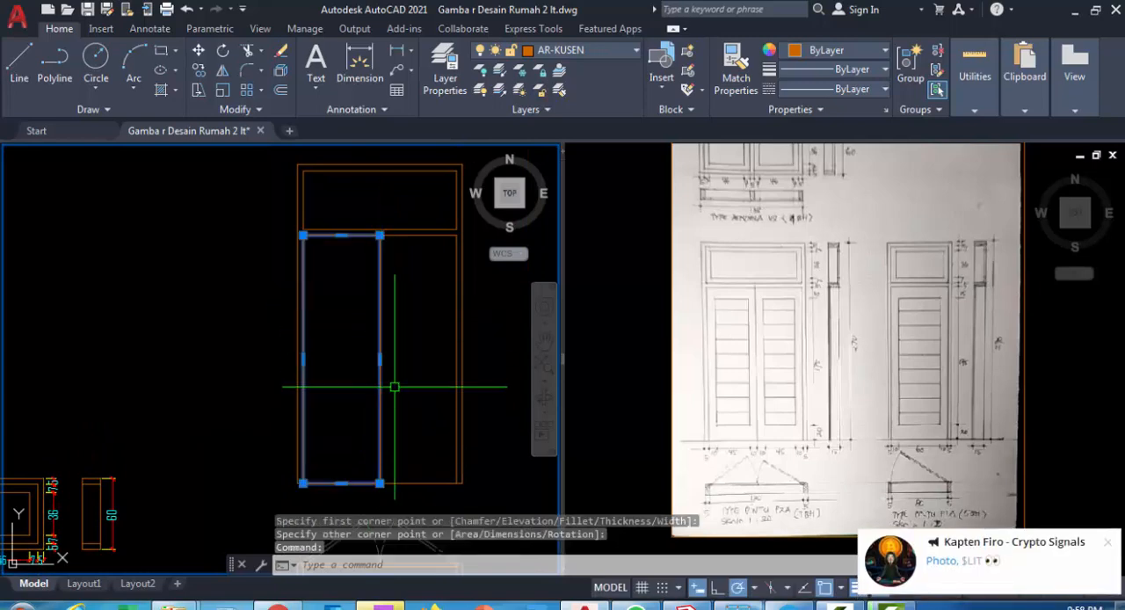
pyautogui.write('x')
pyautogui.press('Return')
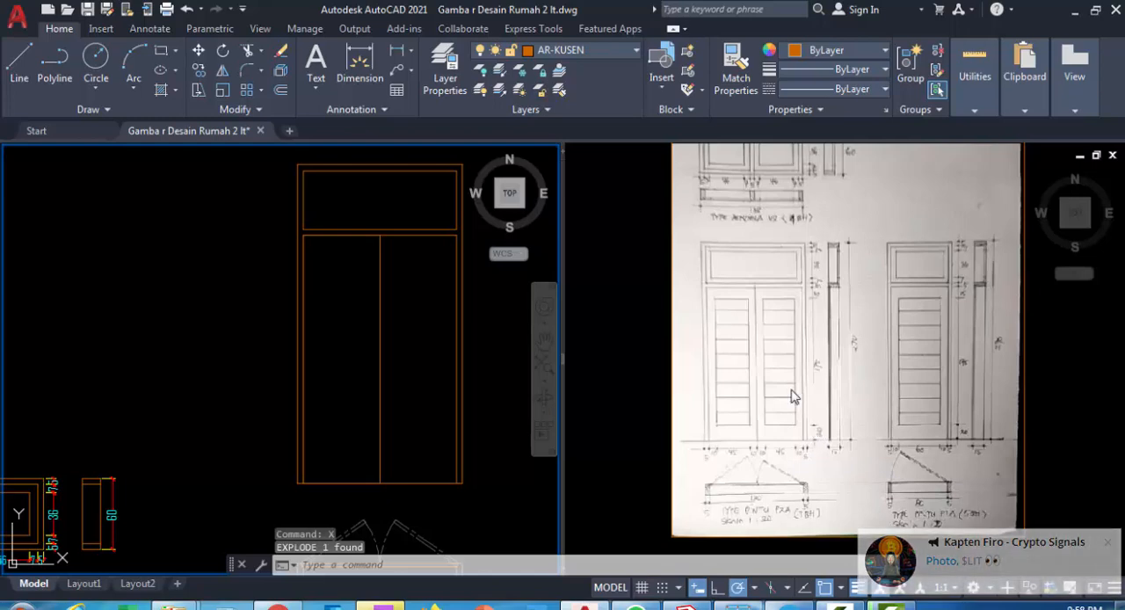
# Read the leaf's rail and stile widths in the double-door sketch and offset the left leaf's top edge downward by 15
pyautogui.click(738, 465)
pyautogui.scroll(2, 742, 464)
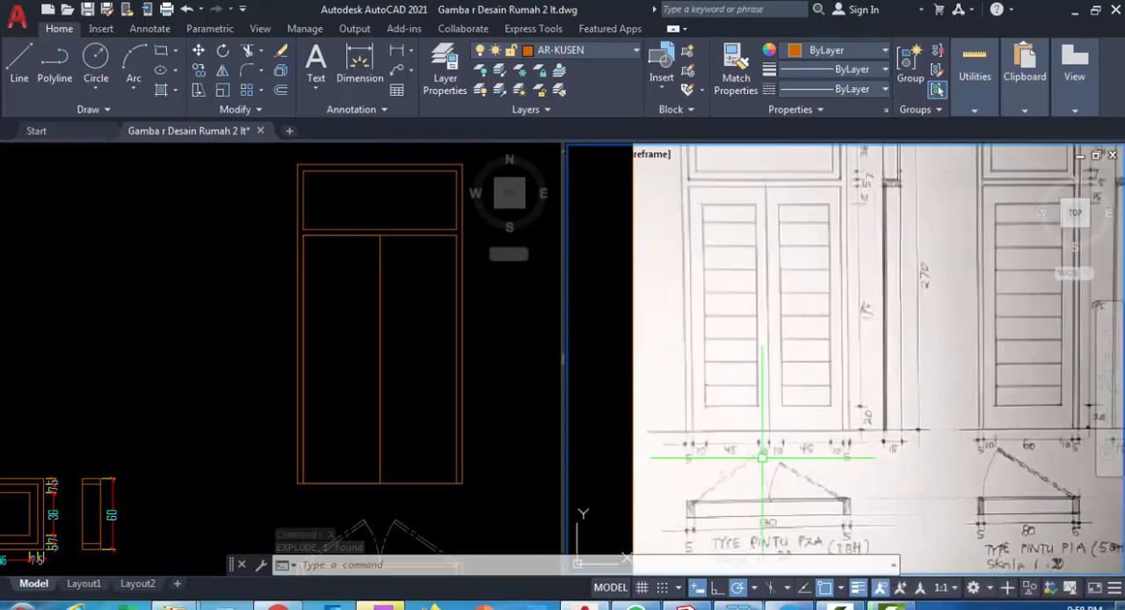
pyautogui.scroll(1, 782, 483)
pyautogui.scroll(-1, 829, 413)
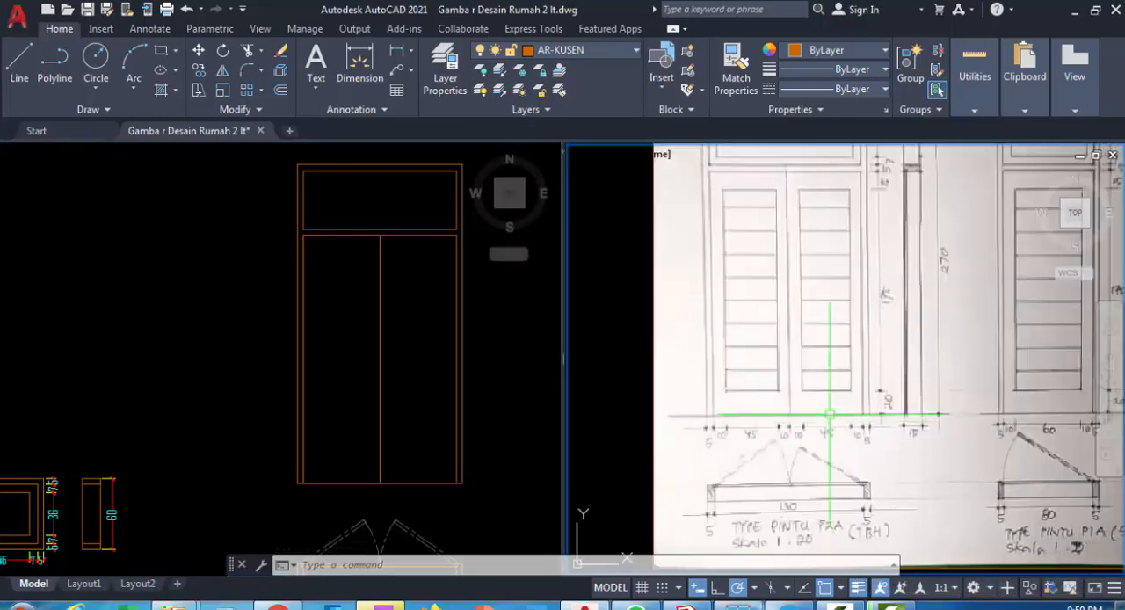
pyautogui.scroll(2, 845, 174)
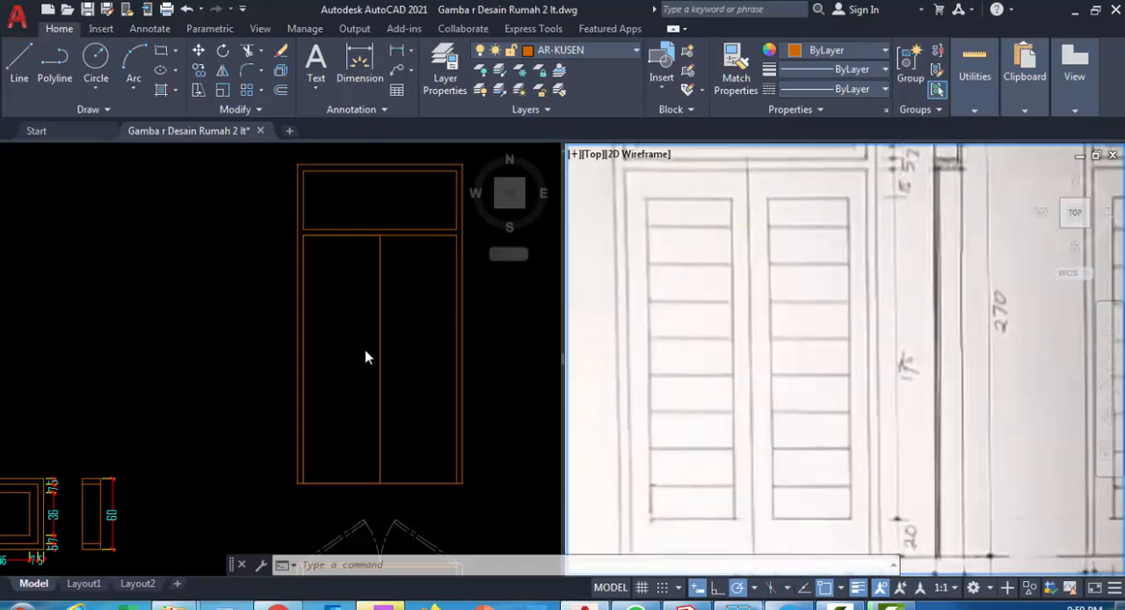
pyautogui.click(341, 324)
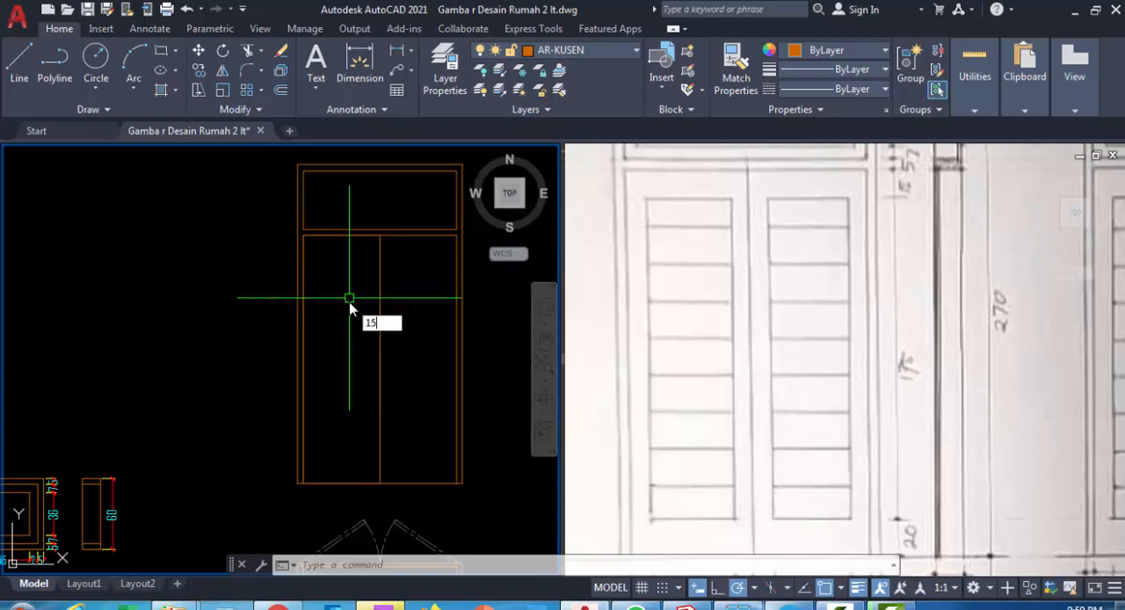
pyautogui.press('Return')
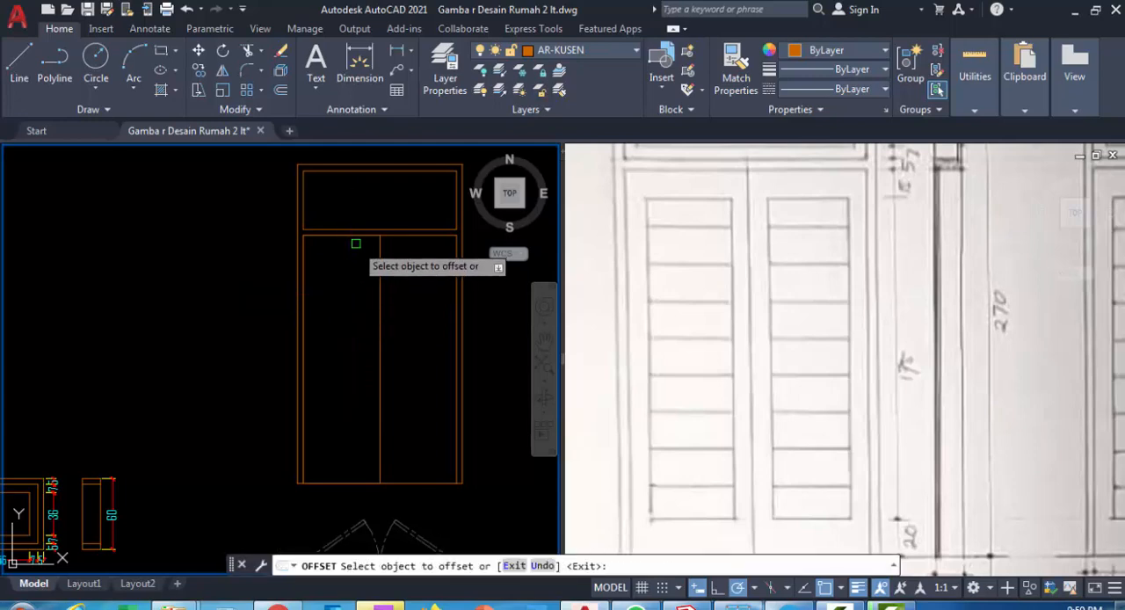
pyautogui.click(351, 235)
pyautogui.click(341, 299)
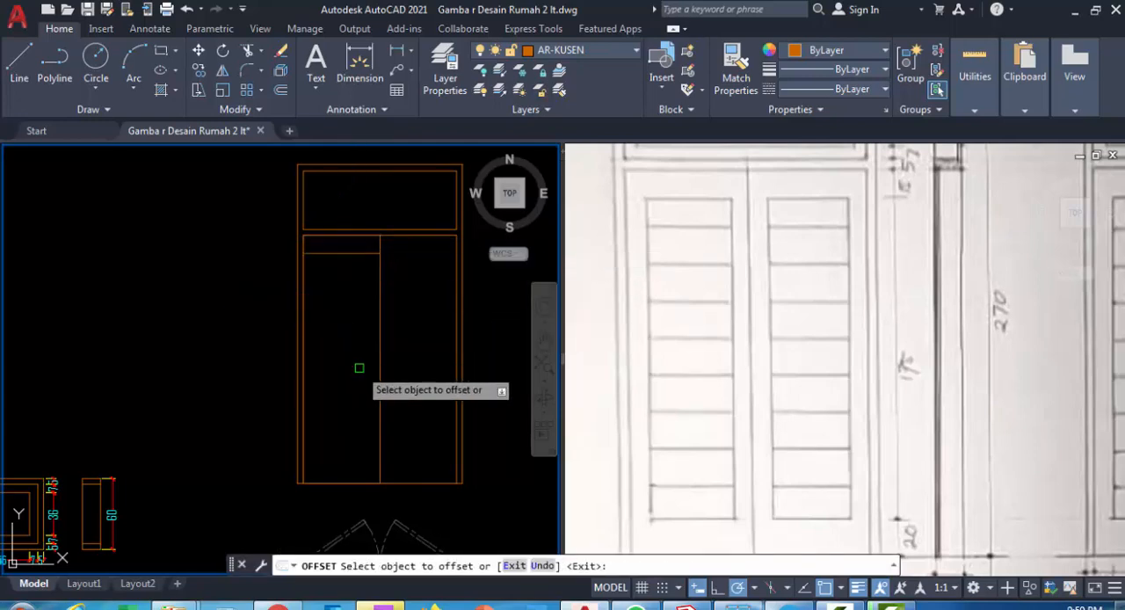
pyautogui.press('Return')
# Offset both vertical edges of the left door leaf inward by 10 to form its stiles
pyautogui.write('o')
pyautogui.press('Return')
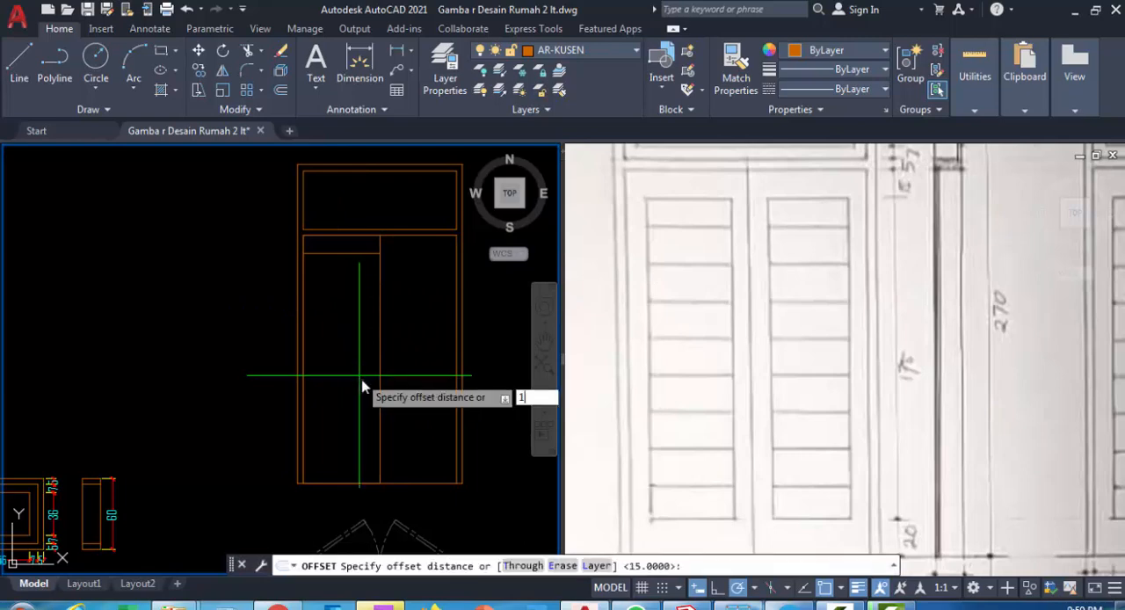
pyautogui.press('Return')
pyautogui.click(379, 329)
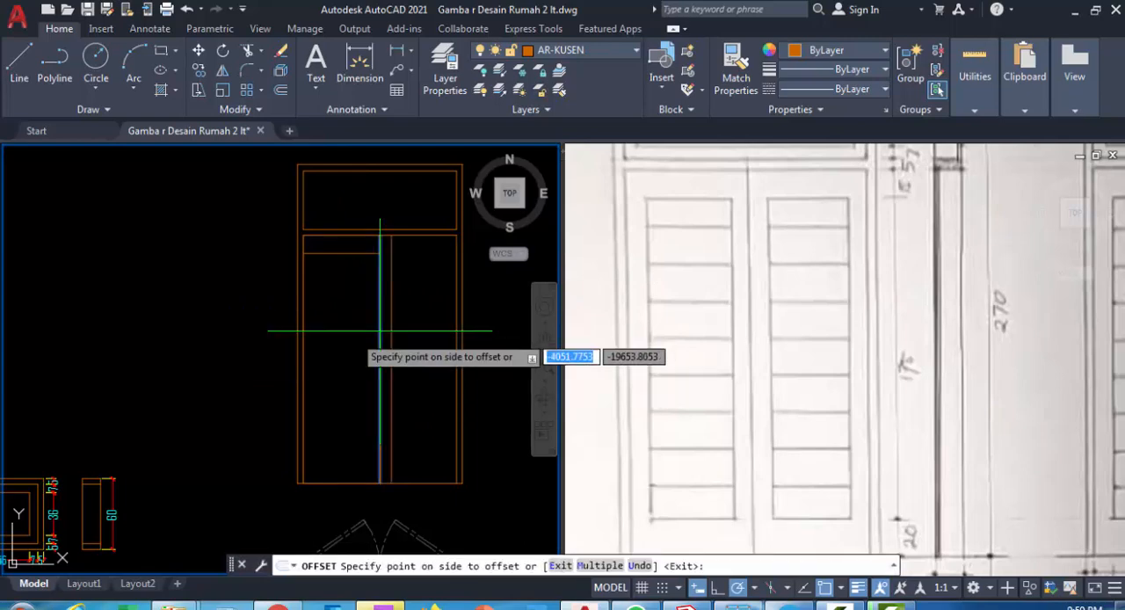
pyautogui.click(334, 344)
pyautogui.click(304, 309)
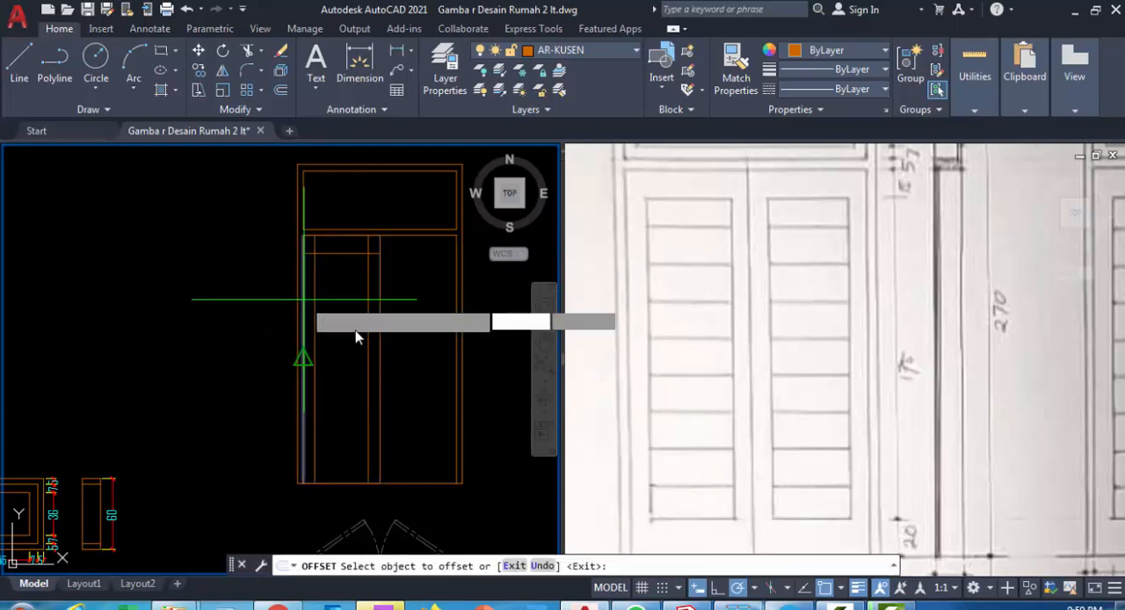
pyautogui.click(359, 345)
pyautogui.press('Escape')
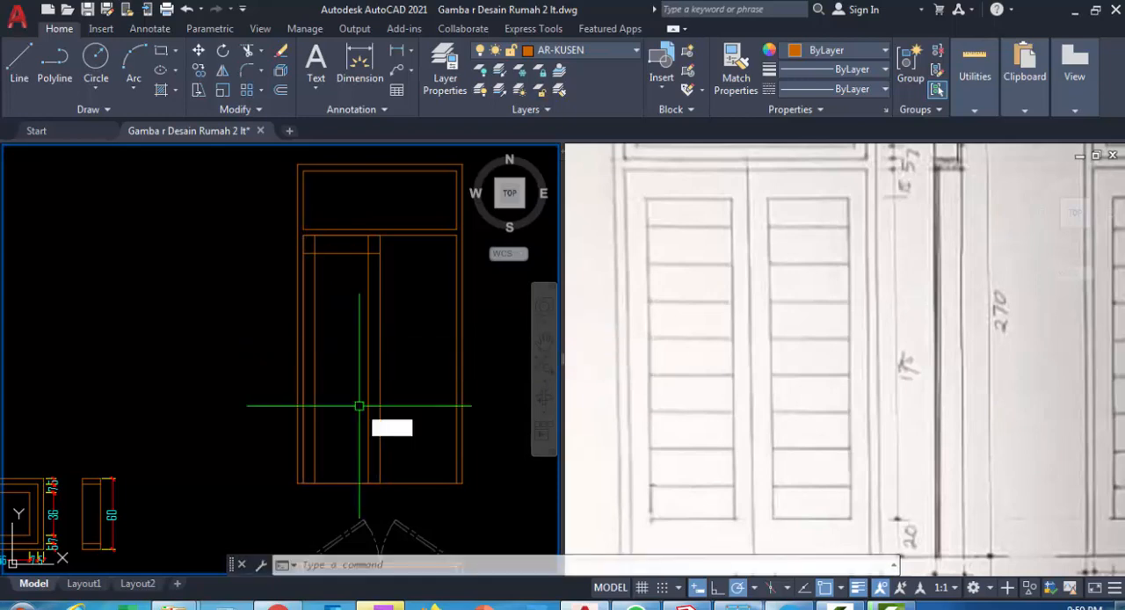
# Offset the left leaf's bottom edge upward by 20 to form the bottom rail
pyautogui.write('o')
pyautogui.press('Return')
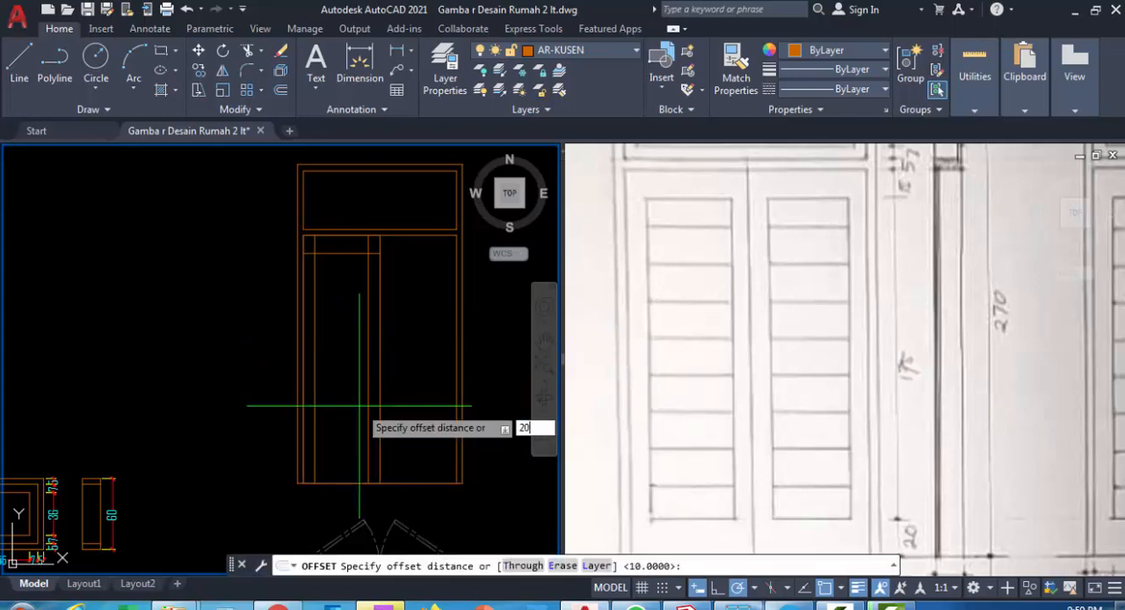
pyautogui.press('Return')
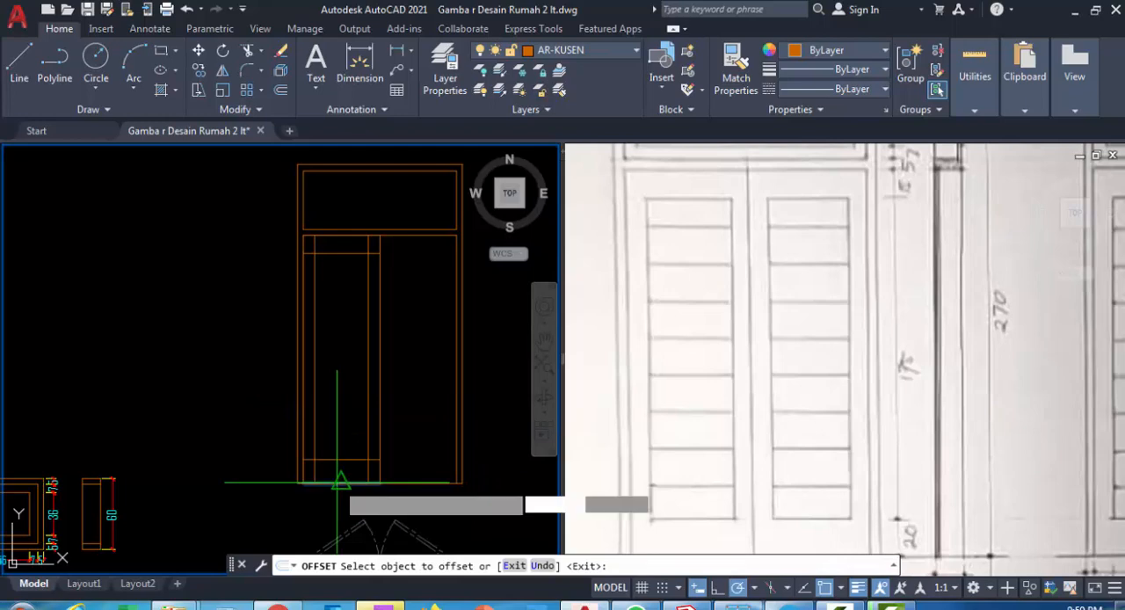
pyautogui.click(339, 481)
pyautogui.click(349, 391)
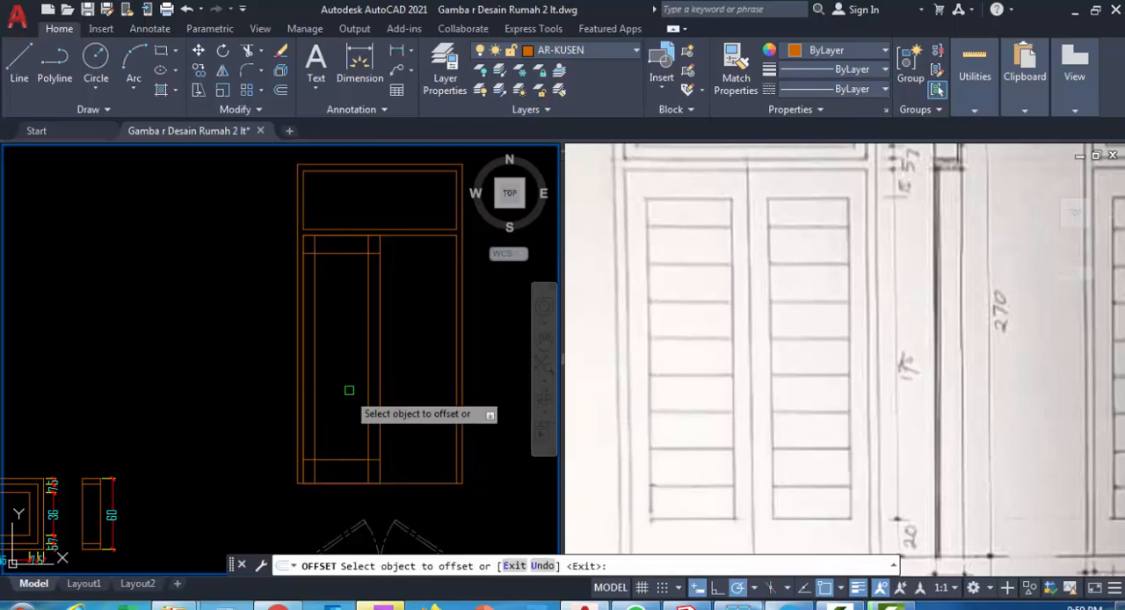
pyautogui.press('Return')
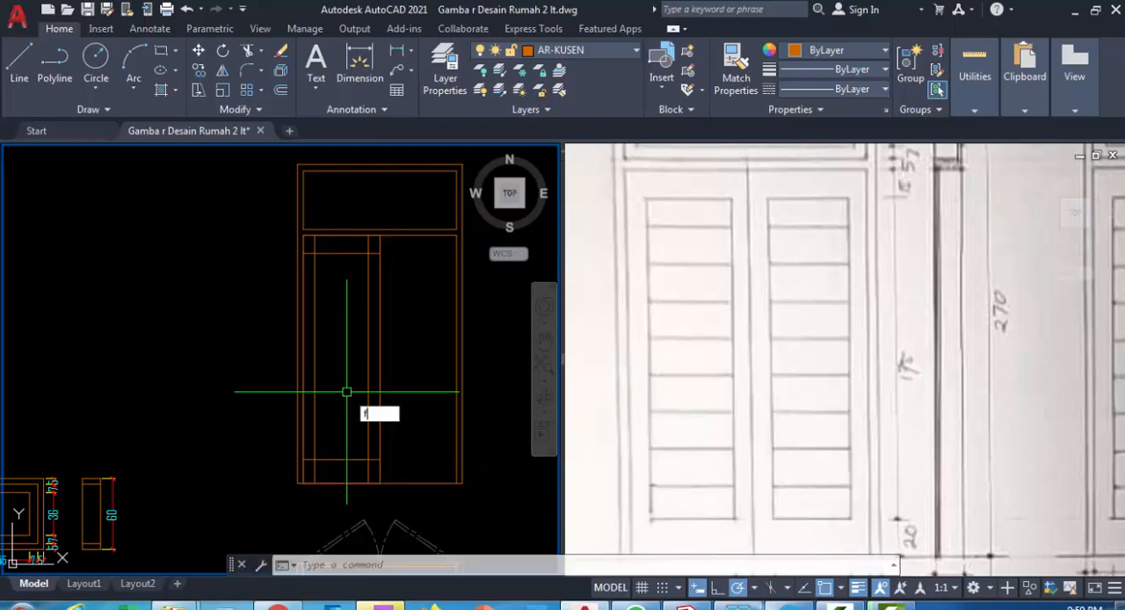
# Fillet the two lower corners of the left leaf's inner panel with radius 0
pyautogui.write('f')
pyautogui.press('Return')
pyautogui.write('r')
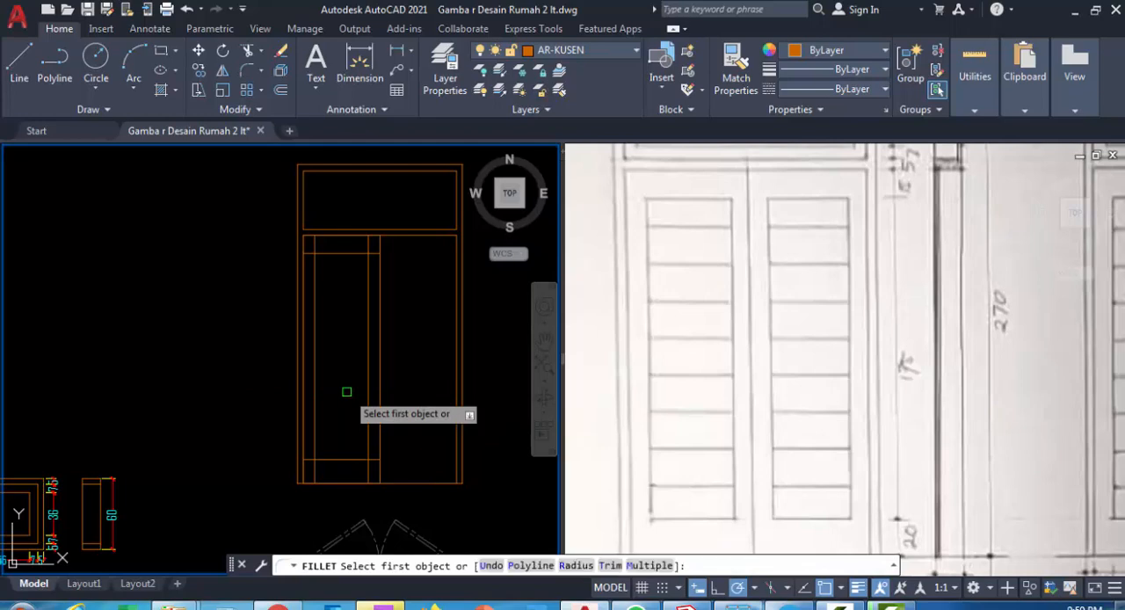
pyautogui.press('Return')
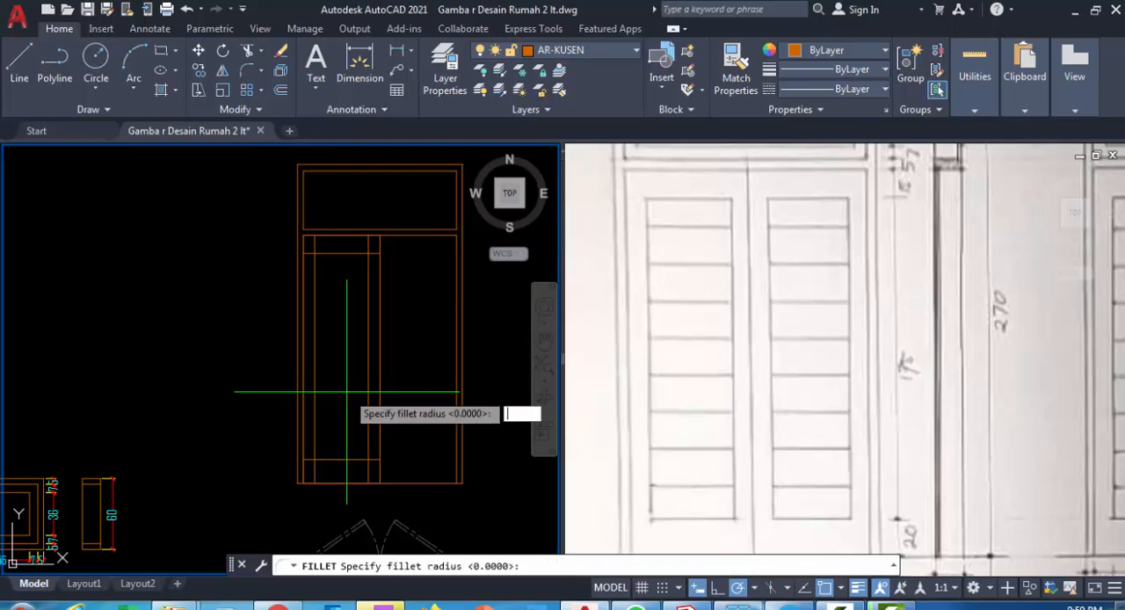
pyautogui.write('0')
pyautogui.press('Return')
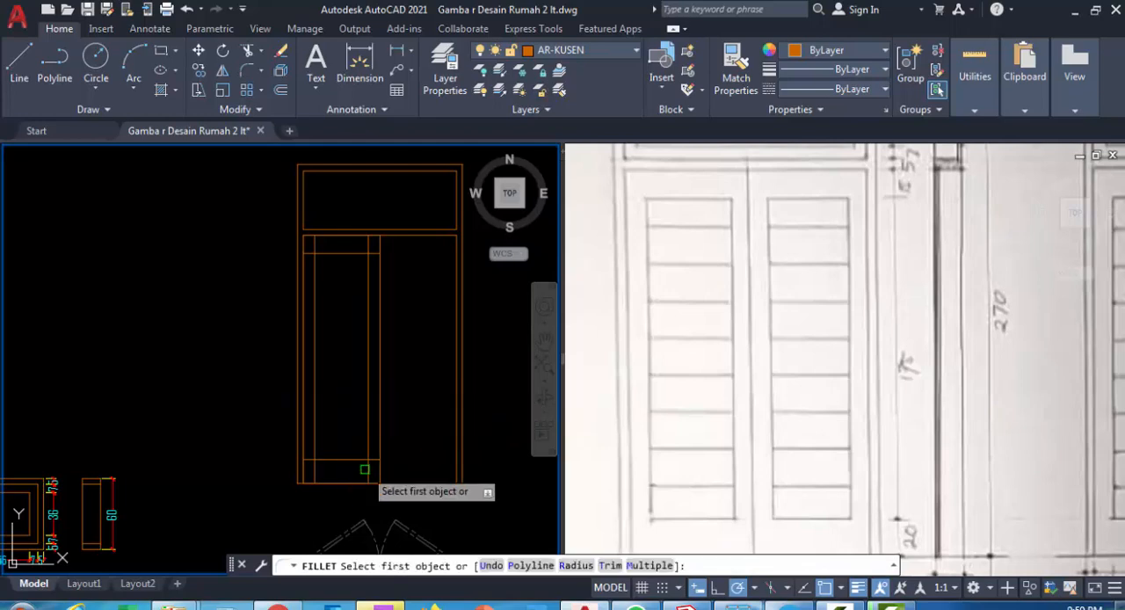
pyautogui.scroll(2, 352, 454)
pyautogui.click(353, 455)
pyautogui.click(369, 422)
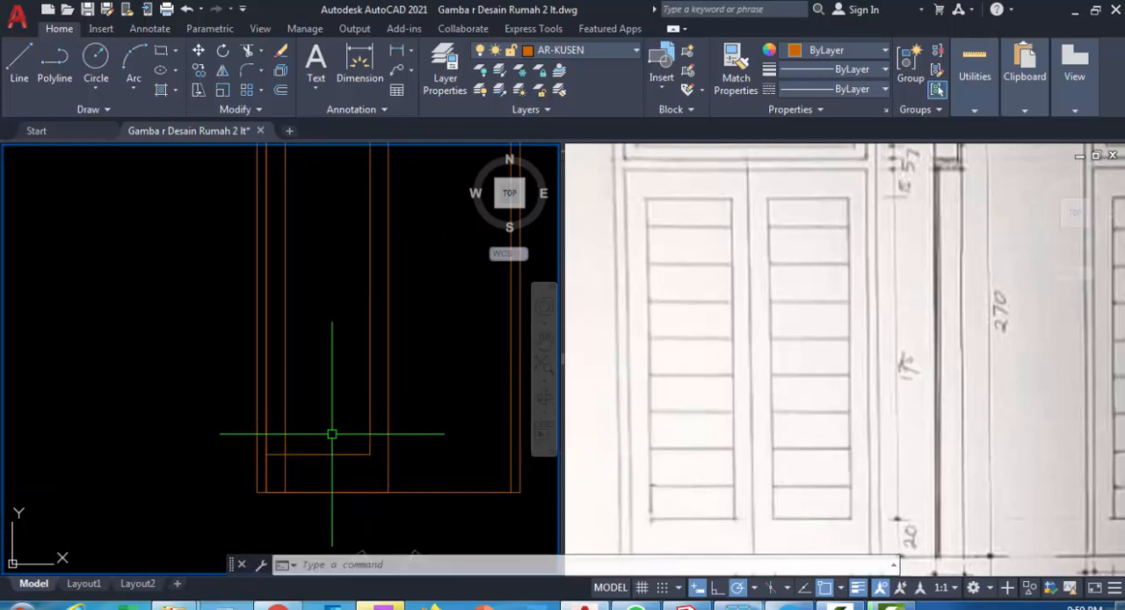
pyautogui.press('Return')
pyautogui.click(304, 453)
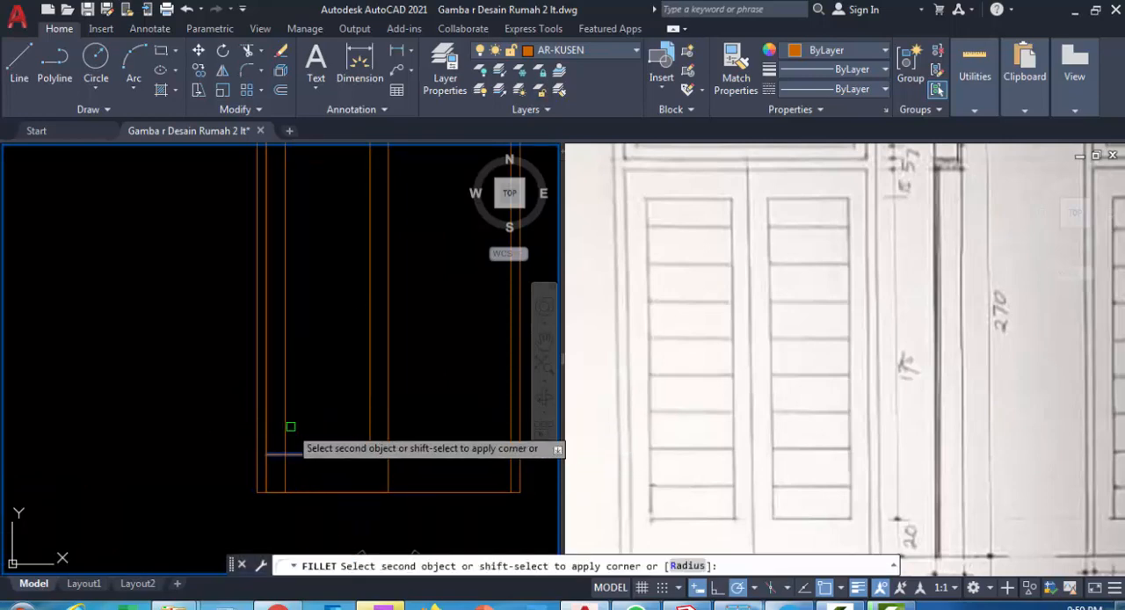
pyautogui.click(288, 423)
# Close the two upper corners of the left leaf's inner panel with the same zero-radius fillet
pyautogui.moveTo(288, 422)
pyautogui.mouseDown(button='middle')
pyautogui.moveTo(302, 369)
pyautogui.moveTo(263, 369)
pyautogui.mouseUp(button='middle')
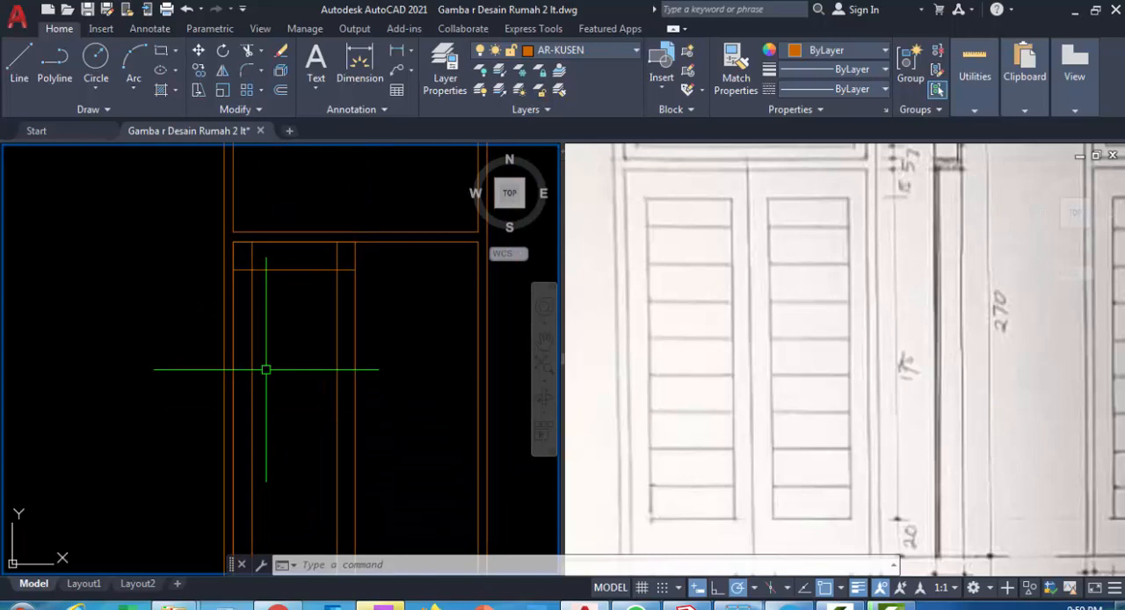
pyautogui.press('Return')
pyautogui.click(254, 325)
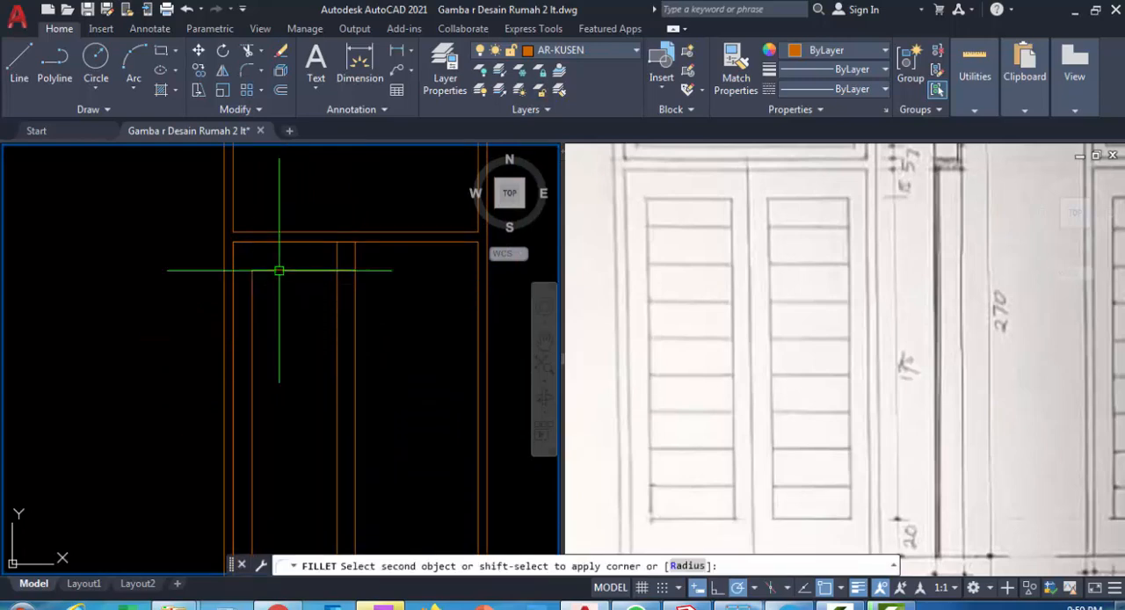
pyautogui.click(275, 271)
pyautogui.press('Return')
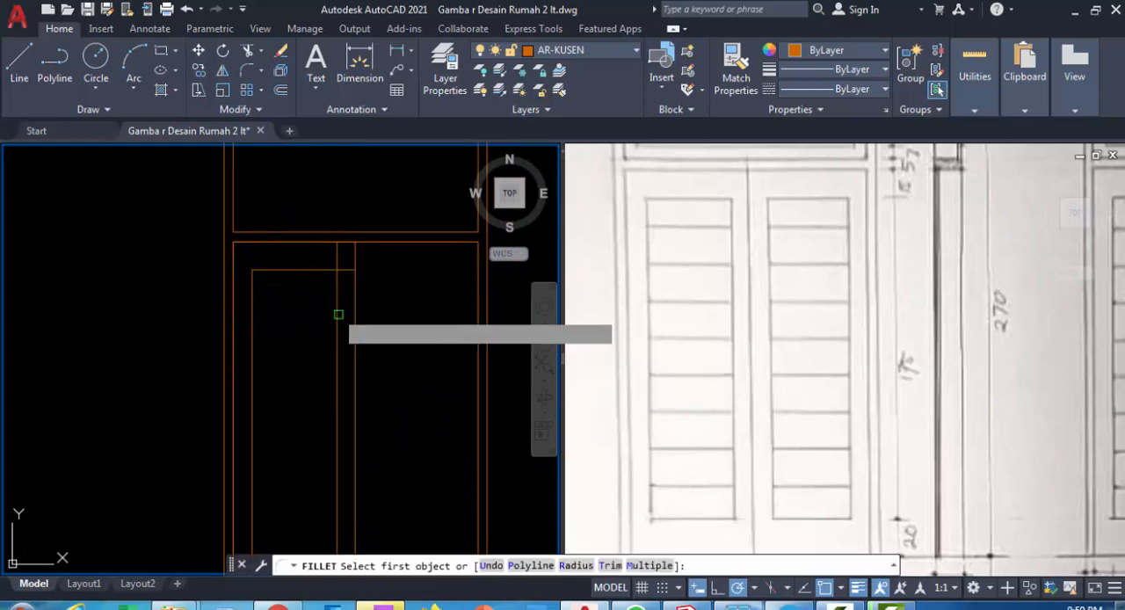
pyautogui.click(337, 314)
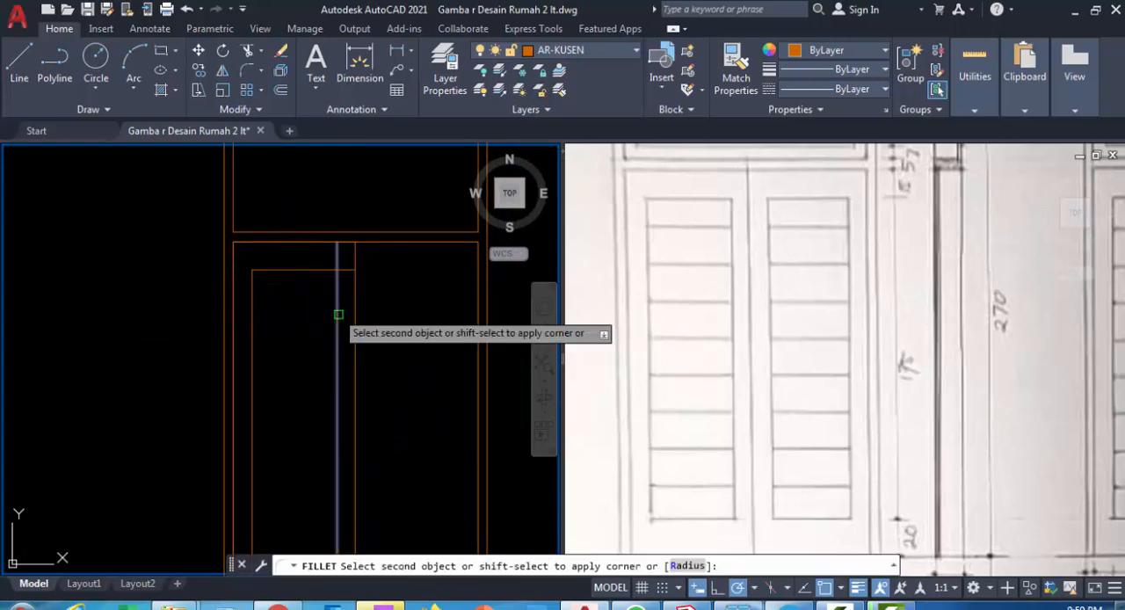
pyautogui.click(307, 270)
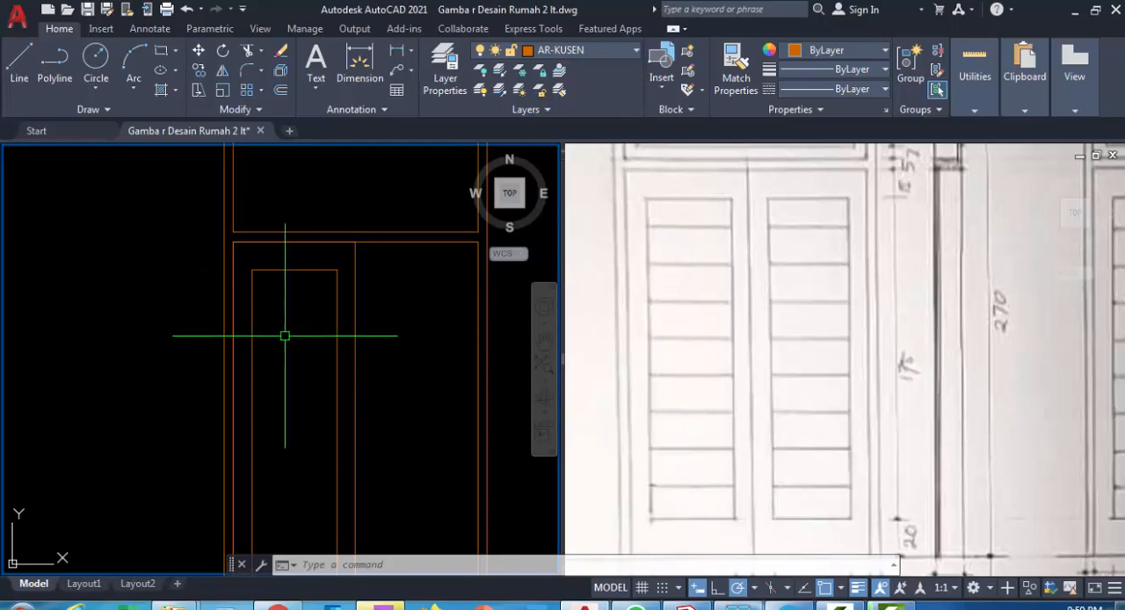
# Divide the left vertical line of the leaf's inner panel into 9 segments to mark the slat positions
pyautogui.scroll(-3, 288, 335)
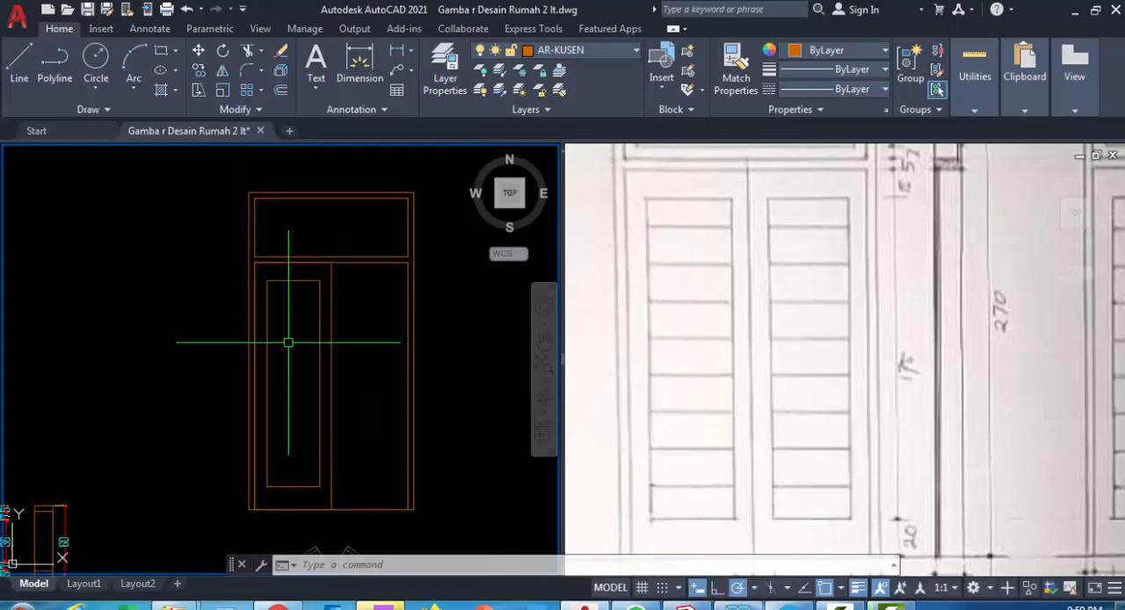
pyautogui.write('d')
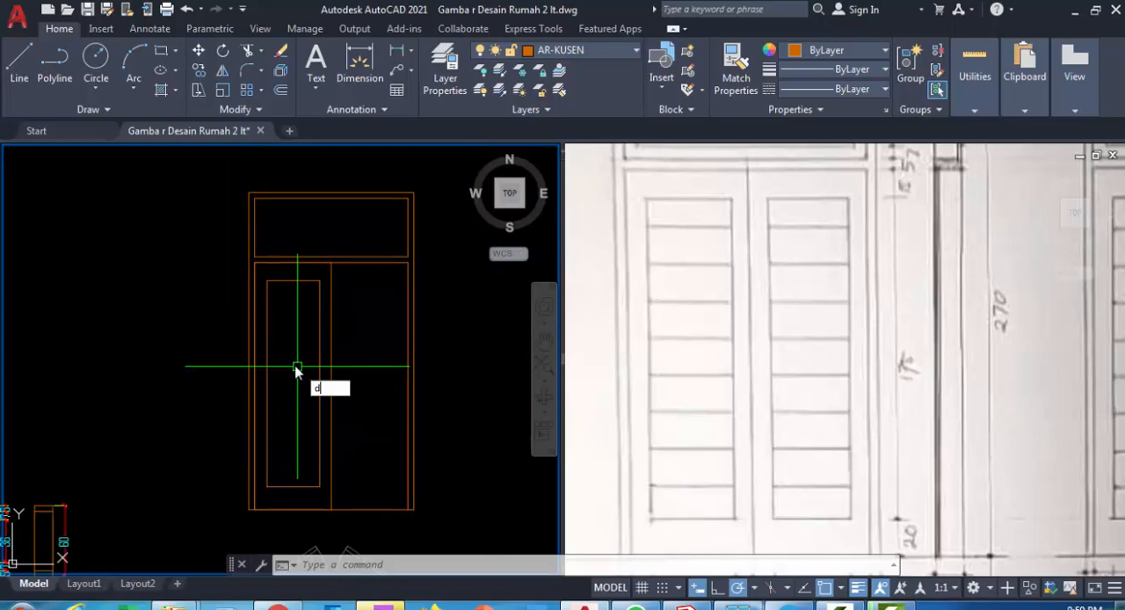
pyautogui.write('iv')
pyautogui.click(347, 403)
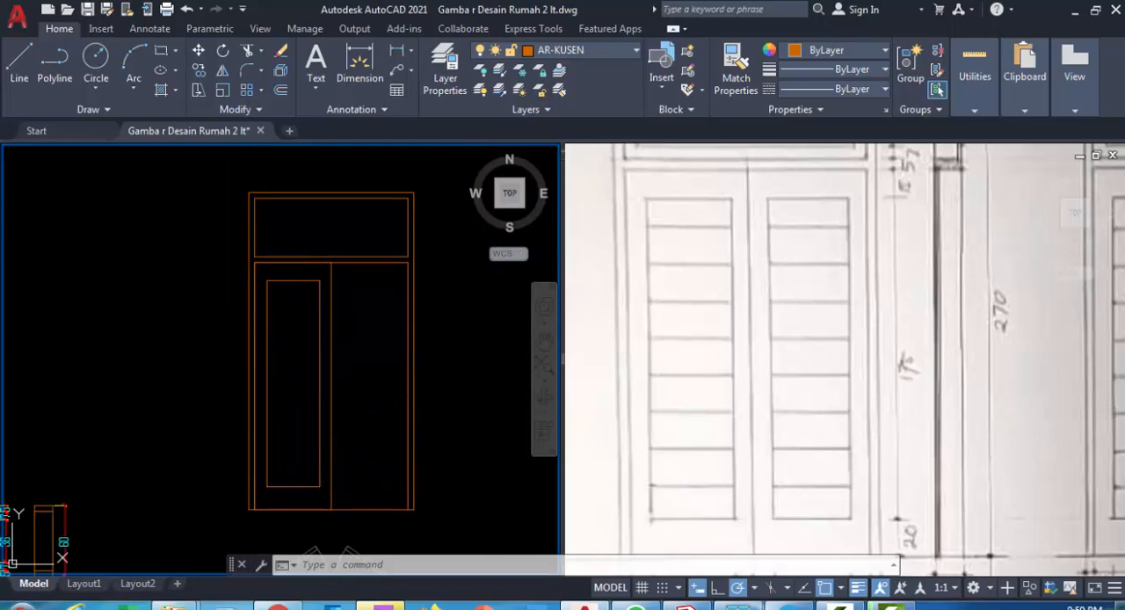
pyautogui.click(267, 331)
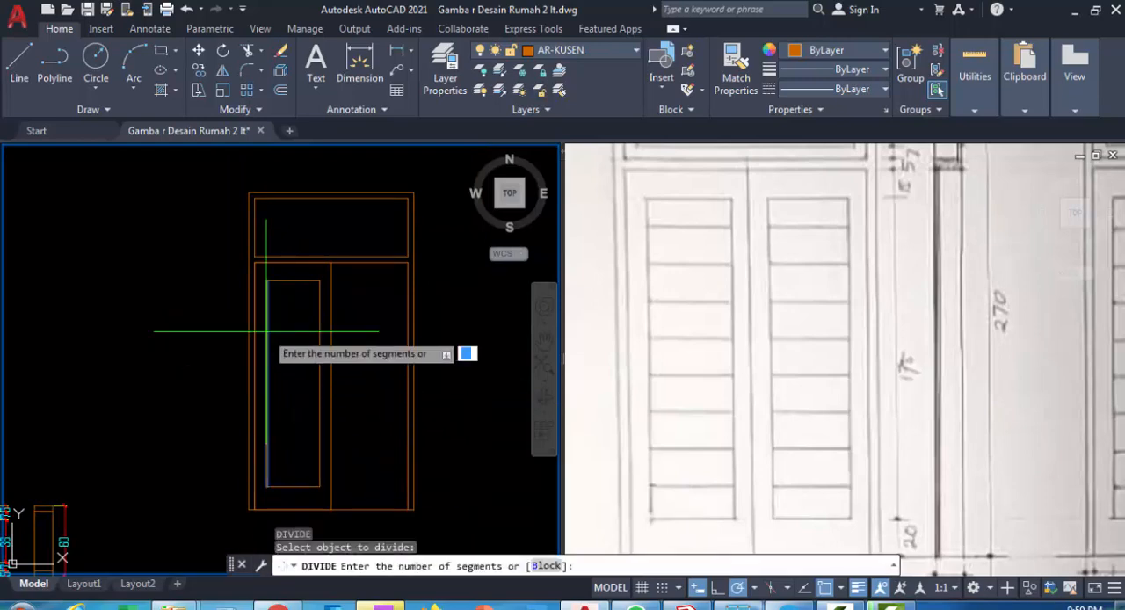
pyautogui.write('9')
pyautogui.press('Return')
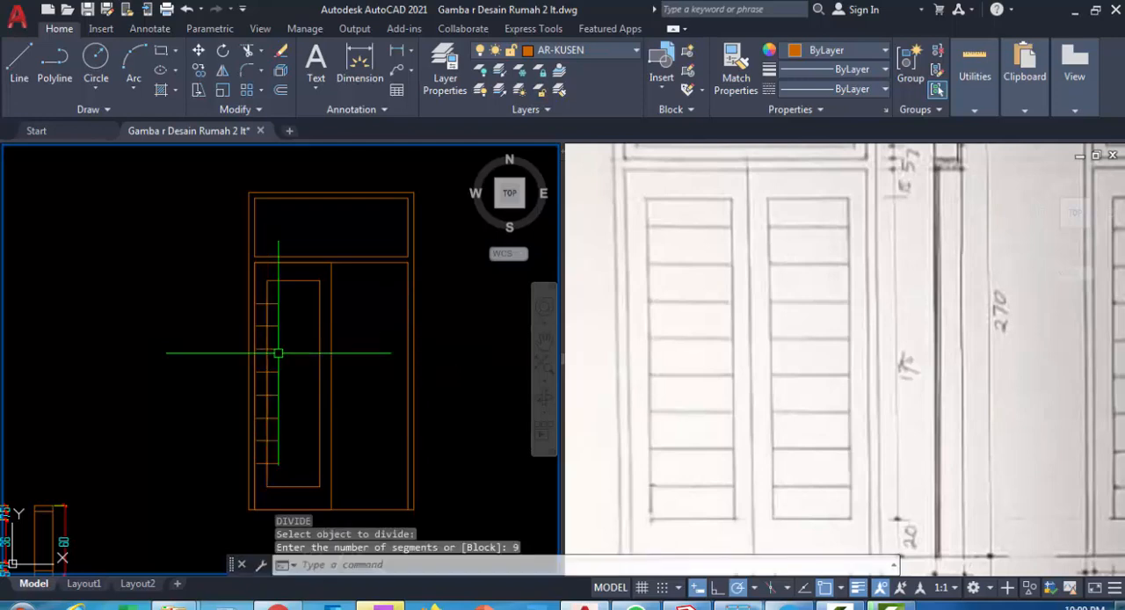
# Draw a horizontal slat line across the left leaf's inner panel at the topmost division mark
pyautogui.write('l')
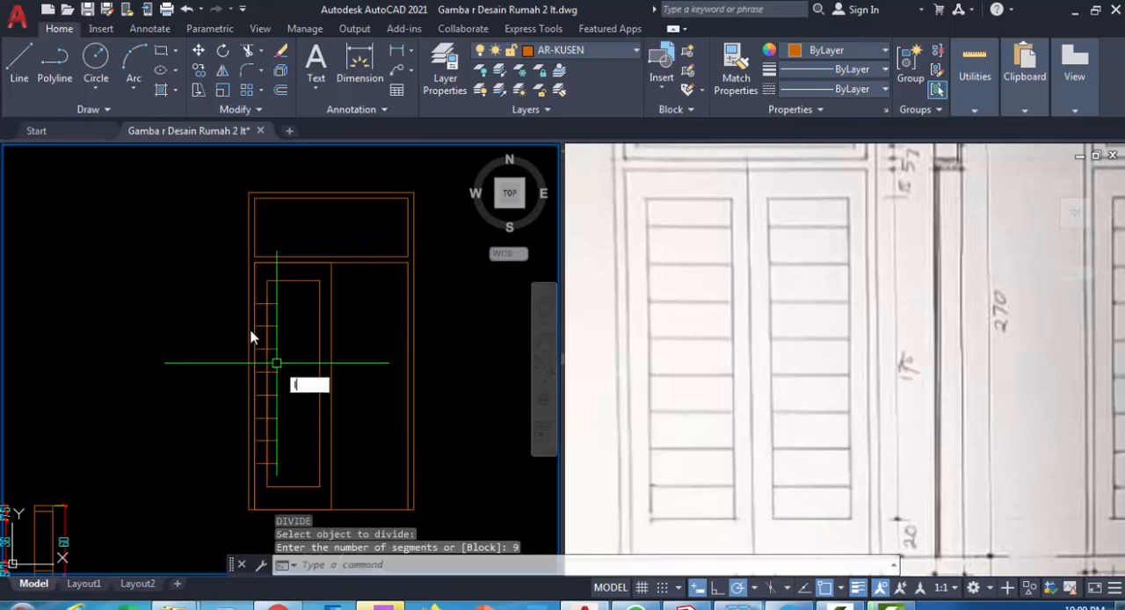
pyautogui.press('Return')
pyautogui.scroll(3, 262, 307)
pyautogui.click(268, 298)
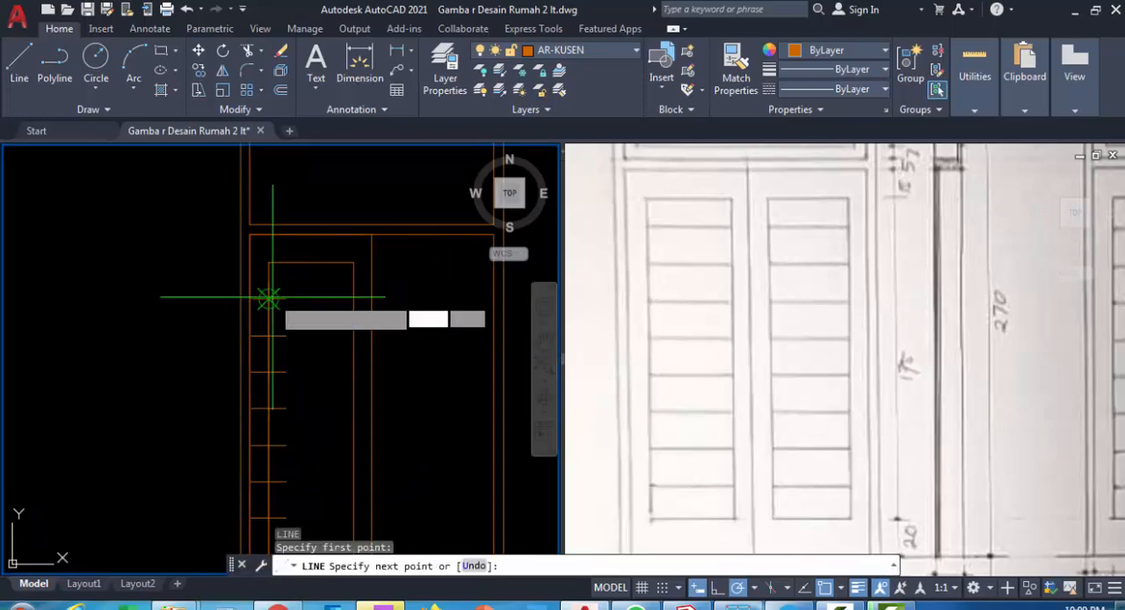
pyautogui.click(352, 299)
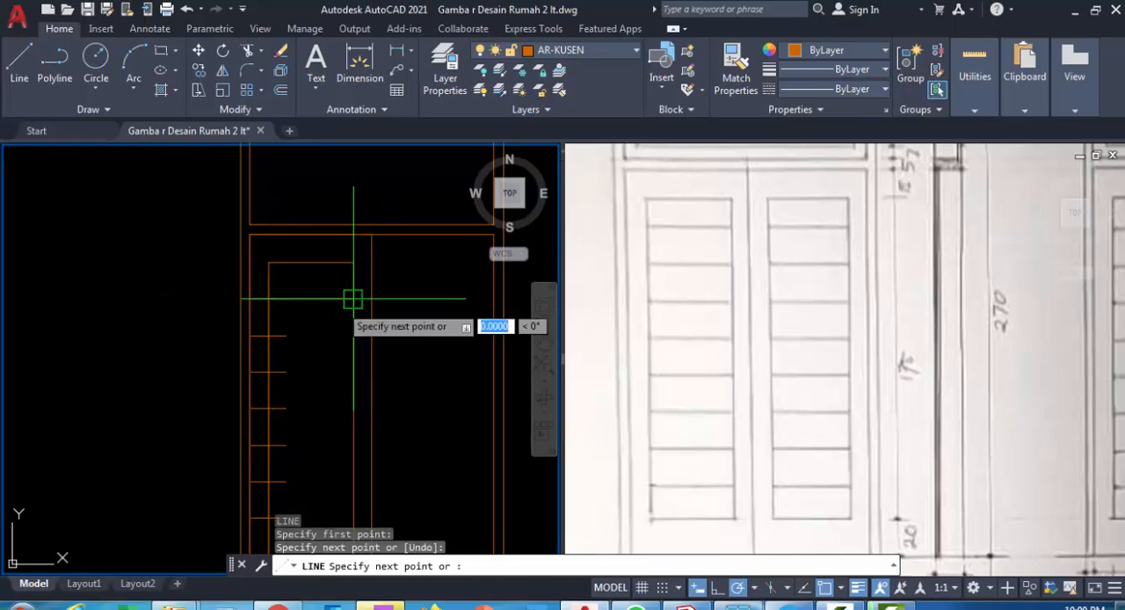
pyautogui.scroll(2, 351, 303)
pyautogui.press('Return')
# Copy the first slat line down to each of the seven remaining division marks on the left leaf's inner panel
pyautogui.click(323, 313)
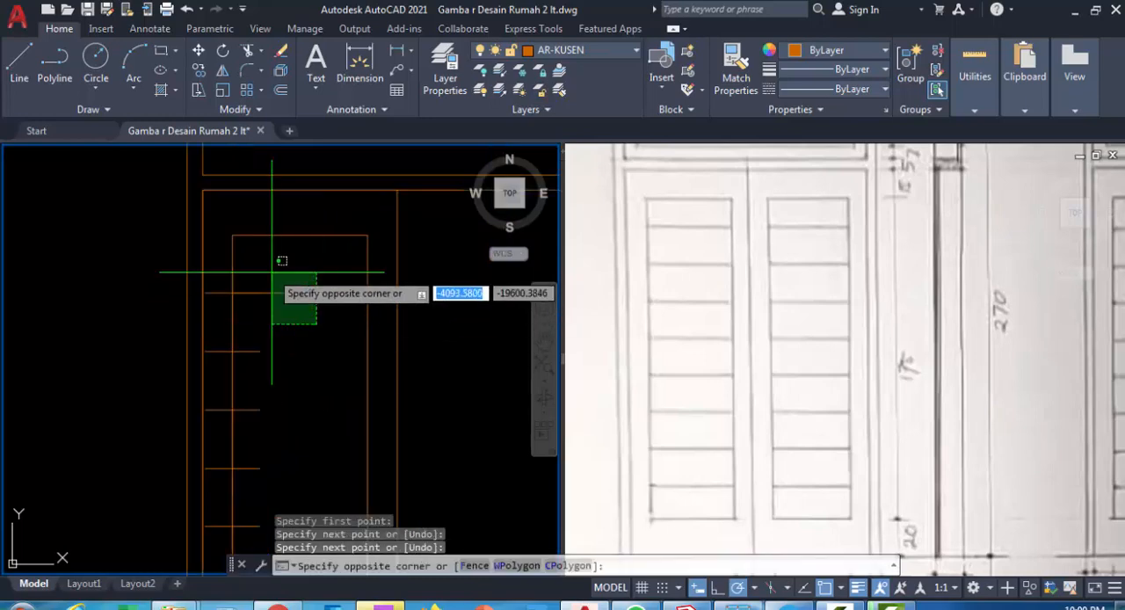
pyautogui.click(272, 283)
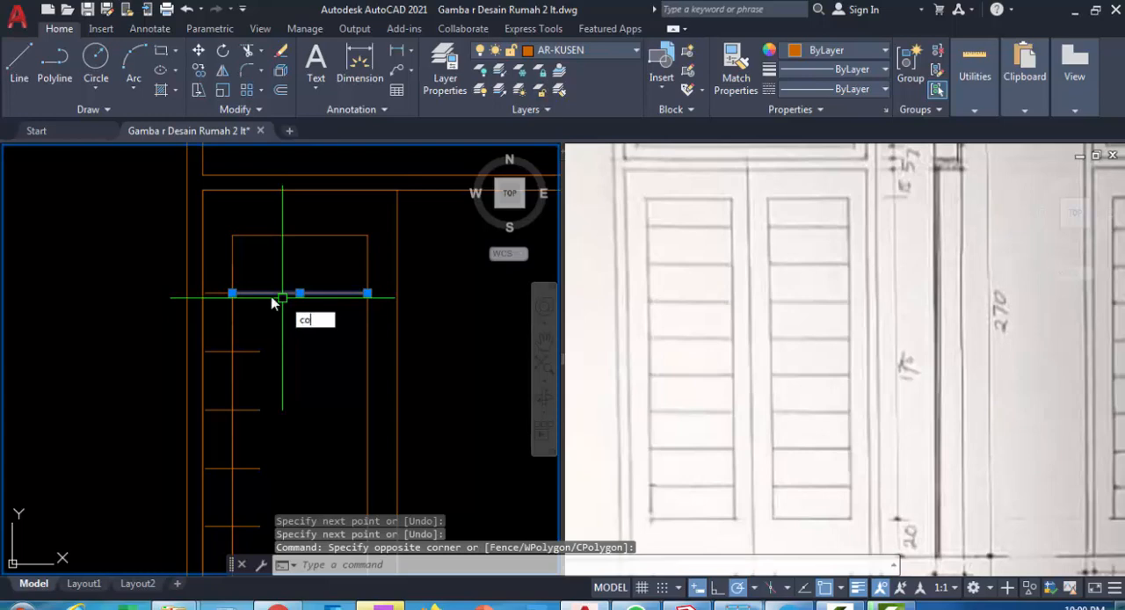
pyautogui.press('Return')
pyautogui.click(232, 293)
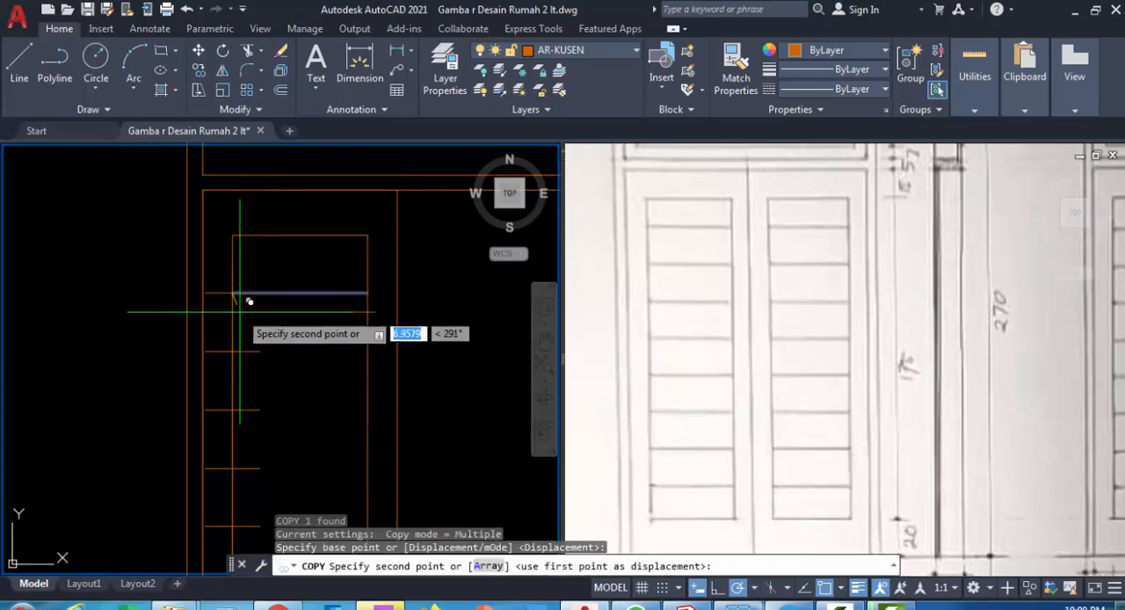
pyautogui.click(233, 351)
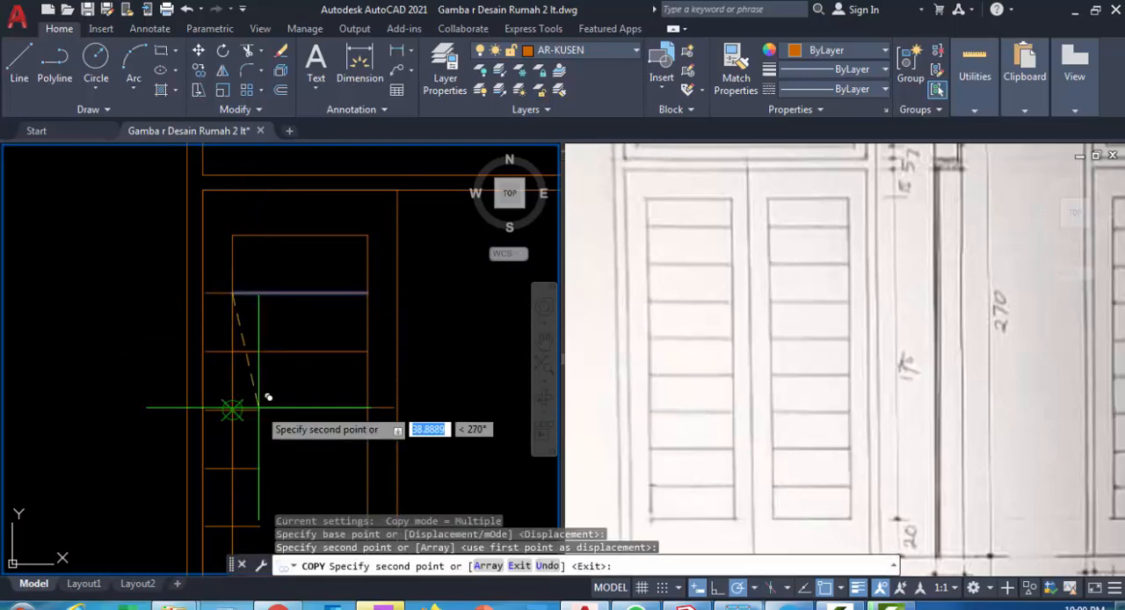
pyautogui.click(232, 409)
pyautogui.moveTo(237, 409); pyautogui.dragTo(270, 293, button='middle')
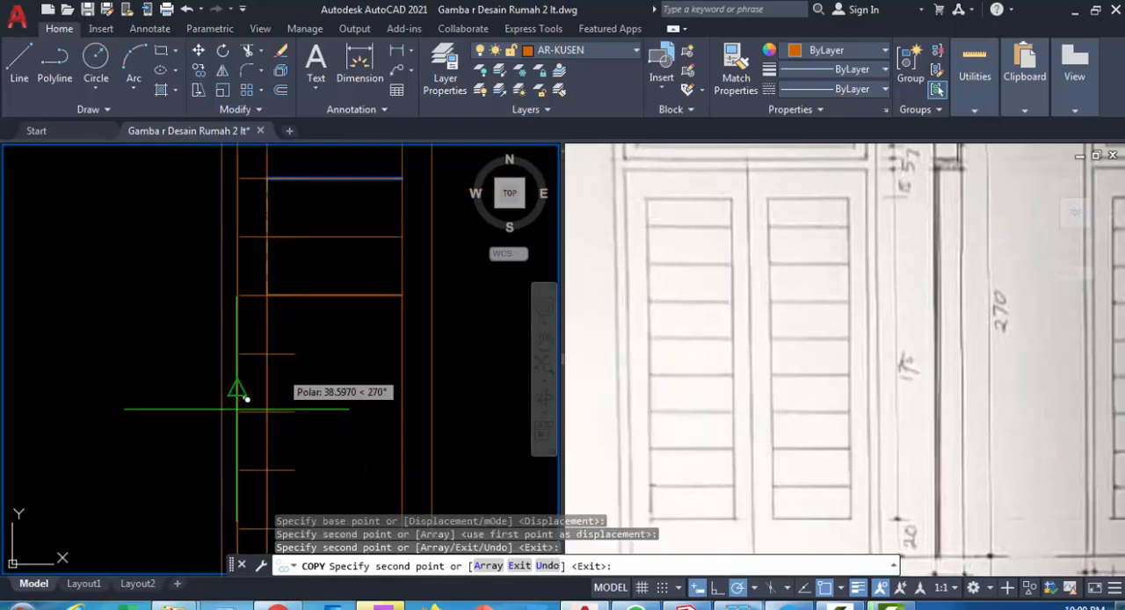
pyautogui.click(268, 352)
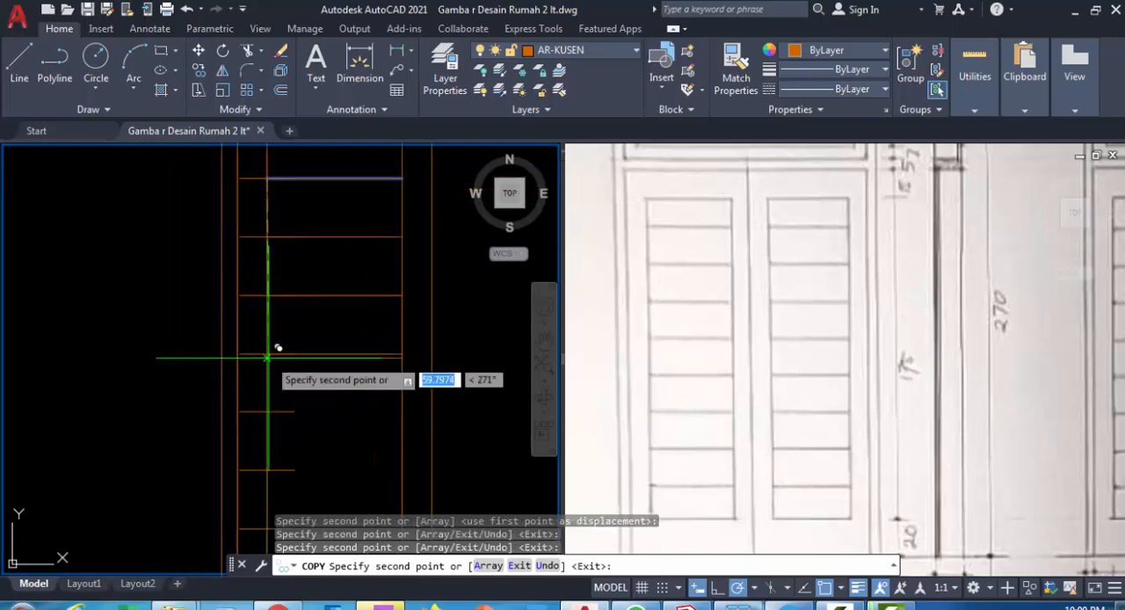
pyautogui.click(268, 411)
pyautogui.moveTo(270, 401); pyautogui.dragTo(269, 265, button='middle')
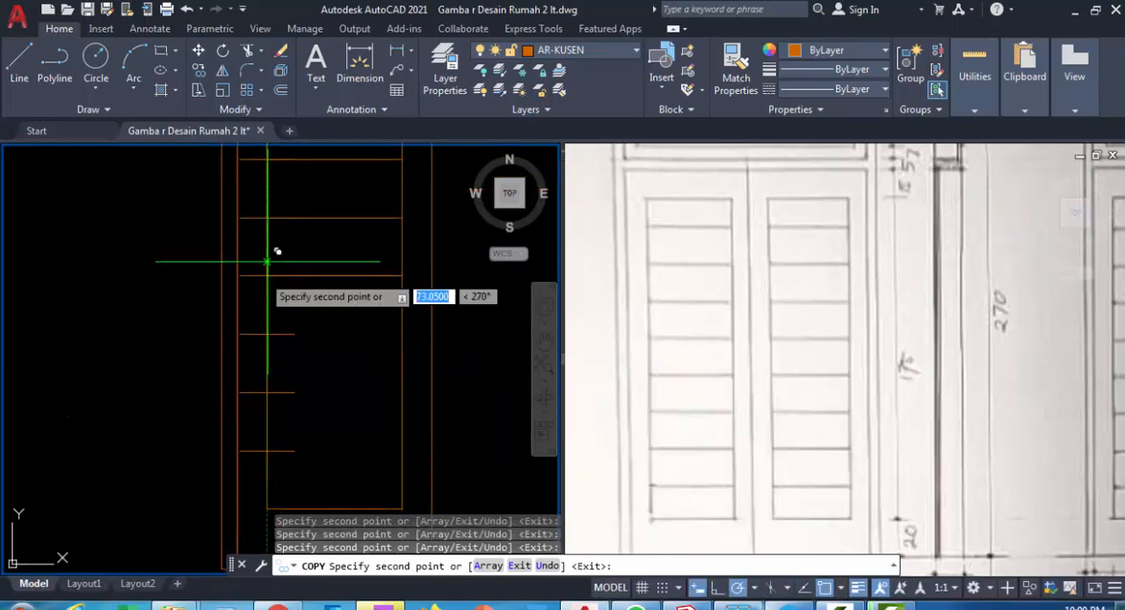
pyautogui.click(268, 334)
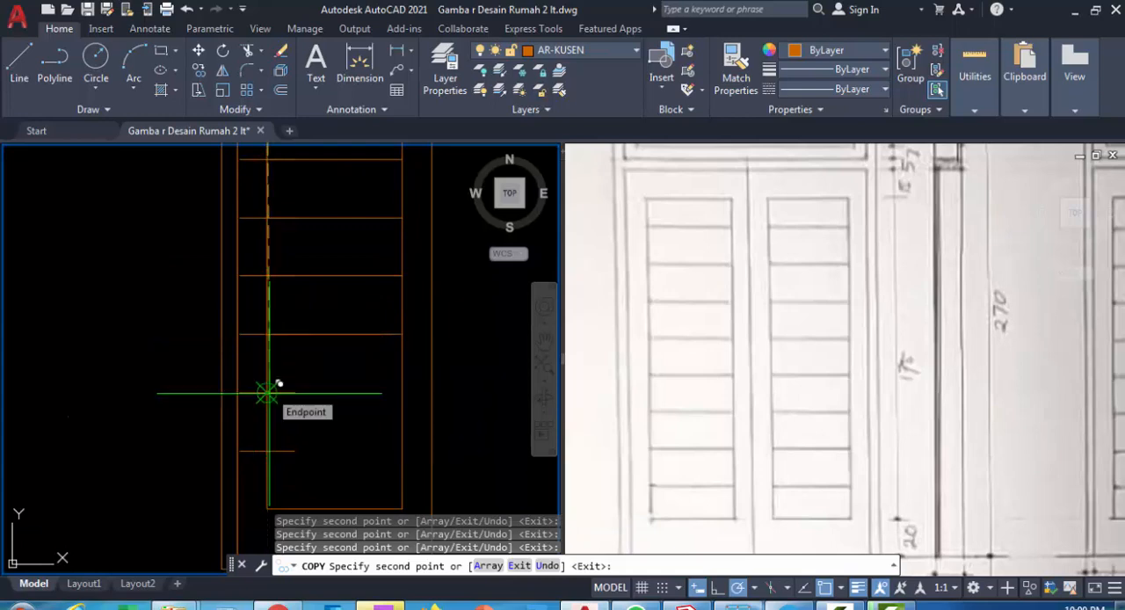
pyautogui.click(267, 394)
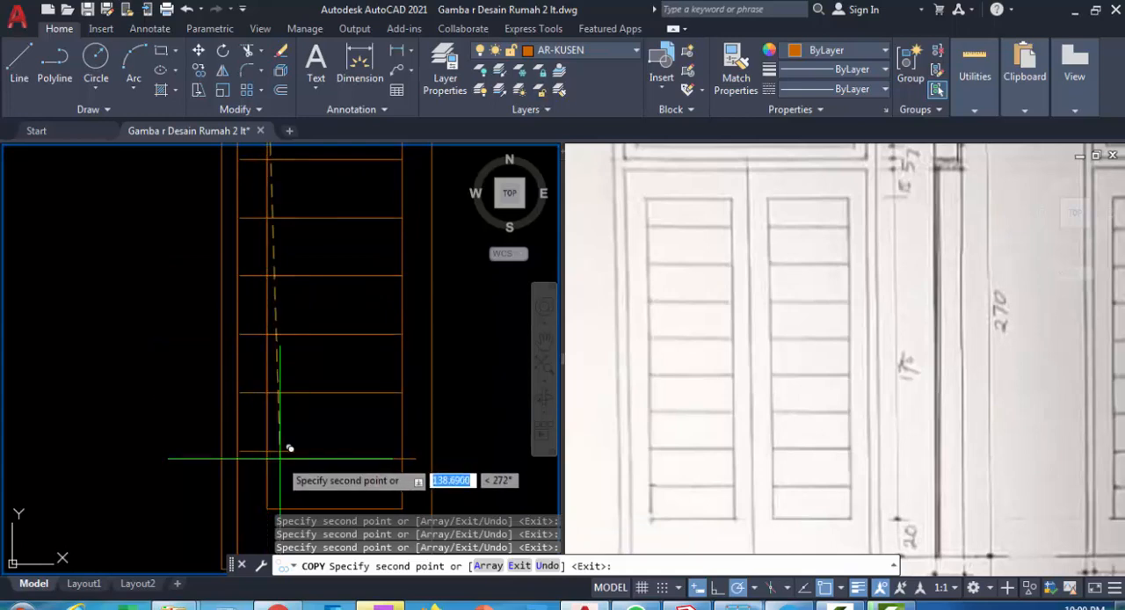
pyautogui.click(268, 451)
pyautogui.scroll(-4, 275, 420)
pyautogui.press('Return')
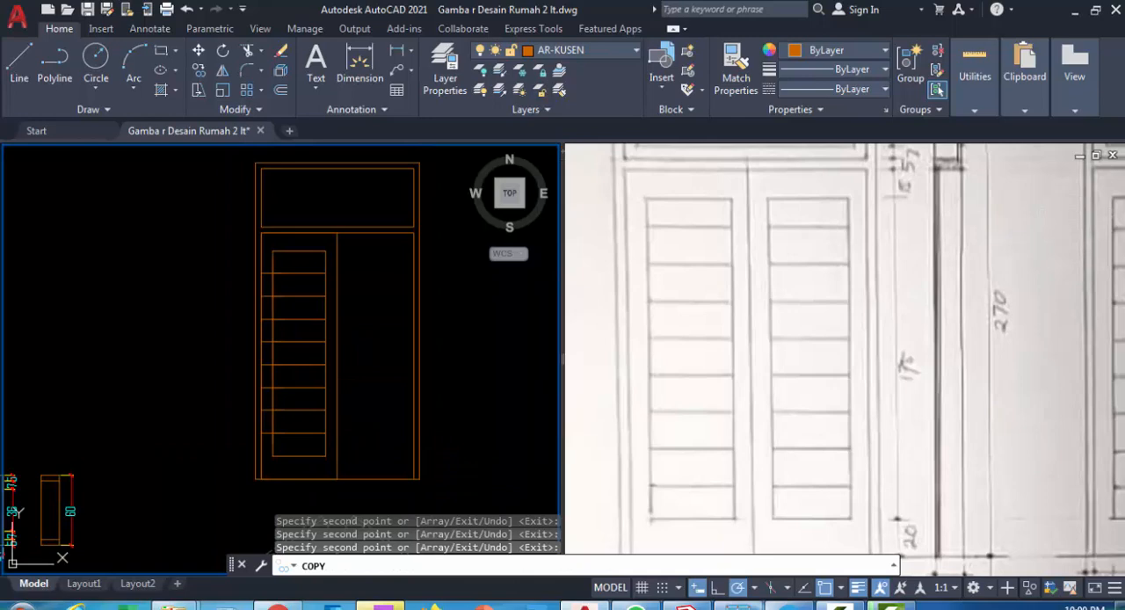
# Erase the division point markers along the left vertical line of the left leaf's inner panel
pyautogui.click(199, 253)
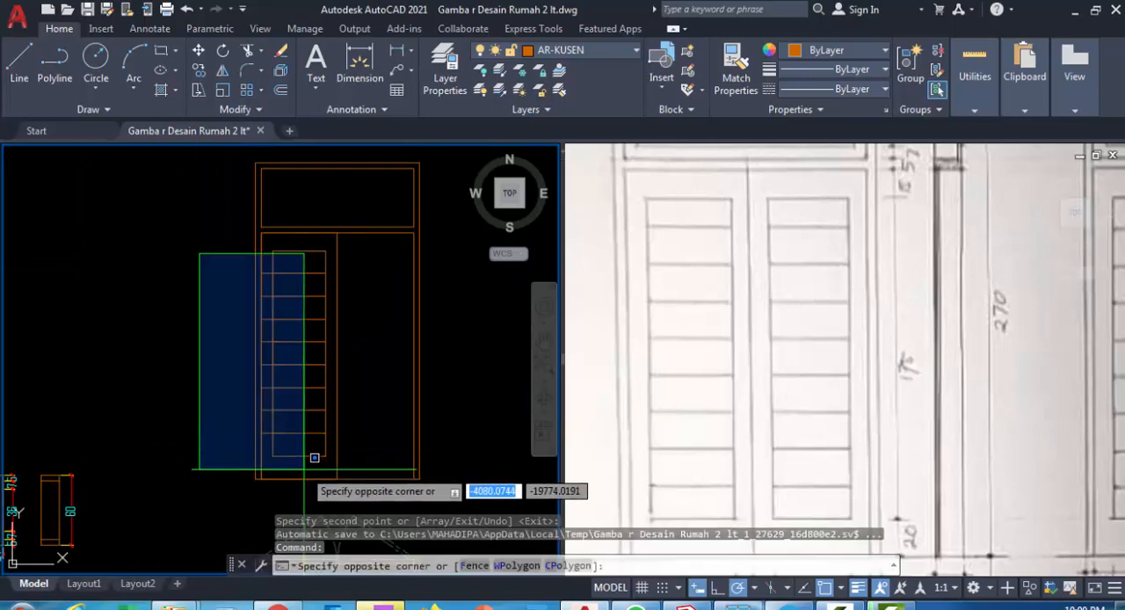
pyautogui.click(303, 470)
pyautogui.write('e')
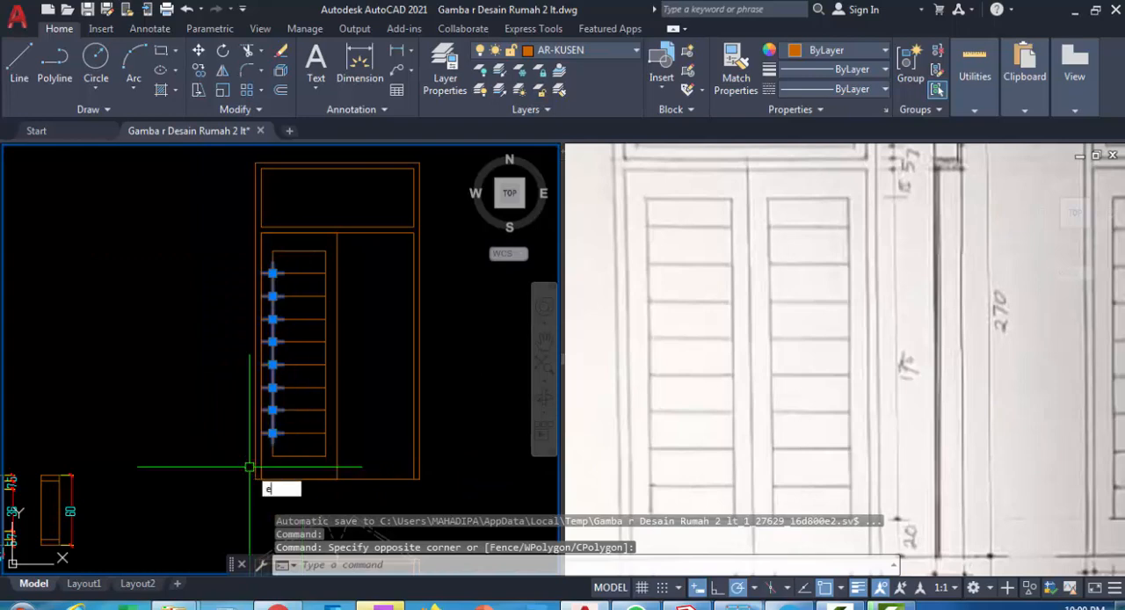
pyautogui.press('Return')
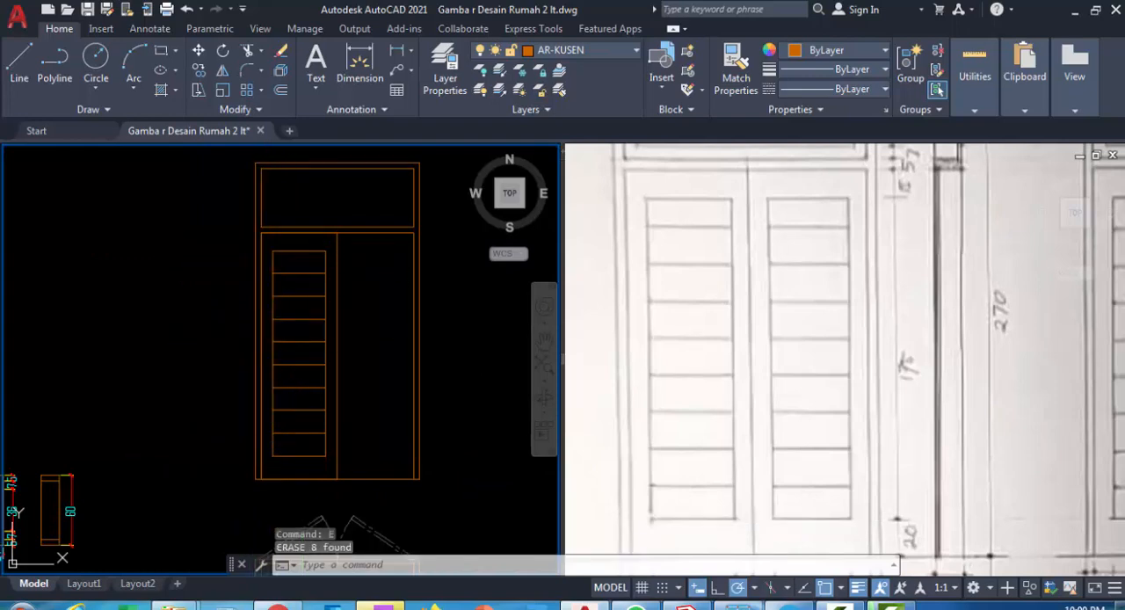
# Mirror the left leaf's slatted inner panel onto the right leaf about the centre line between the leaves, keeping the original
pyautogui.click(265, 243)
pyautogui.click(330, 465)
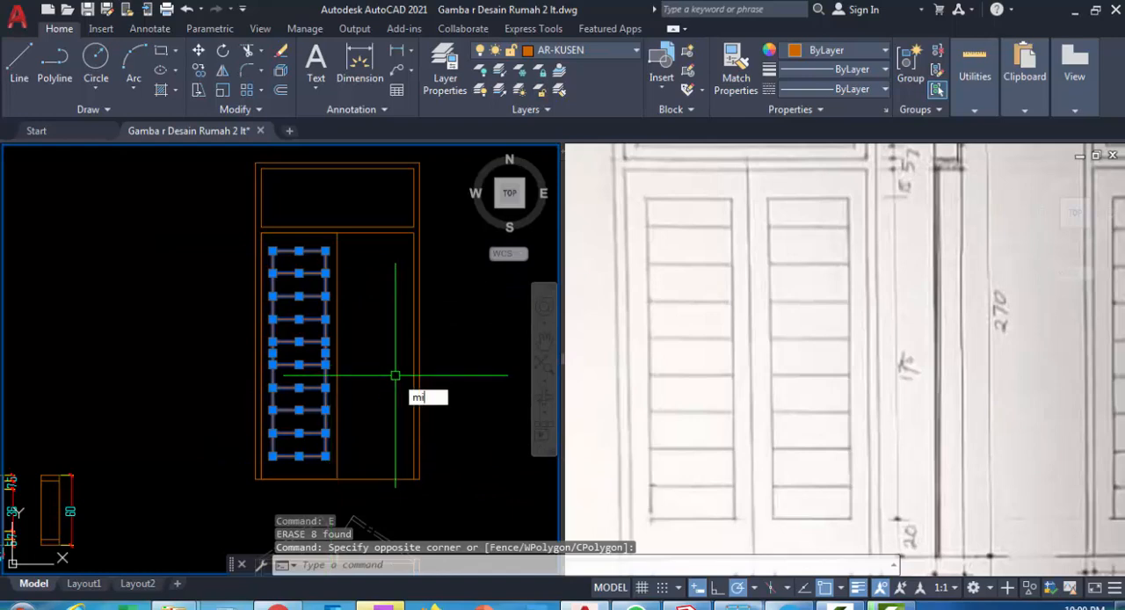
pyautogui.write('mi')
pyautogui.press('Return')
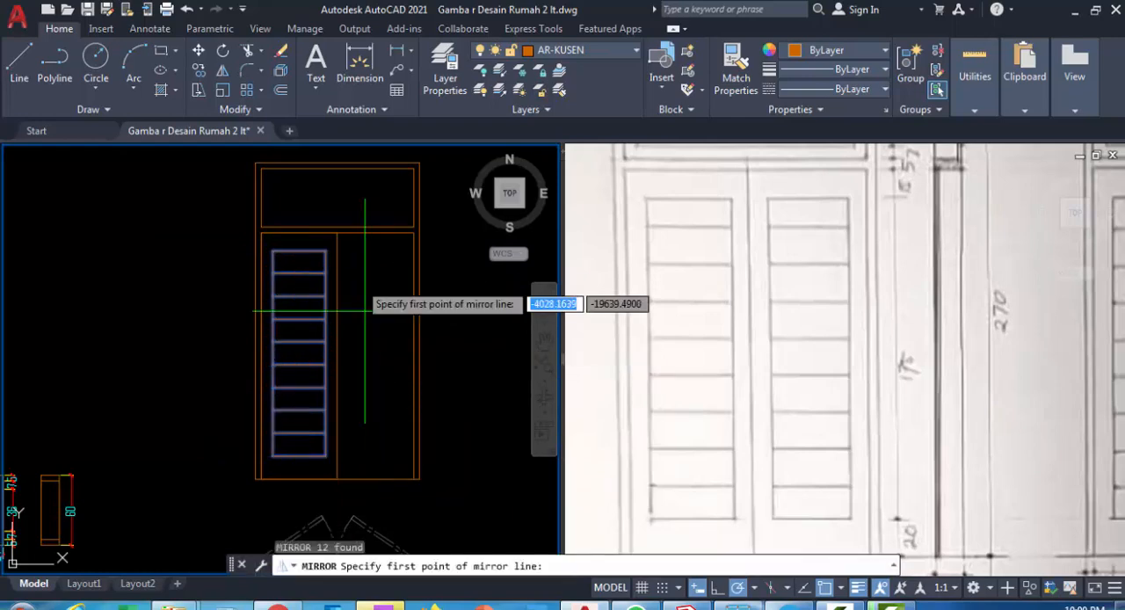
pyautogui.click(336, 233)
pyautogui.click(337, 479)
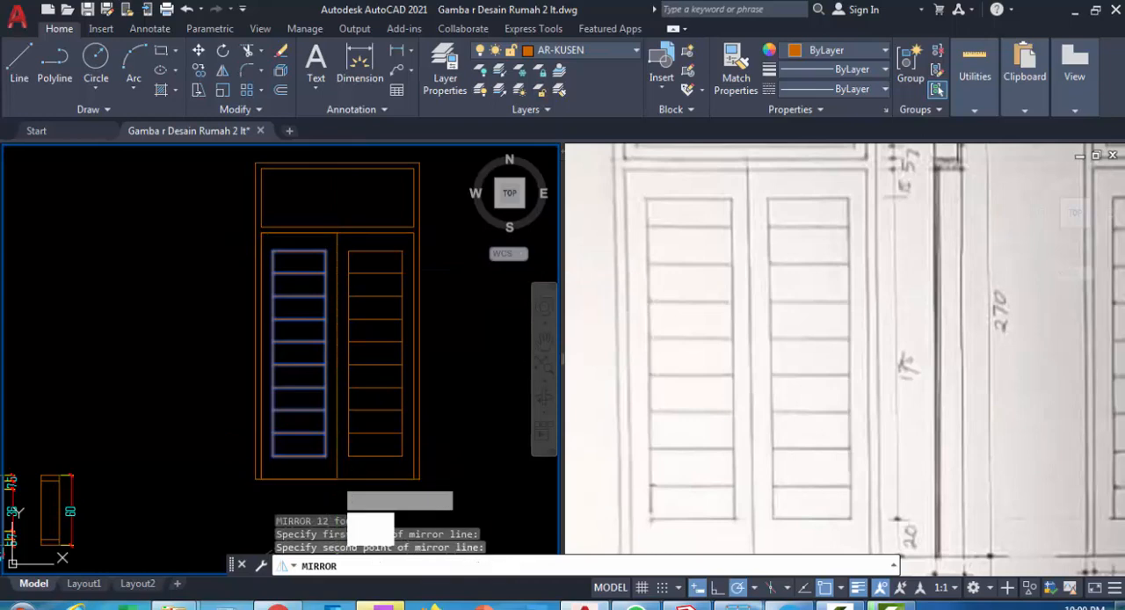
pyautogui.press('Return')
# Join the frame and transom lines around the opening above the door leaves into polylines
pyautogui.moveTo(339, 251); pyautogui.dragTo(310, 335, button='middle')
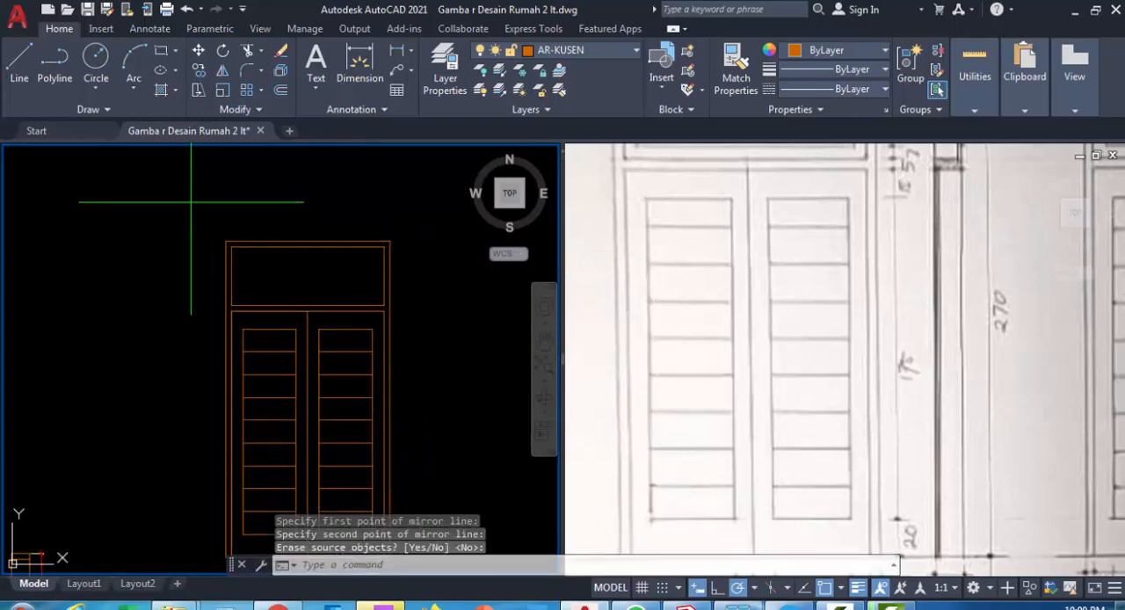
pyautogui.click(220, 231)
pyautogui.click(421, 322)
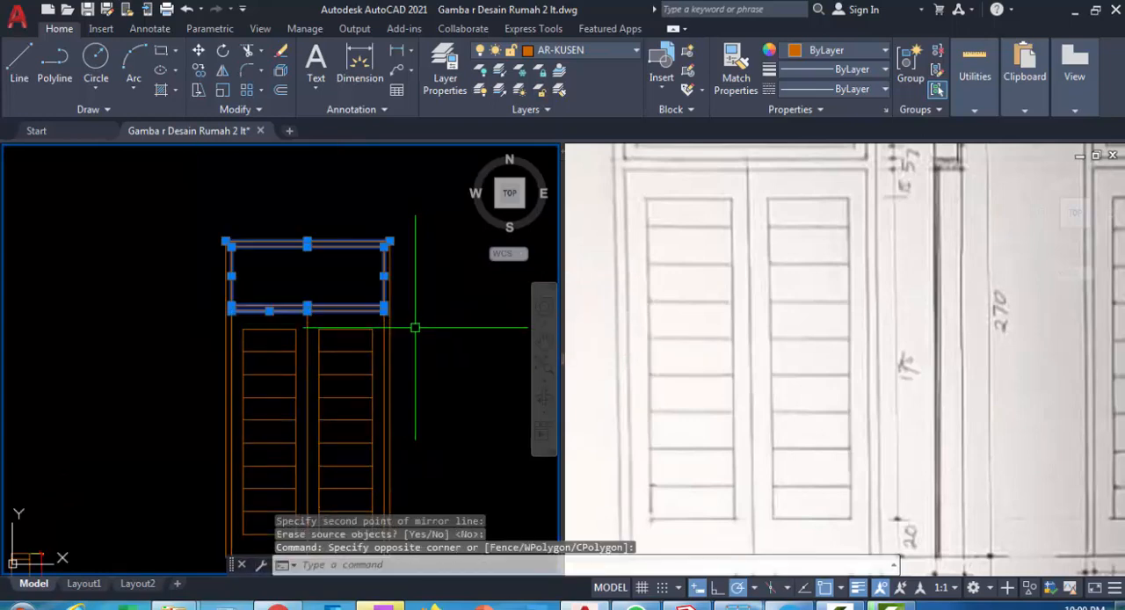
pyautogui.write('J')
pyautogui.press('Return')
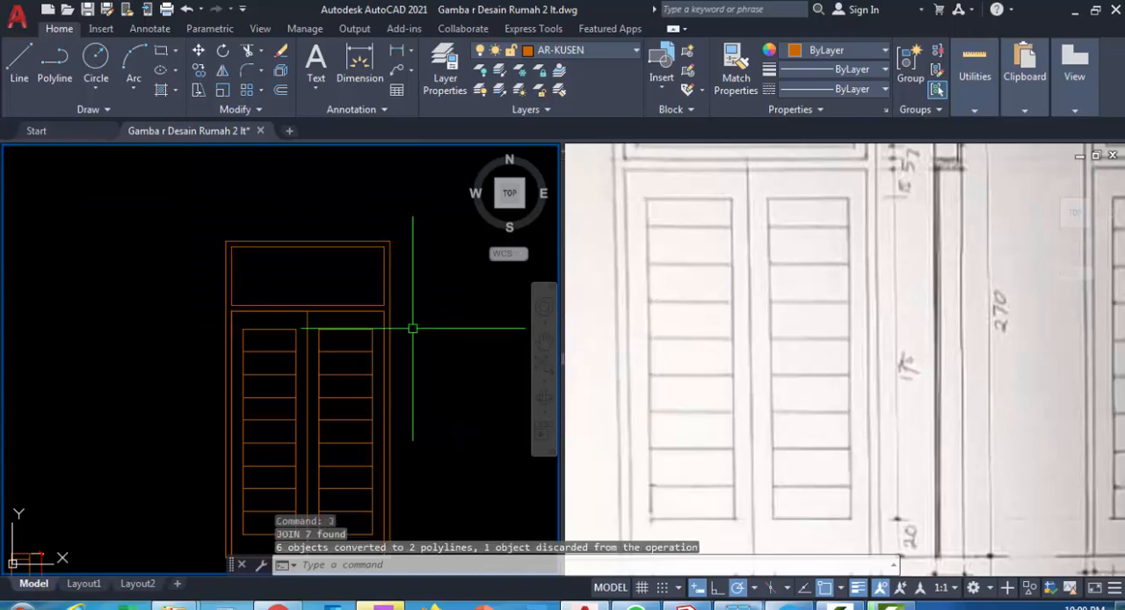
# Offset the transom opening's outline inward by 7 to form the inner border of the top light
pyautogui.write('o')
pyautogui.press('Return')
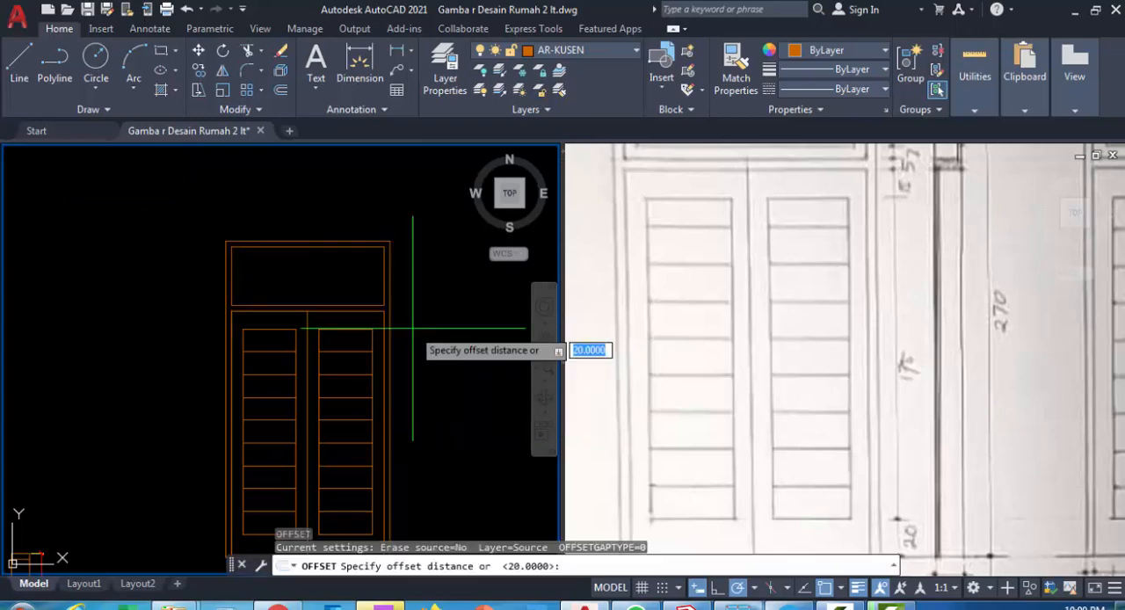
pyautogui.write('7')
pyautogui.press('Return')
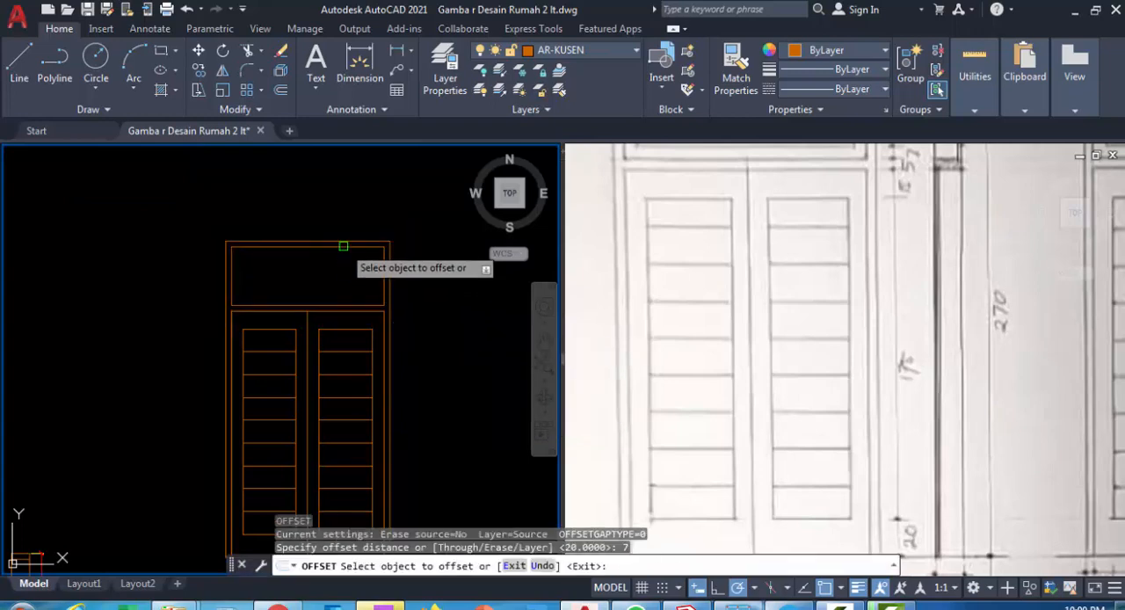
pyautogui.click(343, 246)
pyautogui.click(301, 273)
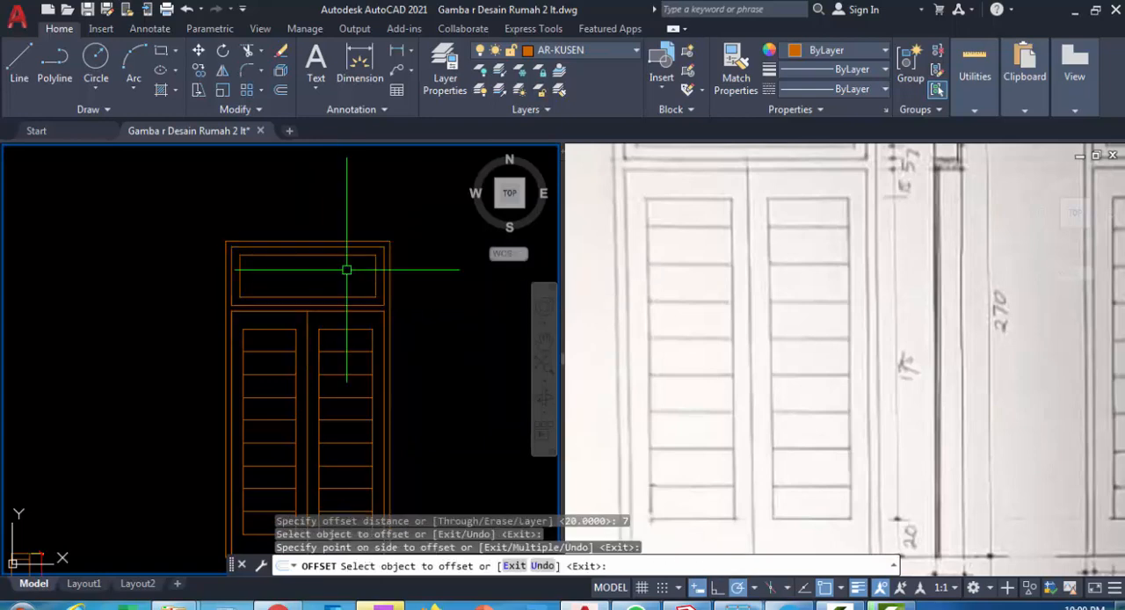
pyautogui.press('Escape')
# Place a vertical construction line just right of the front elevation to start the section shown in the sketch
pyautogui.scroll(-2, 343, 269)
pyautogui.scroll(2, 407, 345)
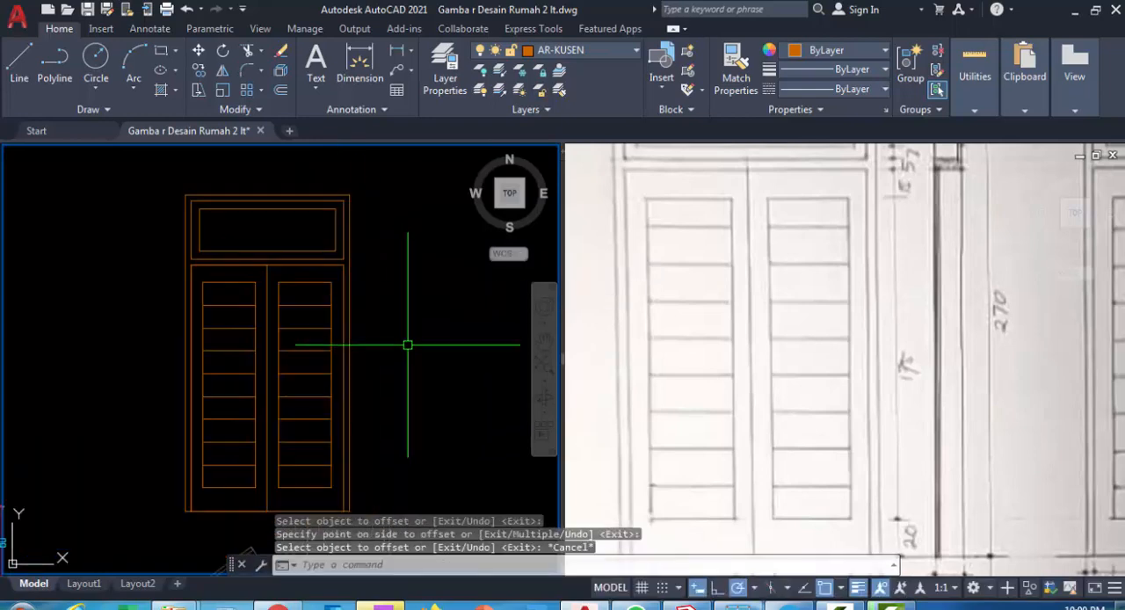
pyautogui.click(773, 346)
pyautogui.scroll(-2, 773, 343)
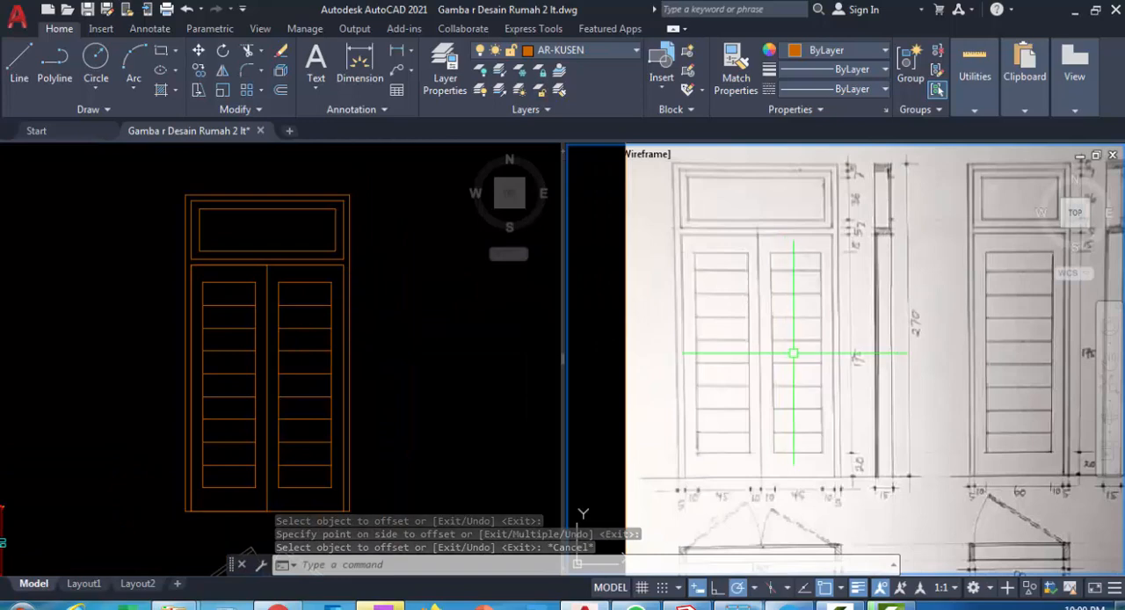
pyautogui.click(418, 354)
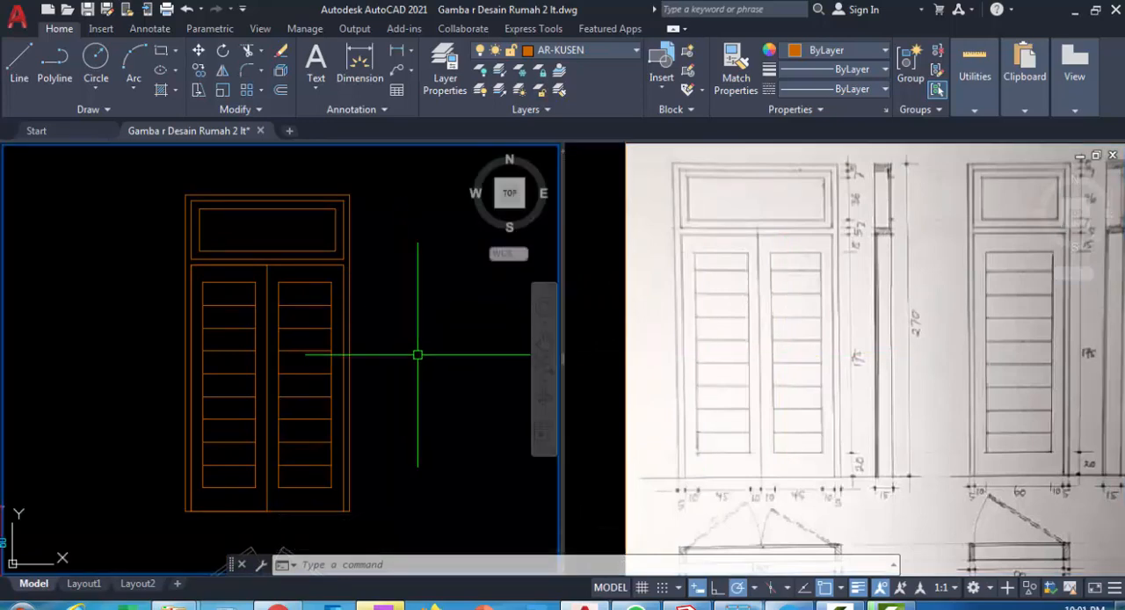
pyautogui.write('xl')
pyautogui.press('Return')
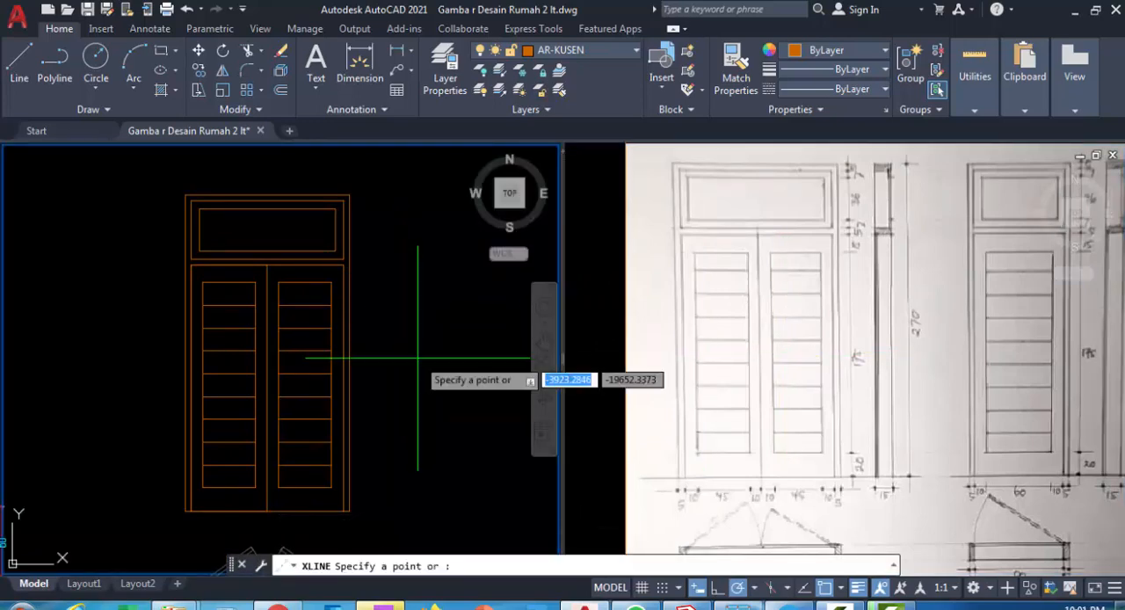
pyautogui.write('v')
pyautogui.press('Return')
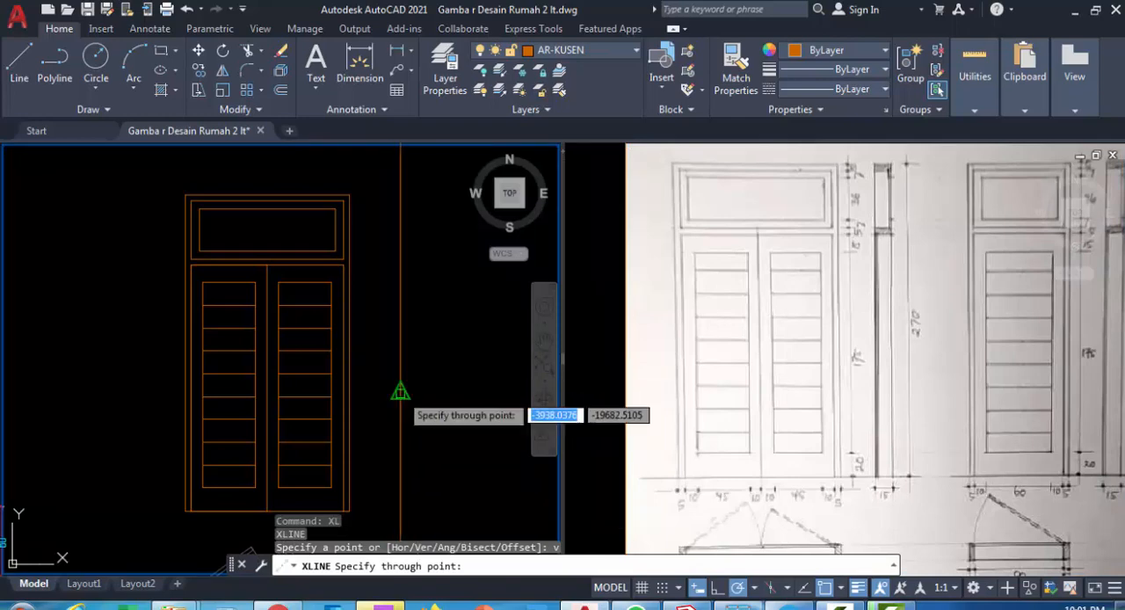
pyautogui.click(400, 392)
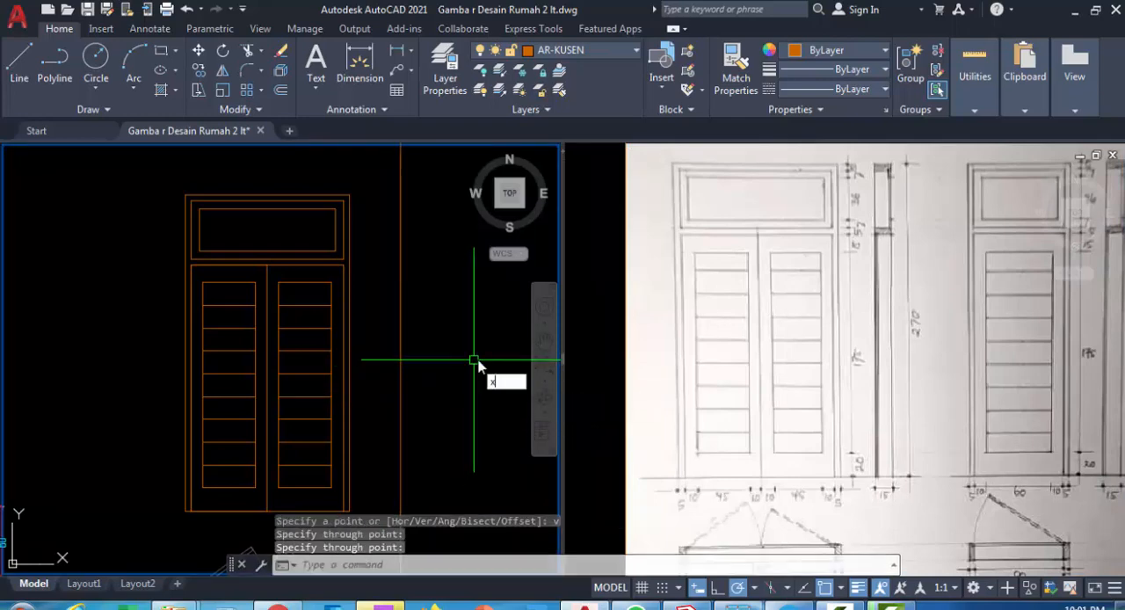
# Place horizontal construction lines through the upper and lower edges of both the head frame and the transom bar
pyautogui.write('l')
pyautogui.press('Return')
pyautogui.write('h')
pyautogui.press('Return')
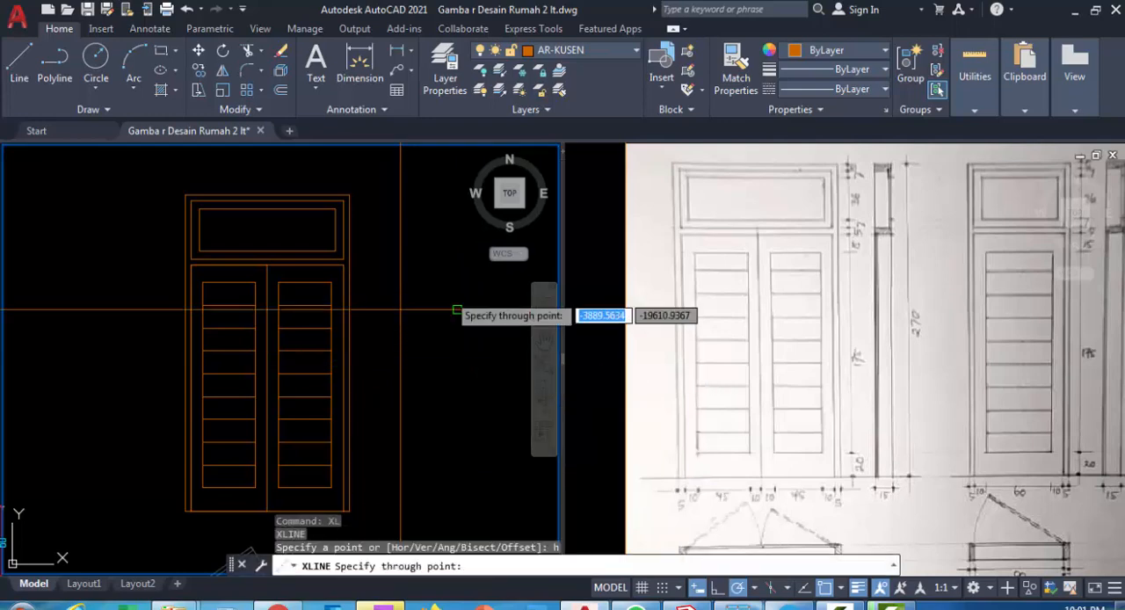
pyautogui.scroll(1, 362, 195)
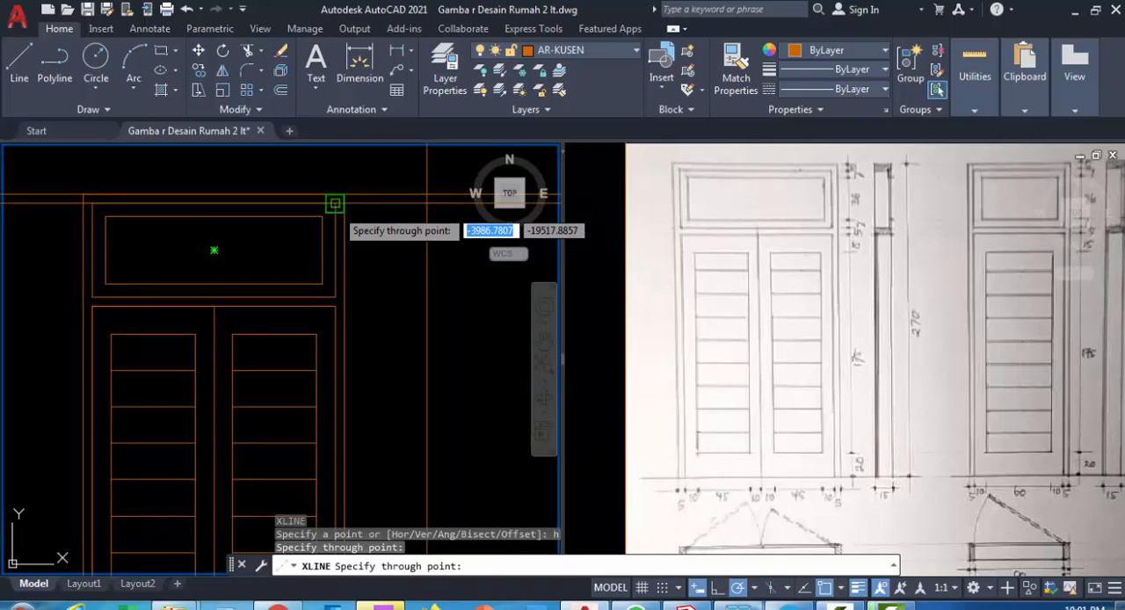
pyautogui.click(335, 204)
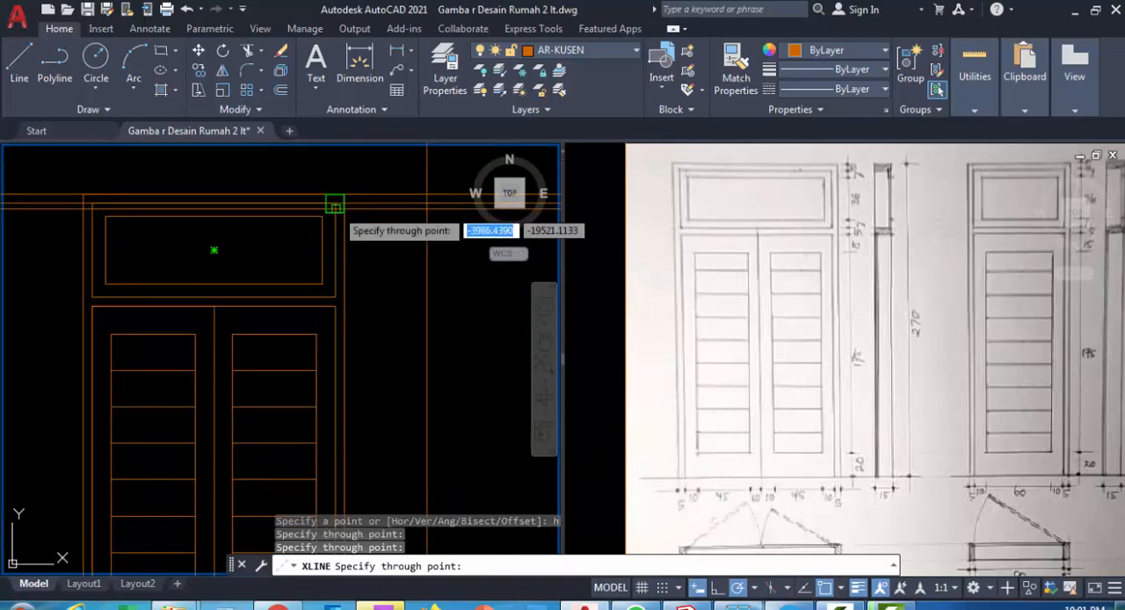
pyautogui.click(335, 297)
pyautogui.scroll(2, 335, 309)
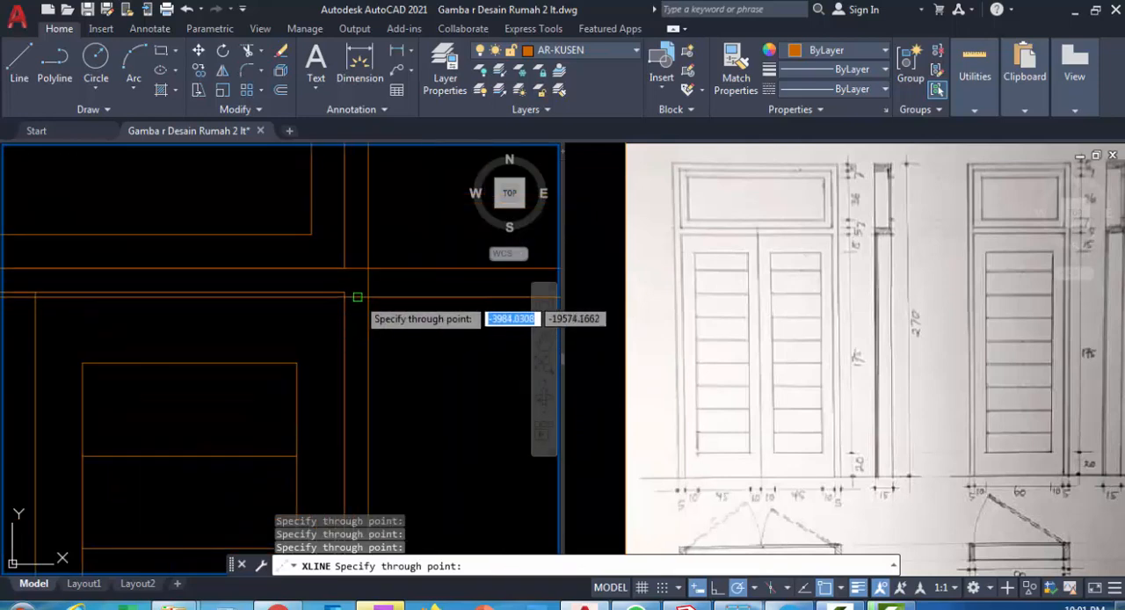
pyautogui.scroll(-4, 342, 296)
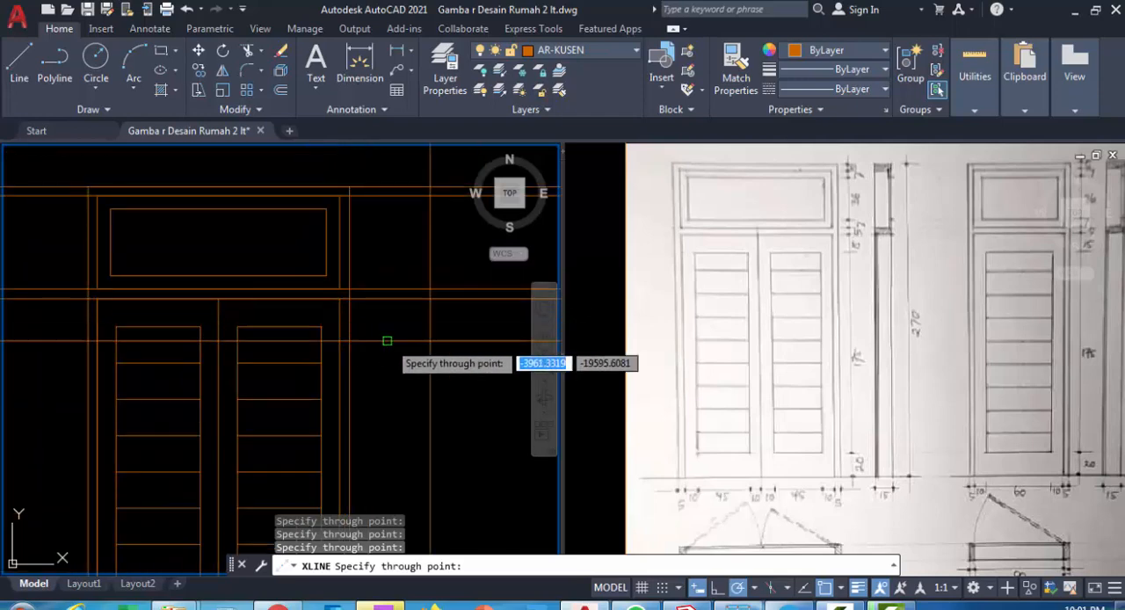
pyautogui.moveTo(412, 355); pyautogui.dragTo(364, 348, button='middle')
pyautogui.scroll(-2, 387, 352)
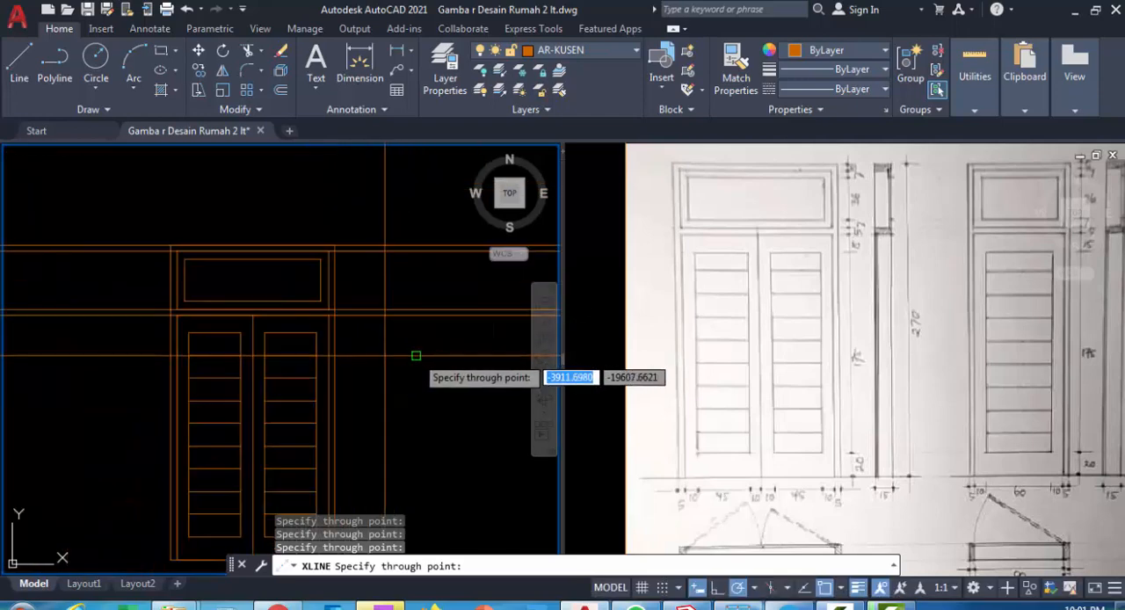
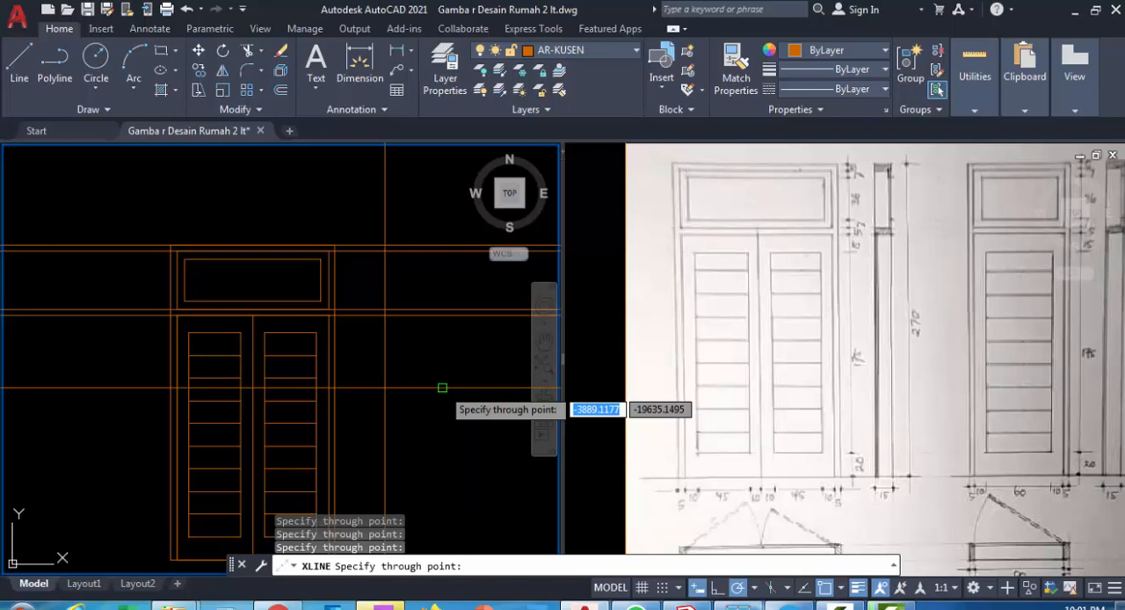
# Offset the section's vertical construction line 15 to the right to set the frame depth
pyautogui.press('Escape')
pyautogui.scroll(4, 404, 294)
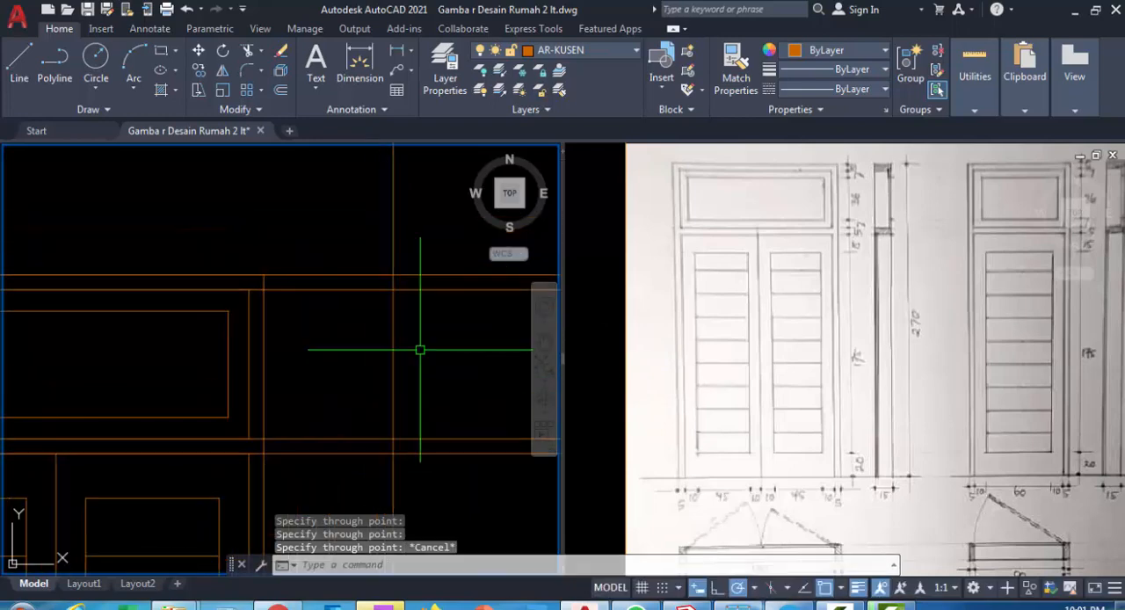
pyautogui.write('o')
pyautogui.press('Return')
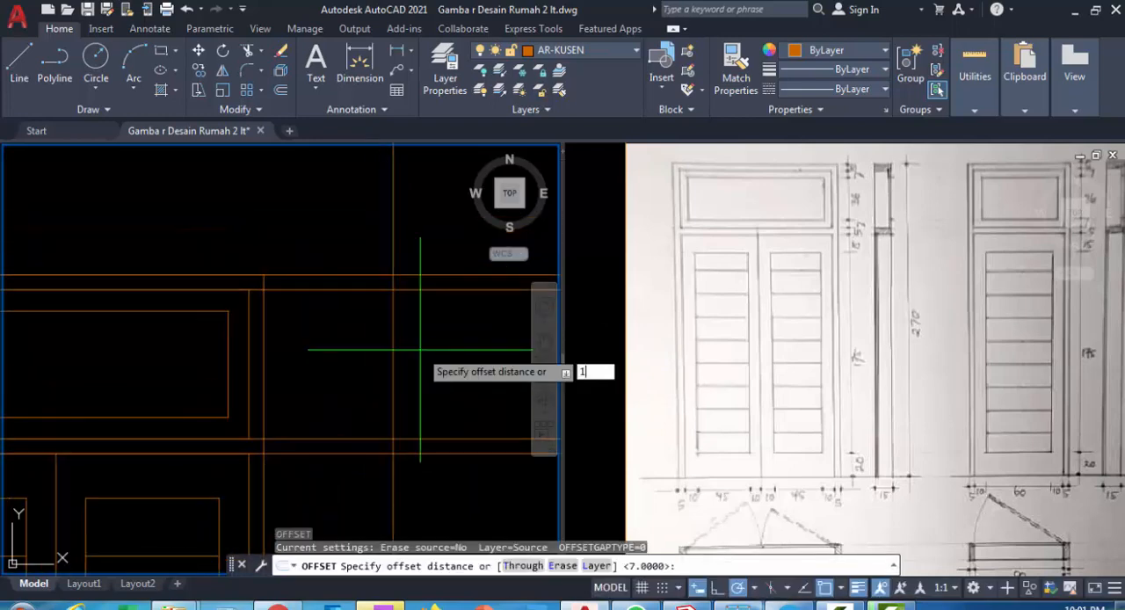
pyautogui.press('Return')
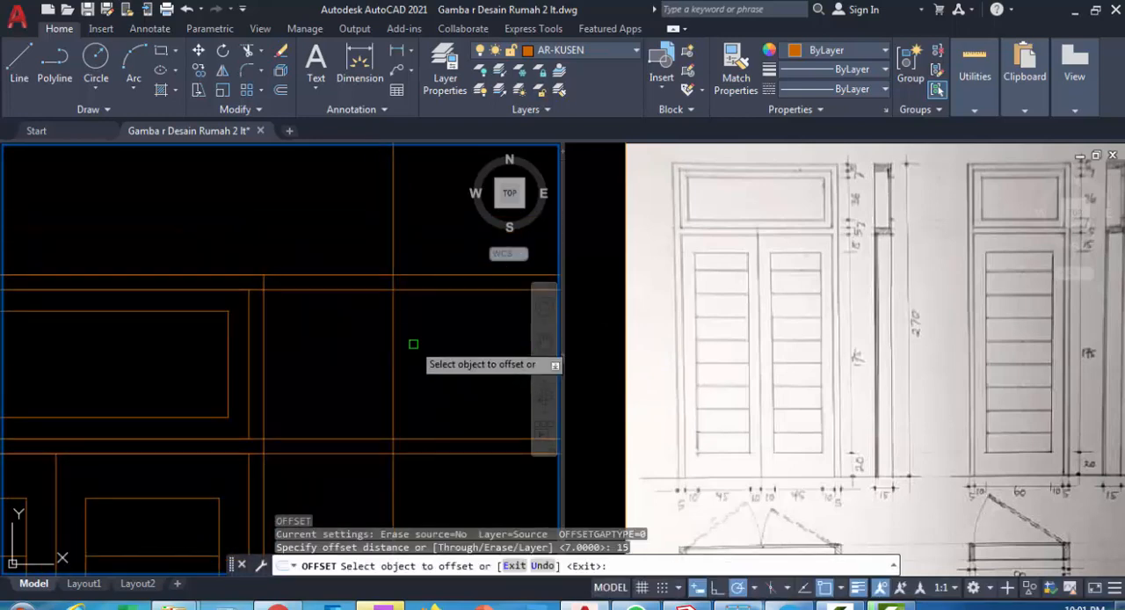
pyautogui.click(392, 318)
pyautogui.click(468, 330)
pyautogui.scroll(-5, 430, 346)
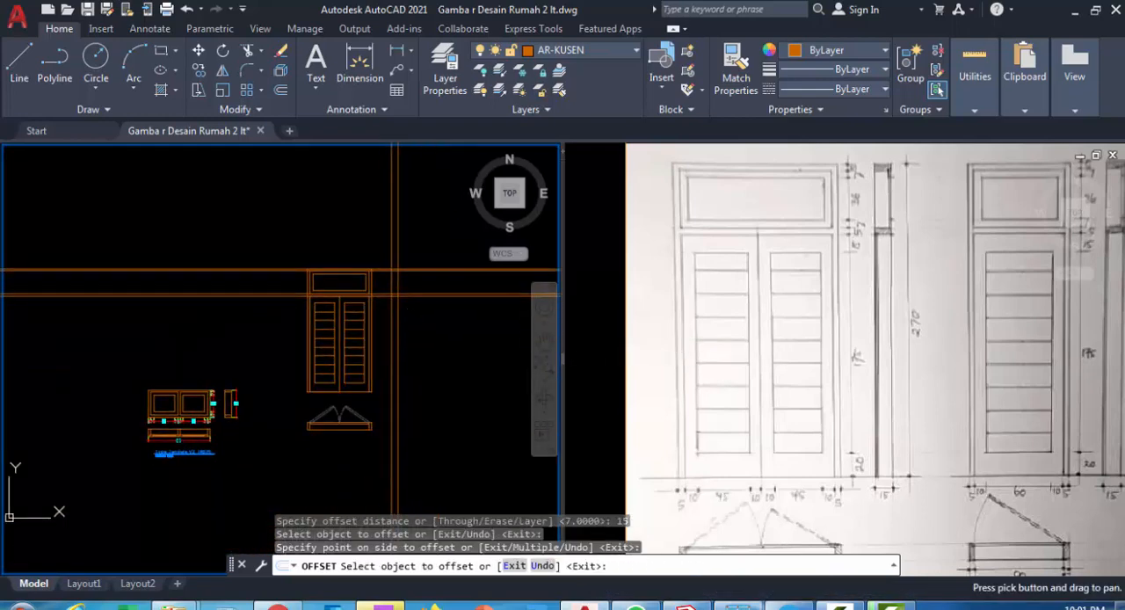
pyautogui.press('Escape')
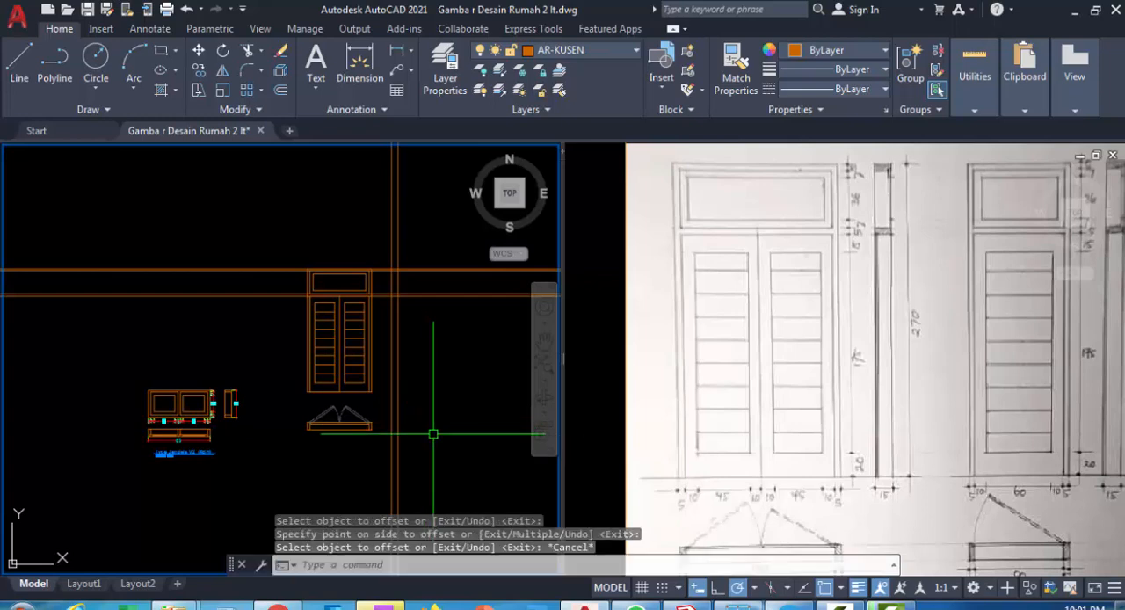
# Place a horizontal construction line through the bottom edge of the door's front elevation
pyautogui.write('xl')
pyautogui.press('Return')
pyautogui.scroll(4, 369, 391)
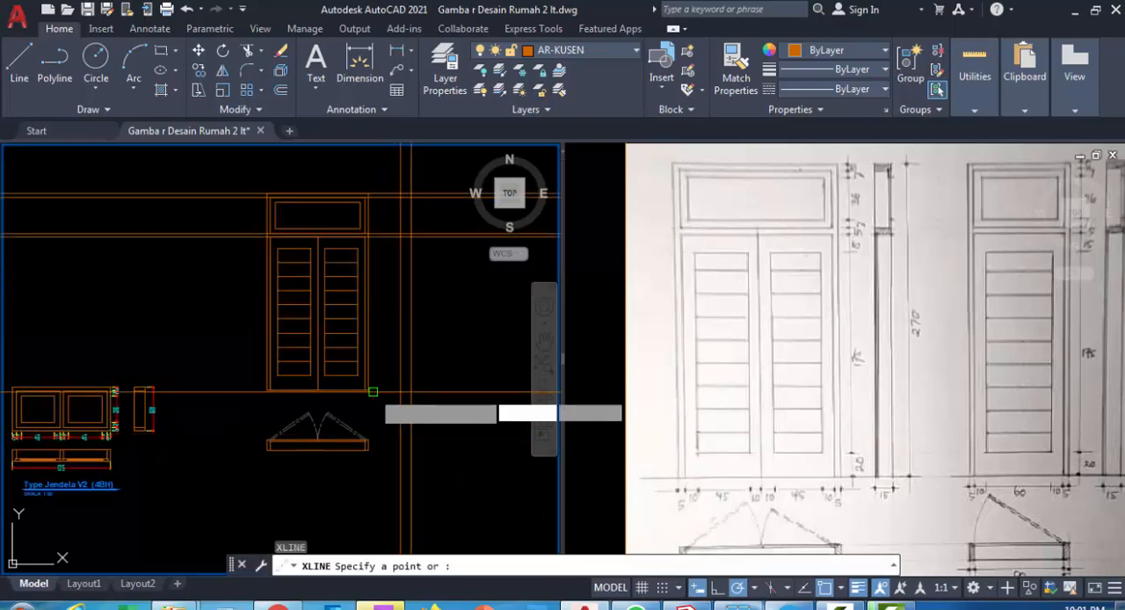
pyautogui.write('h')
pyautogui.press('Return')
pyautogui.click(365, 389)
pyautogui.scroll(-4, 370, 388)
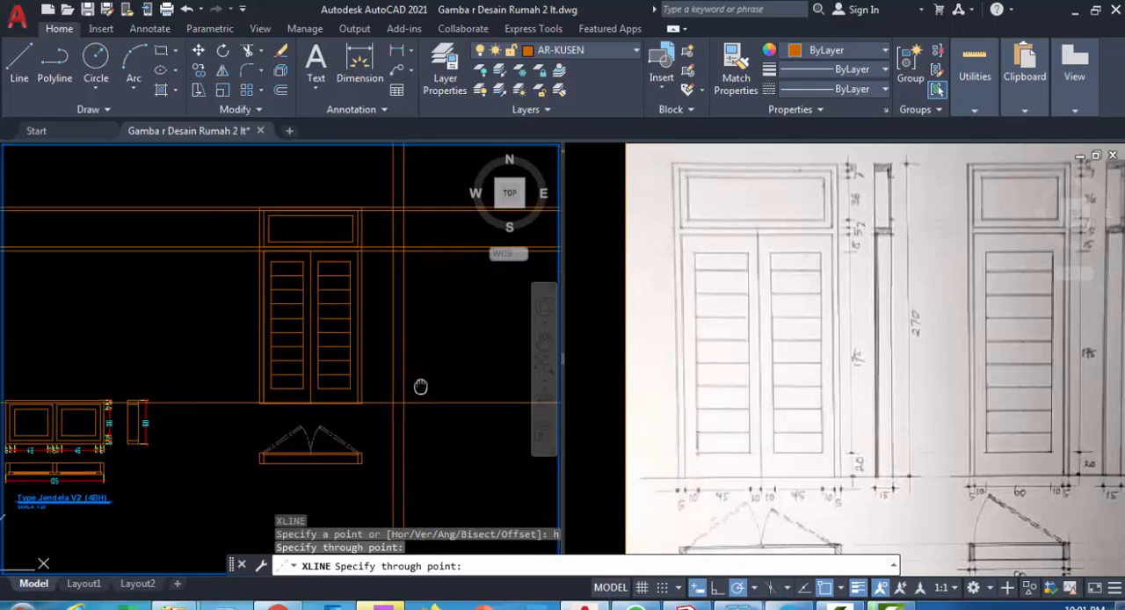
pyautogui.press('Escape')
# Trim the construction lines beyond their intersections, leaving only the narrow section outline with its head frame and transom bar
pyautogui.write('ts or')
pyautogui.press('Return')
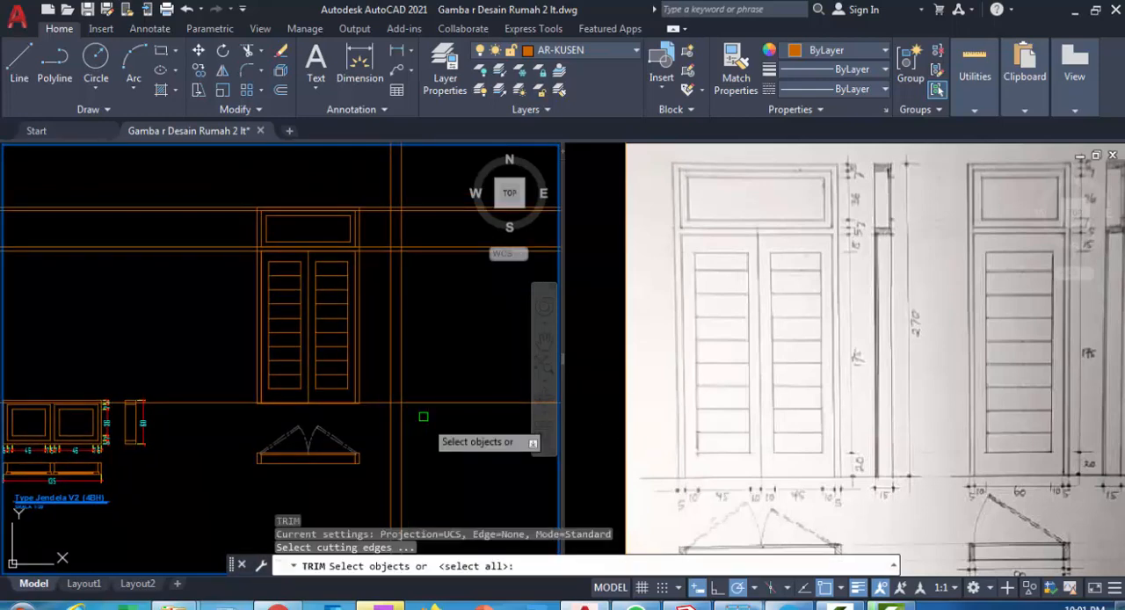
pyautogui.click(436, 428)
pyautogui.click(377, 178)
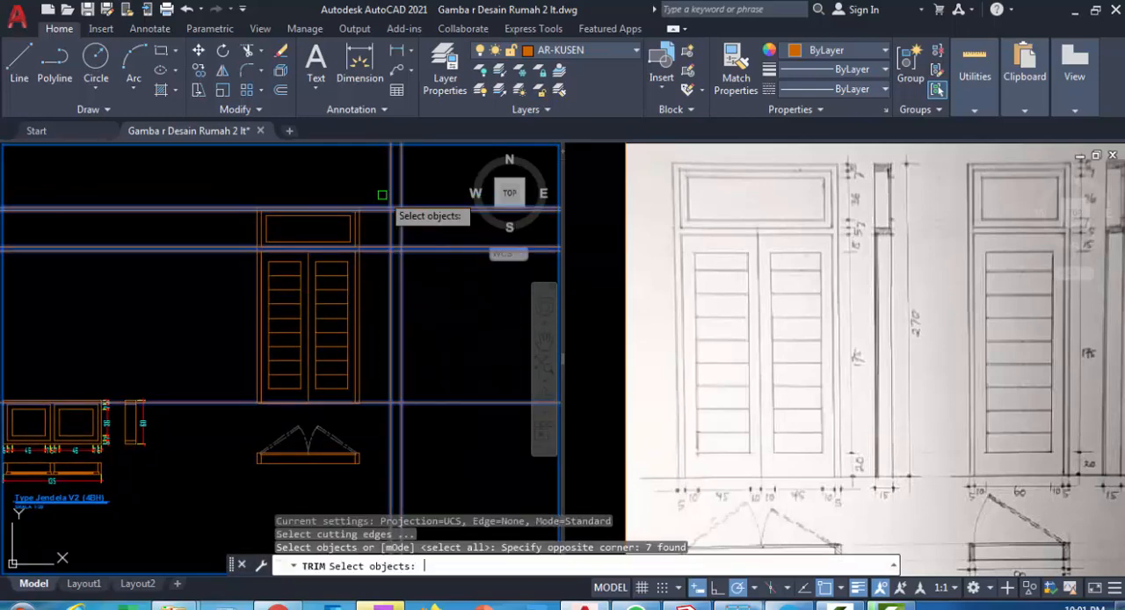
pyautogui.click(377, 176)
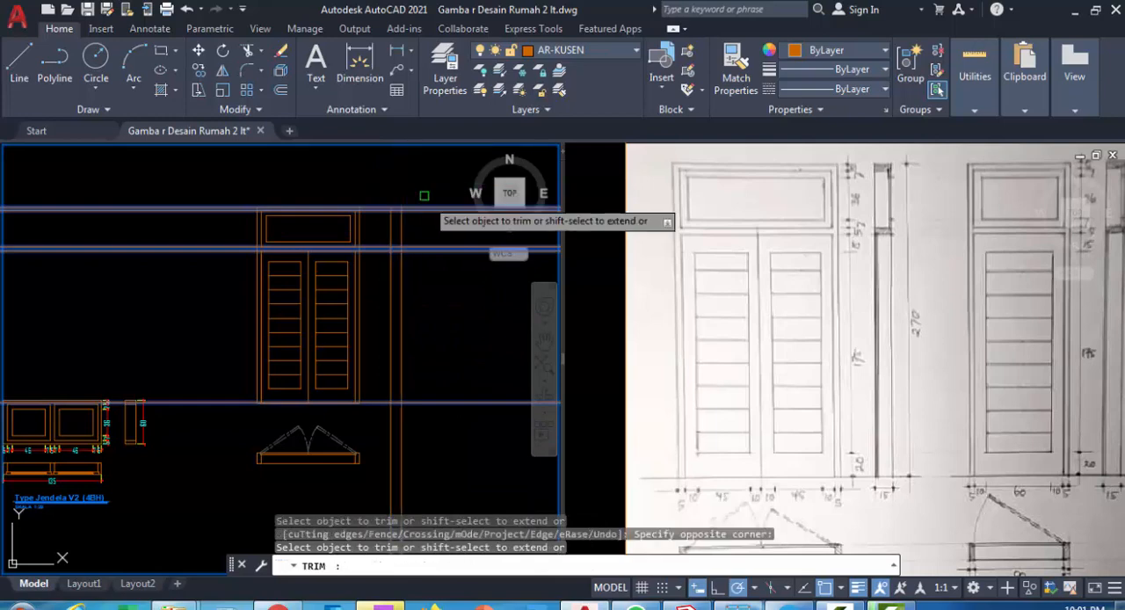
pyautogui.click(445, 407)
pyautogui.click(434, 473)
pyautogui.click(381, 426)
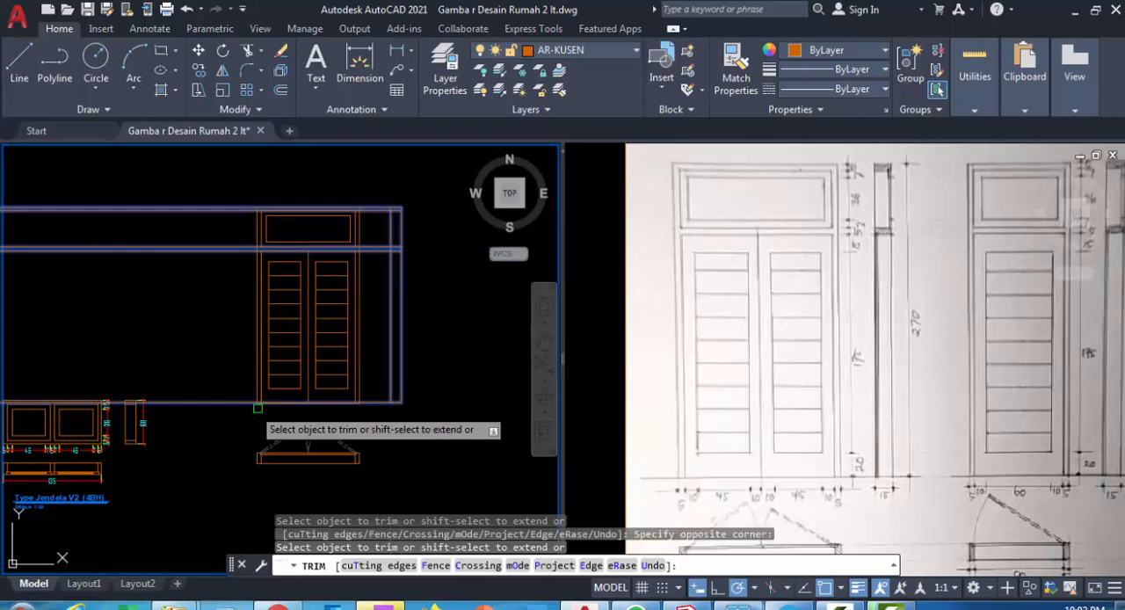
pyautogui.click(206, 423)
pyautogui.click(190, 235)
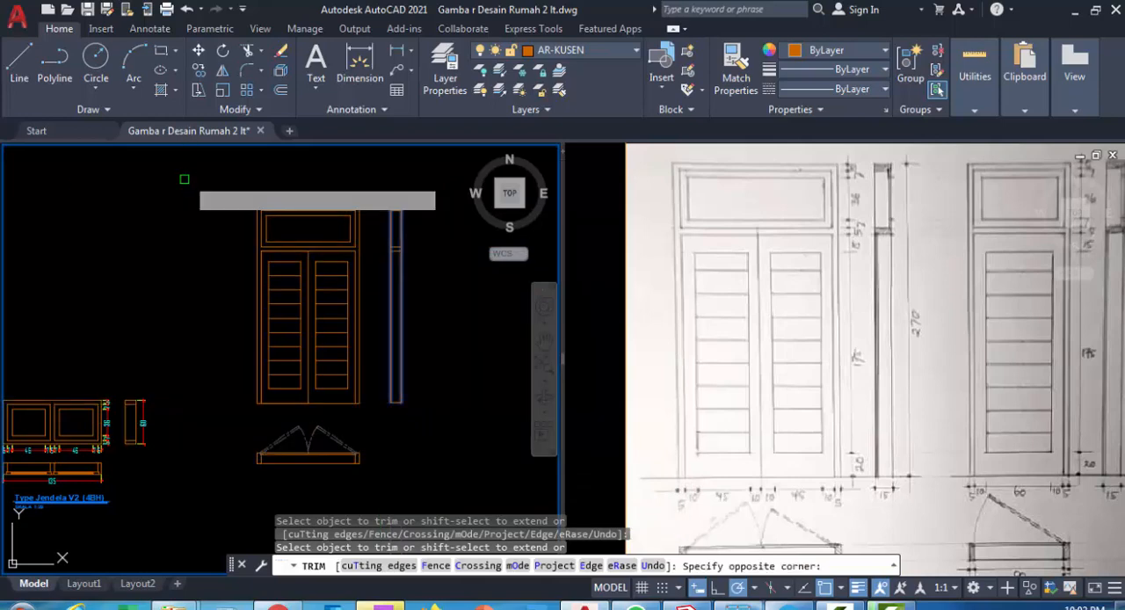
pyautogui.scroll(2, 418, 225)
pyautogui.scroll(3, 406, 218)
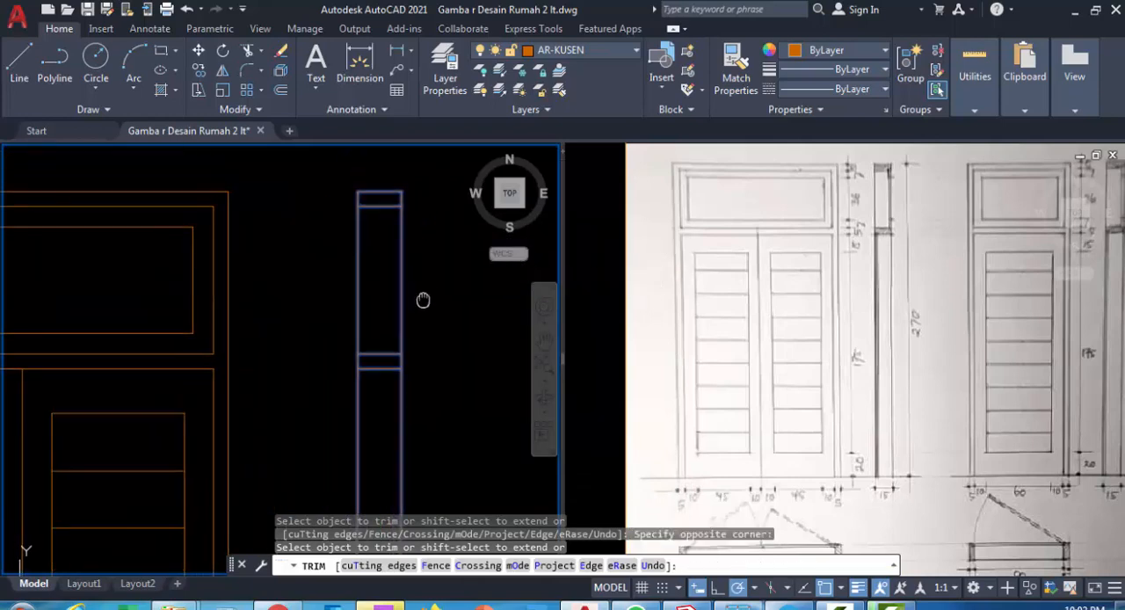
pyautogui.press('Escape')
# Offset the section's right vertical edge 3 inward to mark the rebate width
pyautogui.press('Return')
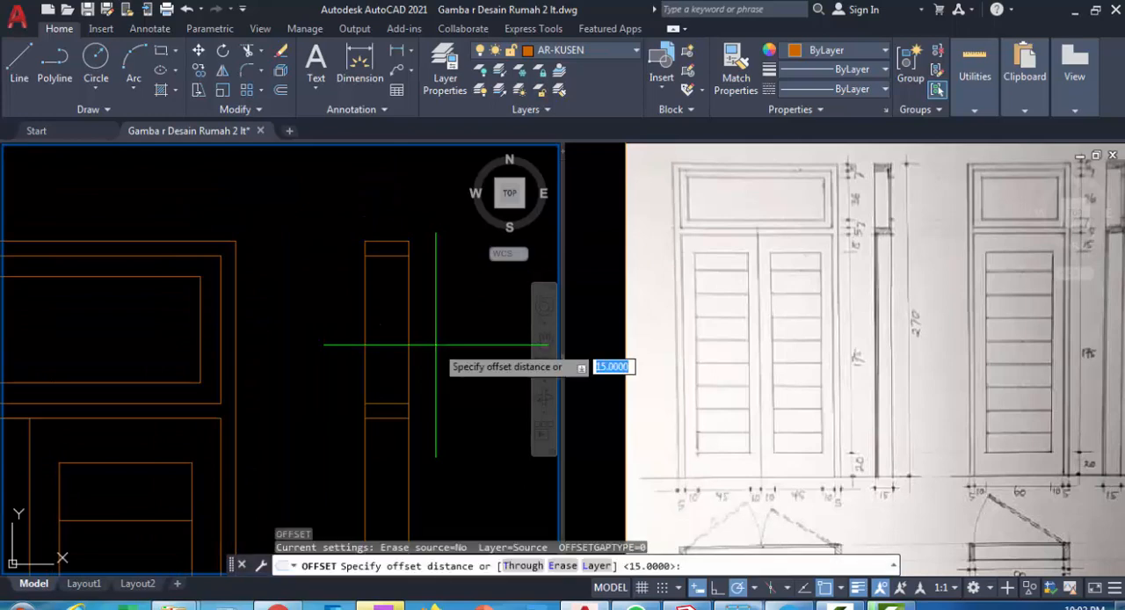
pyautogui.write('3')
pyautogui.press('Return')
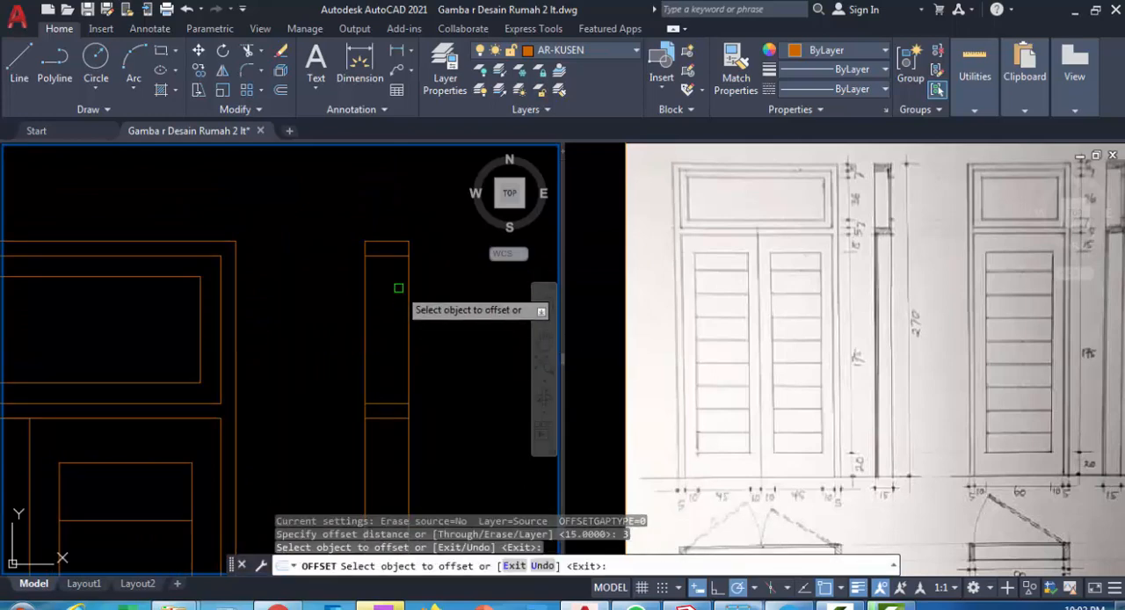
pyautogui.click(407, 285)
pyautogui.click(387, 294)
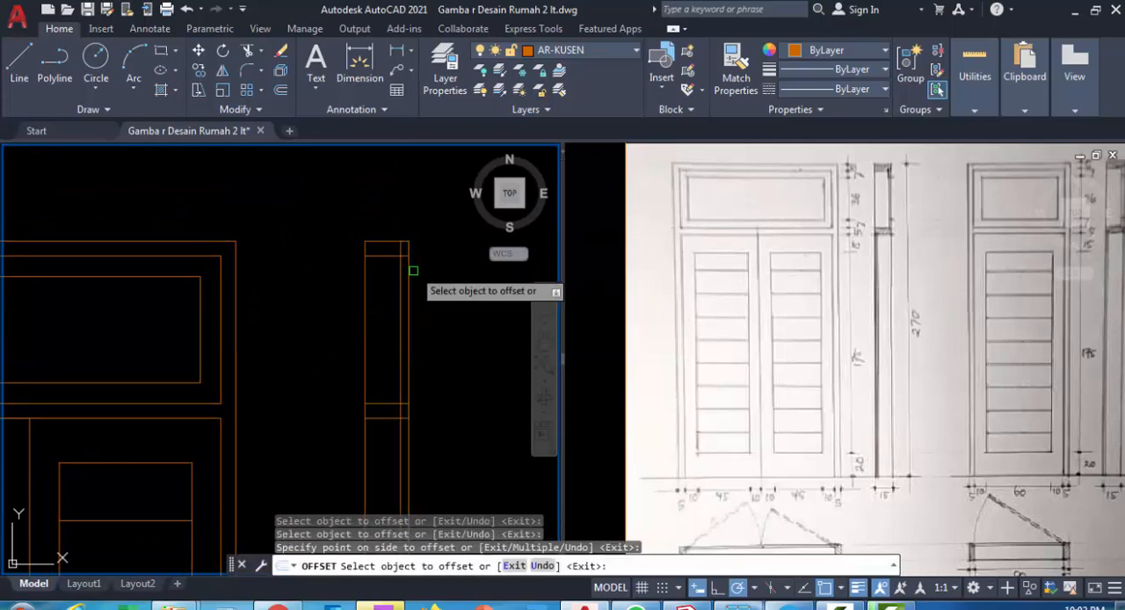
pyautogui.scroll(2, 422, 255)
pyautogui.press('Escape')
# Offset the head frame's lower edge 1 upward and the transom bar's upper edge 1 downward for the rebates
pyautogui.write('o')
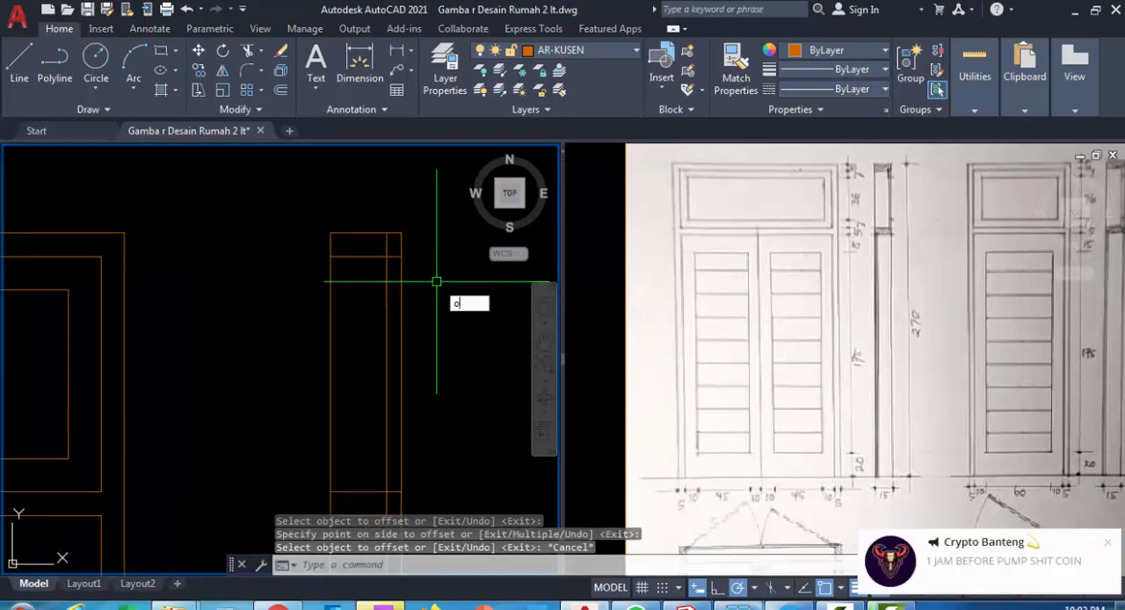
pyautogui.press('Return')
pyautogui.write('1')
pyautogui.press('Return')
pyautogui.scroll(2, 409, 255)
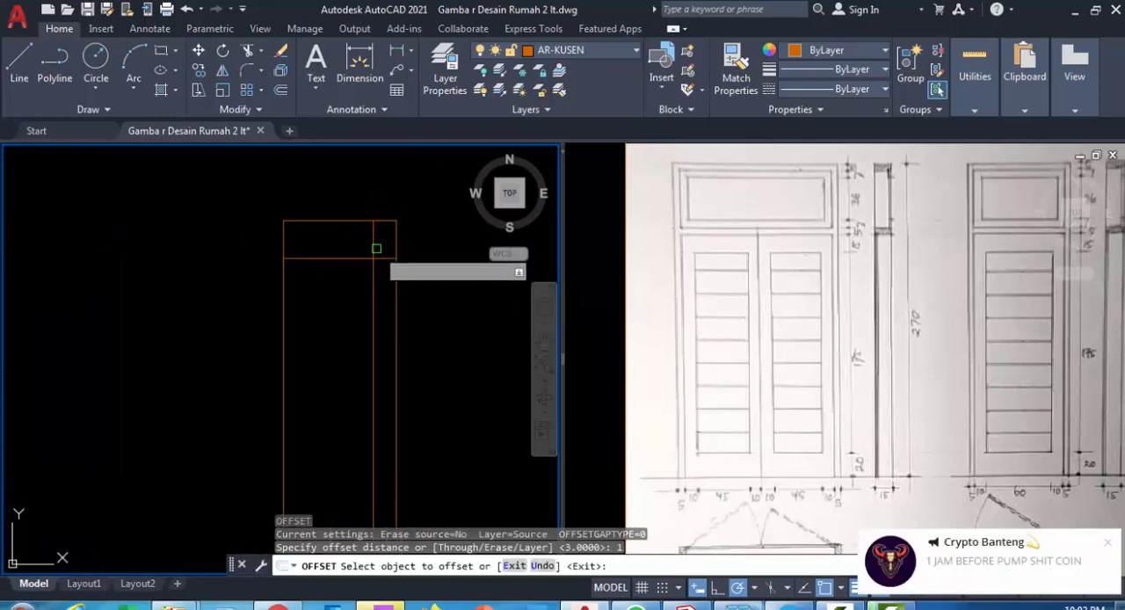
pyautogui.click(380, 258)
pyautogui.click(396, 207)
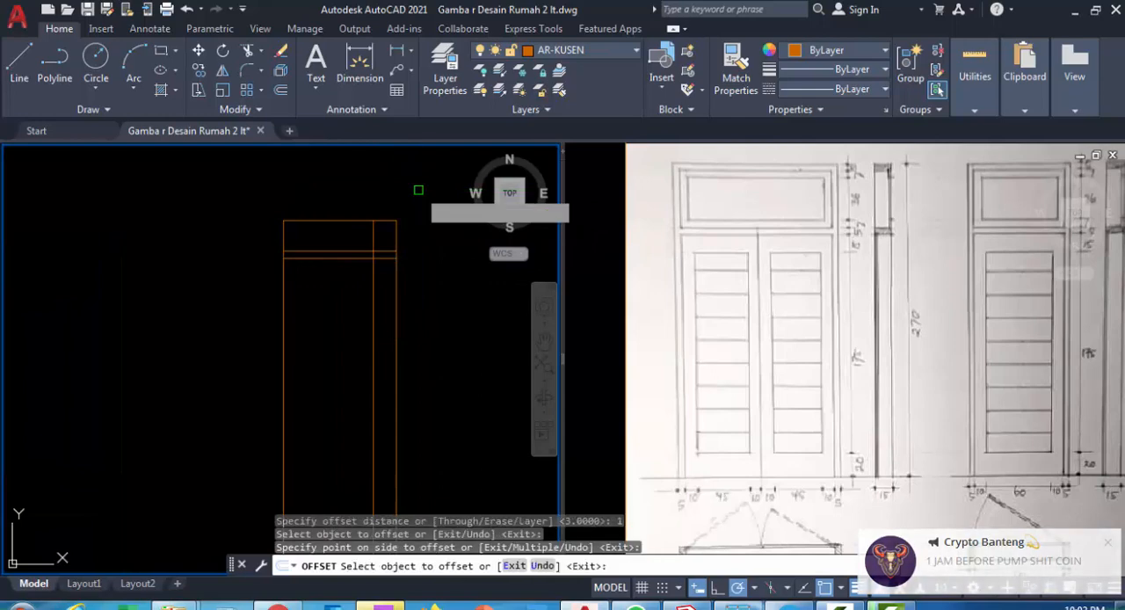
pyautogui.scroll(2, 418, 147)
pyautogui.scroll(2, 394, 350)
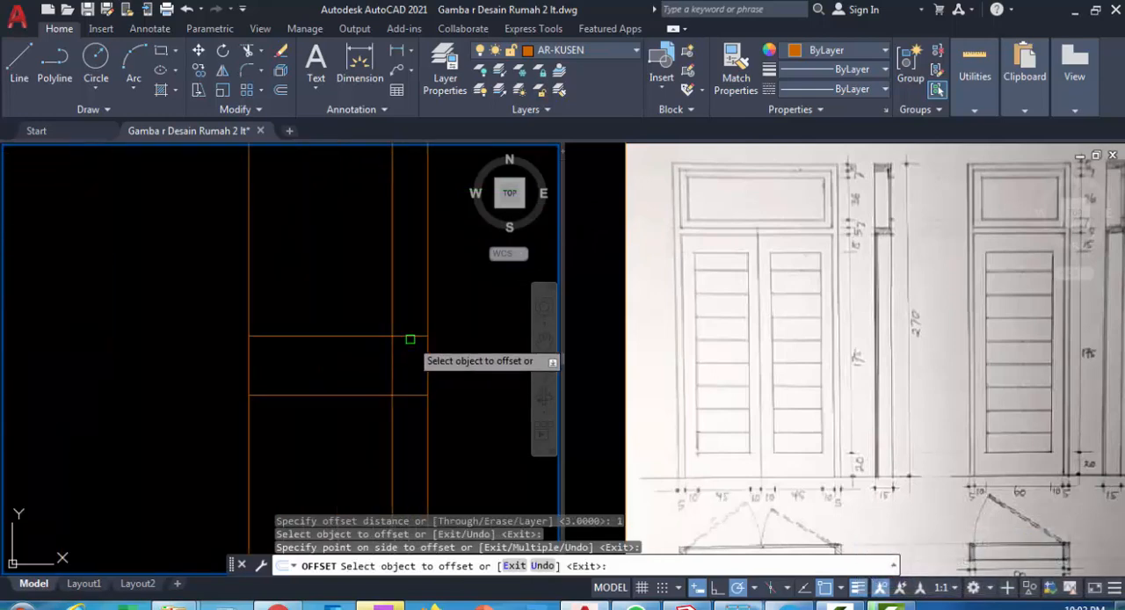
pyautogui.click(410, 336)
pyautogui.click(404, 376)
pyautogui.press('Escape')
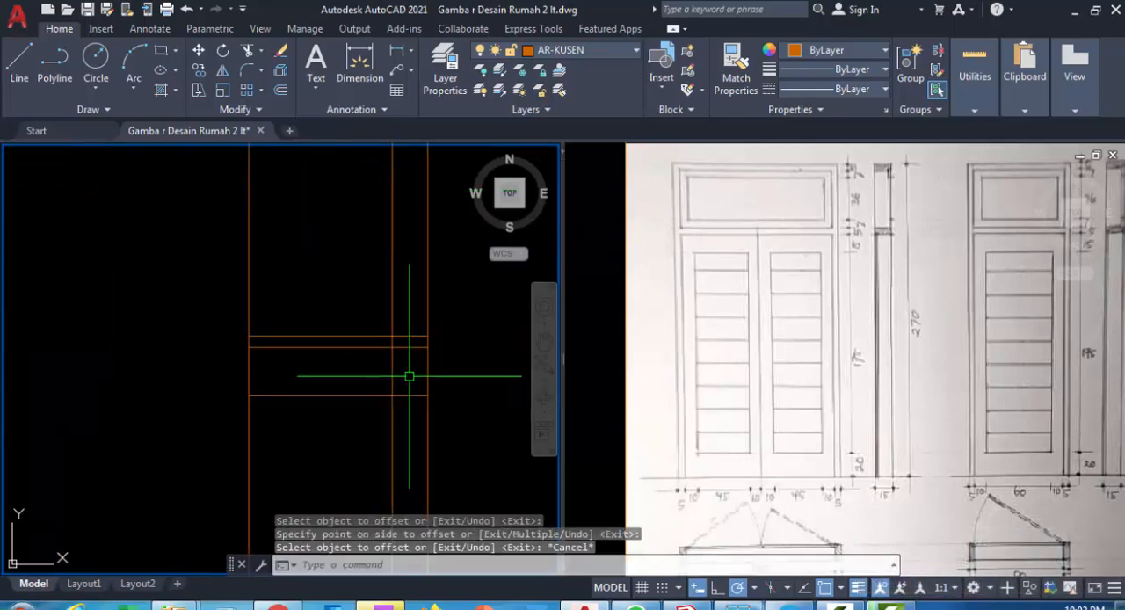
# Trim the offset lines at the transom bar's top and the head frame's underside into rebate steps, removing the leftover vertical line
pyautogui.write('tr')
pyautogui.press('Return')
pyautogui.click(411, 376)
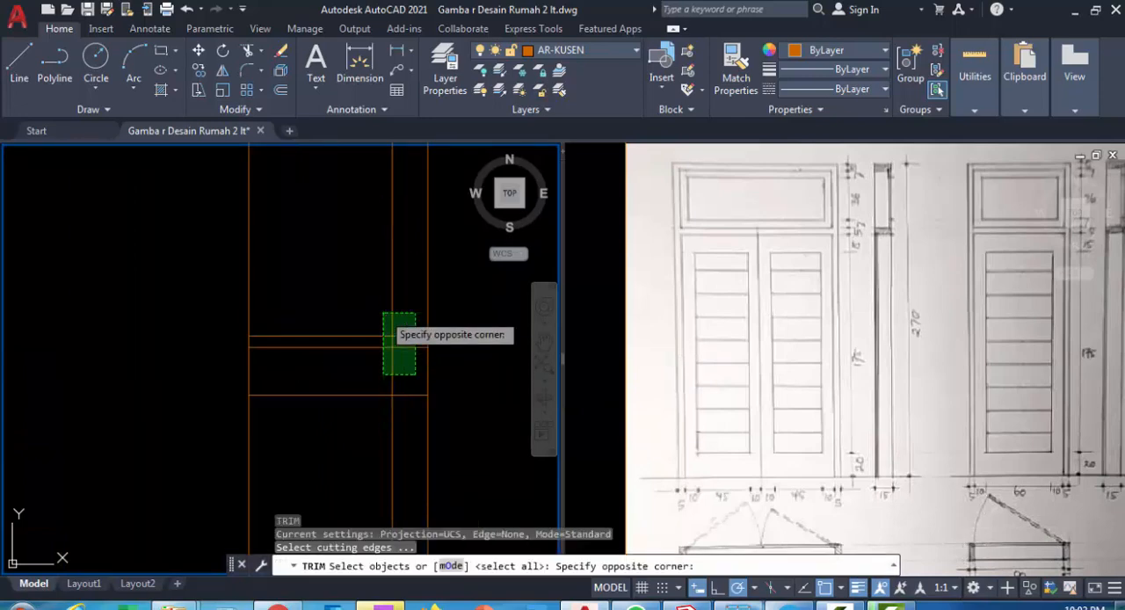
pyautogui.click(384, 331)
pyautogui.press('Return')
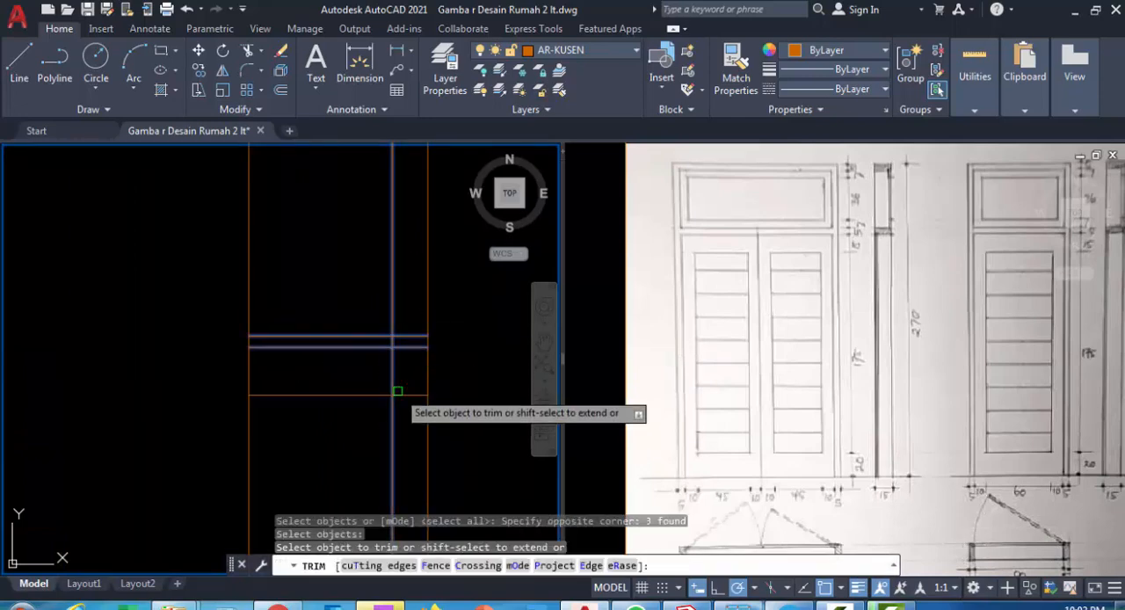
pyautogui.doubleClick(388, 386)
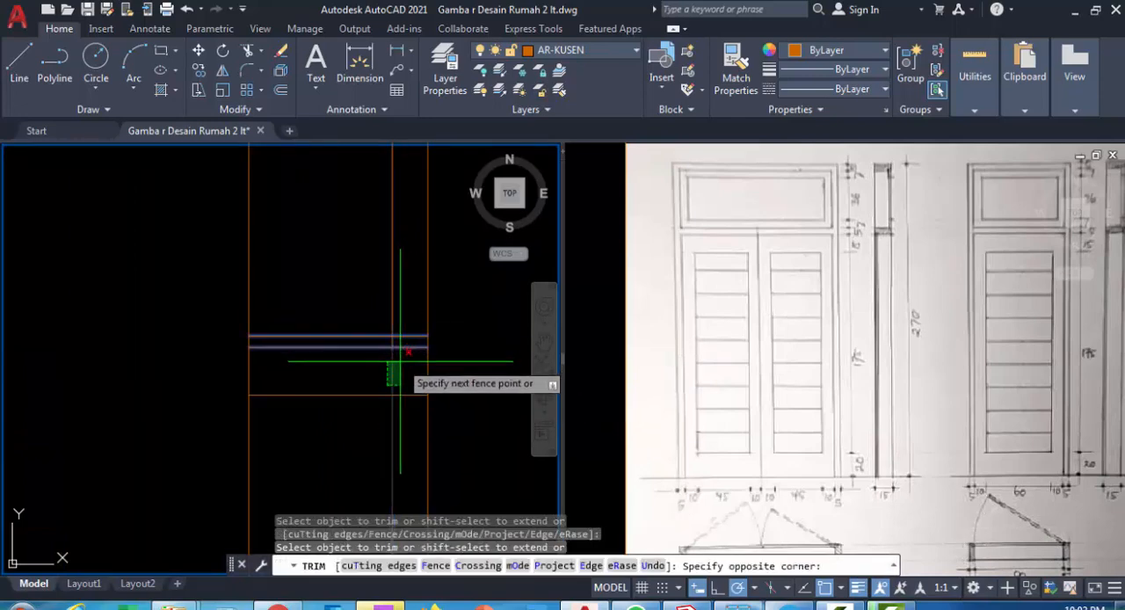
pyautogui.click(399, 360)
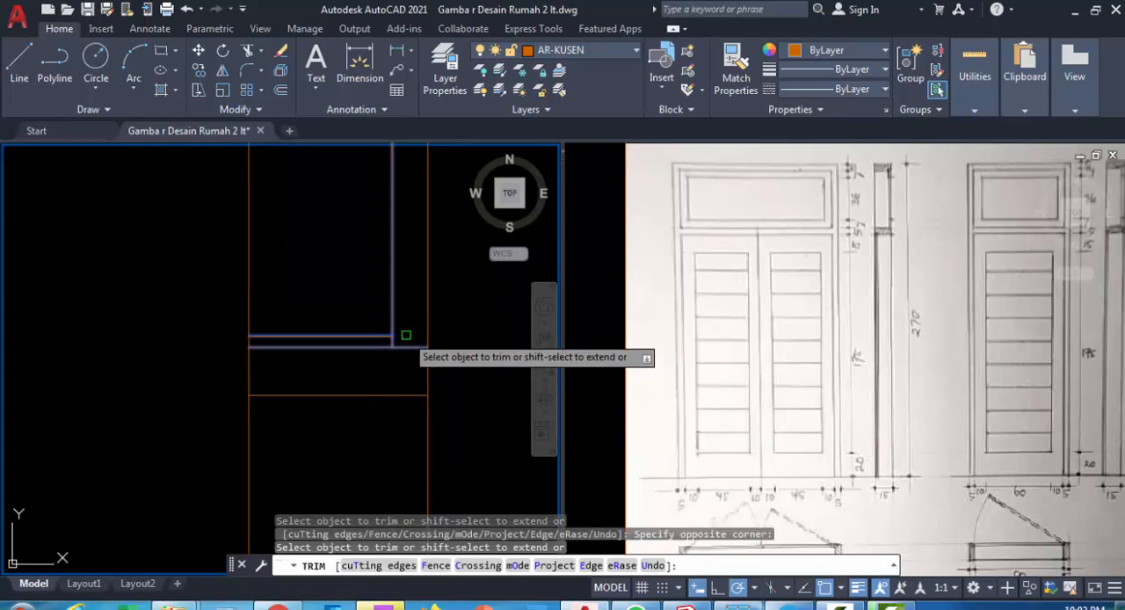
pyautogui.scroll(-4, 352, 348)
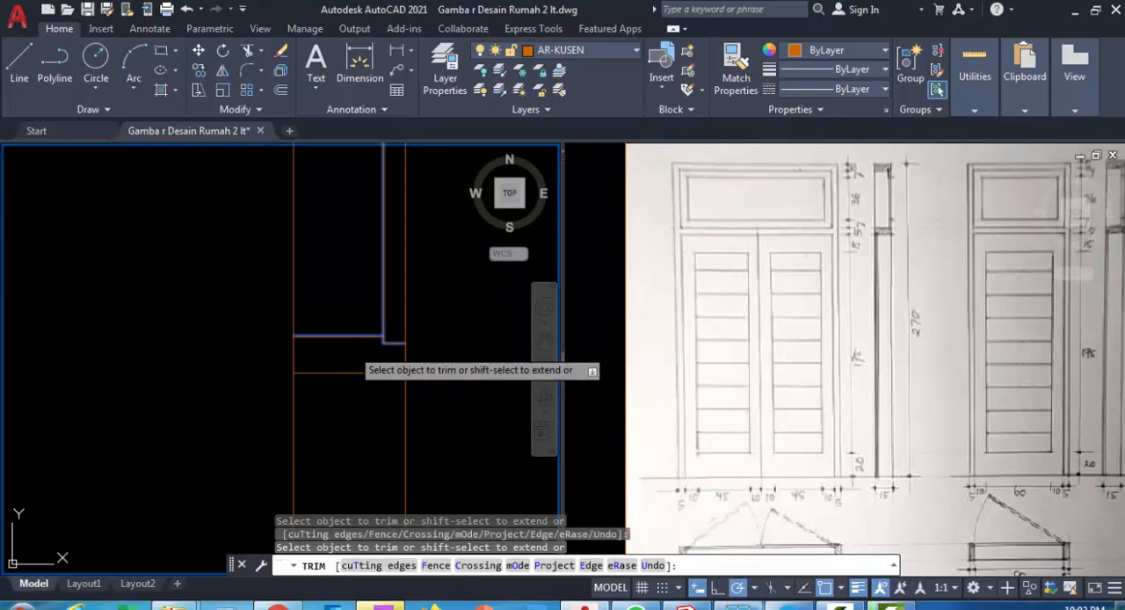
pyautogui.scroll(3, 380, 274)
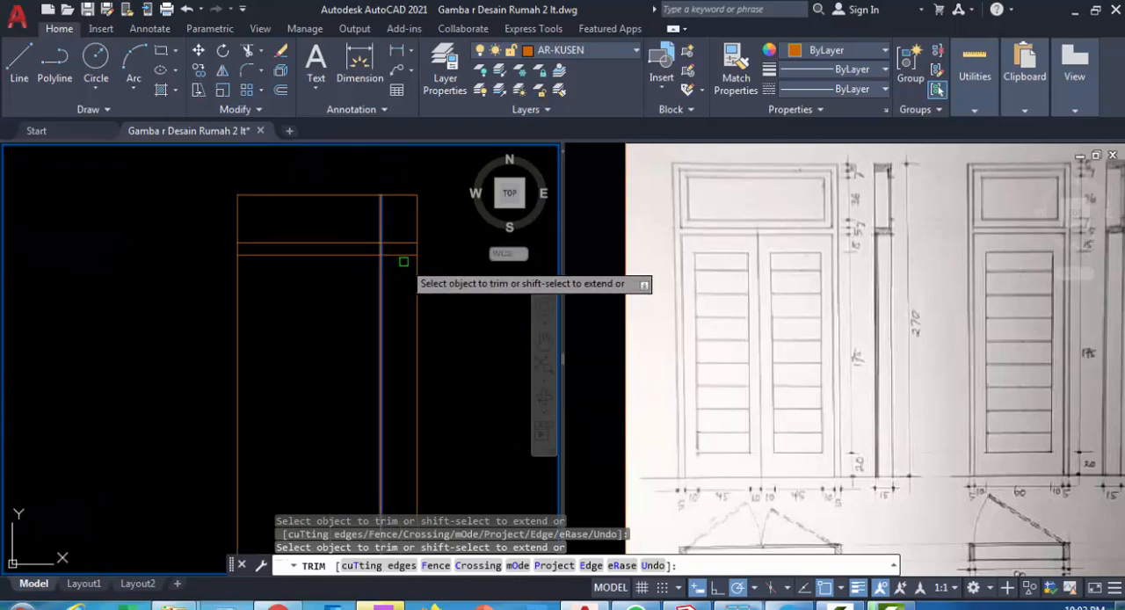
pyautogui.click(352, 243)
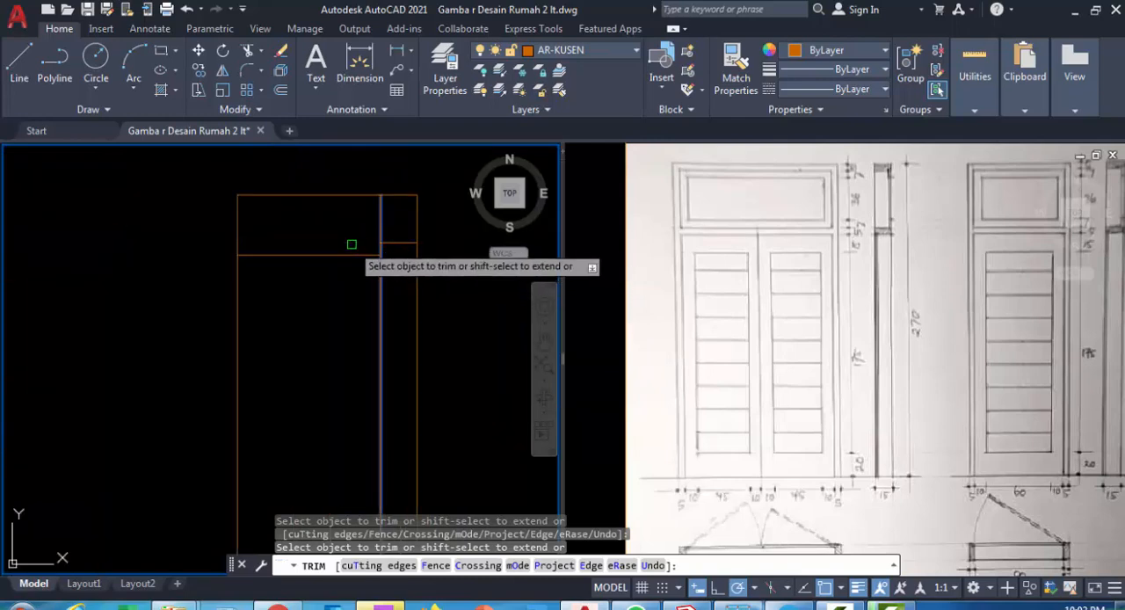
pyautogui.press('Escape')
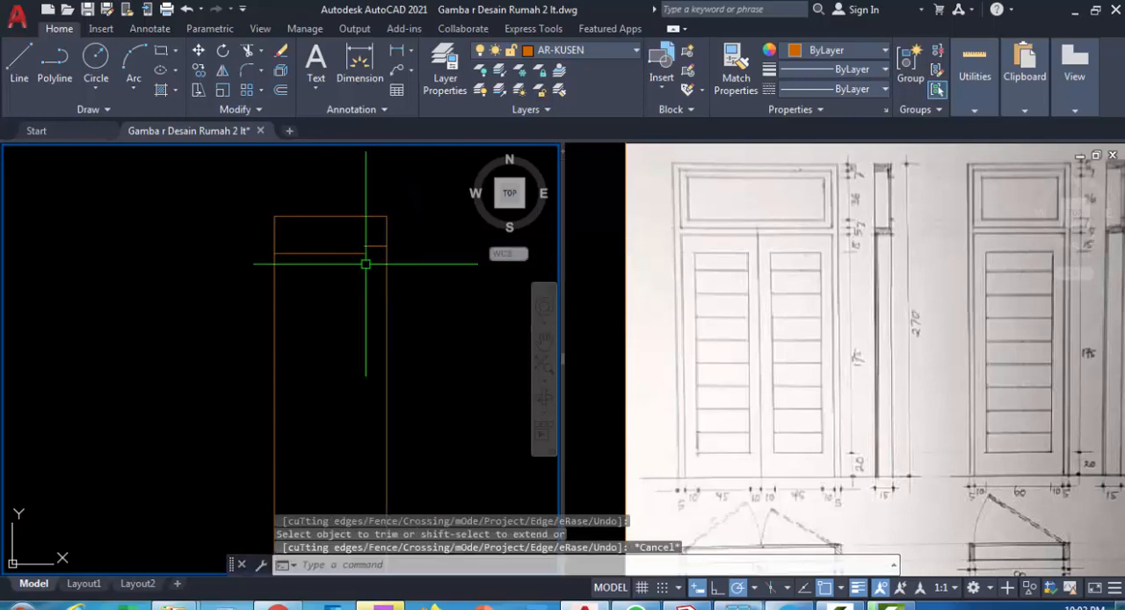
# Draw a short vertical line closing the rebate step on the head frame's underside
pyautogui.scroll(2, 362, 248)
pyautogui.write('l')
pyautogui.press('Return')
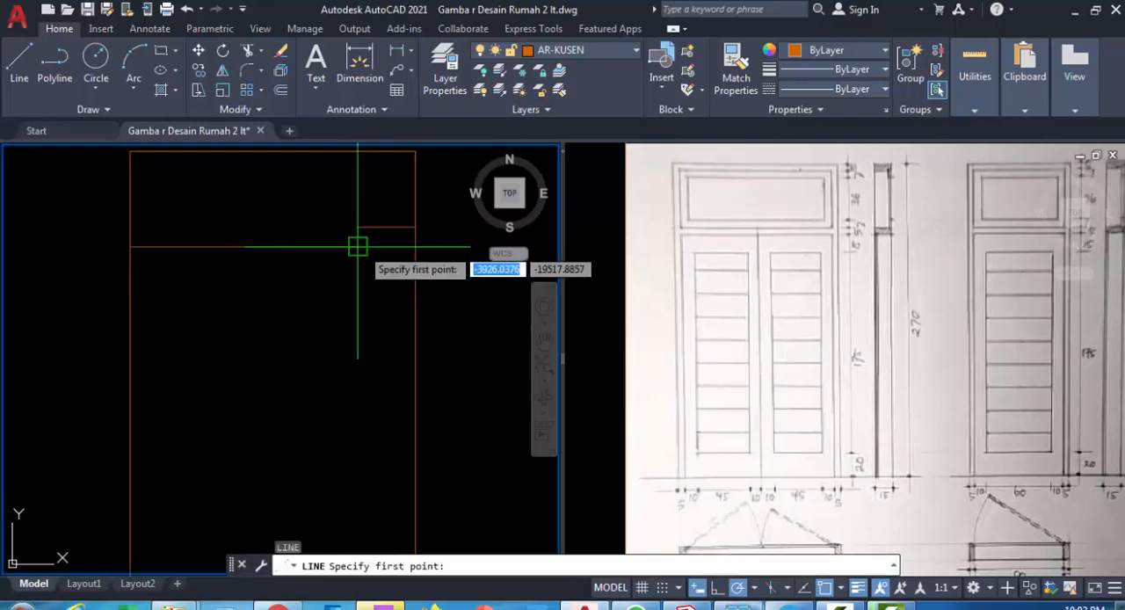
pyautogui.click(358, 246)
pyautogui.click(357, 227)
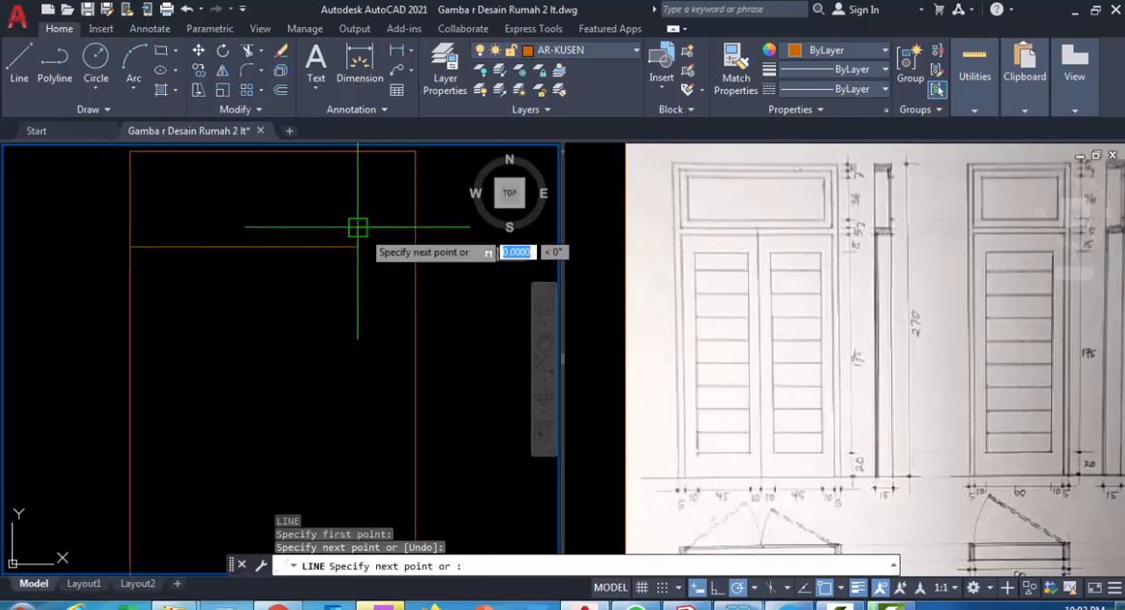
pyautogui.press('Return')
# Draw horizontal construction lines through the upper and lower edges of the elevation's top glass panel, extending across the section
pyautogui.scroll(-2, 344, 318)
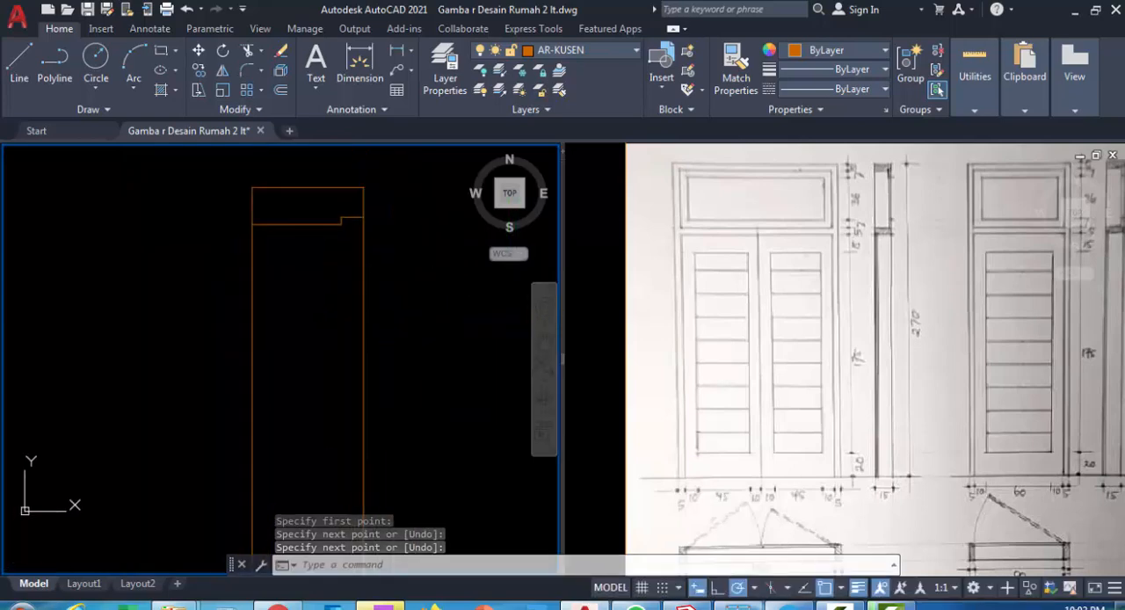
pyautogui.scroll(-2, 440, 334)
pyautogui.write('x')
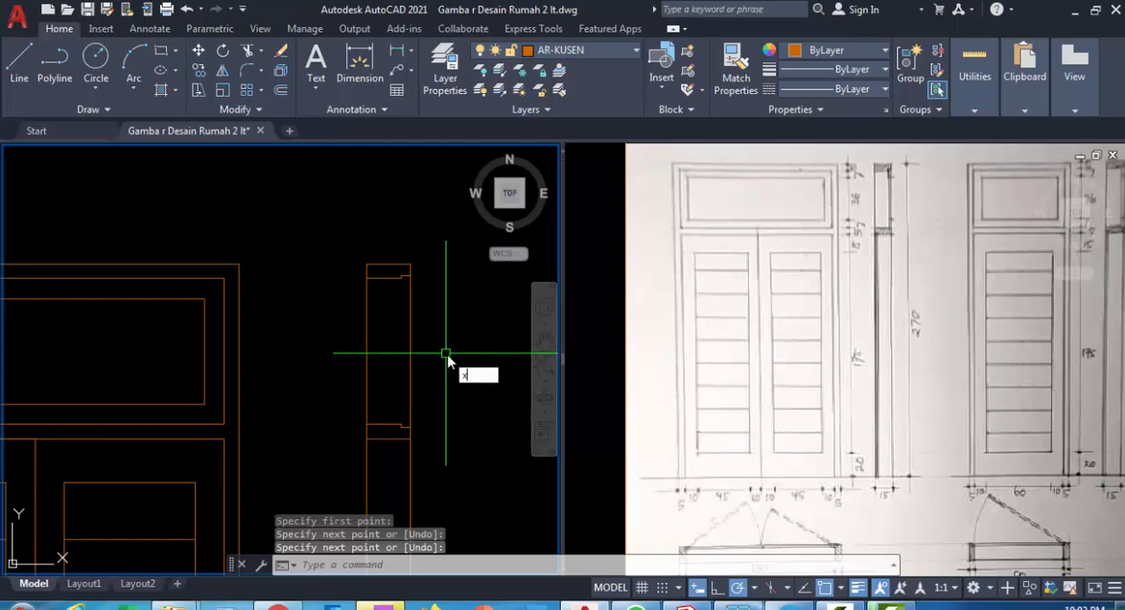
pyautogui.write('l')
pyautogui.press('Return')
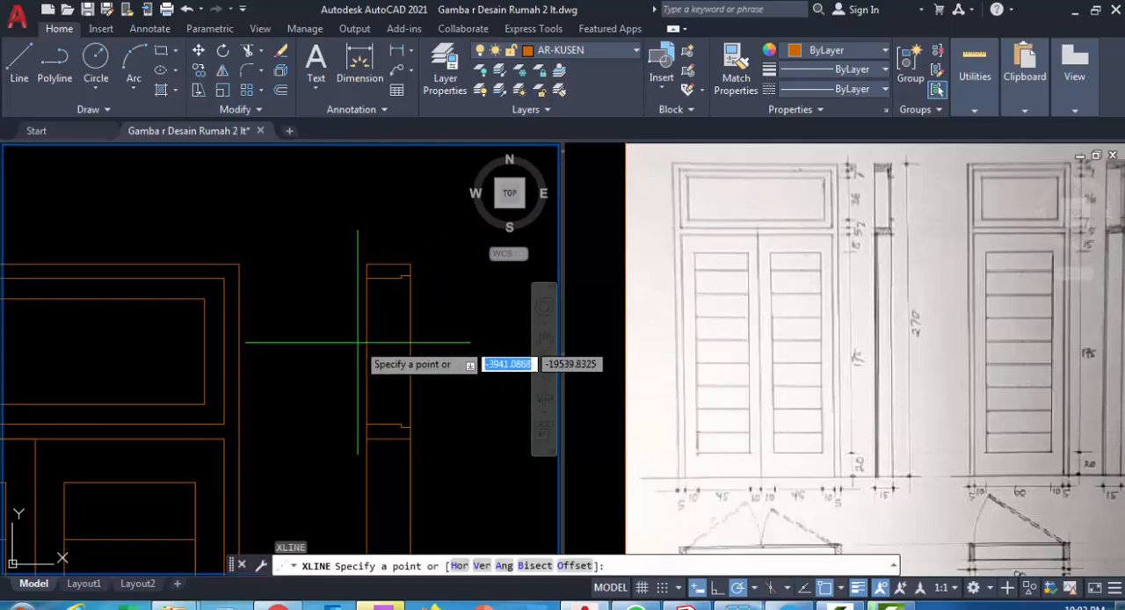
pyautogui.press('Escape')
pyautogui.press('Return')
pyautogui.write('h')
pyautogui.press('Return')
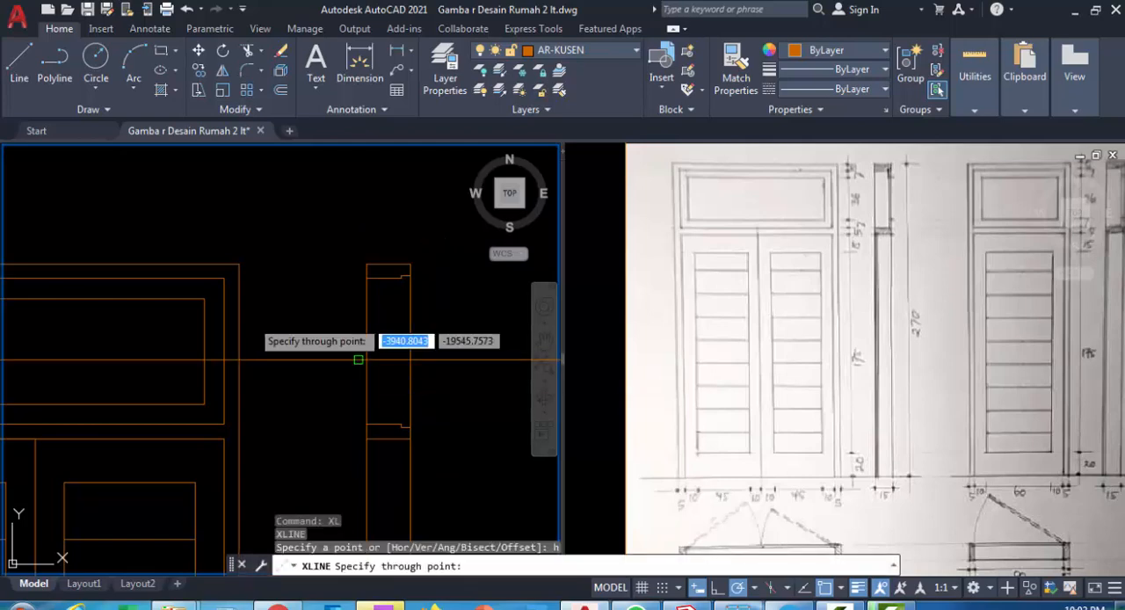
pyautogui.click(203, 299)
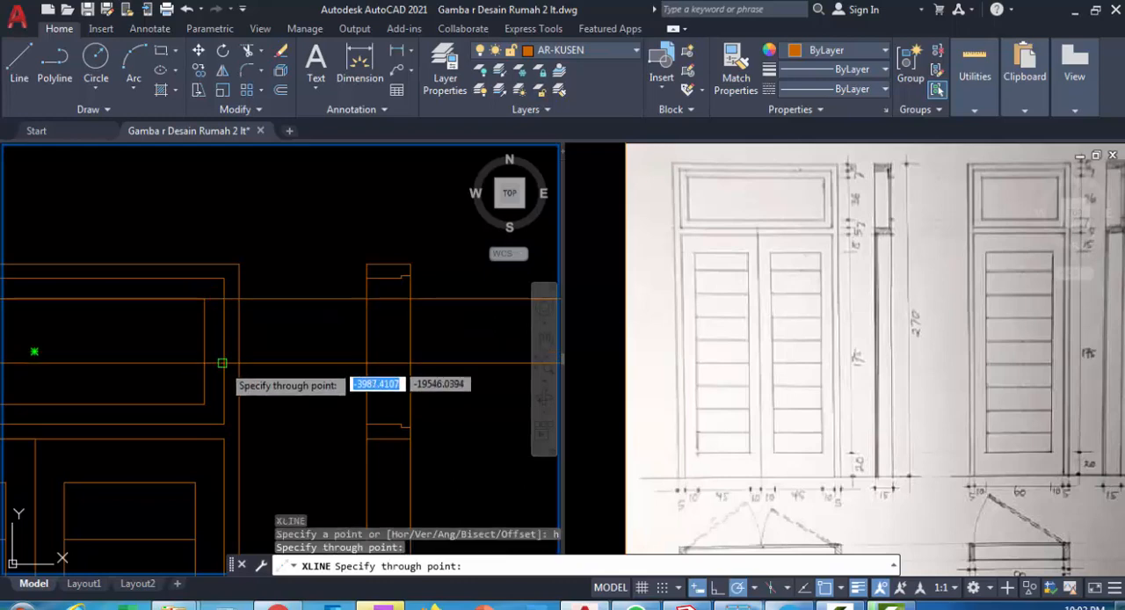
pyautogui.click(203, 403)
pyautogui.press('Return')
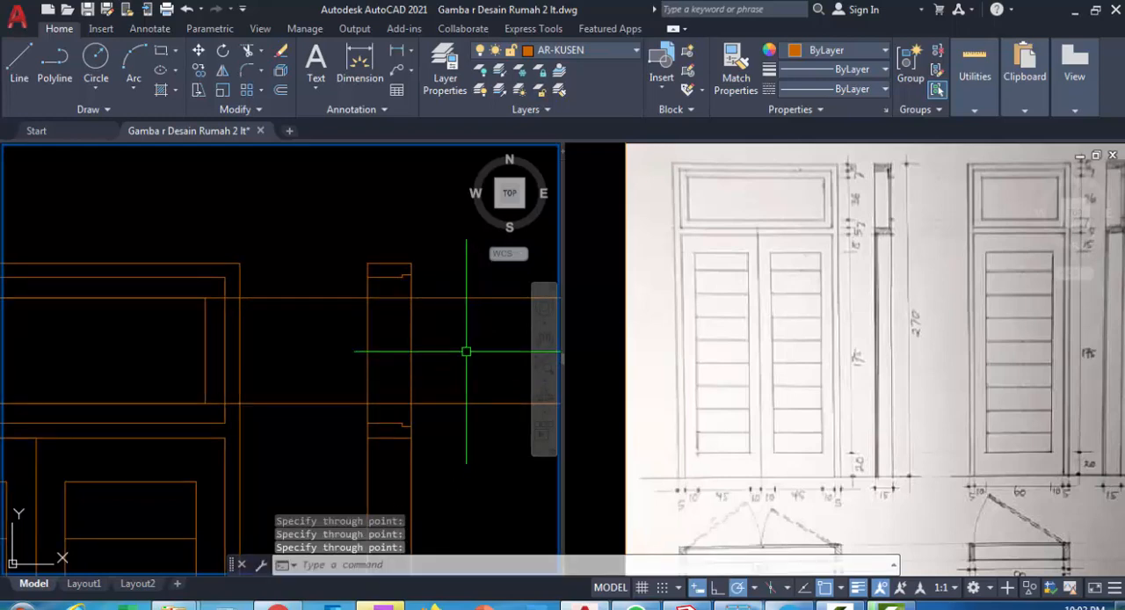
# Draw a vertical line in the section from the transom bar's rebate corner up to the head frame's rebate corner
pyautogui.scroll(4, 404, 272)
pyautogui.click(409, 282)
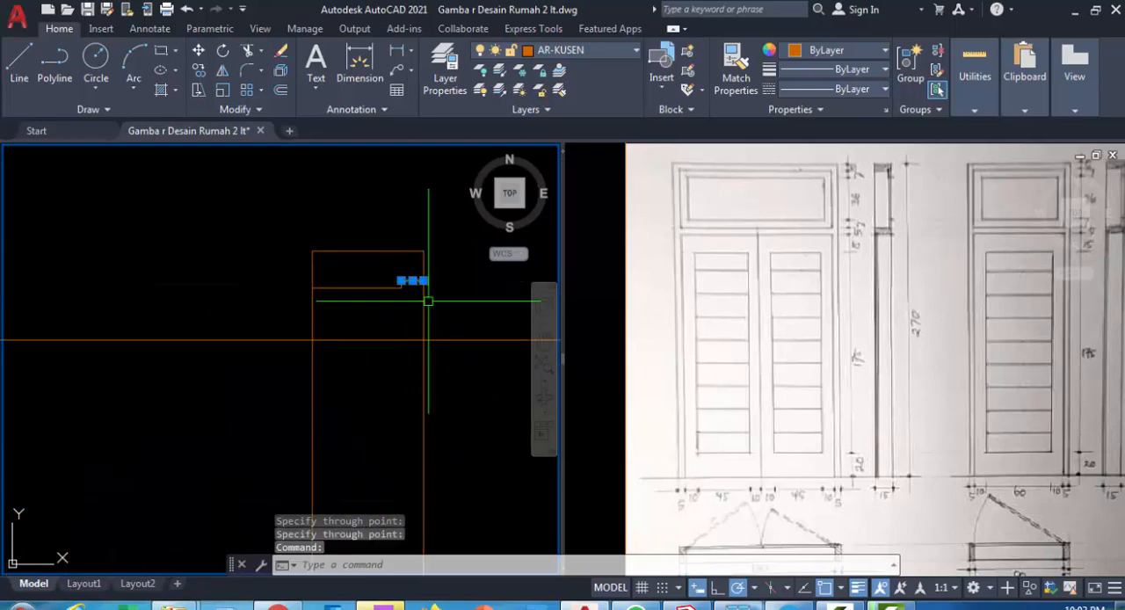
pyautogui.scroll(-2, 496, 313)
pyautogui.moveTo(494, 311); pyautogui.dragTo(426, 268, button='middle')
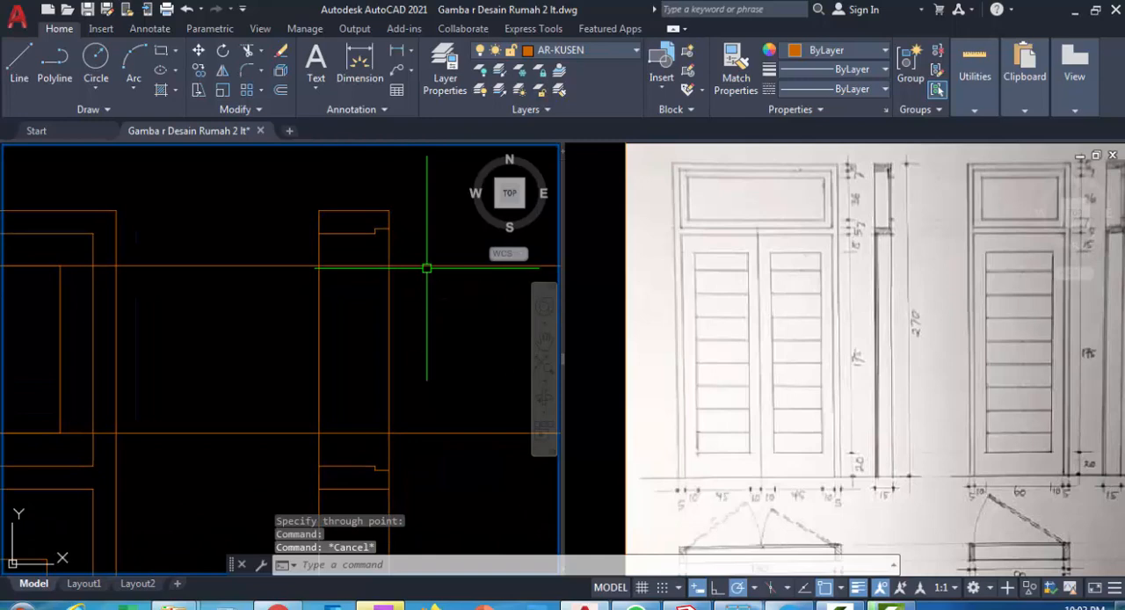
pyautogui.write('l')
pyautogui.press('Return')
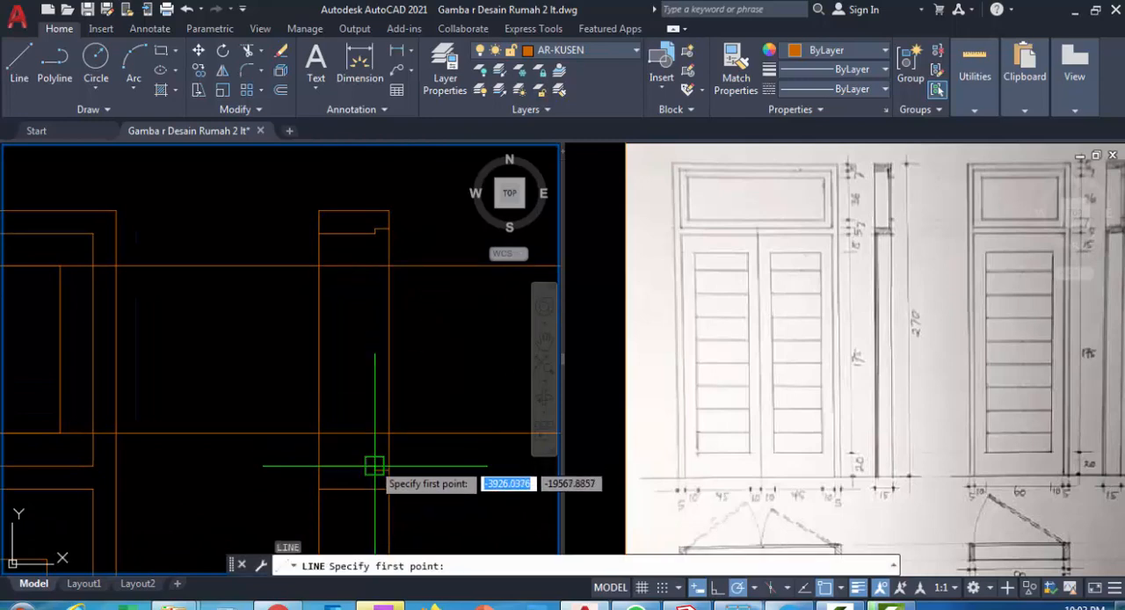
pyautogui.click(374, 466)
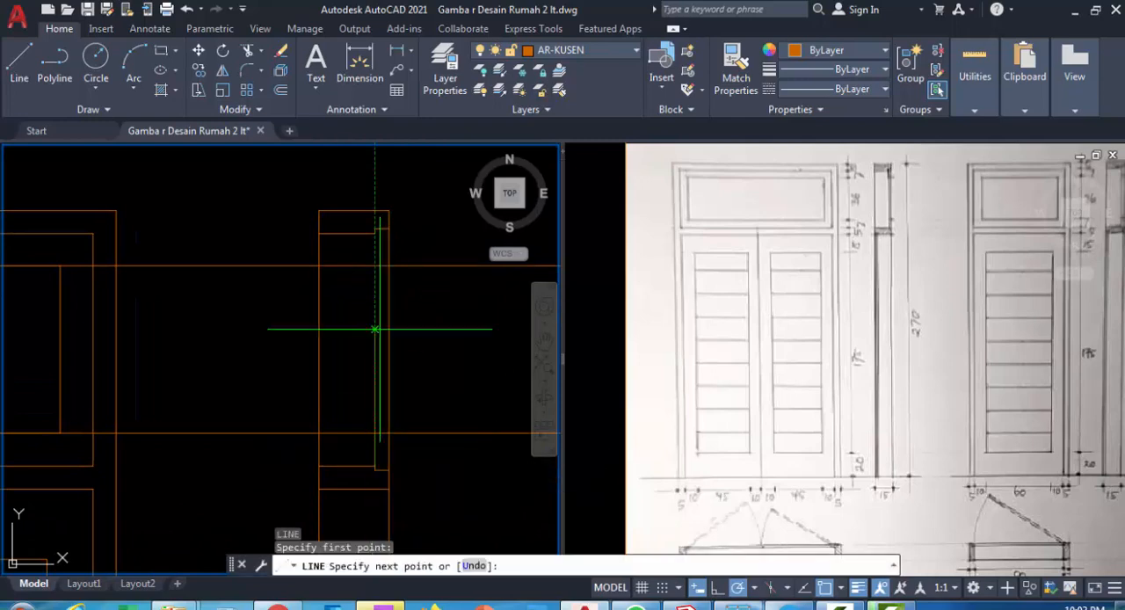
pyautogui.click(374, 230)
pyautogui.press('Return')
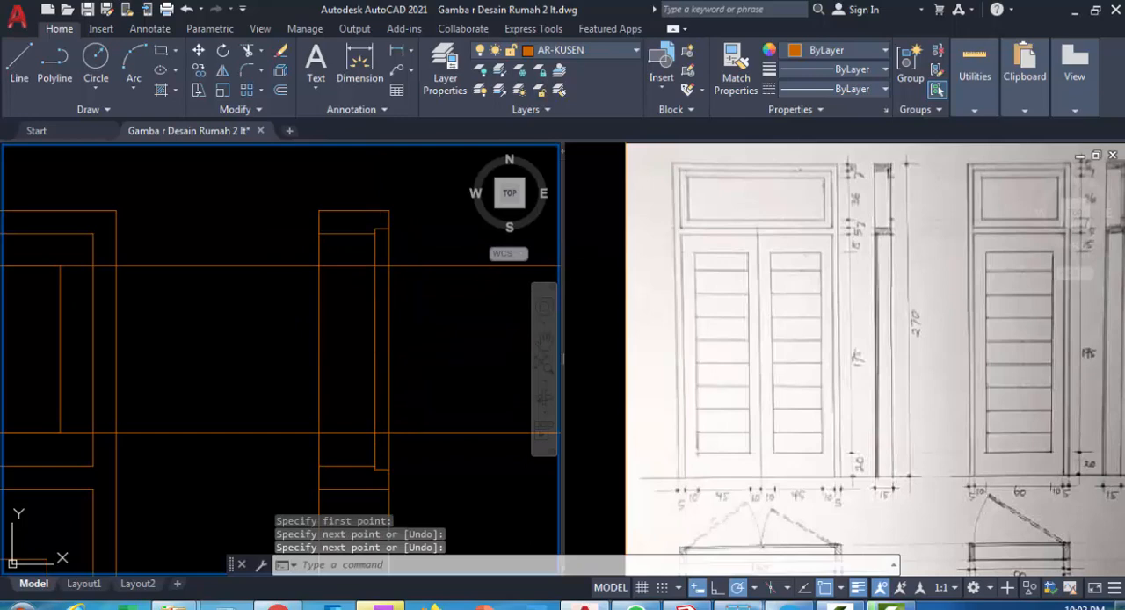
# Trim both construction lines so they remain only between the new vertical line and the section's right edge
pyautogui.write('tr')
pyautogui.press('Return')
pyautogui.click(423, 452)
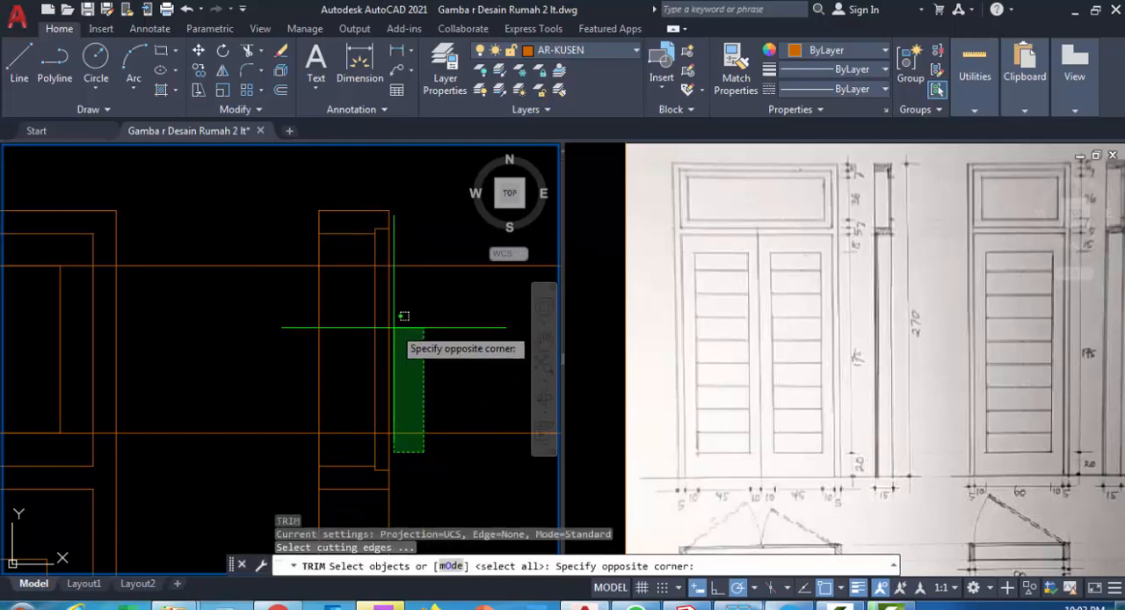
pyautogui.click(367, 260)
pyautogui.press('Return')
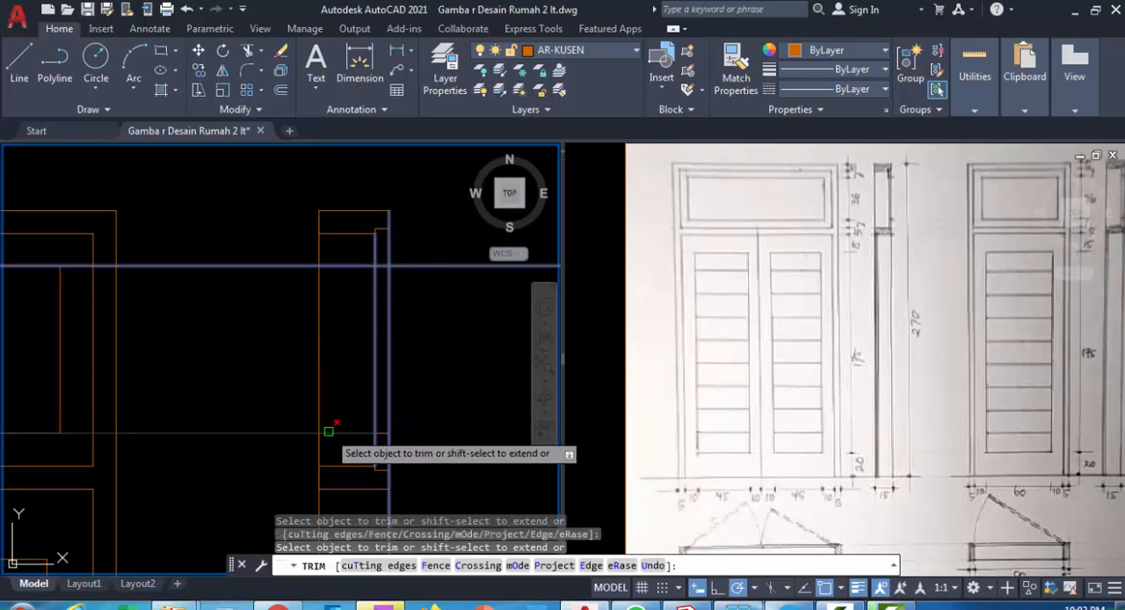
pyautogui.click(350, 265)
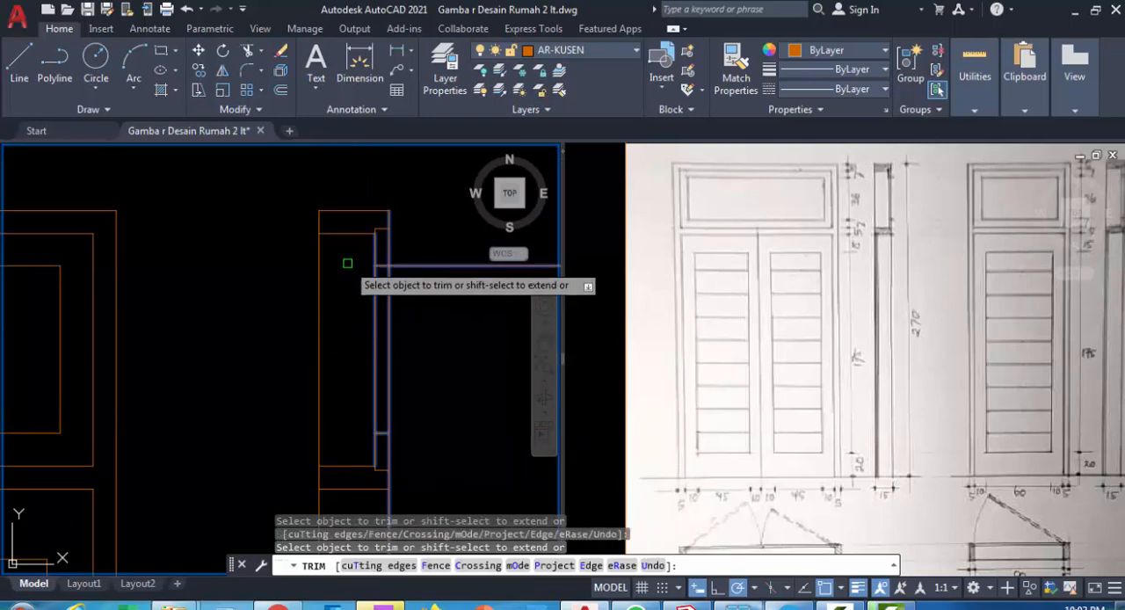
pyautogui.scroll(-2, 427, 282)
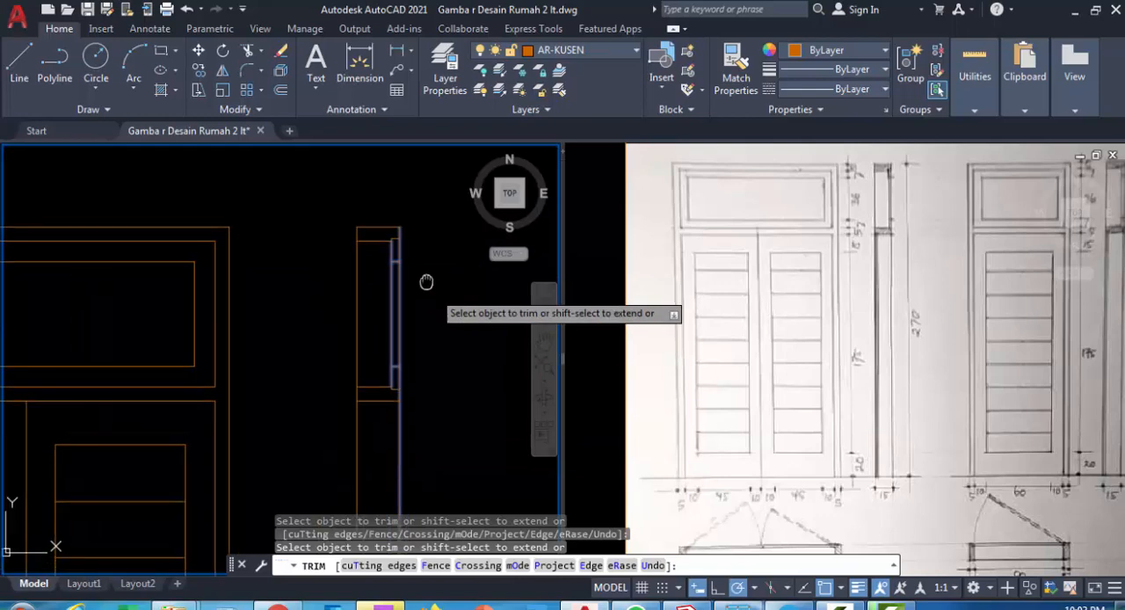
pyautogui.press('Escape')
# Draw a vertical polyline for the glass between the midpoints of the two short lines in the section's transom sash
pyautogui.write('p')
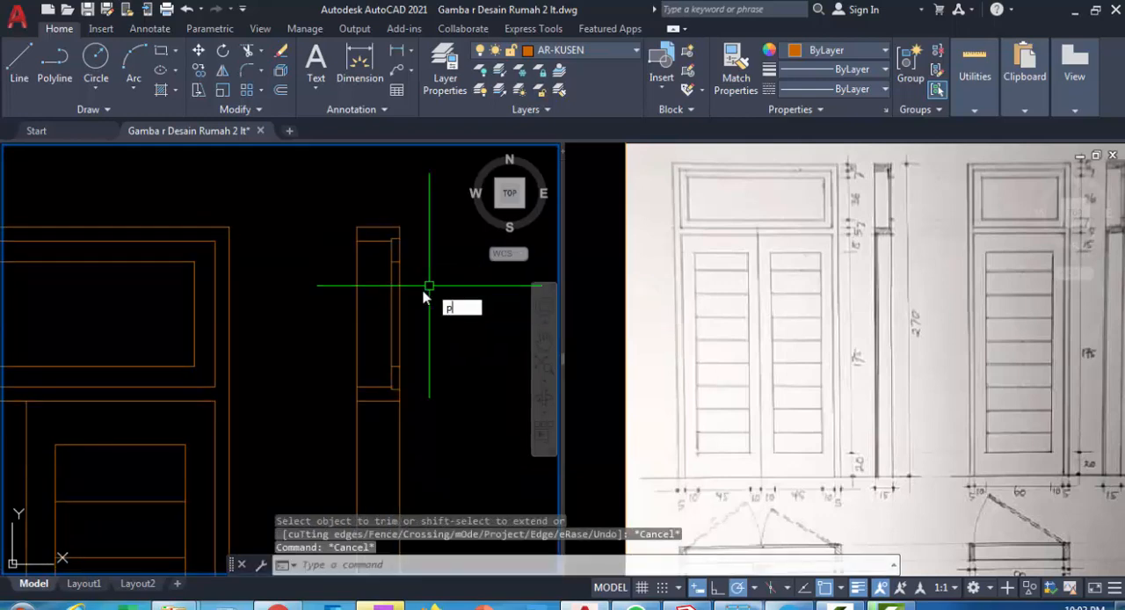
pyautogui.write('l')
pyautogui.press('Return')
pyautogui.scroll(2, 404, 273)
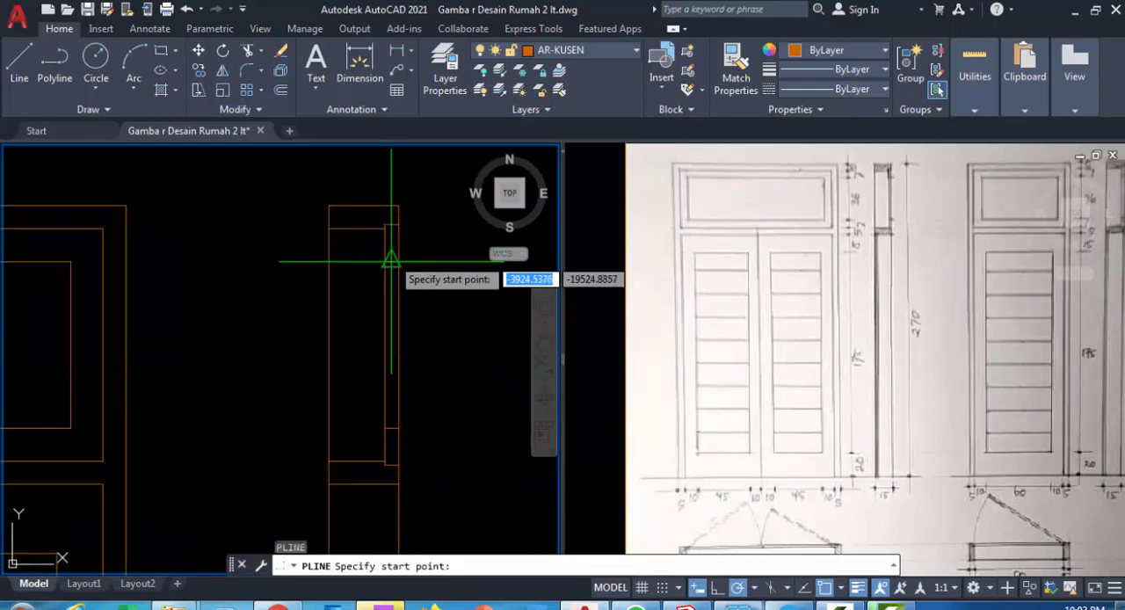
pyautogui.click(391, 261)
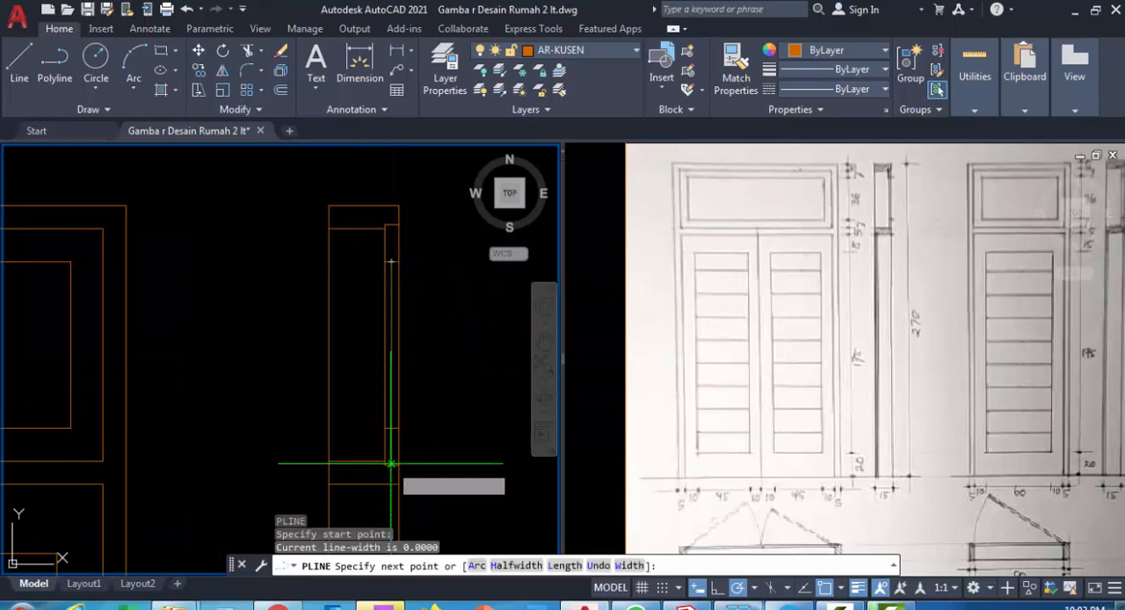
pyautogui.click(391, 428)
pyautogui.press('Return')
pyautogui.scroll(2, 443, 358)
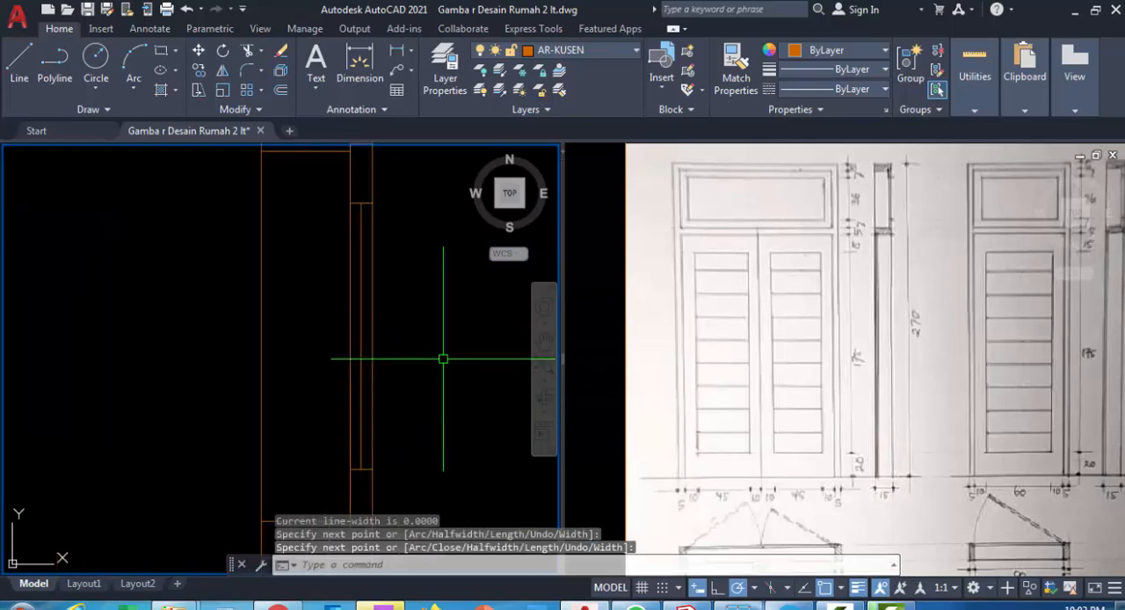
# Set the glass polyline's global width to 0.5
pyautogui.click(363, 236)
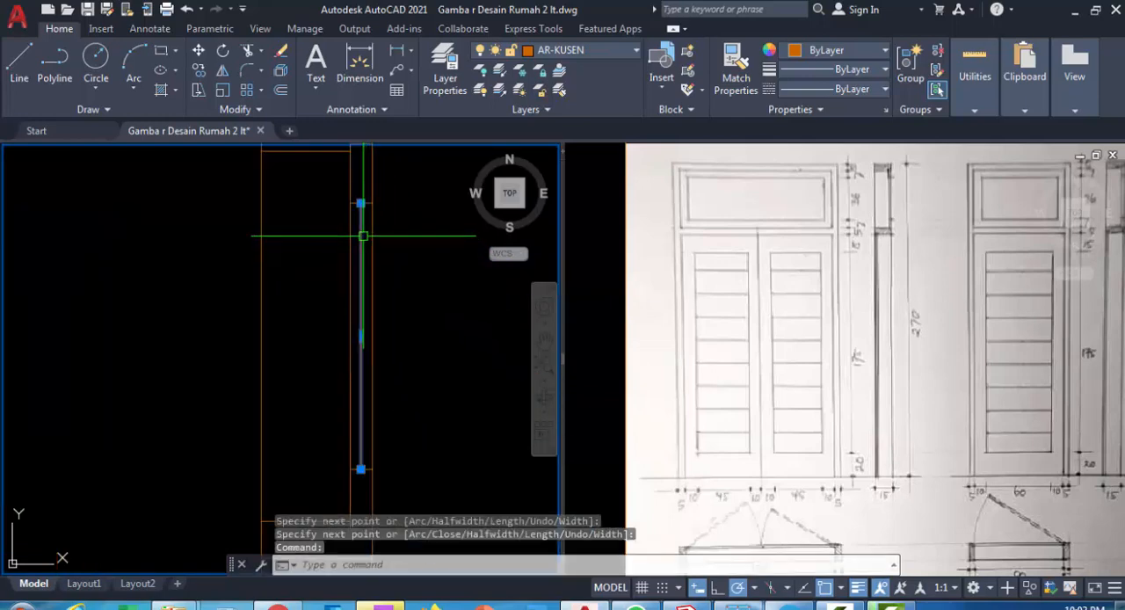
pyautogui.press('Return')
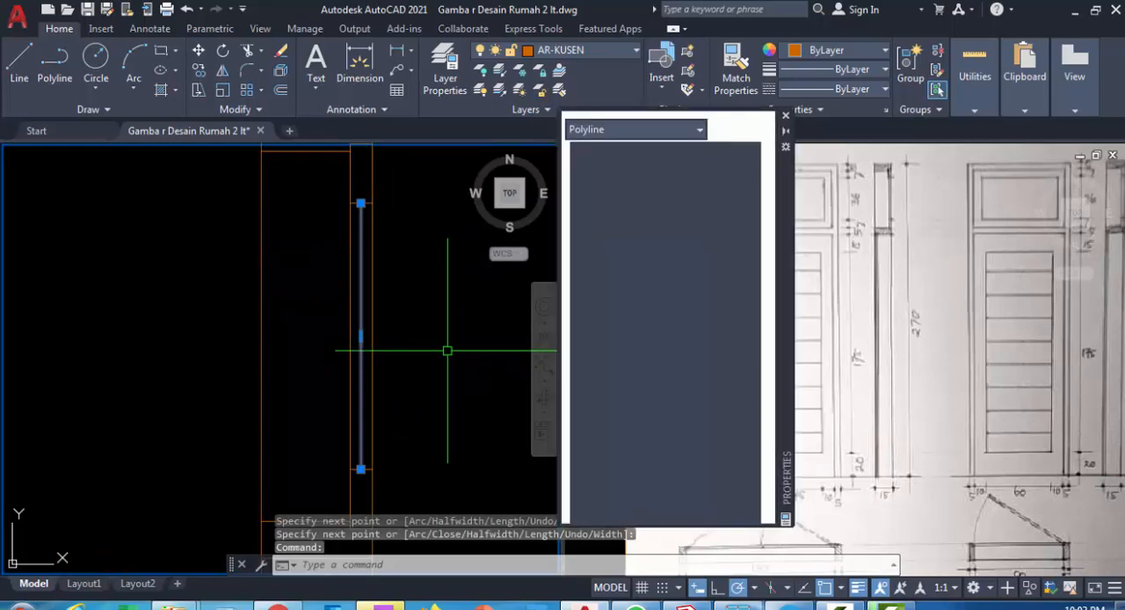
pyautogui.click(712, 443)
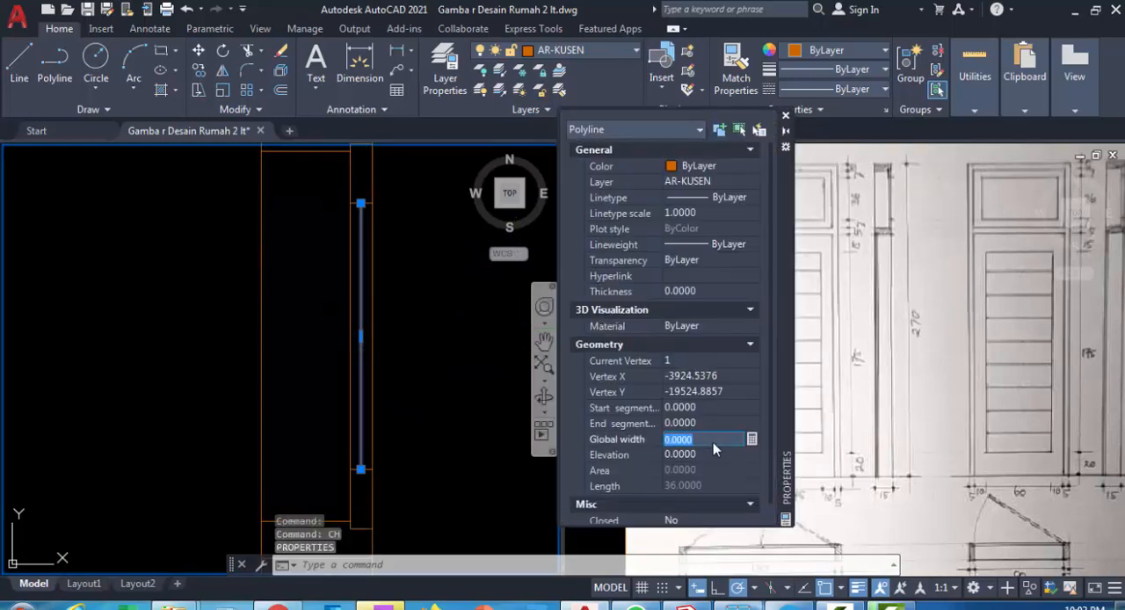
pyautogui.write('0.')
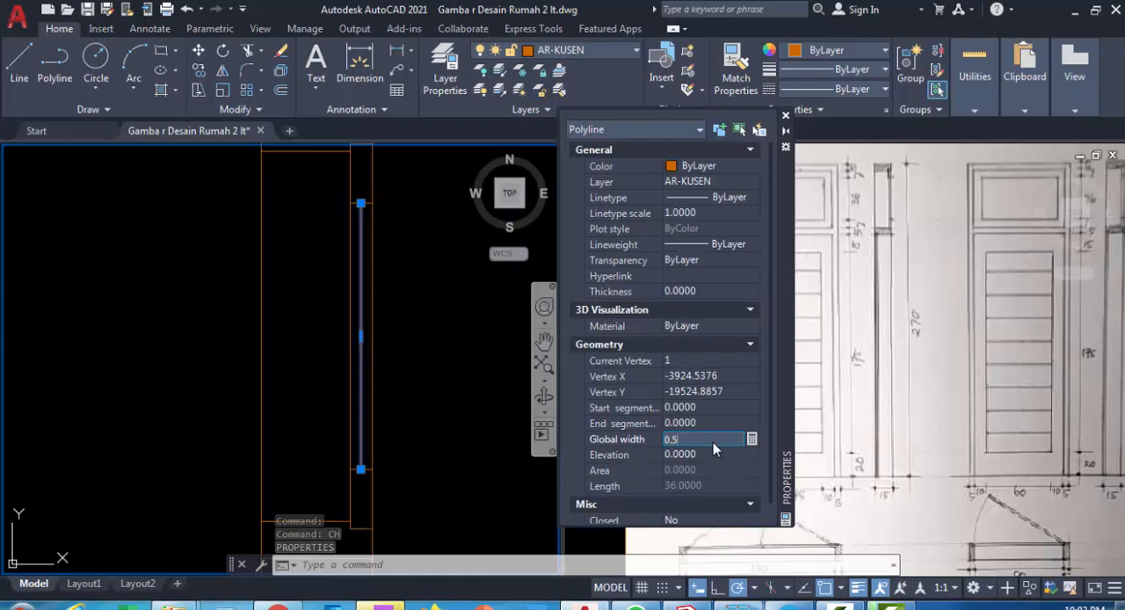
pyautogui.write('5')
pyautogui.press('Return')
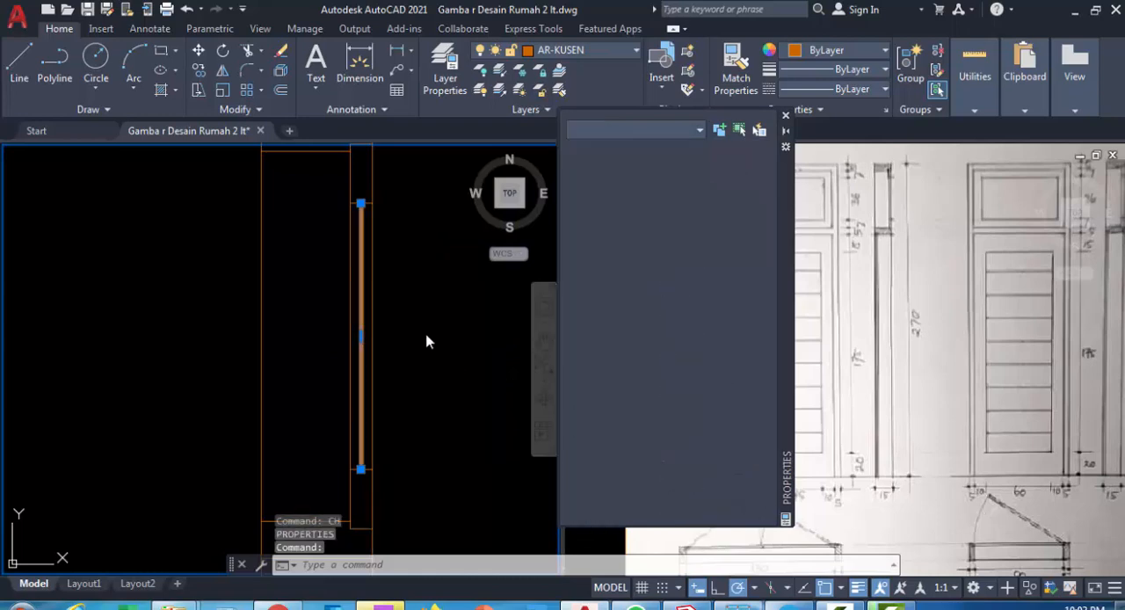
pyautogui.press('Escape')
# Make AR-DIMENSION the current layer for dimensioning the door
pyautogui.scroll(-4, 422, 338)
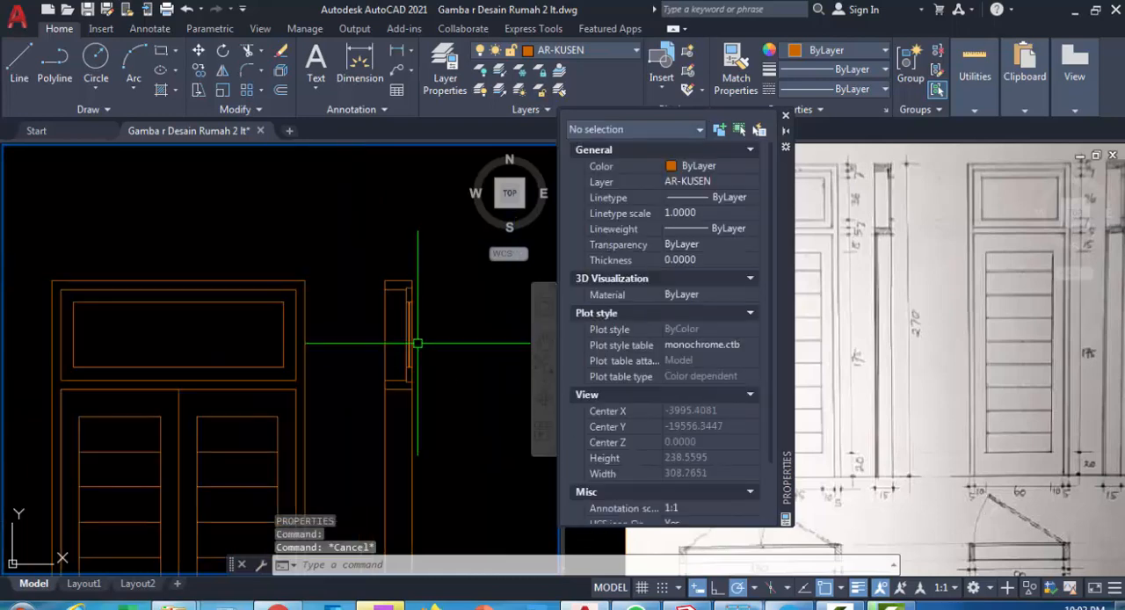
pyautogui.moveTo(417, 343)
pyautogui.mouseDown(button='middle')
pyautogui.moveTo(427, 262)
pyautogui.moveTo(439, 314)
pyautogui.moveTo(438, 302)
pyautogui.moveTo(384, 339)
pyautogui.moveTo(384, 326)
pyautogui.mouseUp(button='middle')
pyautogui.scroll(-2, 429, 316)
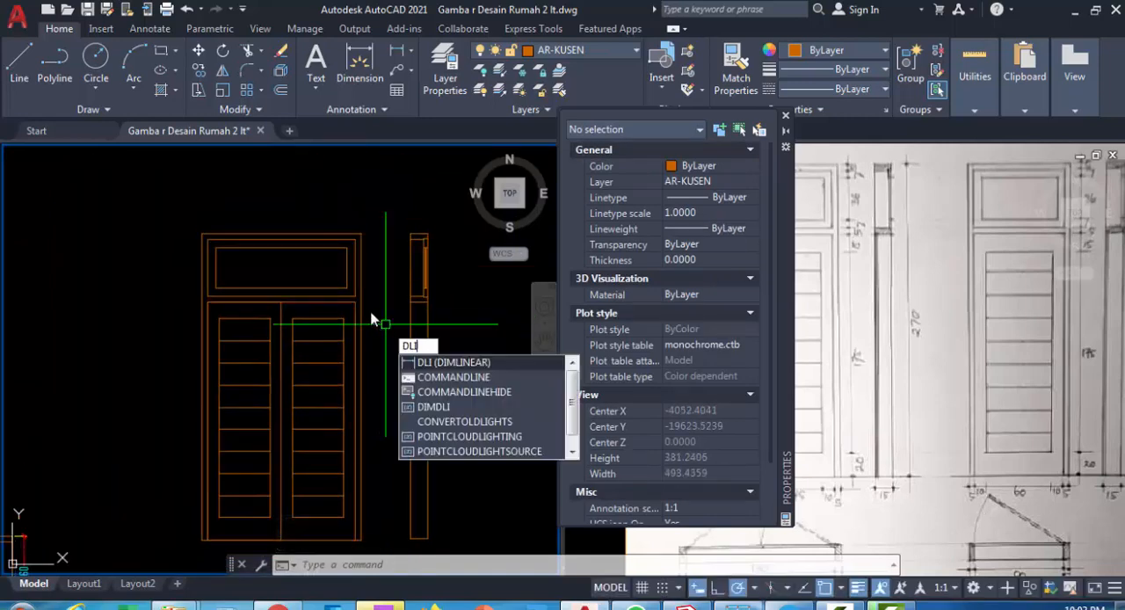
pyautogui.press('Return')
pyautogui.press('Escape')
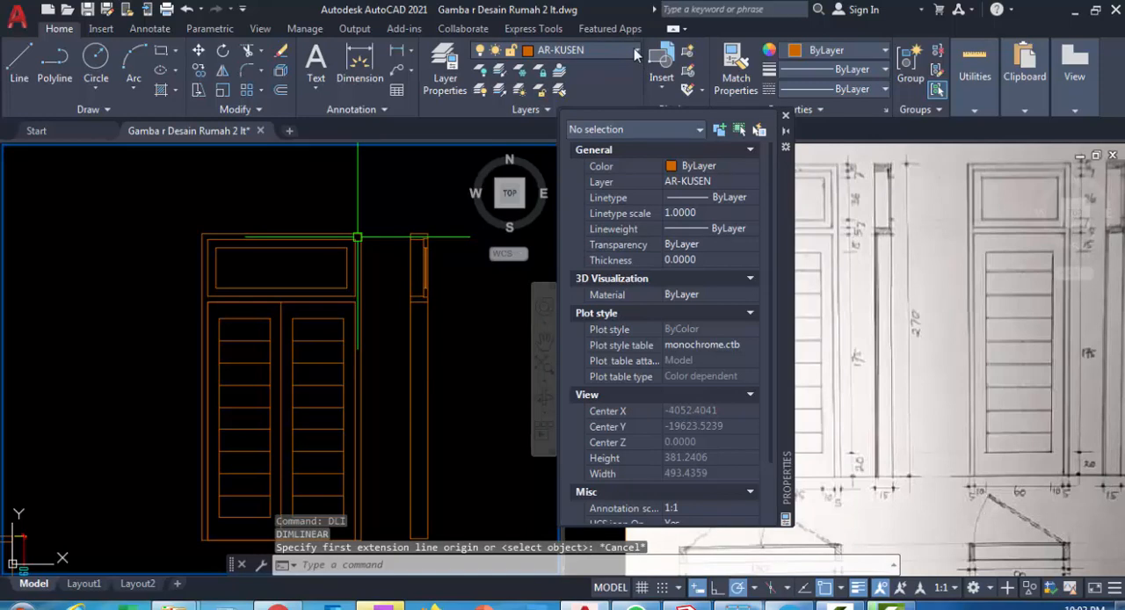
pyautogui.click(615, 53)
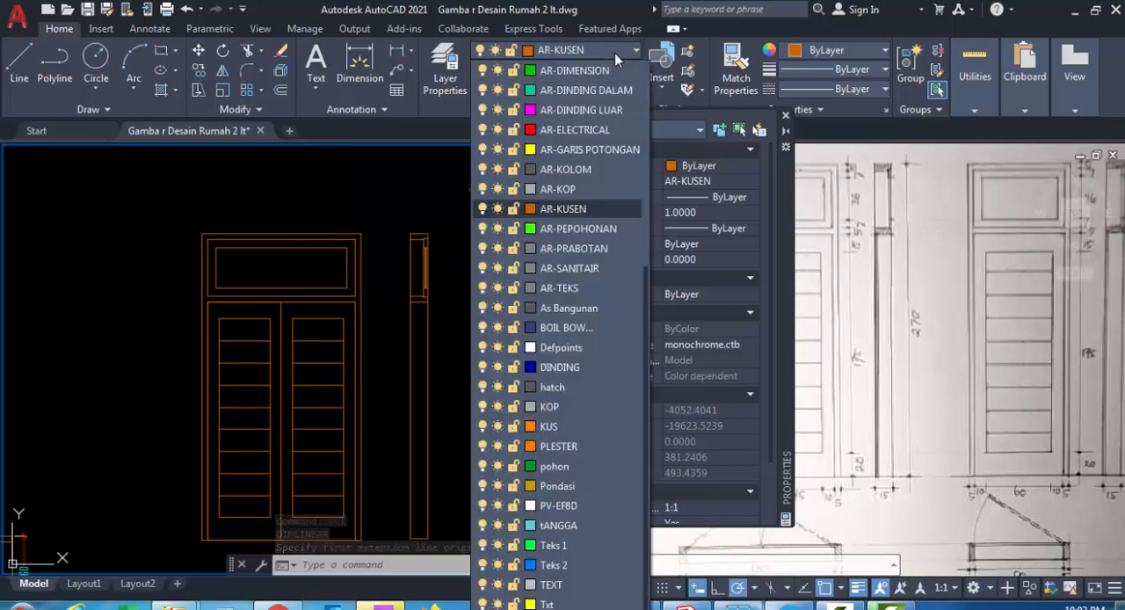
pyautogui.click(581, 70)
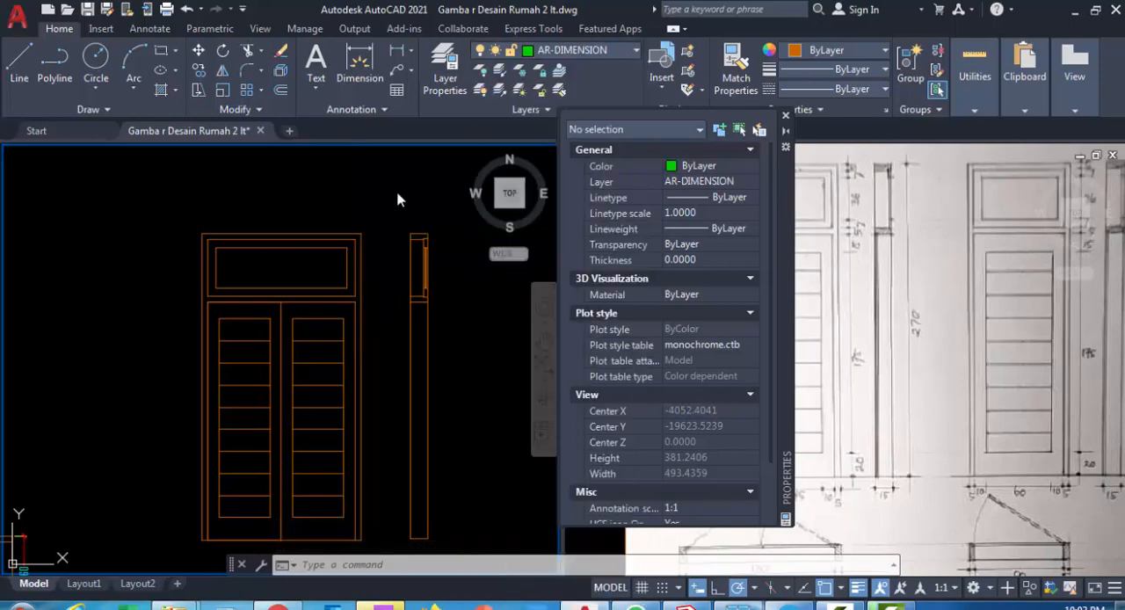
# Add a vertical linear dimension for the head frame's thickness beside the front elevation's upper right corner
pyautogui.scroll(2, 373, 270)
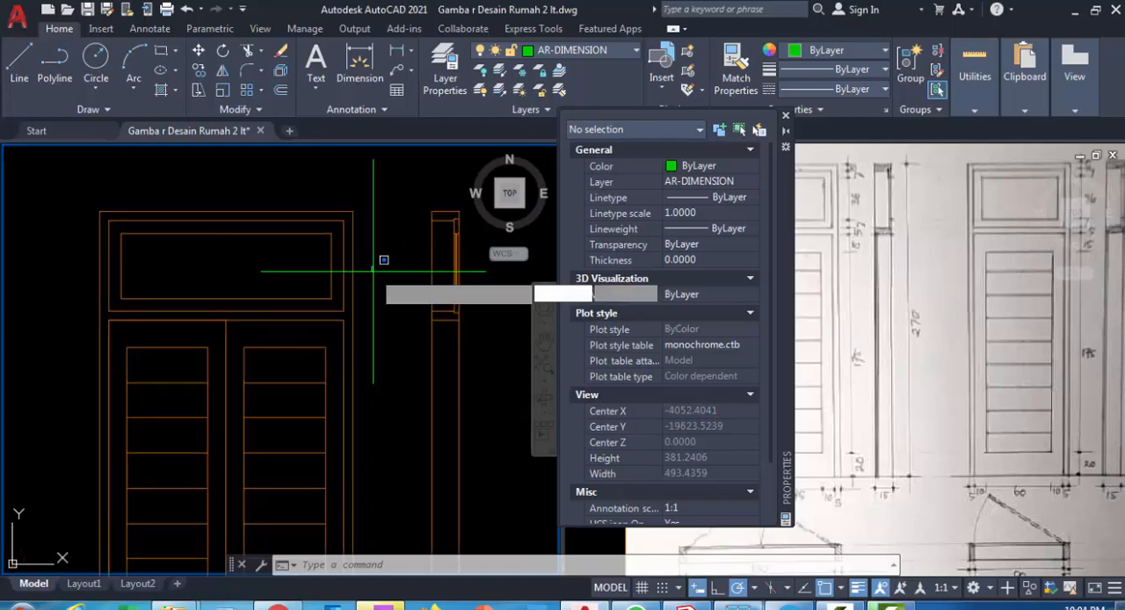
pyautogui.click(379, 294)
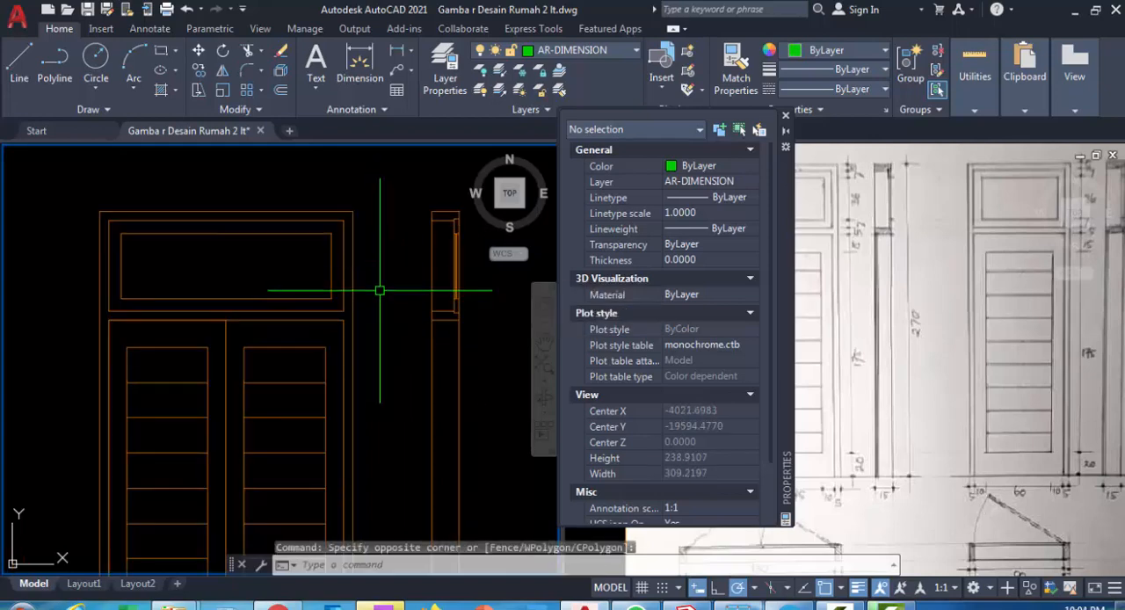
pyautogui.press('Return')
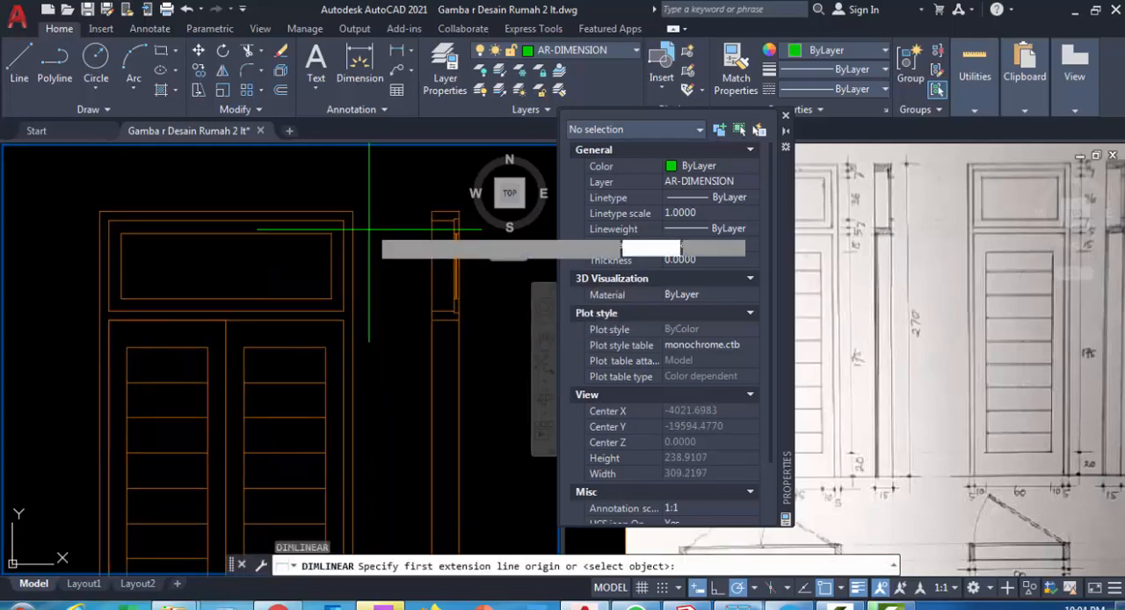
pyautogui.scroll(4, 348, 209)
pyautogui.click(341, 223)
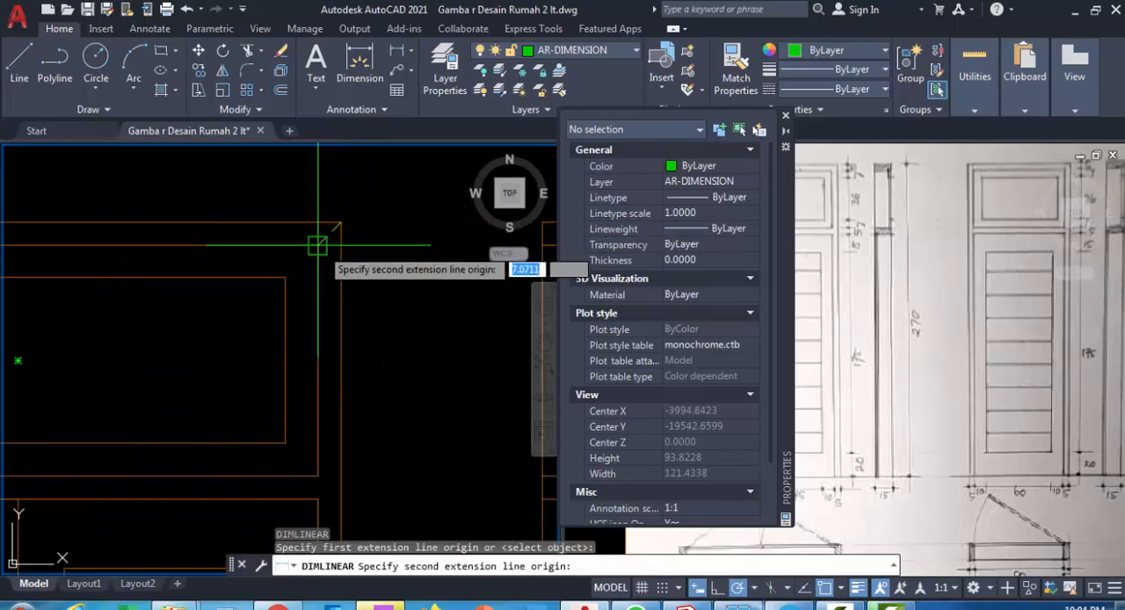
pyautogui.click(317, 245)
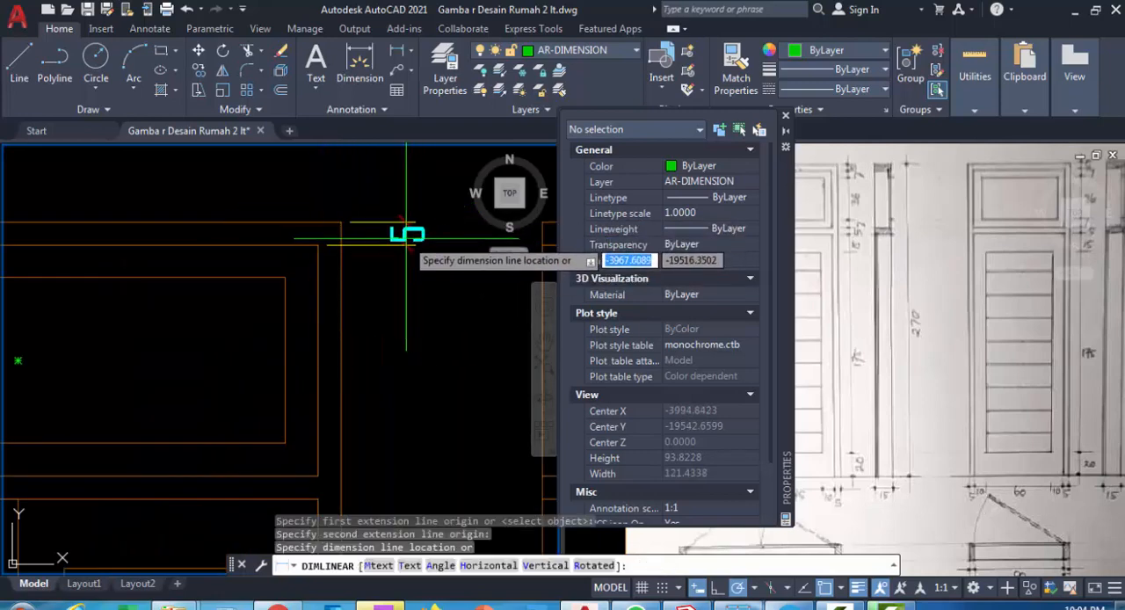
pyautogui.click(403, 285)
# With object snap tracking on, continue the vertical dimension chain down the transom sash's top rail, glass opening and bottom rail
pyautogui.click(149, 28)
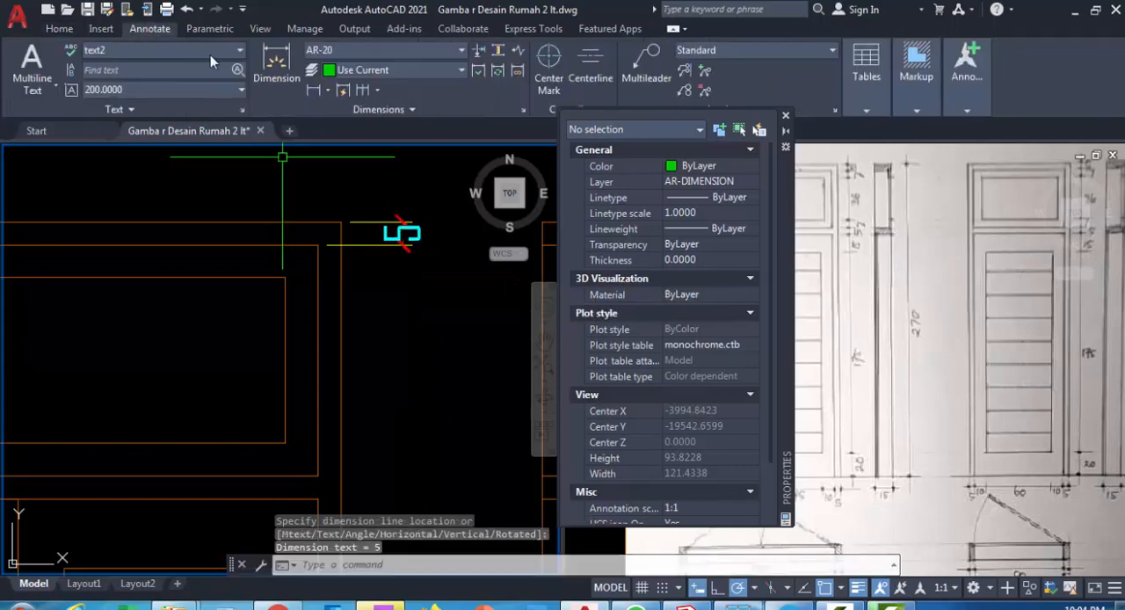
pyautogui.click(378, 91)
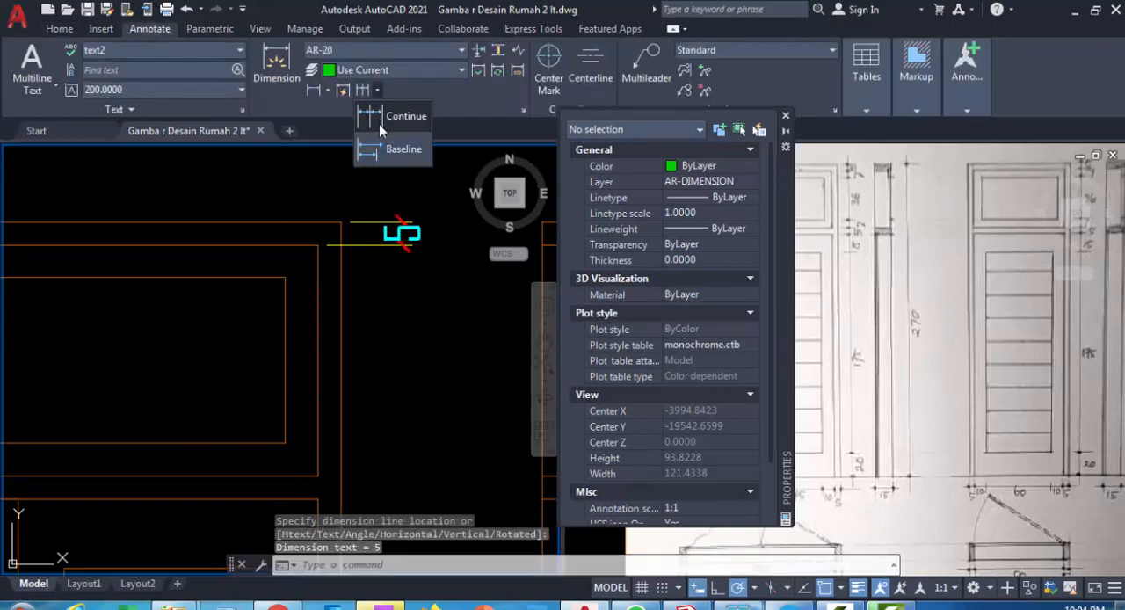
pyautogui.click(376, 118)
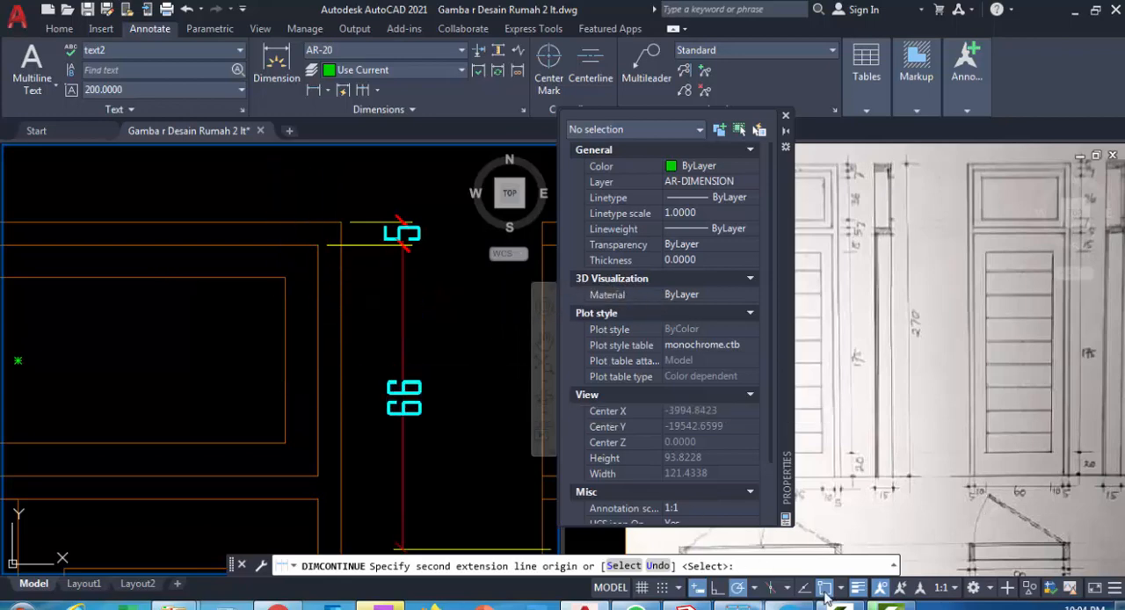
pyautogui.press('F11')
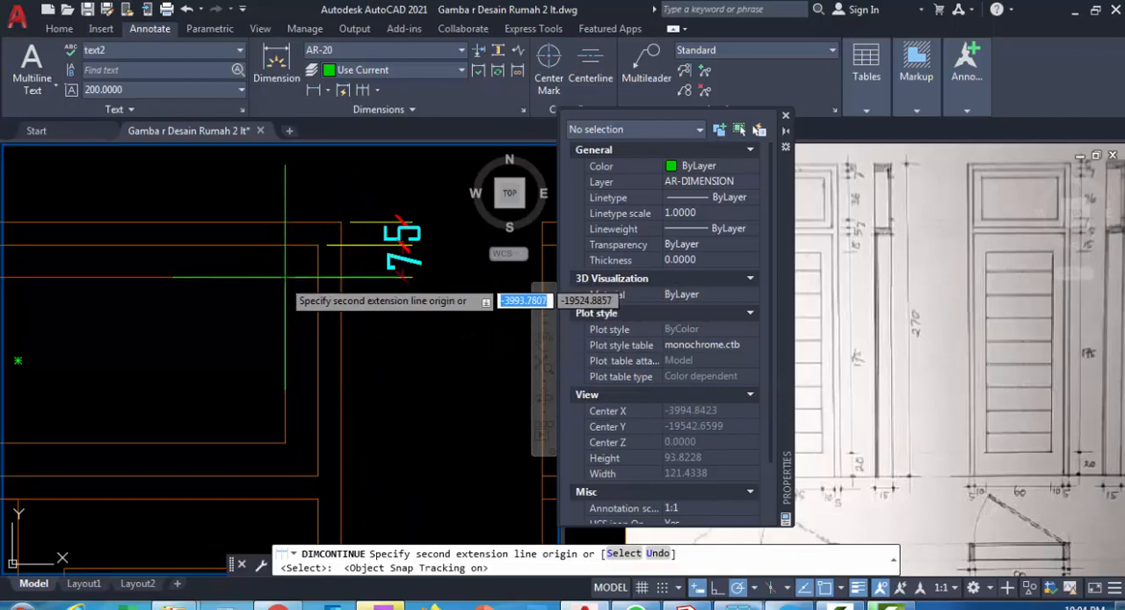
pyautogui.click(341, 277)
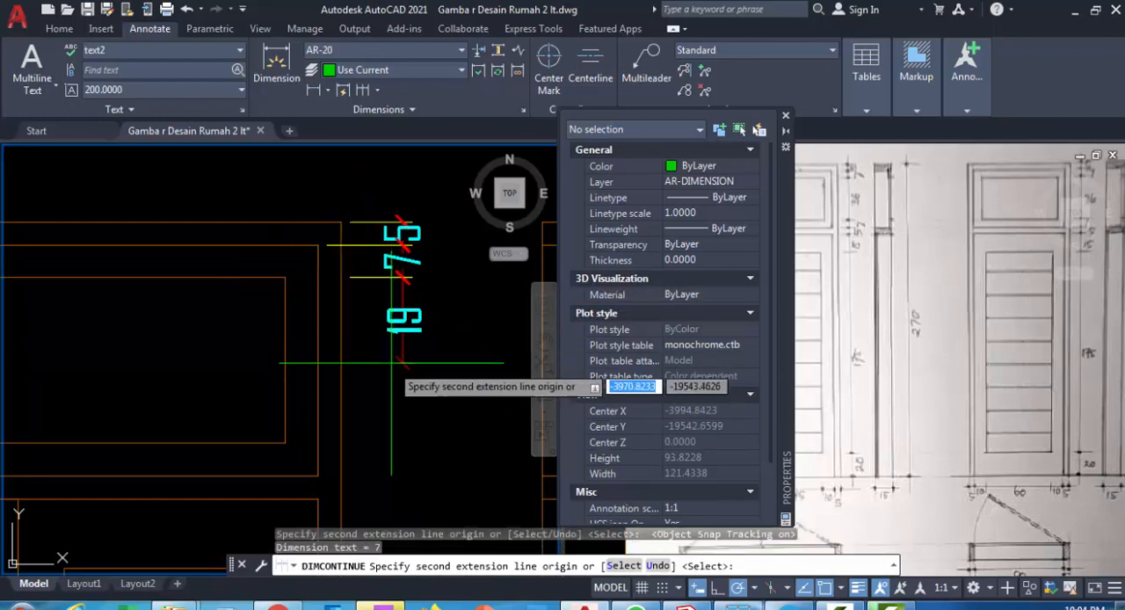
pyautogui.moveTo(391, 383); pyautogui.dragTo(409, 274, button='middle')
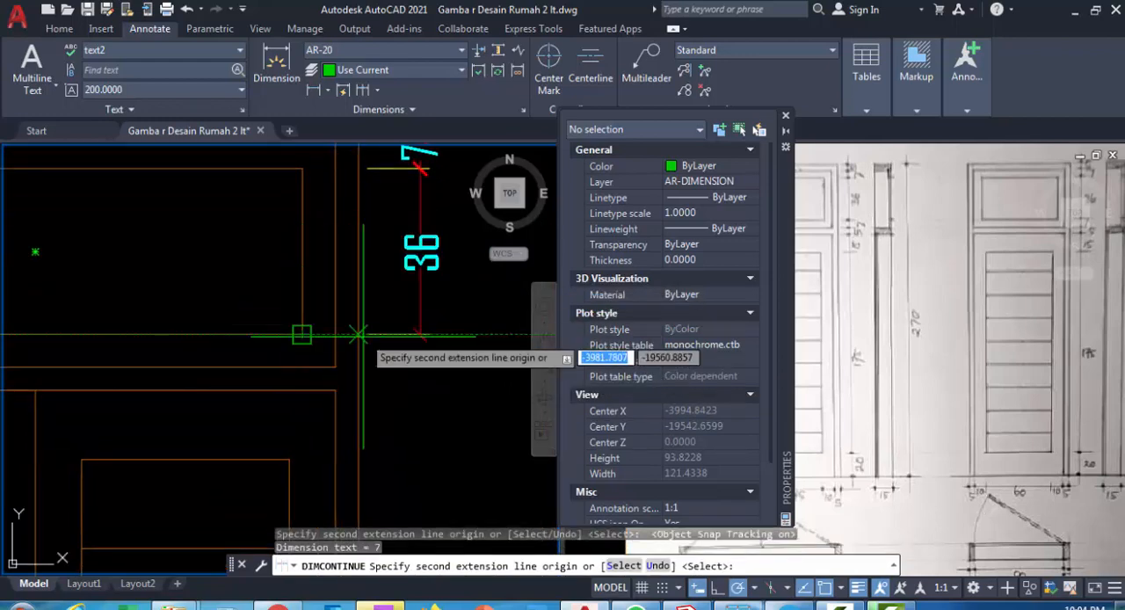
pyautogui.click(358, 334)
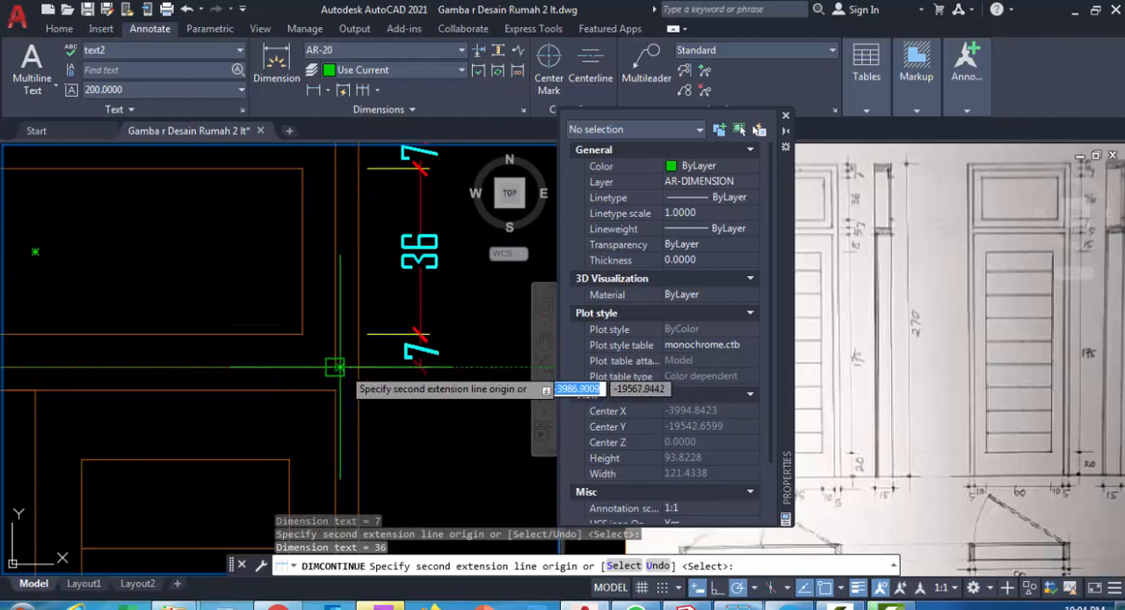
pyautogui.click(335, 369)
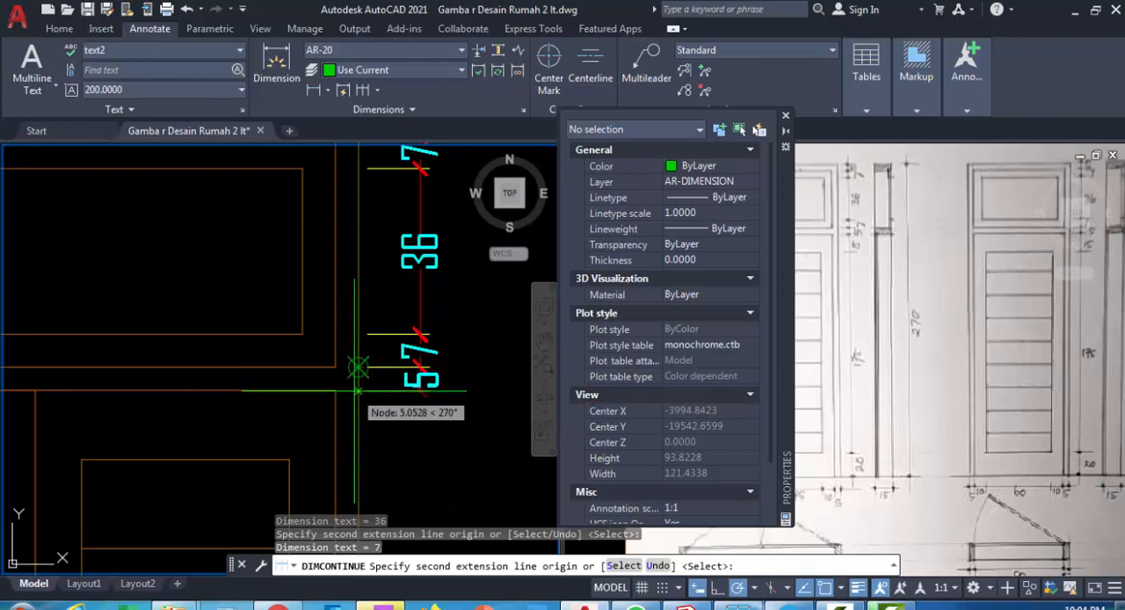
# Continue the vertical dimension chain across the frame member below the transom and the door leaf's top rail
pyautogui.scroll(3, 358, 390)
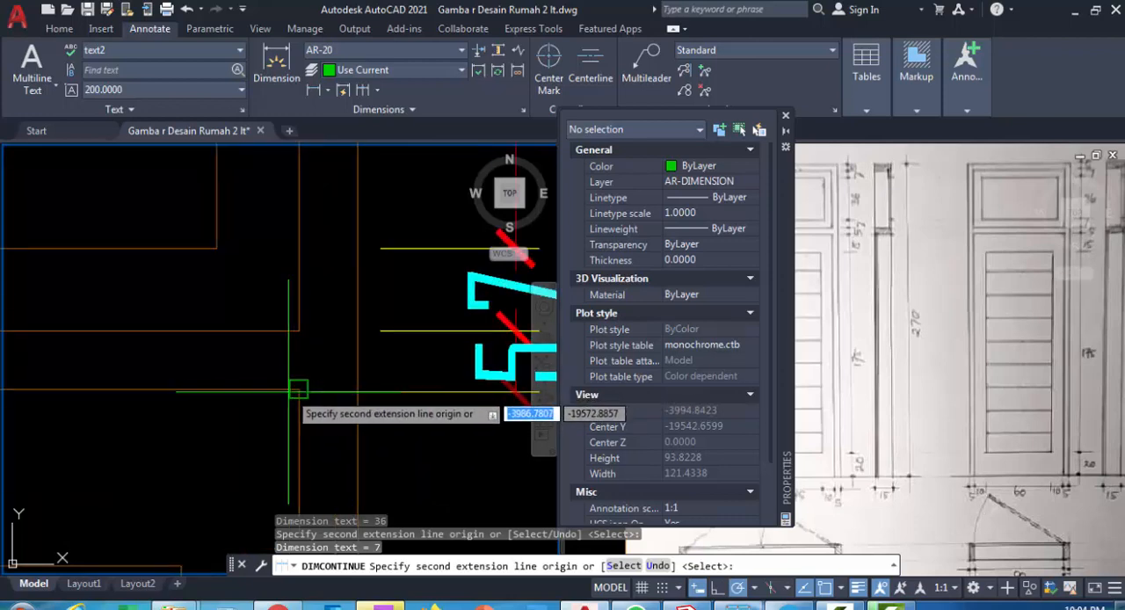
pyautogui.click(357, 389)
pyautogui.scroll(-5, 359, 238)
pyautogui.moveTo(373, 372); pyautogui.dragTo(375, 346, button='middle')
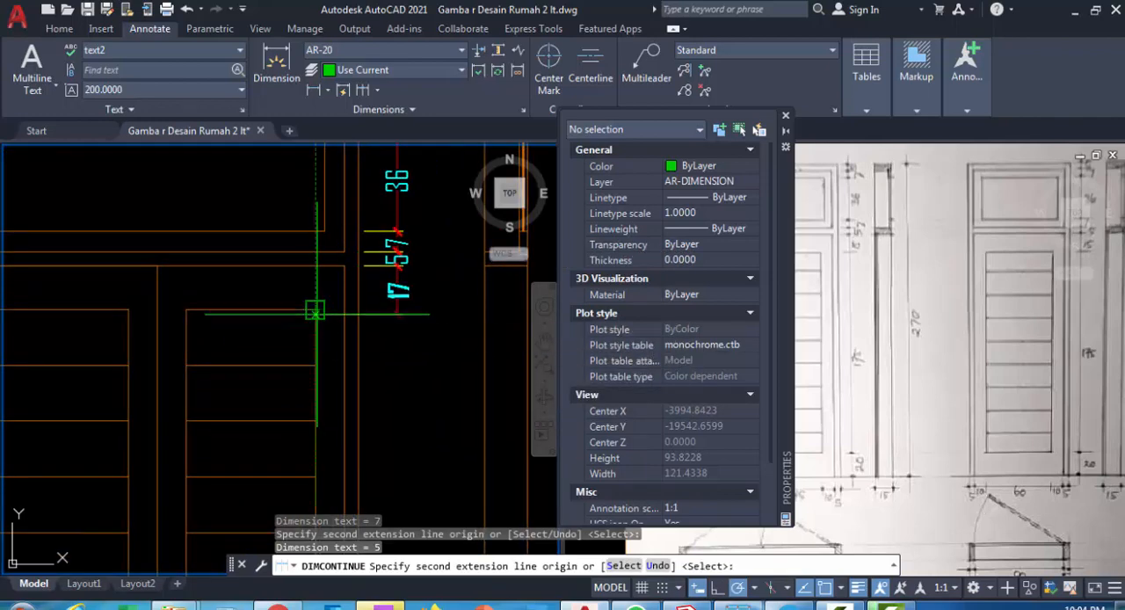
pyautogui.click(365, 310)
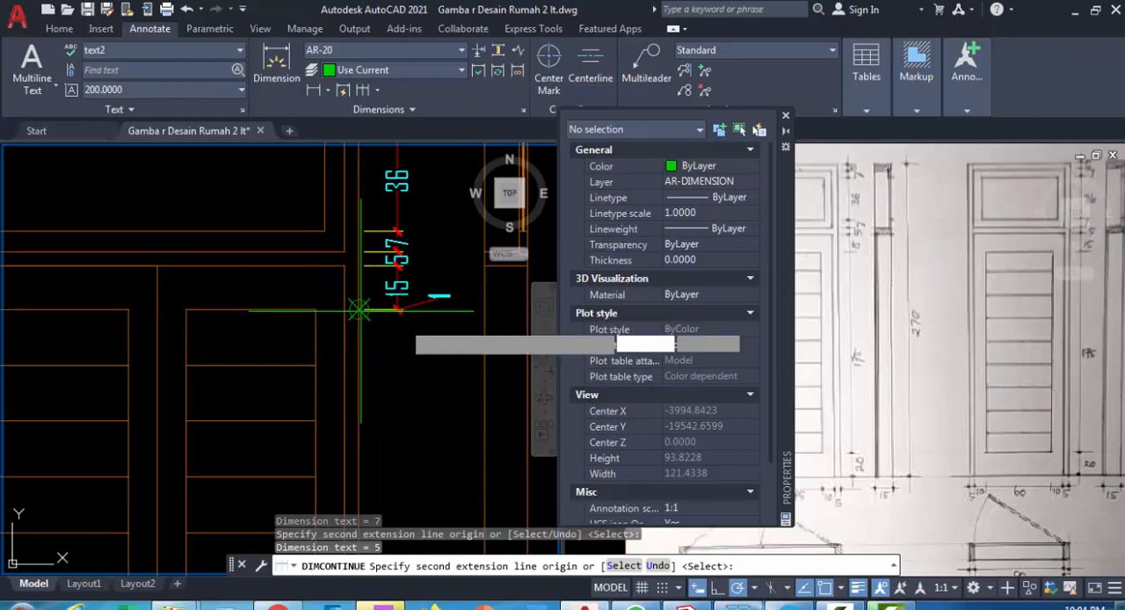
# Continue the vertical dimension chain along the louvre panel's height and the leaf's bottom rail, ending at the door's base
pyautogui.scroll(-2, 440, 350)
pyautogui.moveTo(440, 351); pyautogui.dragTo(428, 232, button='middle')
pyautogui.moveTo(411, 354); pyautogui.dragTo(407, 242, button='middle')
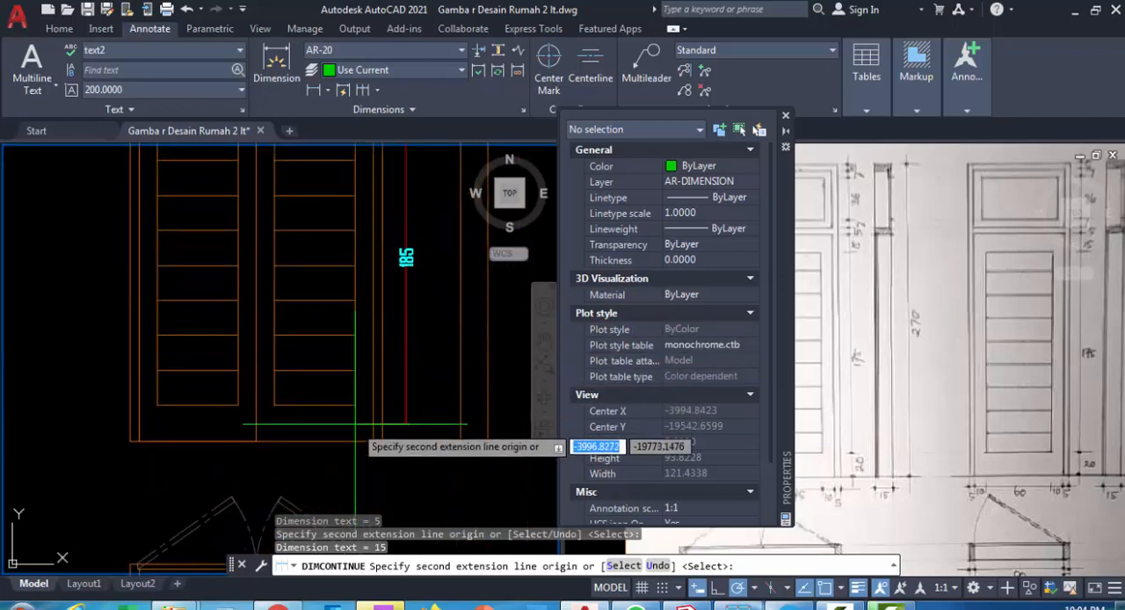
pyautogui.scroll(4, 355, 422)
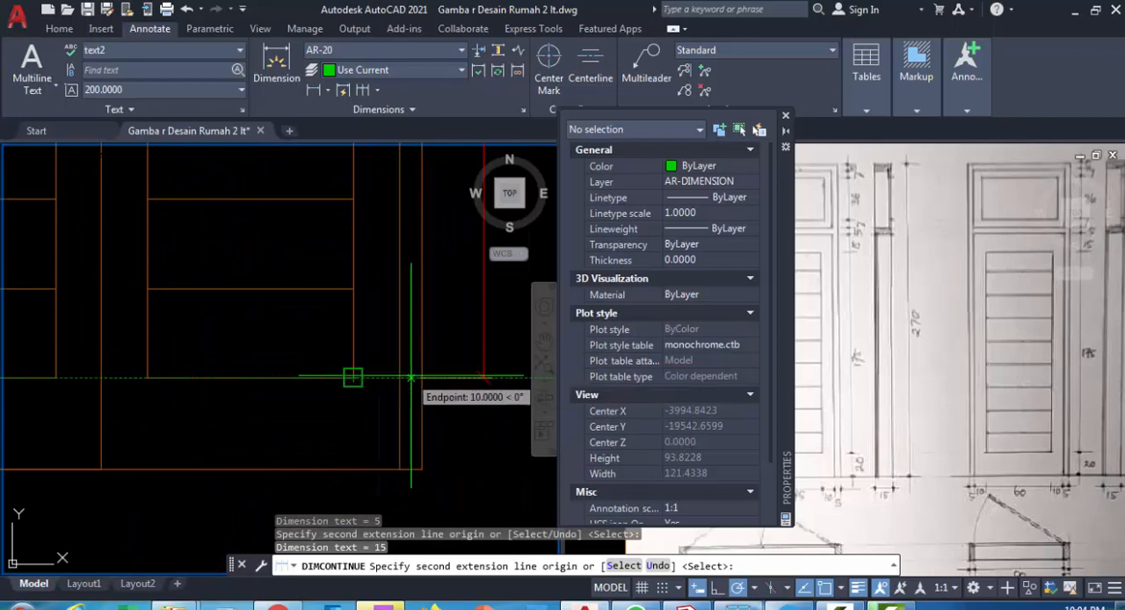
pyautogui.click(411, 378)
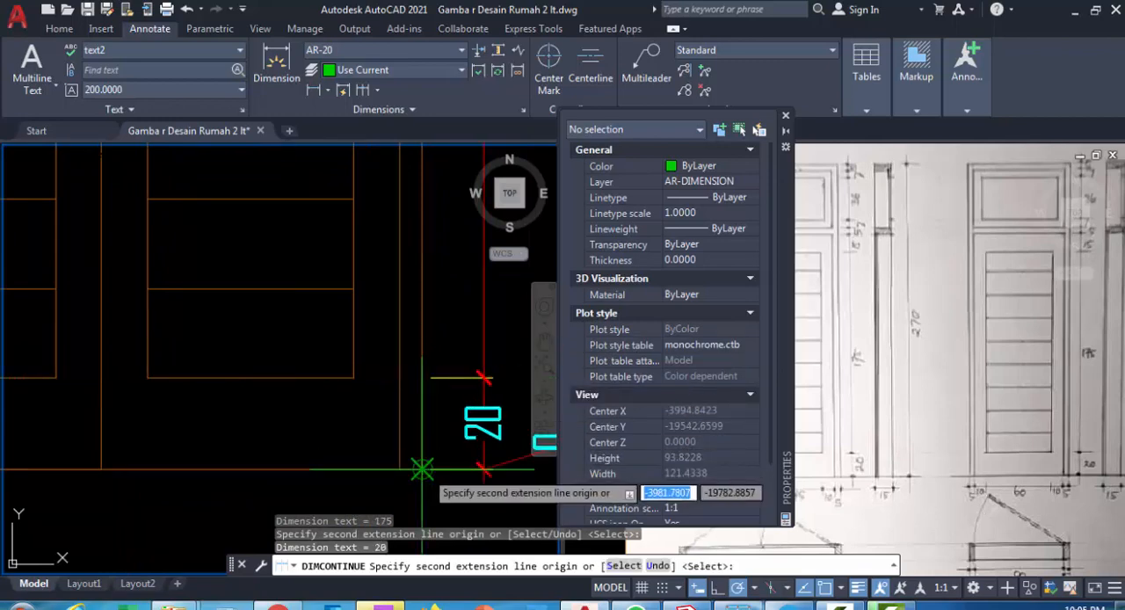
pyautogui.press('Return')
pyautogui.scroll(-7, 434, 475)
pyautogui.moveTo(420, 464)
pyautogui.mouseDown(button='middle')
pyautogui.moveTo(358, 448)
pyautogui.moveTo(349, 429)
pyautogui.mouseUp(button='middle')
pyautogui.press('Escape')
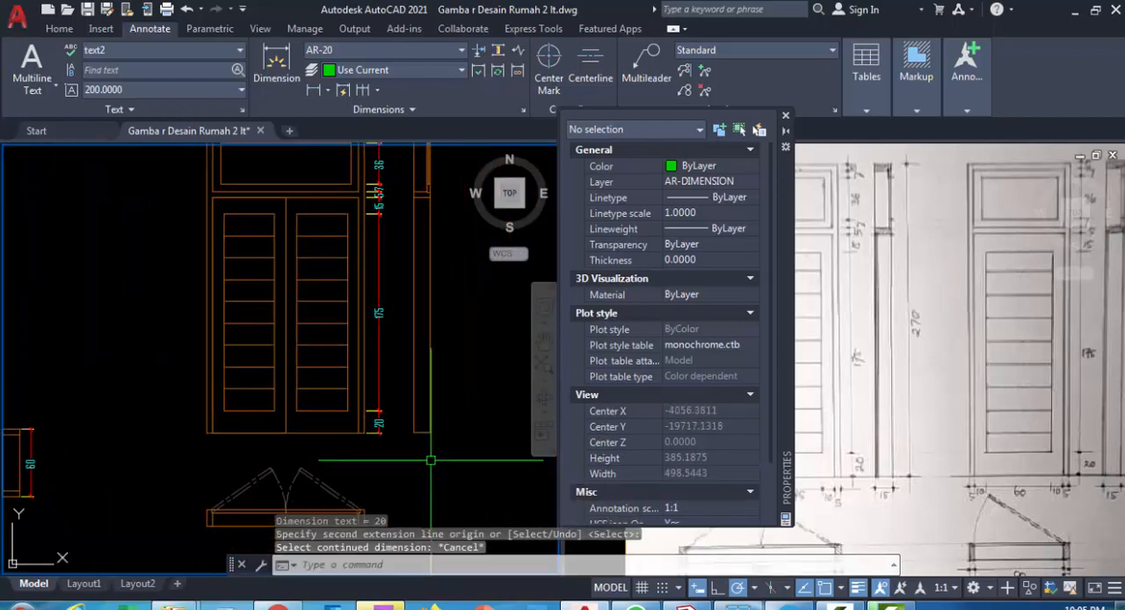
# Add a horizontal linear dimension for the vertical section's width just below its base
pyautogui.scroll(2, 422, 463)
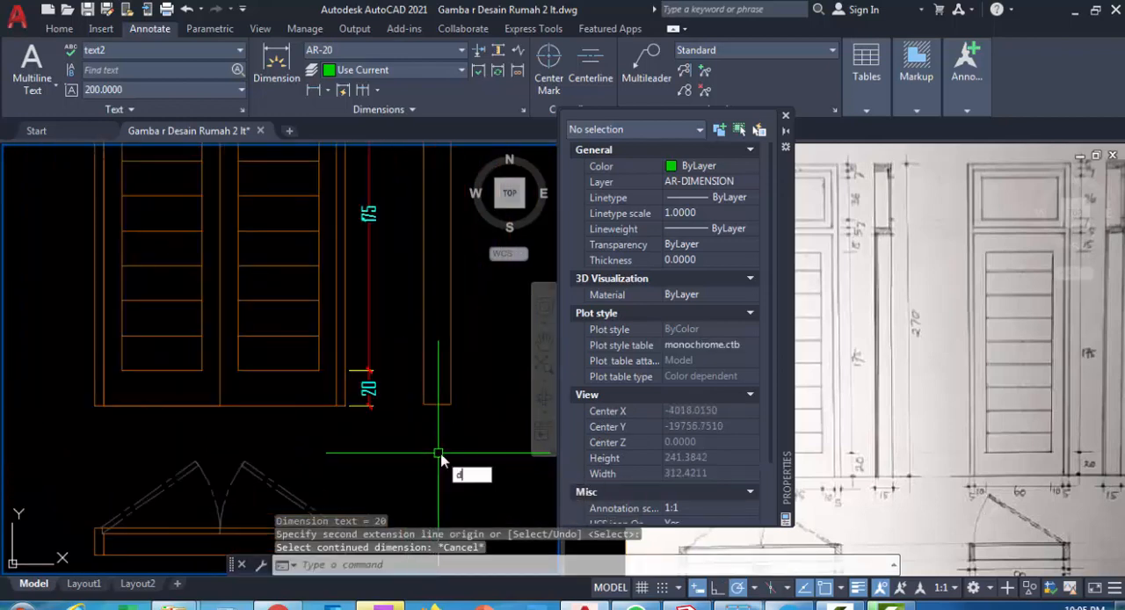
pyautogui.write('DIMLI')
pyautogui.press('Return')
pyautogui.scroll(1, 433, 430)
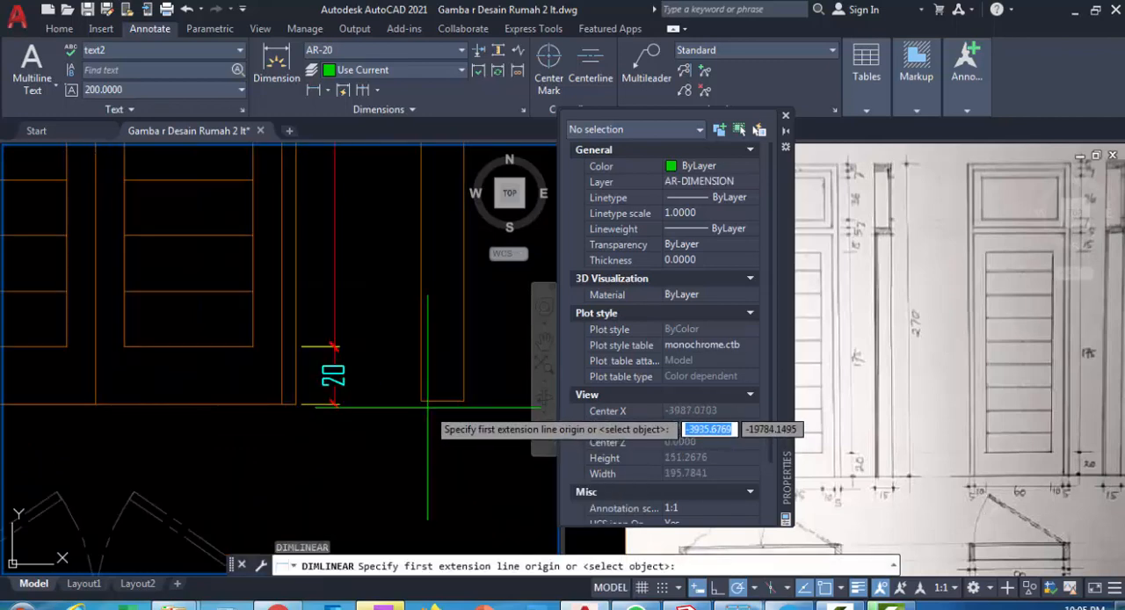
pyautogui.click(421, 403)
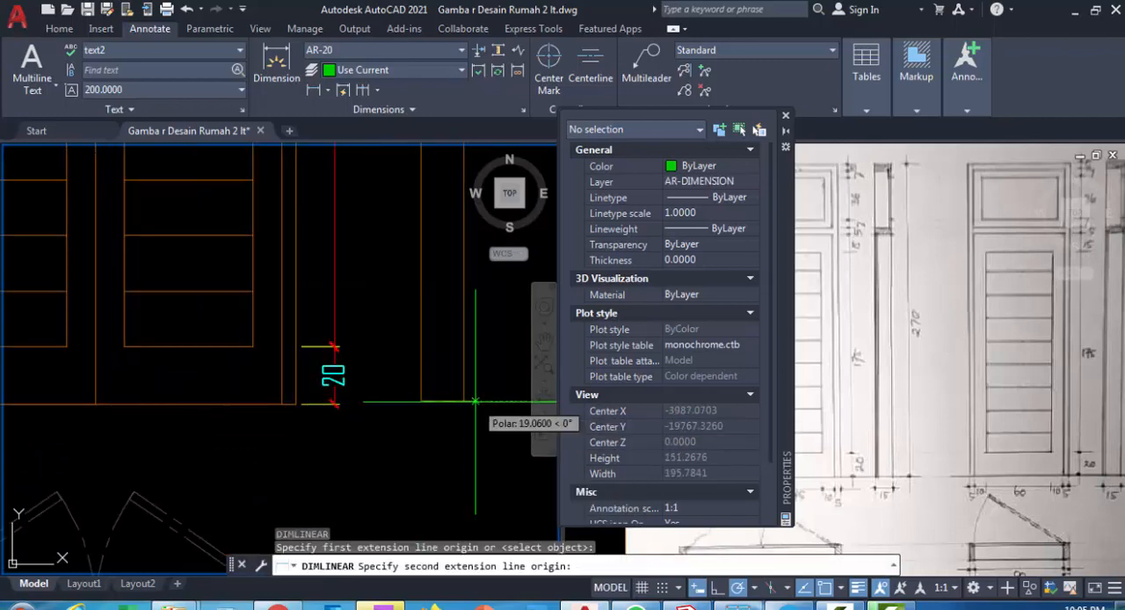
pyautogui.click(463, 401)
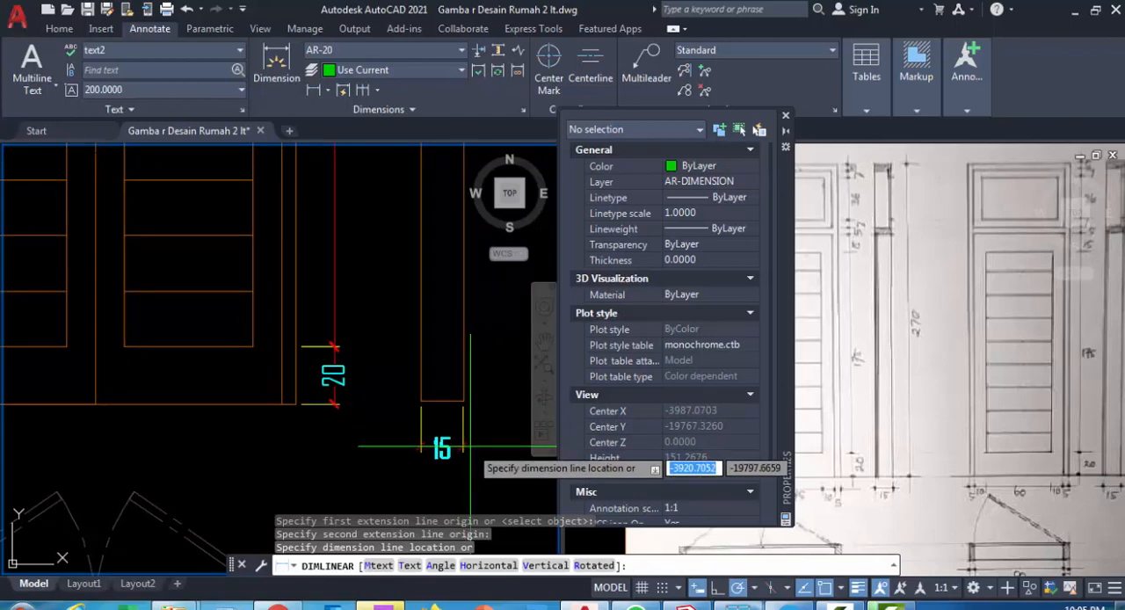
pyautogui.click(470, 441)
# Add a vertical linear dimension for the door's overall height on the outer side of the vertical section
pyautogui.scroll(-3, 358, 470)
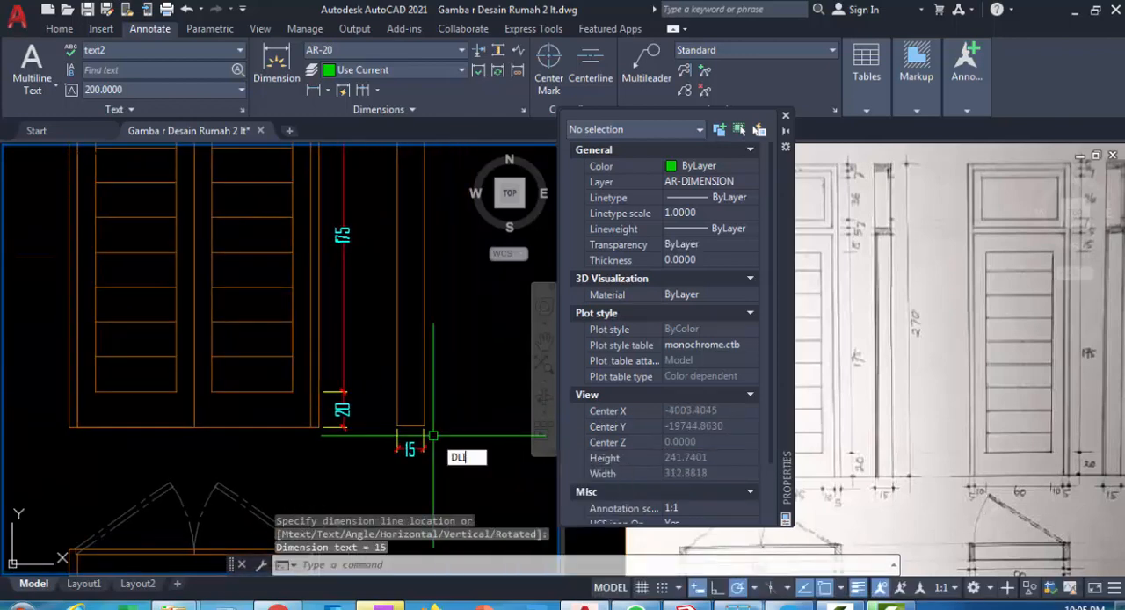
pyautogui.press('Return')
pyautogui.click(423, 426)
pyautogui.scroll(-3, 378, 229)
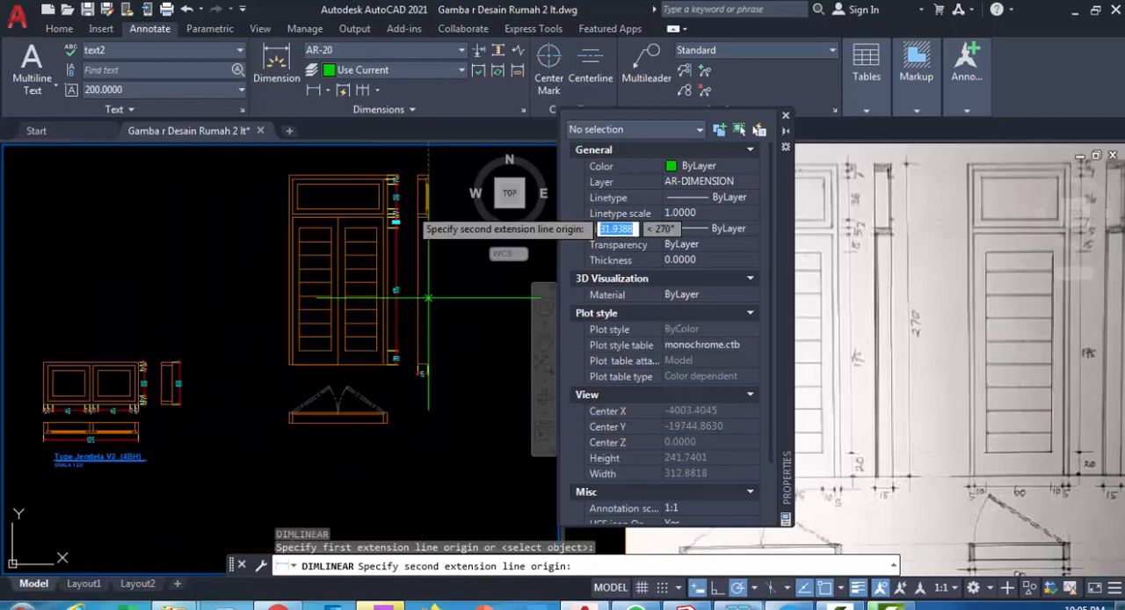
pyautogui.scroll(3, 414, 212)
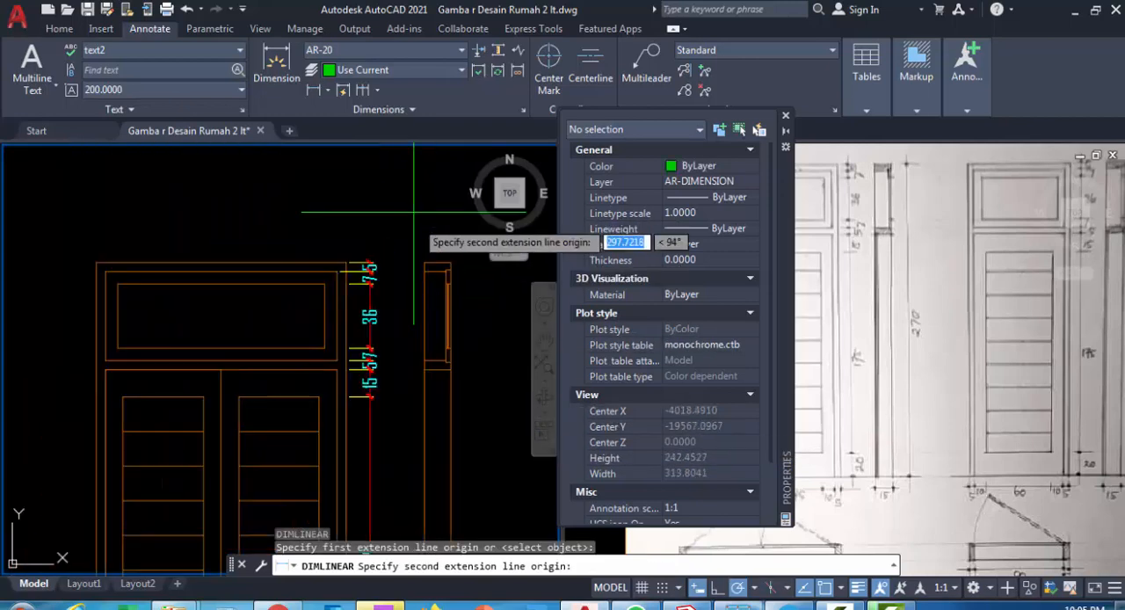
pyautogui.click(448, 260)
pyautogui.moveTo(465, 297); pyautogui.dragTo(422, 263, button='middle')
pyautogui.scroll(-2, 419, 259)
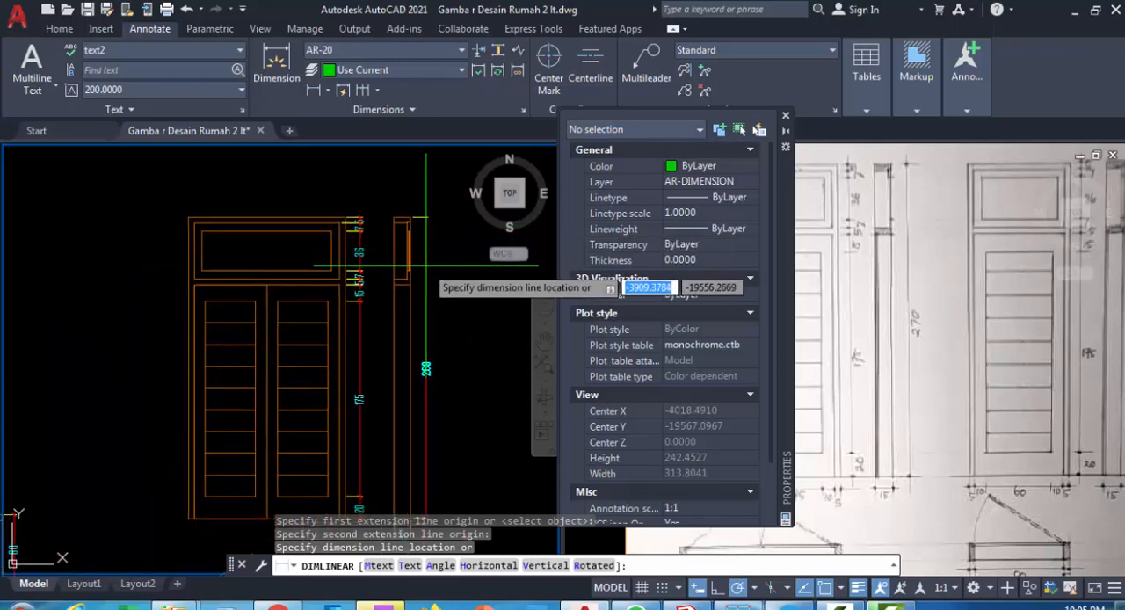
pyautogui.click(425, 270)
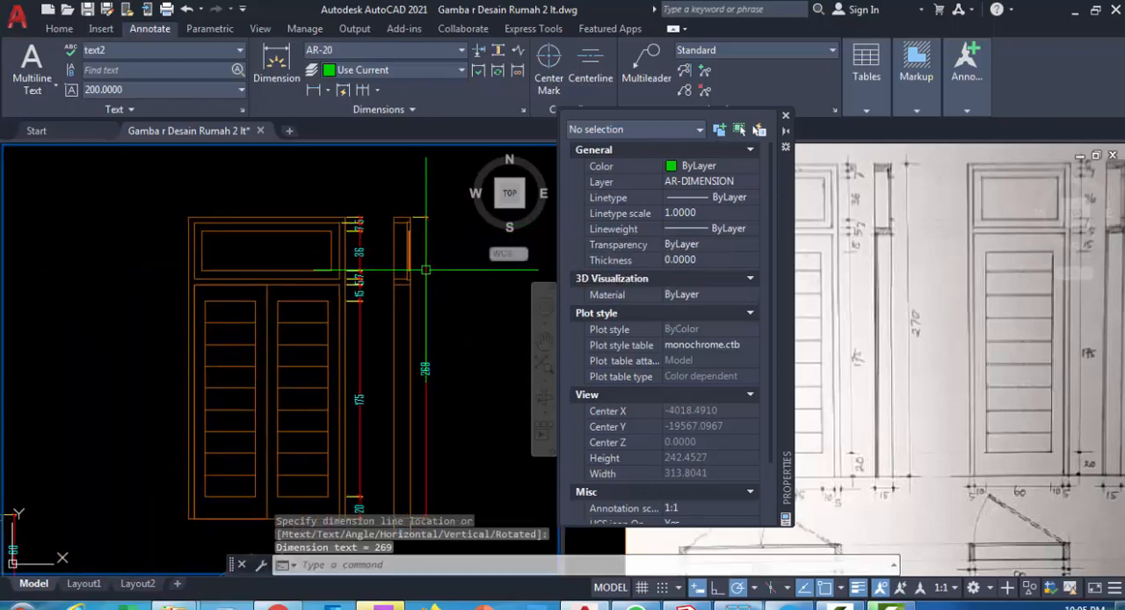
# Close the Properties palette and check the horizontal dimensions and title of Type Pintu P2A in the hand sketch
pyautogui.click(904, 329)
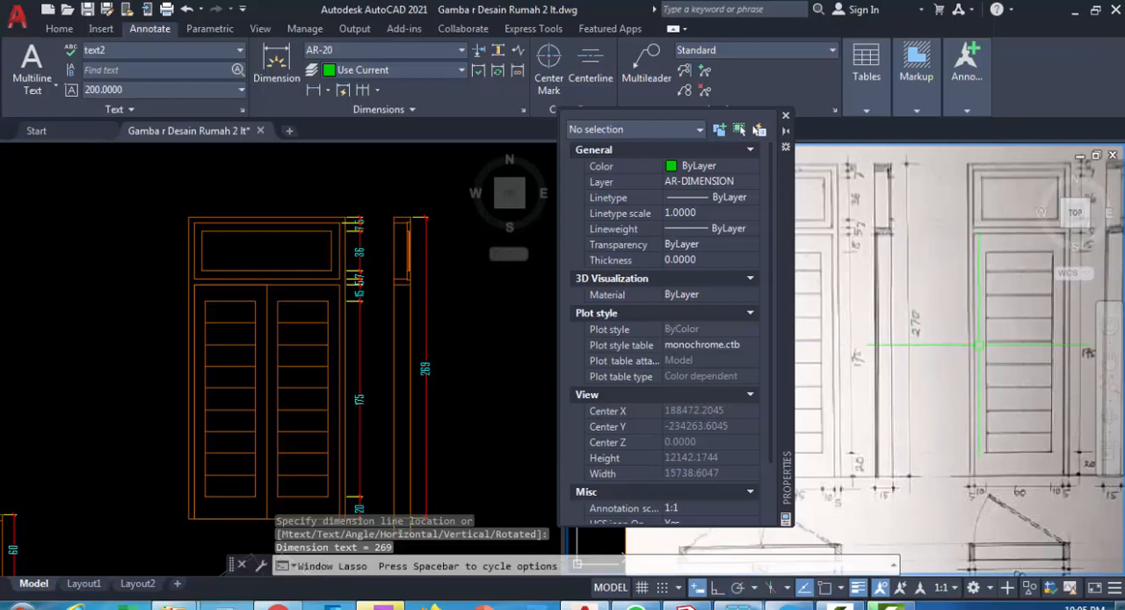
pyautogui.scroll(-2, 933, 374)
pyautogui.click(786, 117)
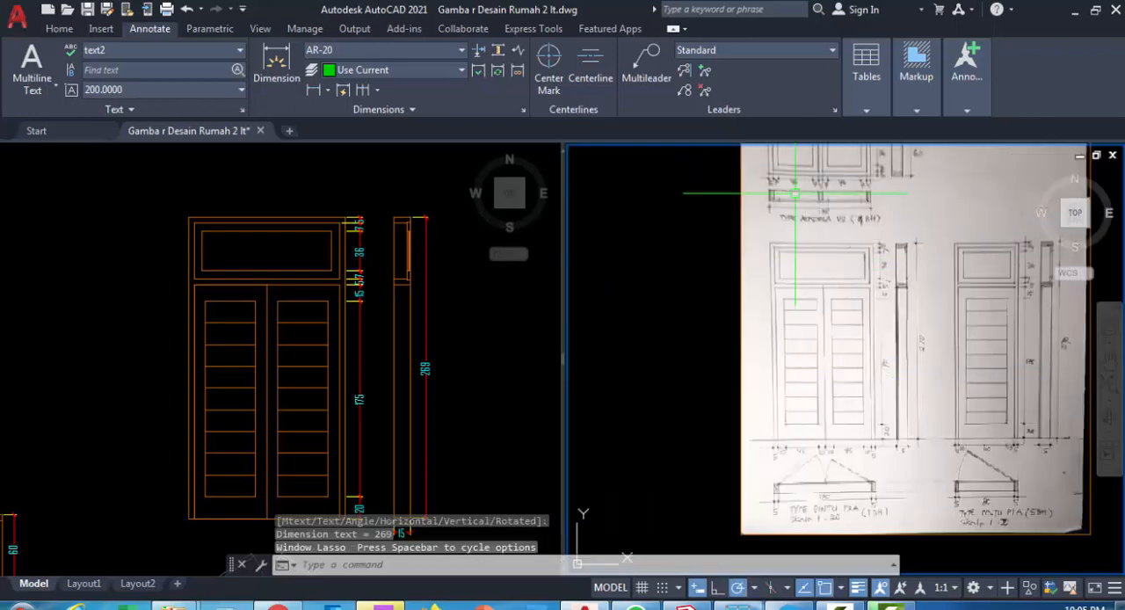
pyautogui.scroll(4, 811, 431)
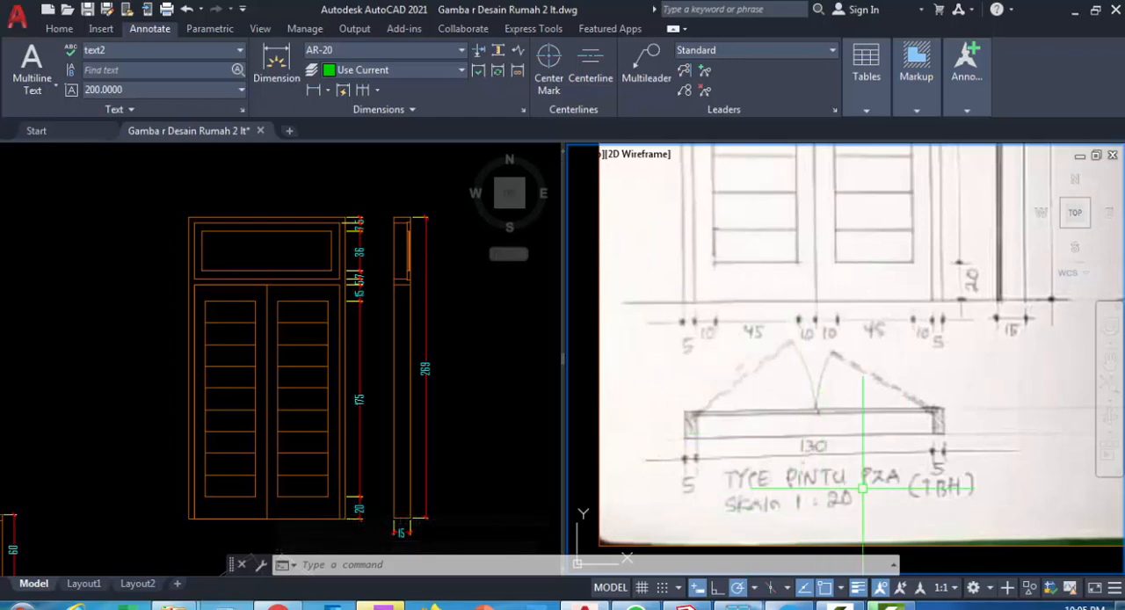
pyautogui.scroll(-2, 850, 436)
pyautogui.moveTo(807, 391); pyautogui.dragTo(792, 426, button='middle')
# Add a horizontal linear dimension for the left frame jamb's width just below the front elevation
pyautogui.click(487, 398)
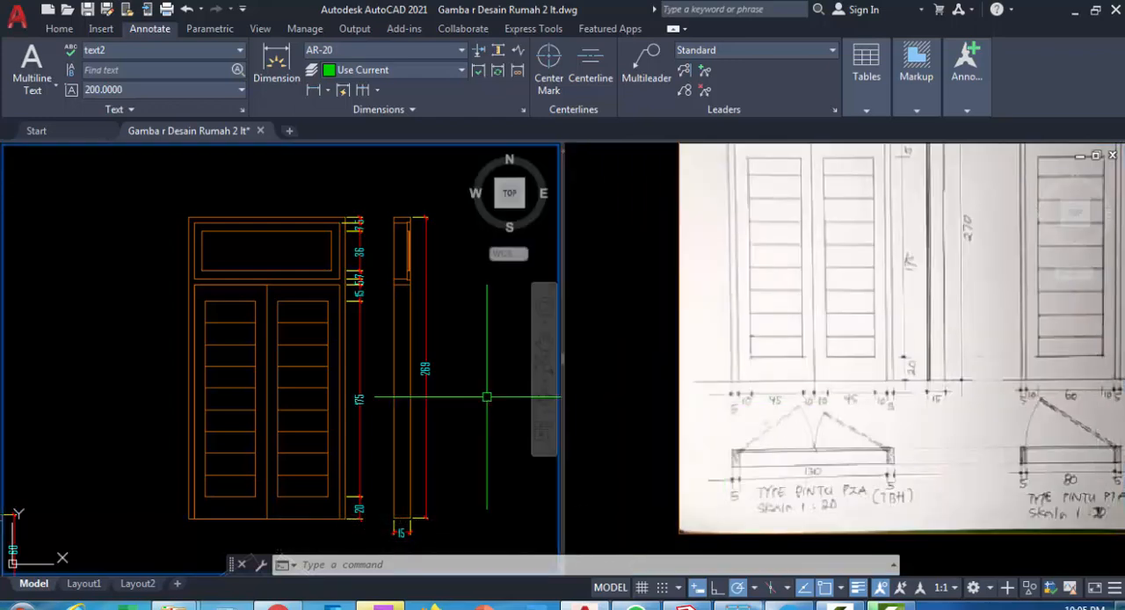
pyautogui.moveTo(487, 398); pyautogui.dragTo(480, 309, button='middle')
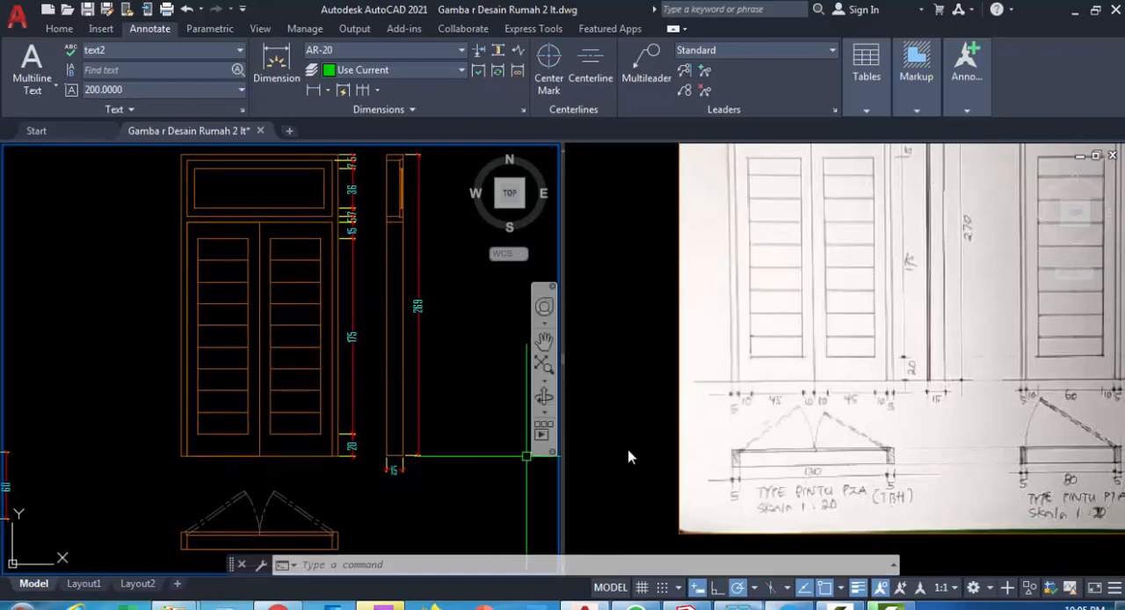
pyautogui.scroll(3, 236, 486)
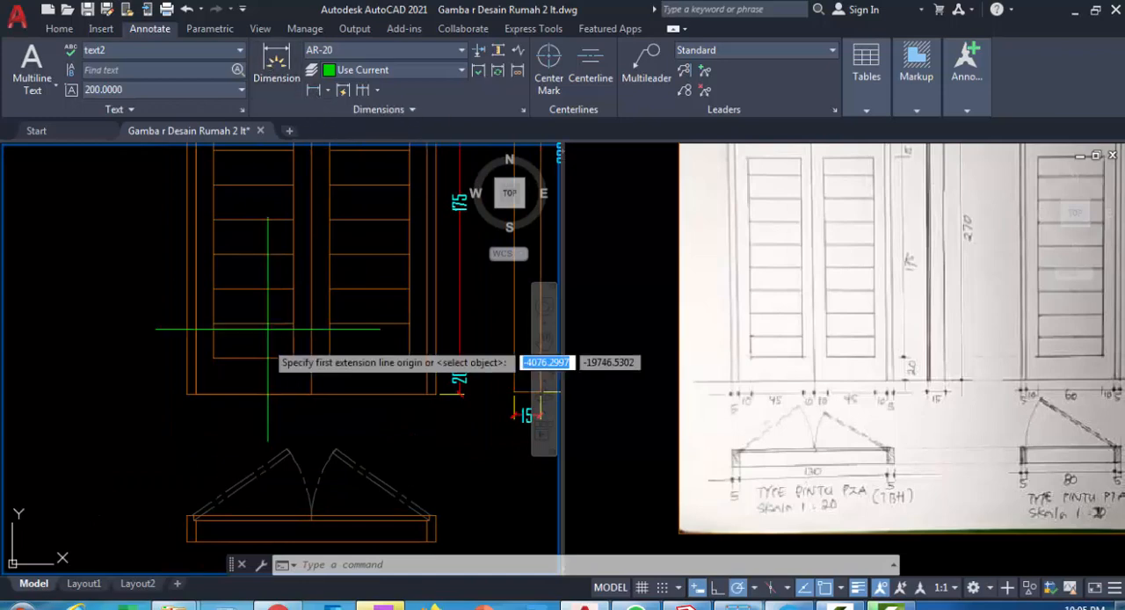
pyautogui.scroll(2, 176, 391)
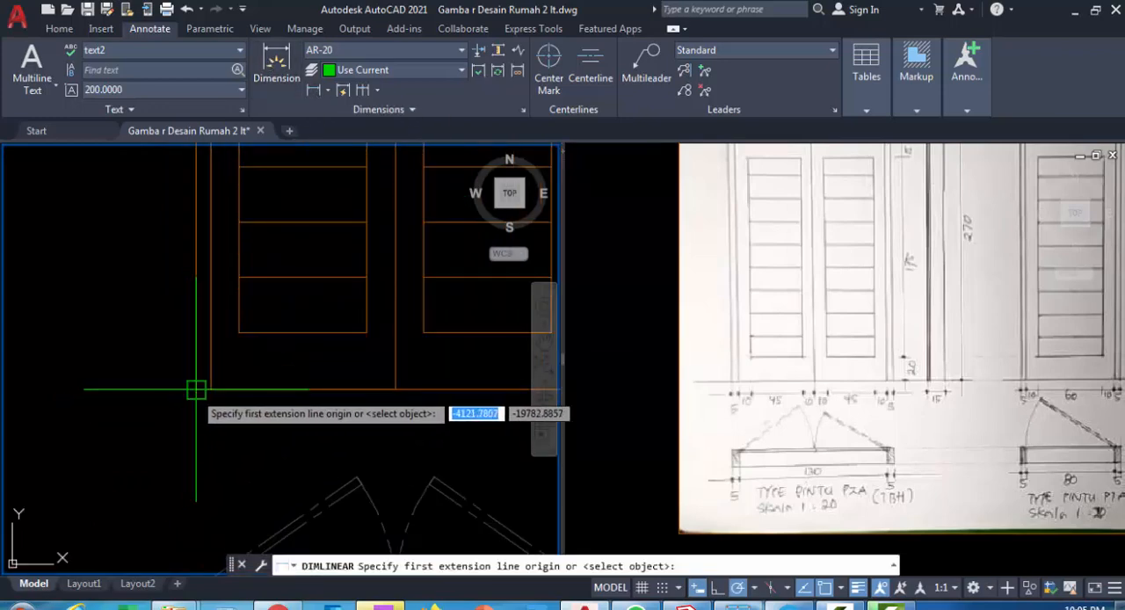
pyautogui.click(196, 389)
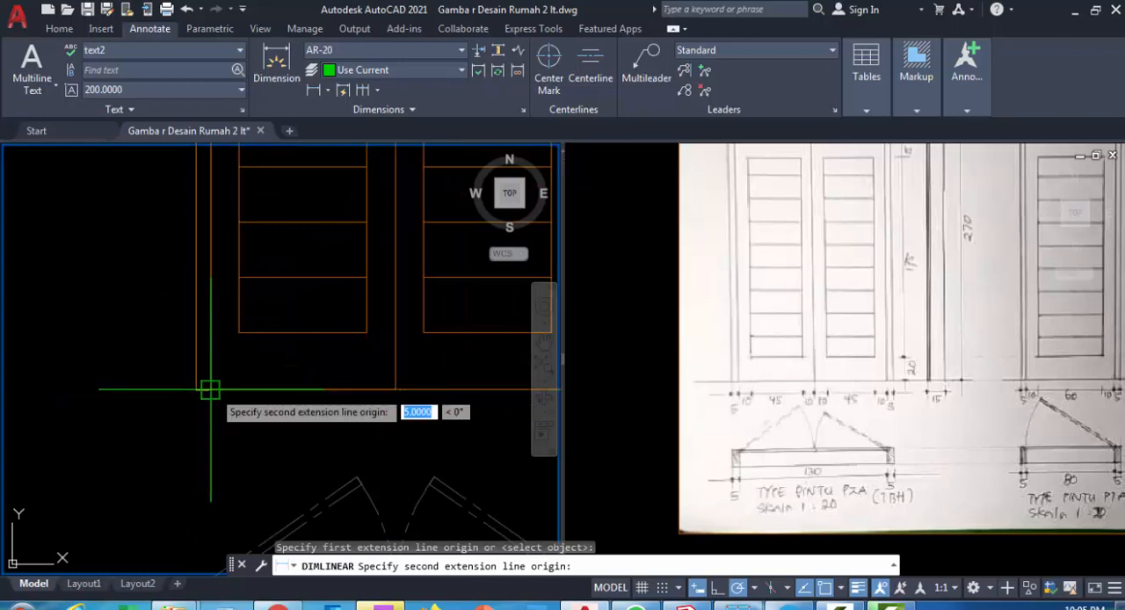
pyautogui.click(209, 389)
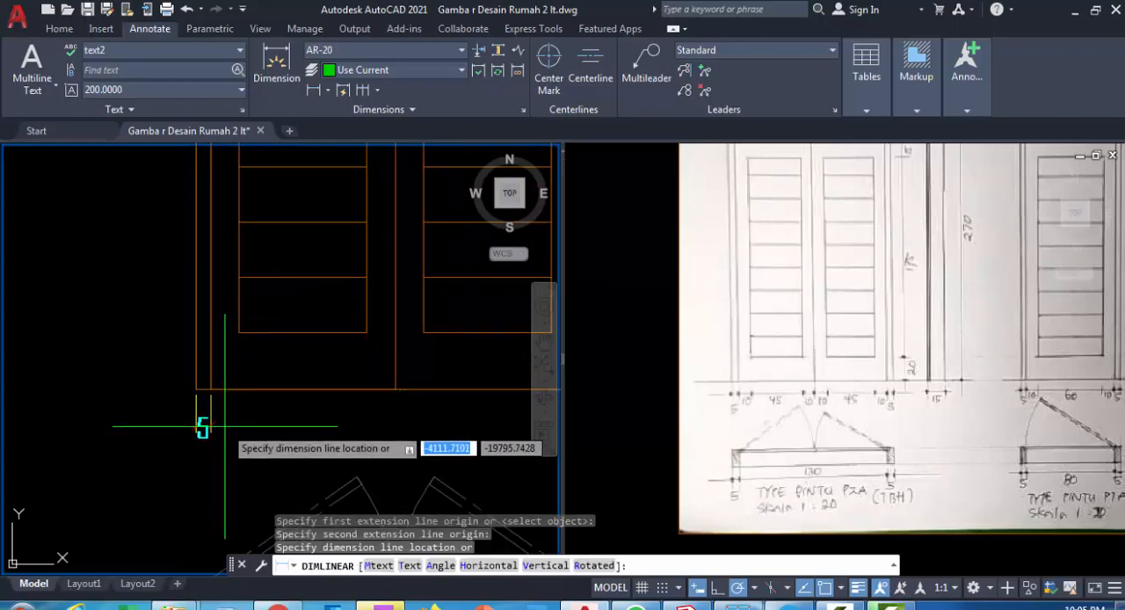
pyautogui.click(225, 427)
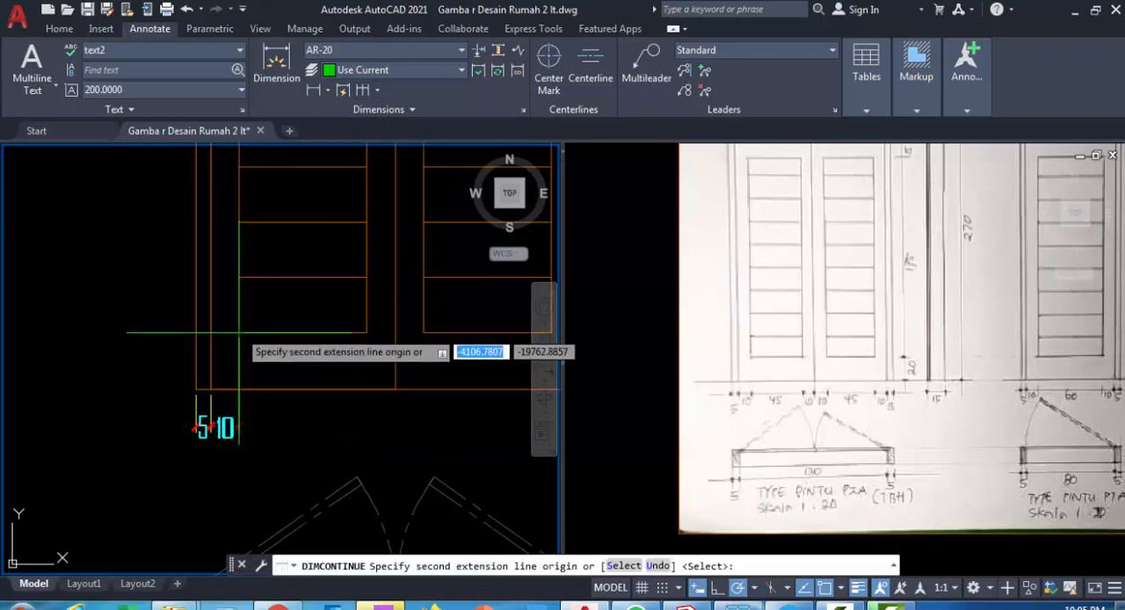
# Continue the horizontal dimension chain across the left leaf's stiles and louvre panel to the right leaf's inner stile
pyautogui.click(238, 383)
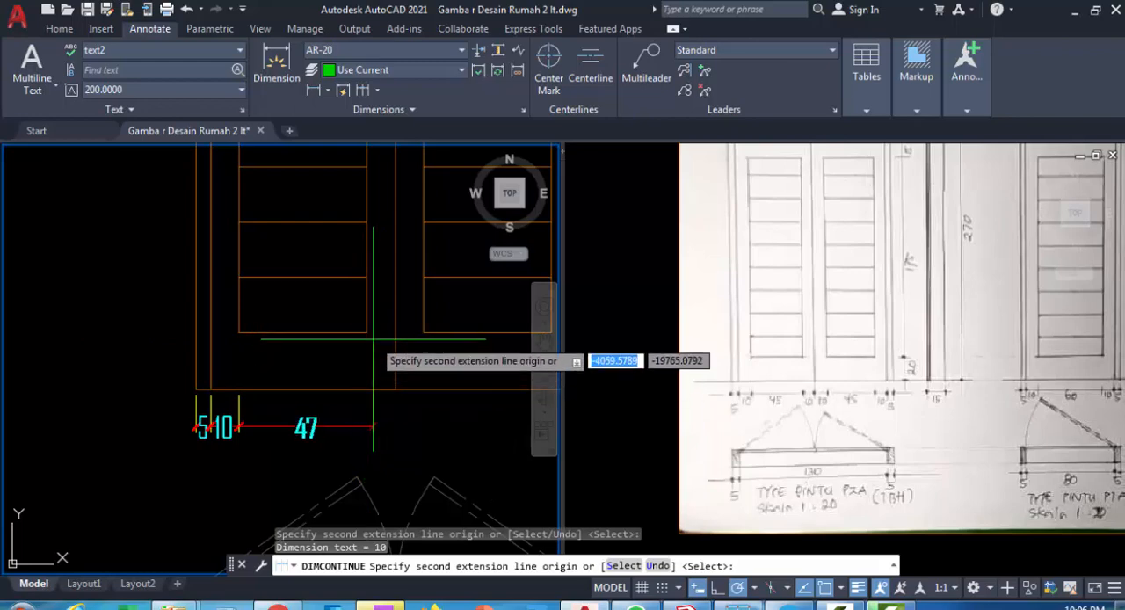
pyautogui.click(367, 386)
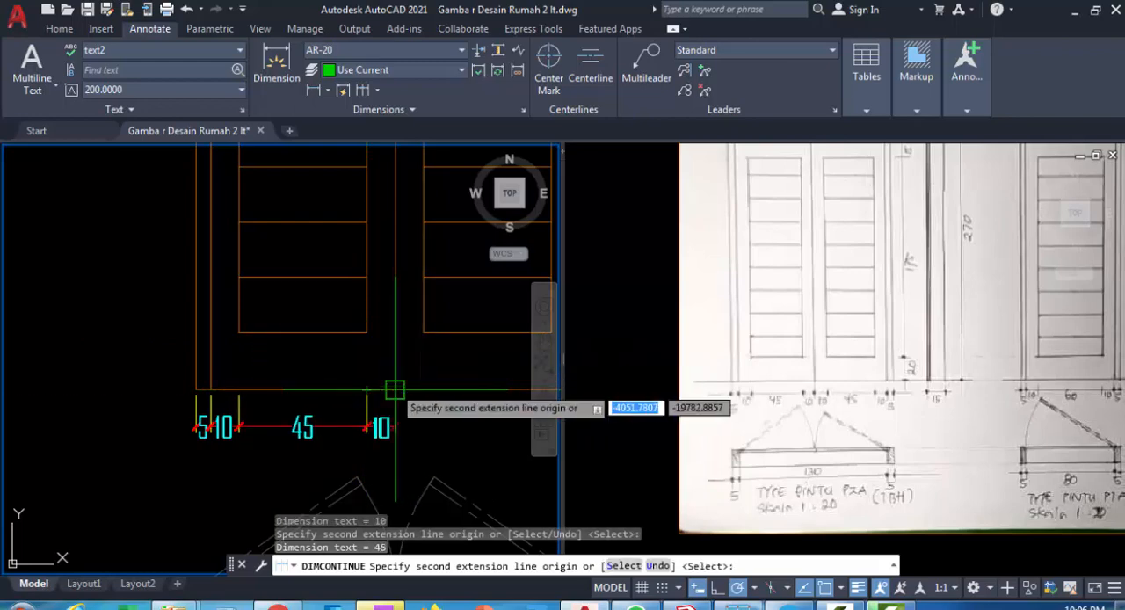
pyautogui.click(394, 388)
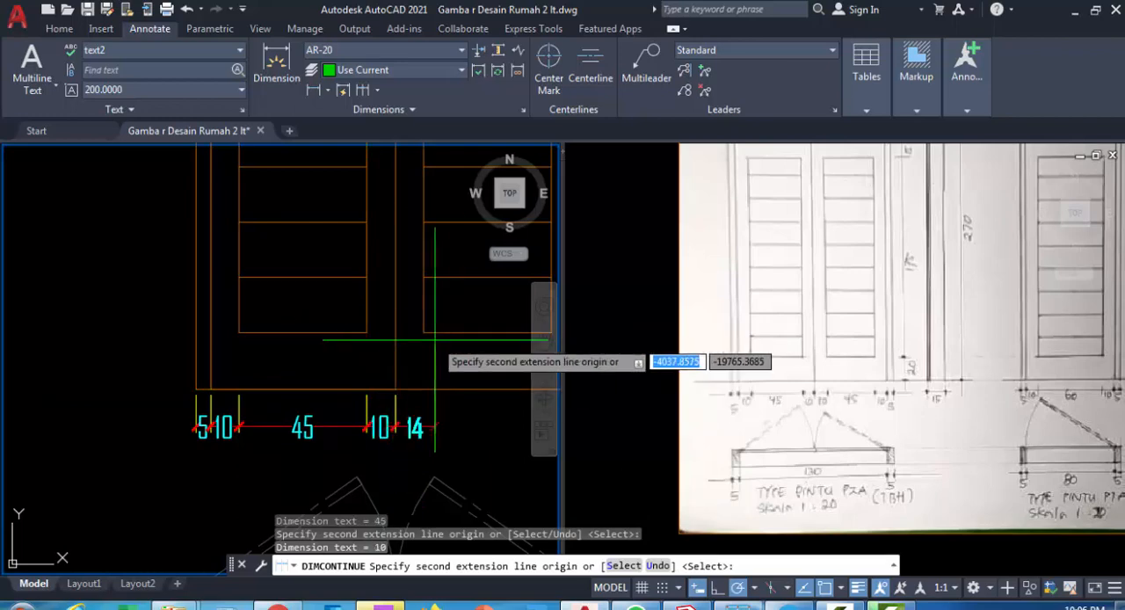
pyautogui.click(423, 396)
# Continue the horizontal chain across the right leaf's louvre panel and outer stile, ending at the right frame jamb's outer edge
pyautogui.moveTo(424, 417); pyautogui.dragTo(297, 428, button='middle')
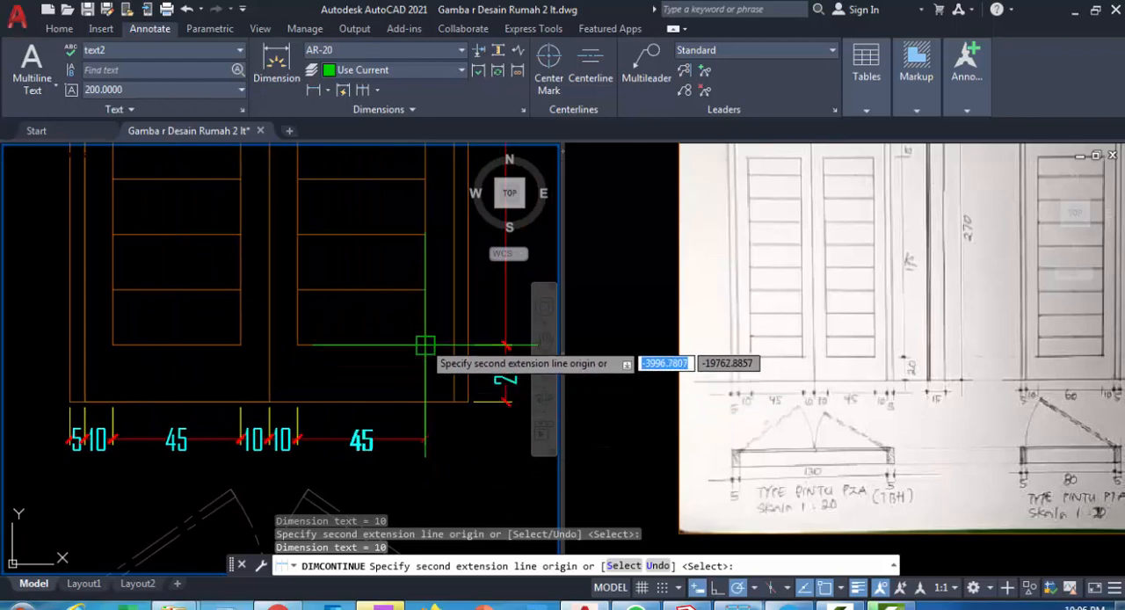
pyautogui.click(425, 404)
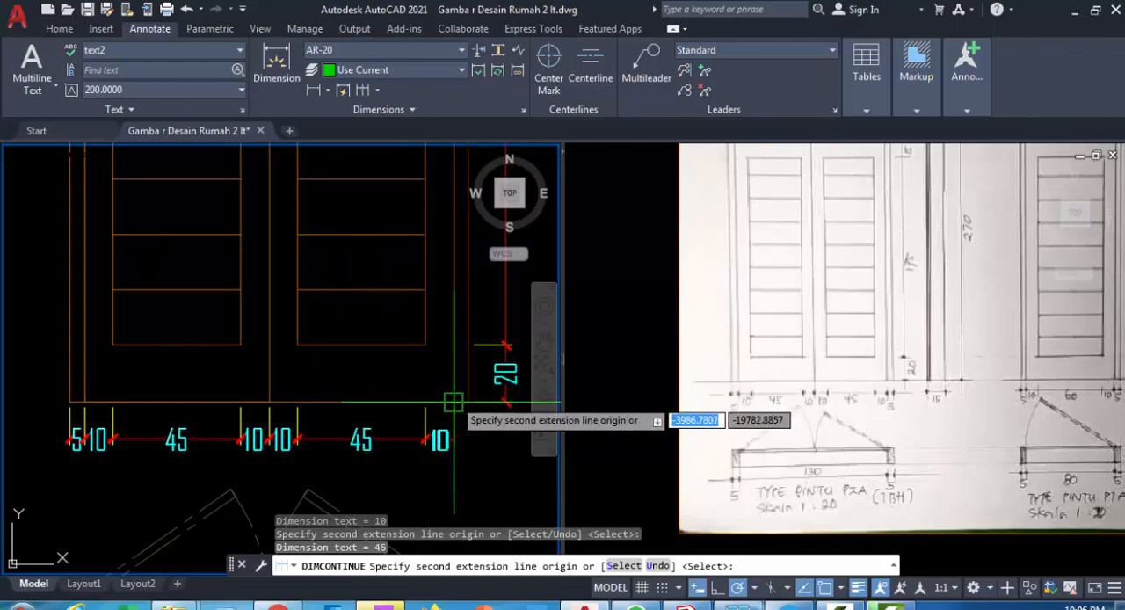
pyautogui.scroll(4, 457, 403)
pyautogui.click(477, 404)
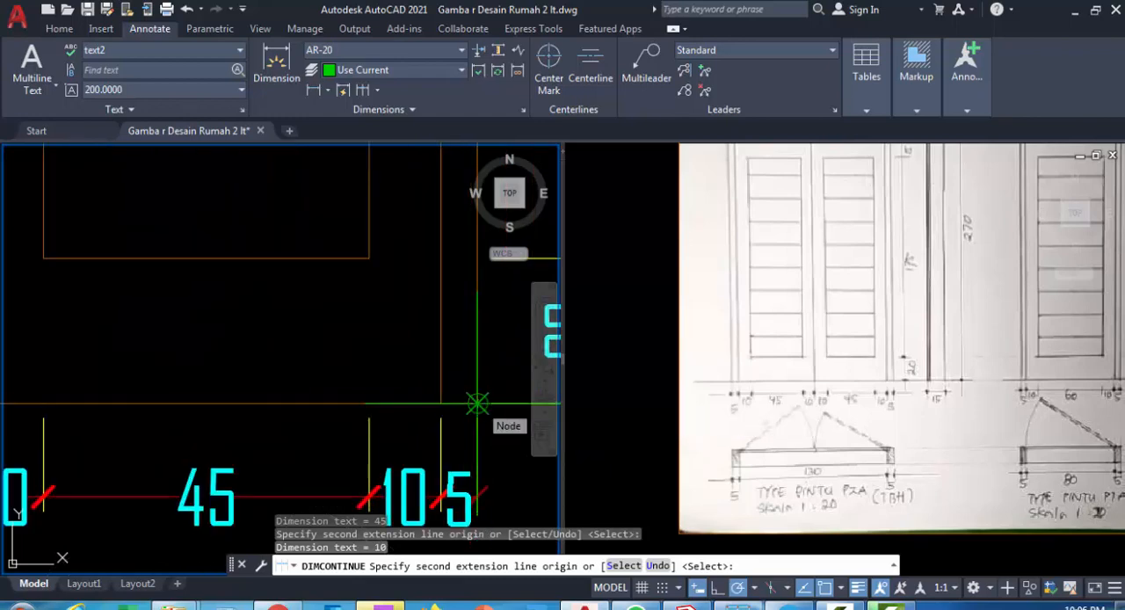
pyautogui.click(477, 403)
pyautogui.scroll(-2, 479, 414)
pyautogui.moveTo(479, 414); pyautogui.dragTo(506, 290, button='middle')
pyautogui.press('Escape')
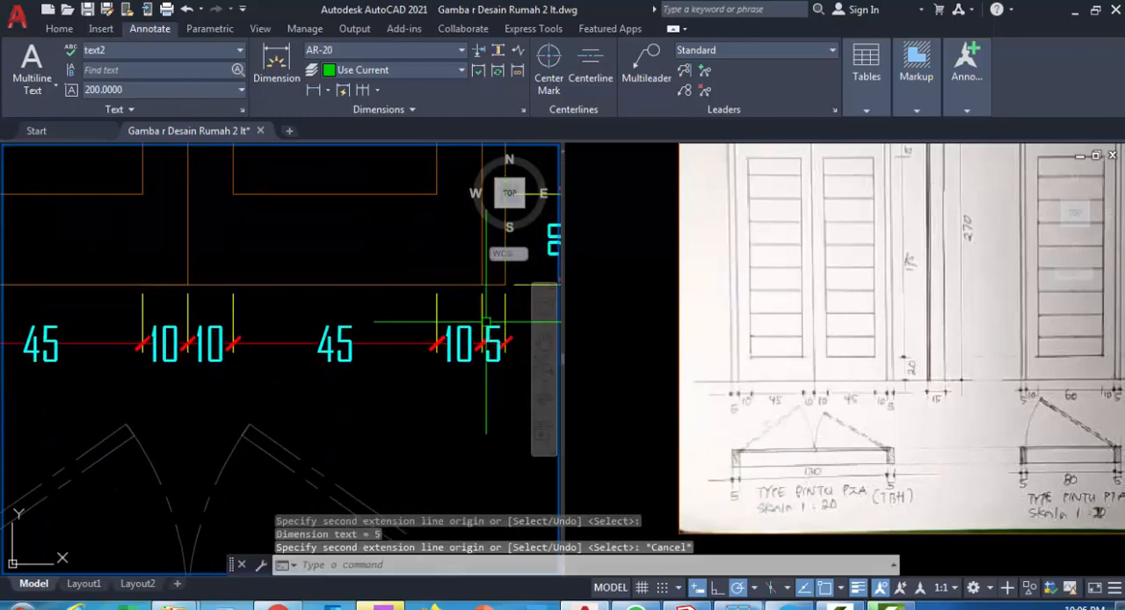
# Add a horizontal linear dimension for the left frame jamb's width just below the plan
pyautogui.scroll(-4, 185, 330)
pyautogui.moveTo(268, 351); pyautogui.dragTo(392, 305, button='middle')
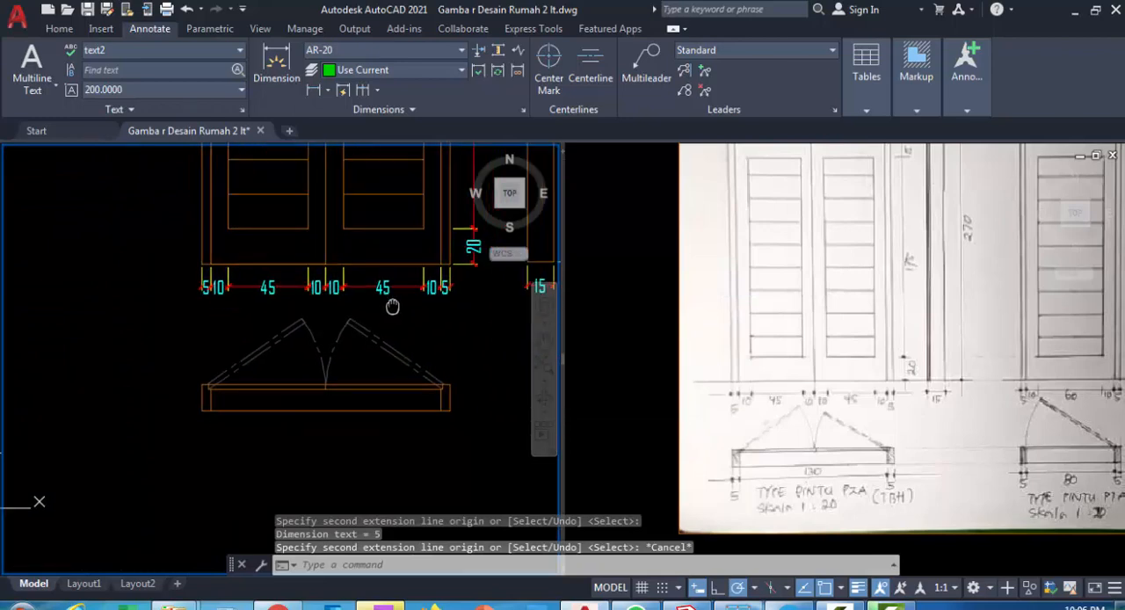
pyautogui.click(313, 90)
pyautogui.scroll(2, 206, 413)
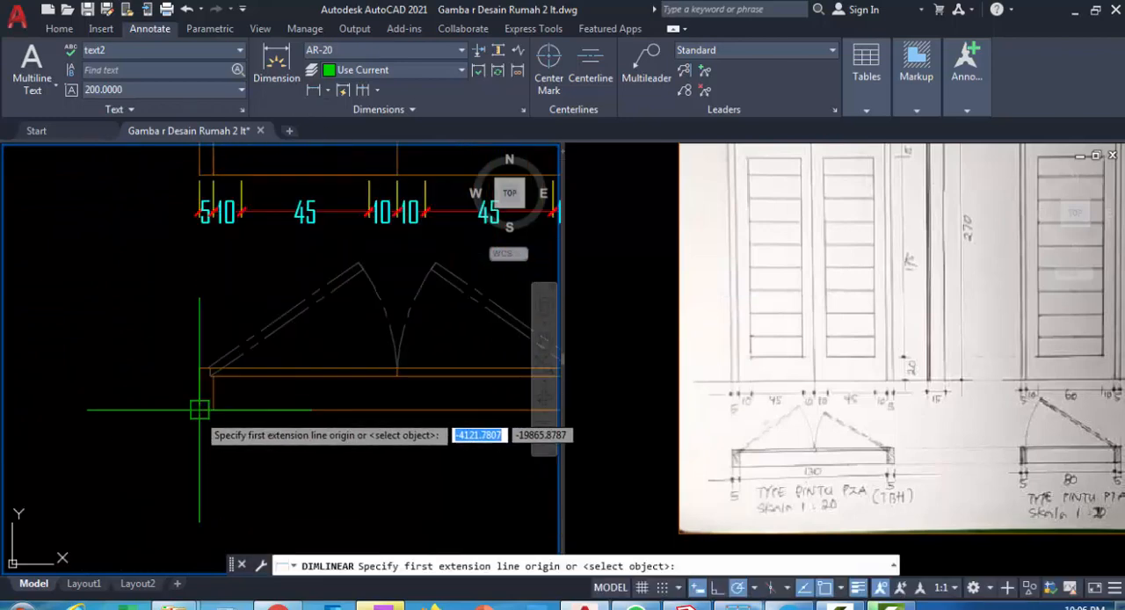
pyautogui.click(199, 411)
pyautogui.click(213, 410)
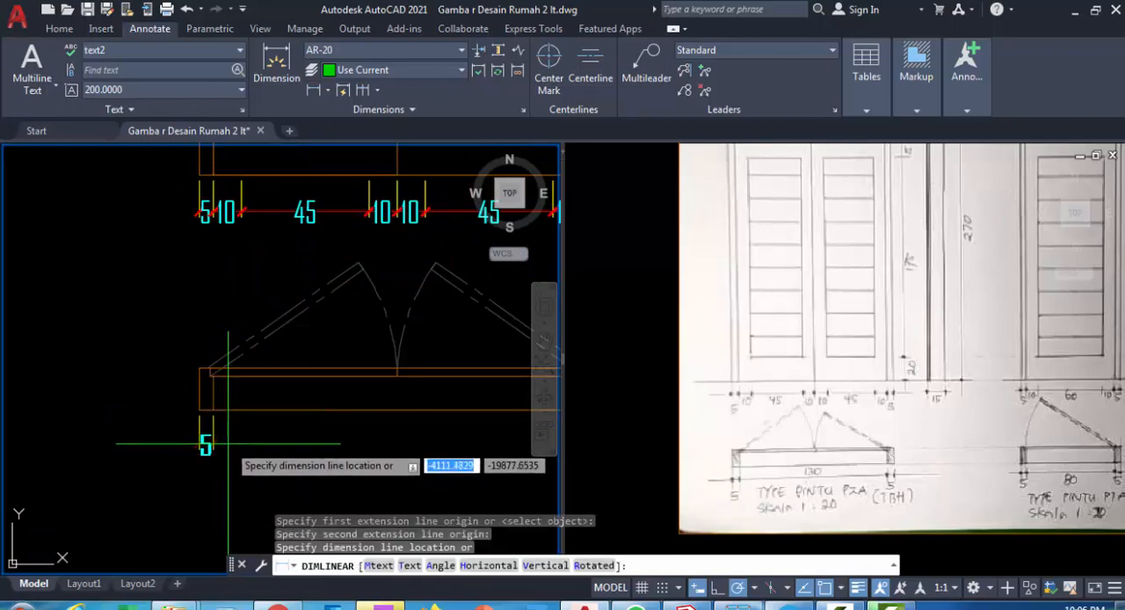
pyautogui.click(227, 444)
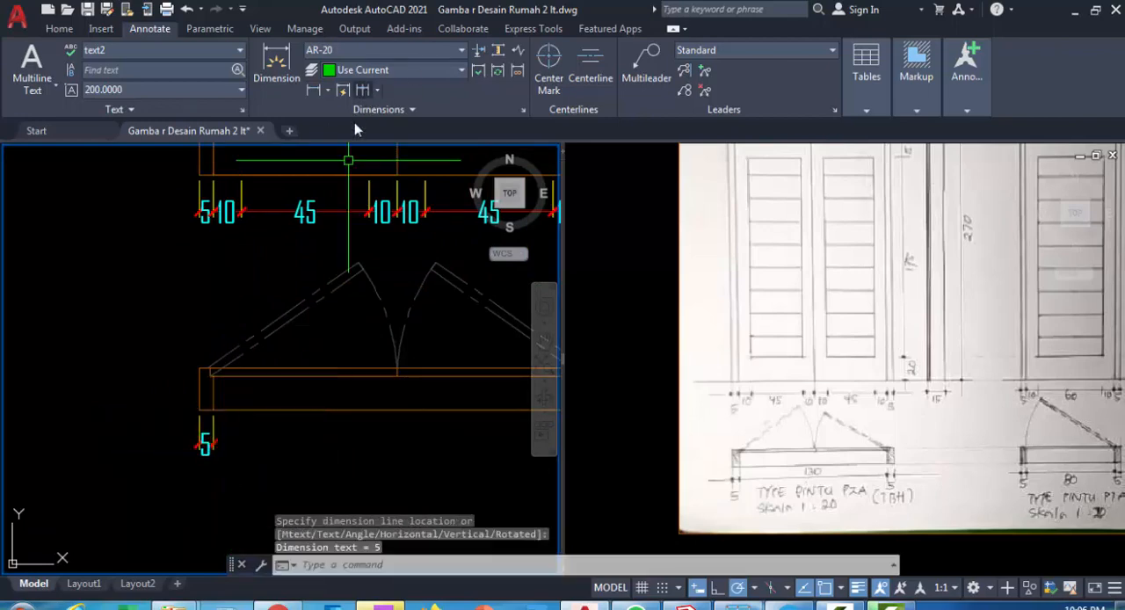
# Continue the plan's dimension chain across the door opening and the right frame jamb
pyautogui.click(362, 90)
pyautogui.moveTo(372, 447); pyautogui.dragTo(246, 413, button='middle')
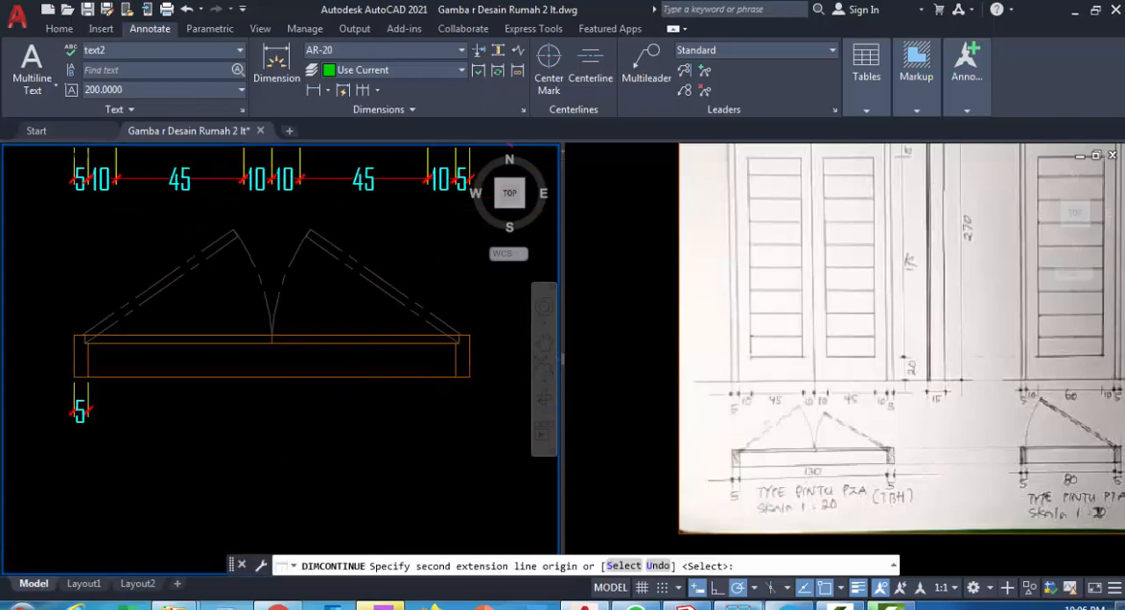
pyautogui.click(453, 378)
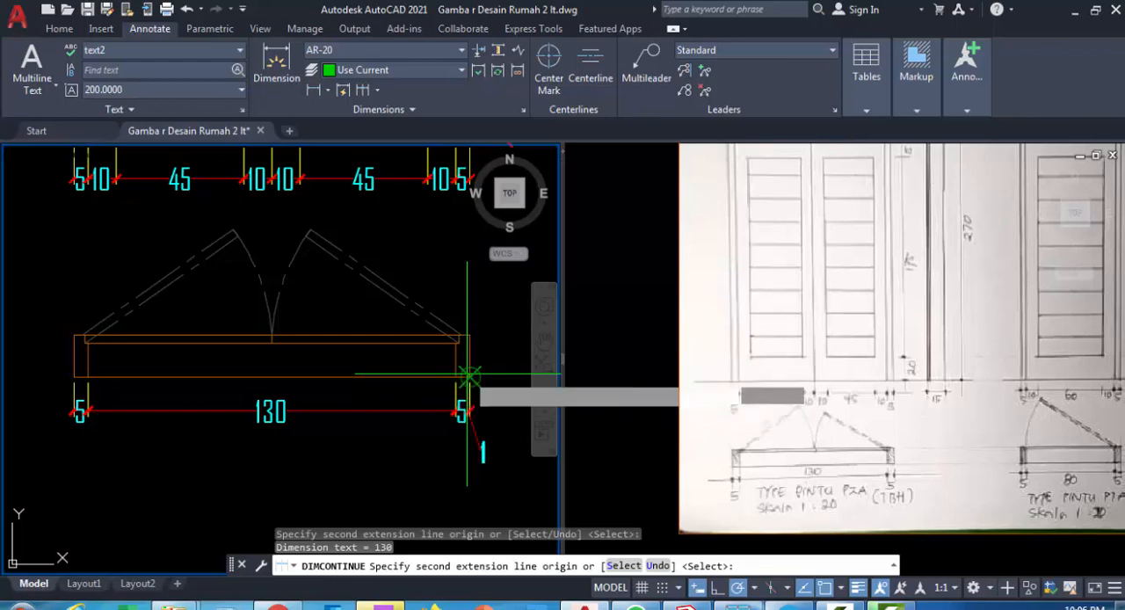
pyautogui.click(465, 378)
pyautogui.press('Escape')
pyautogui.scroll(-2, 376, 395)
pyautogui.scroll(-2, 379, 395)
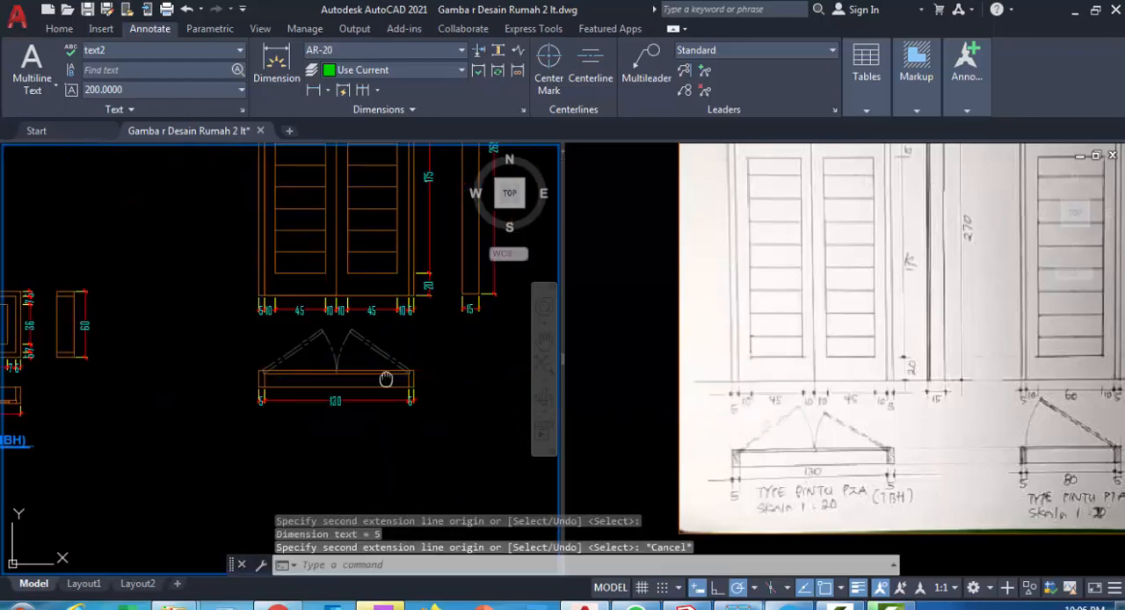
pyautogui.moveTo(386, 378); pyautogui.dragTo(395, 369, button='middle')
pyautogui.scroll(-3, 459, 346)
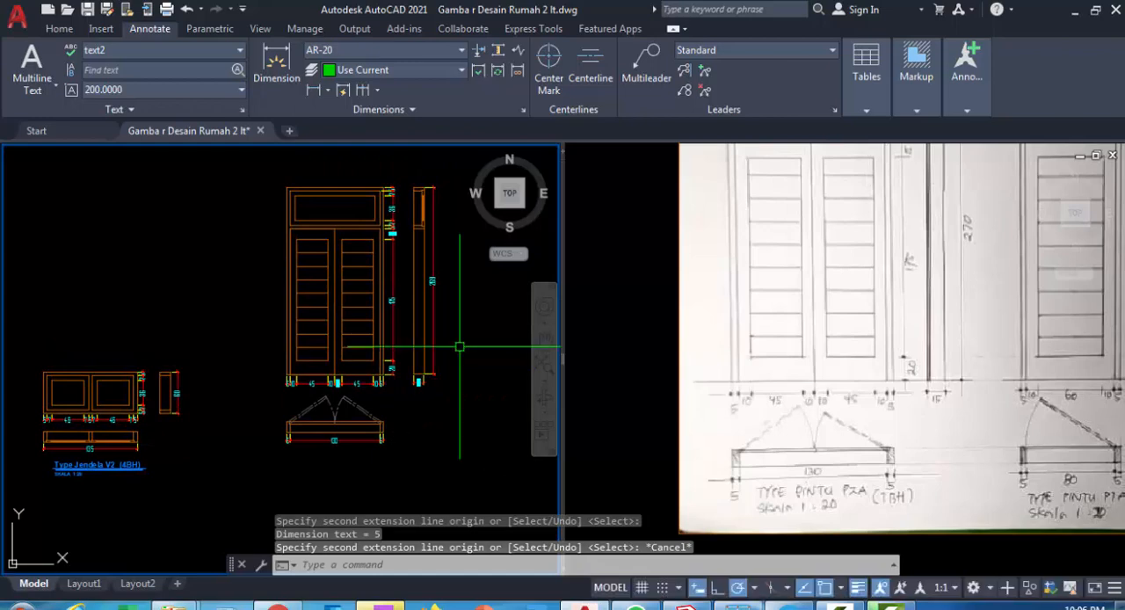
pyautogui.scroll(5, 459, 346)
pyautogui.moveTo(409, 344)
pyautogui.mouseDown(button='middle')
pyautogui.moveTo(430, 412)
pyautogui.moveTo(440, 410)
pyautogui.mouseUp(button='middle')
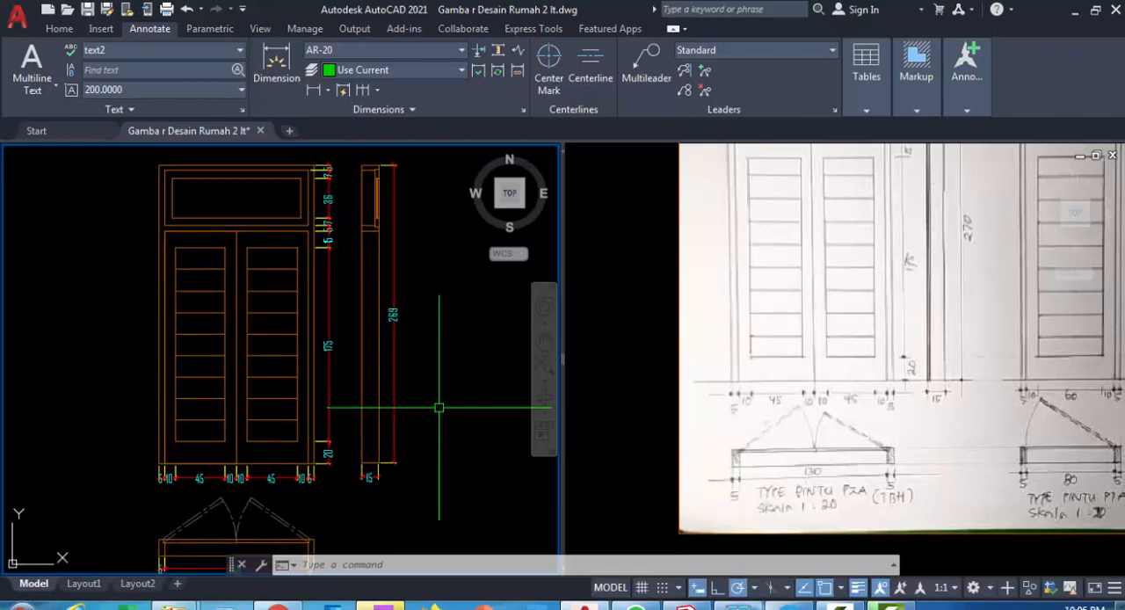